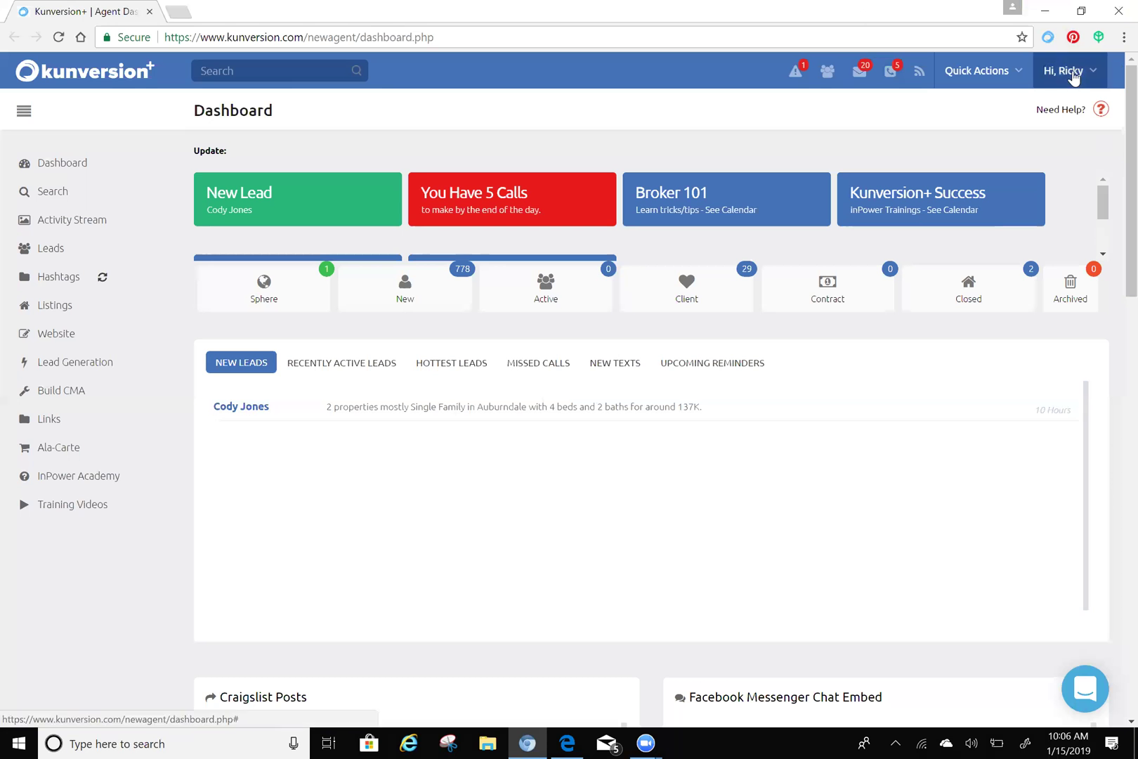
- Open the account menu in the top bar and go to the account Settings page
left_click(1083, 86)
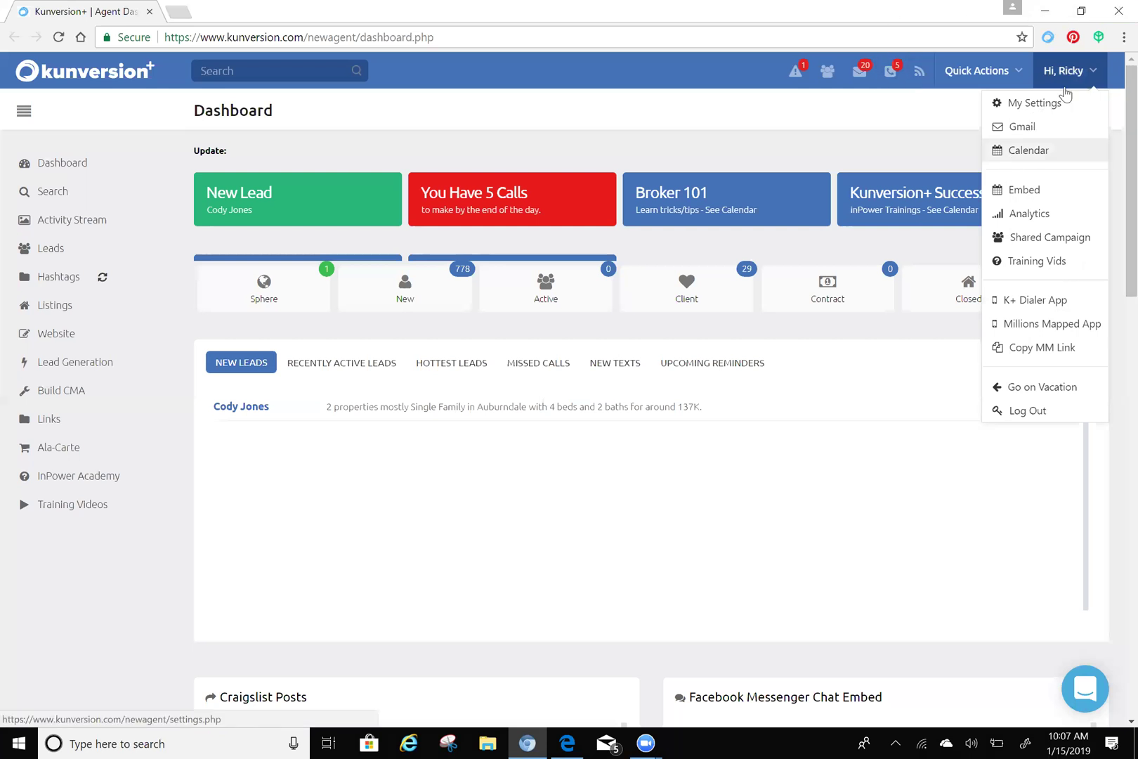
left_click(1037, 104)
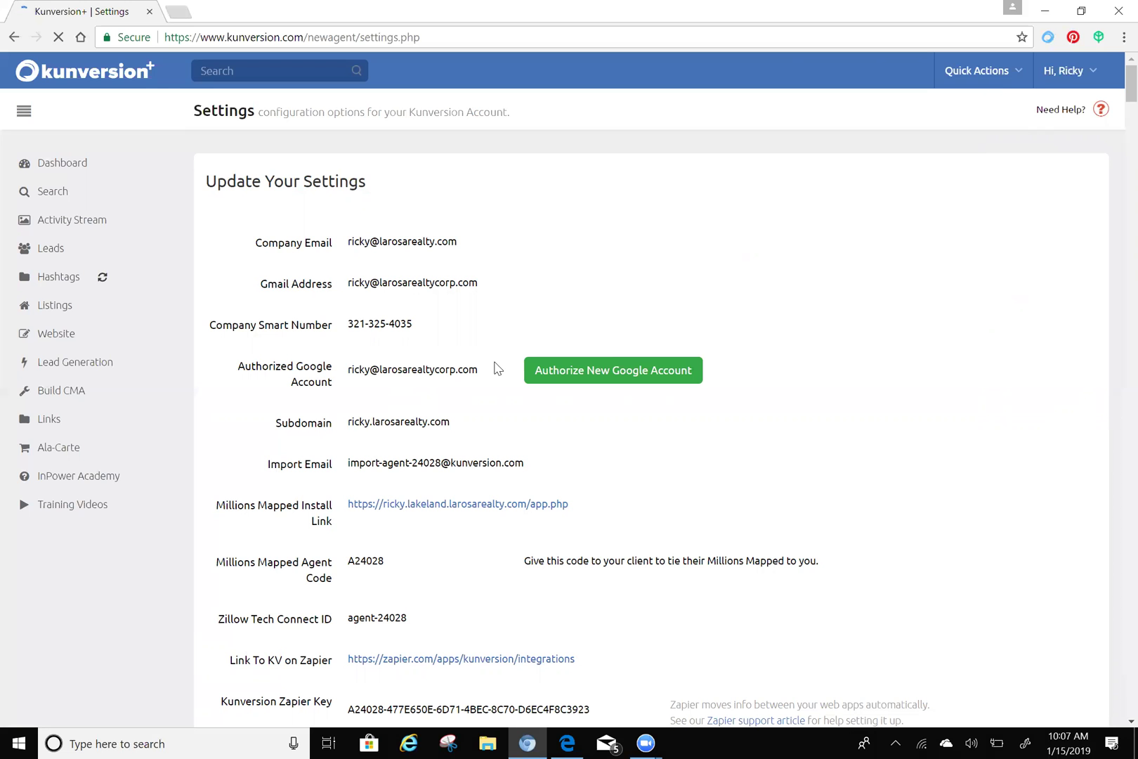
- Try twice to connect a new Google account, opening and closing a stray browser tab each time
left_click(596, 377)
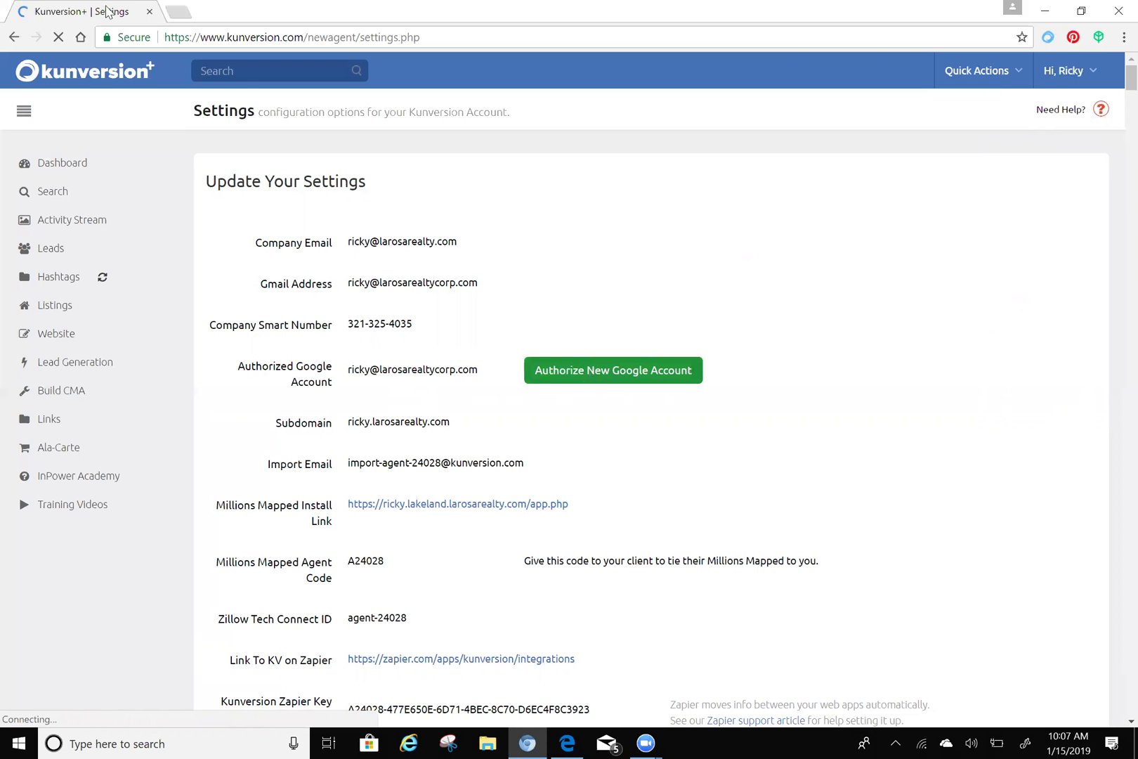
left_click(185, 14)
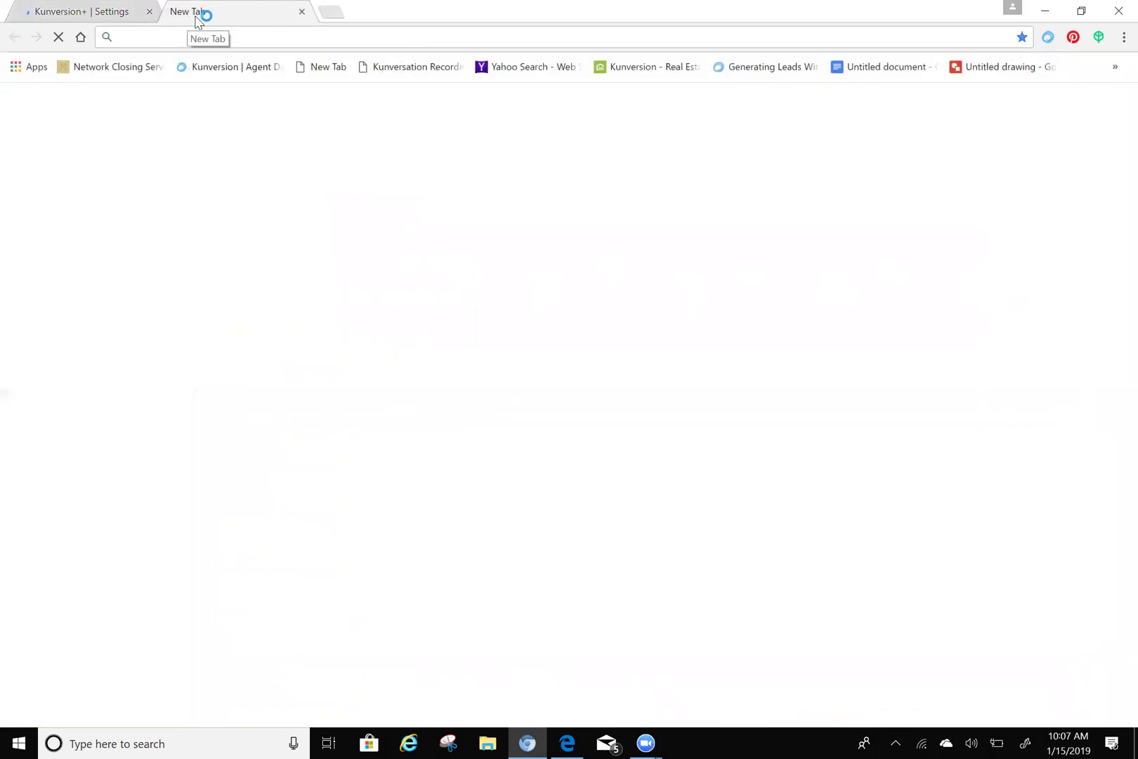
left_click(301, 11)
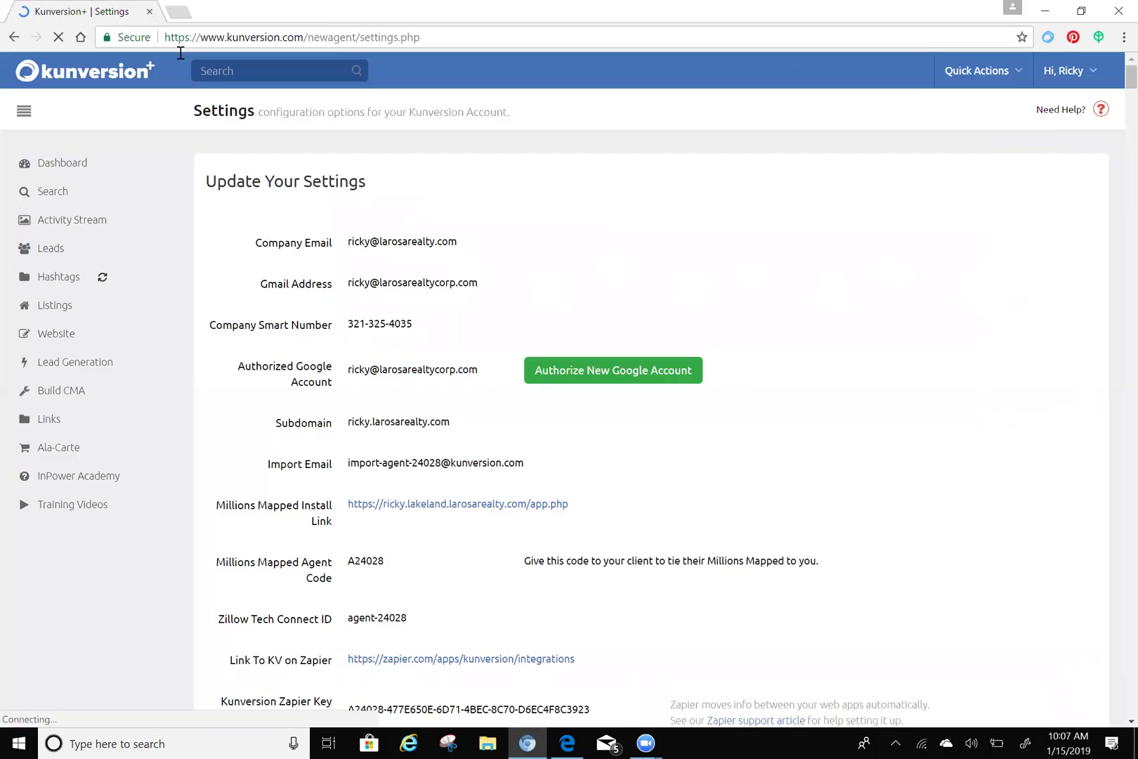
left_click(665, 379)
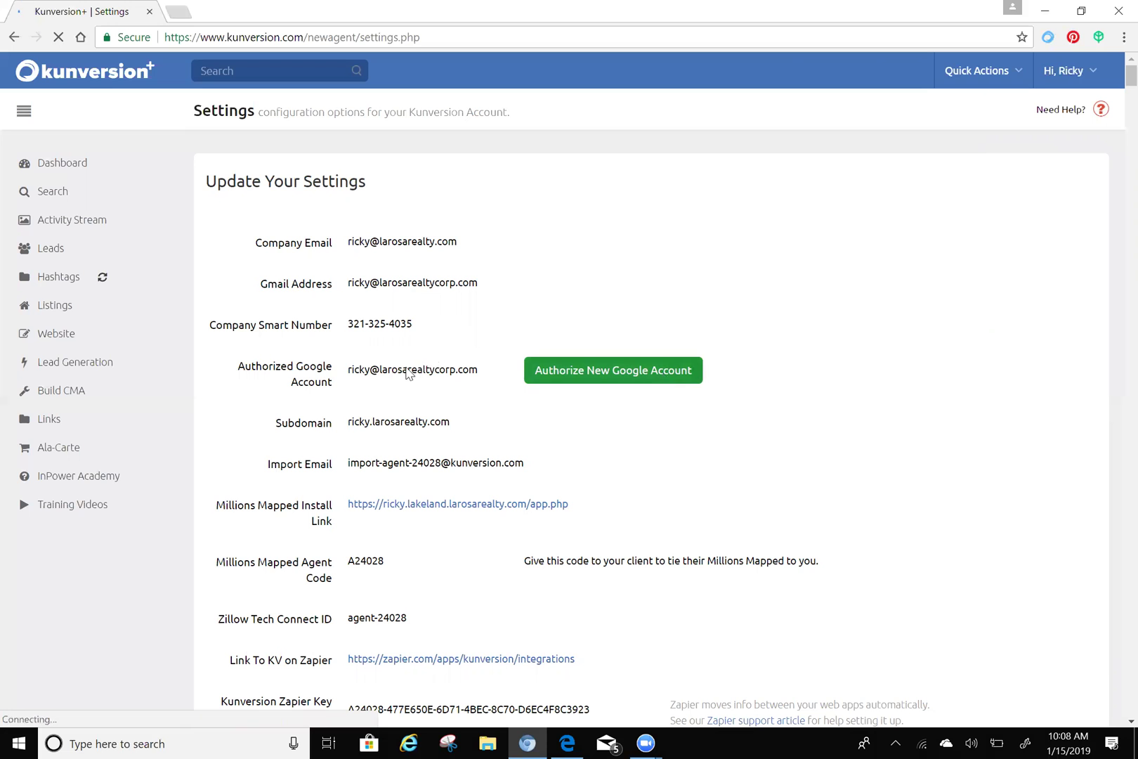
left_click(179, 12)
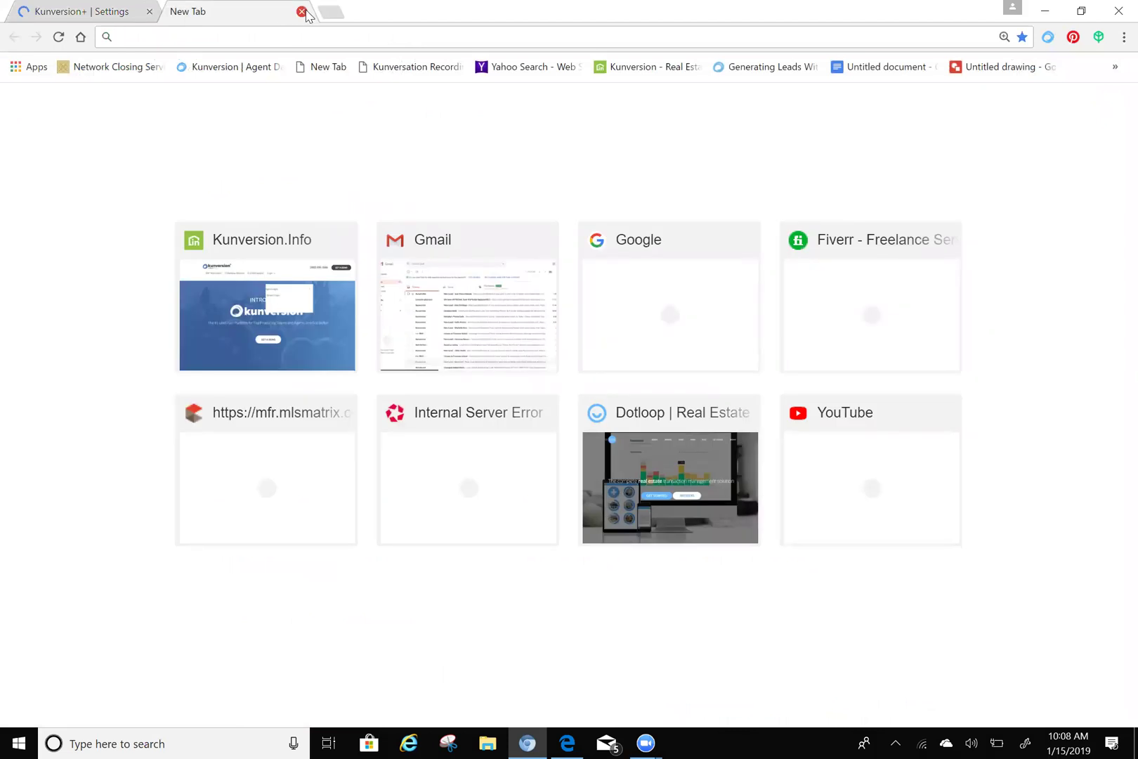
left_click(301, 11)
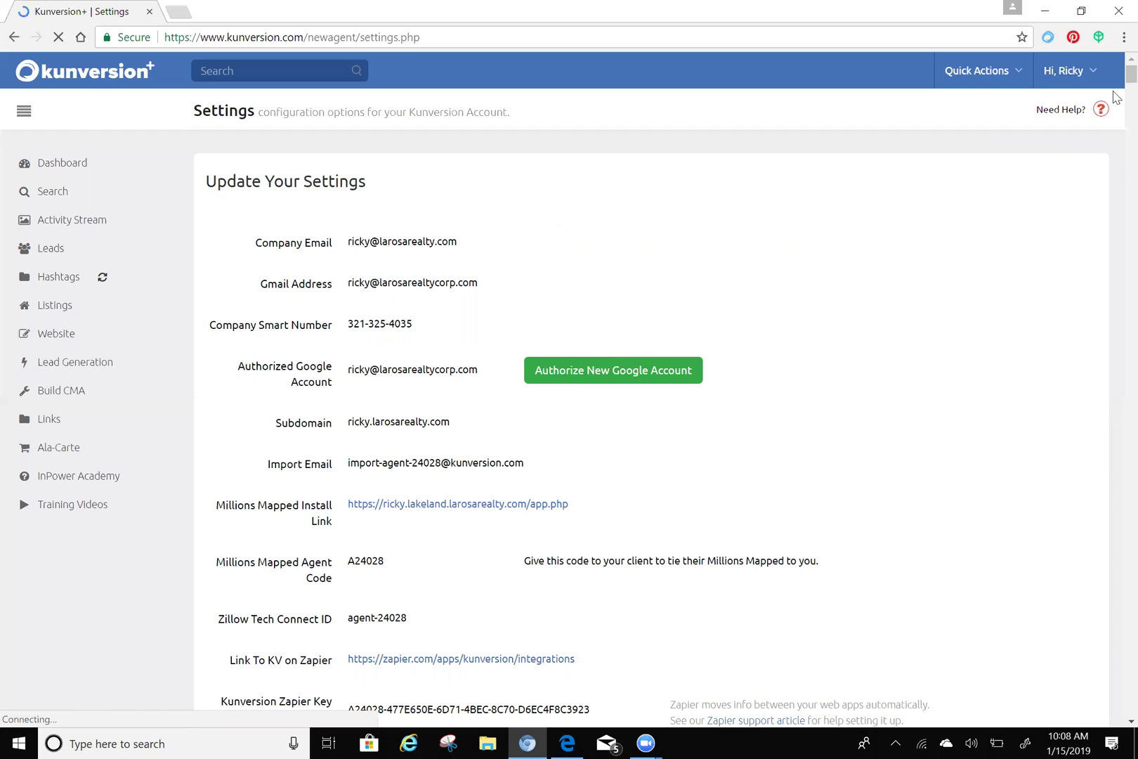
- Scroll down Settings past the Zapier key to the Description, Photo and social fields, then back up slightly
scroll(1115, 84, "down", 3)
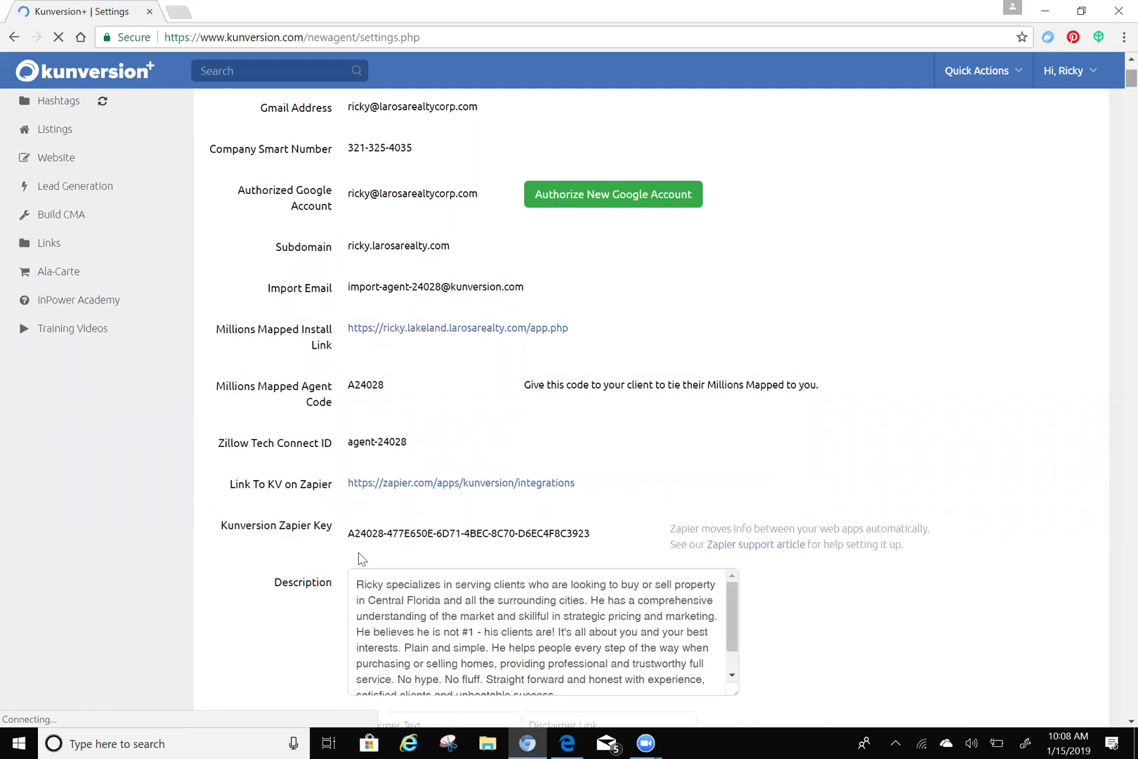
scroll(274, 580, "down", 1)
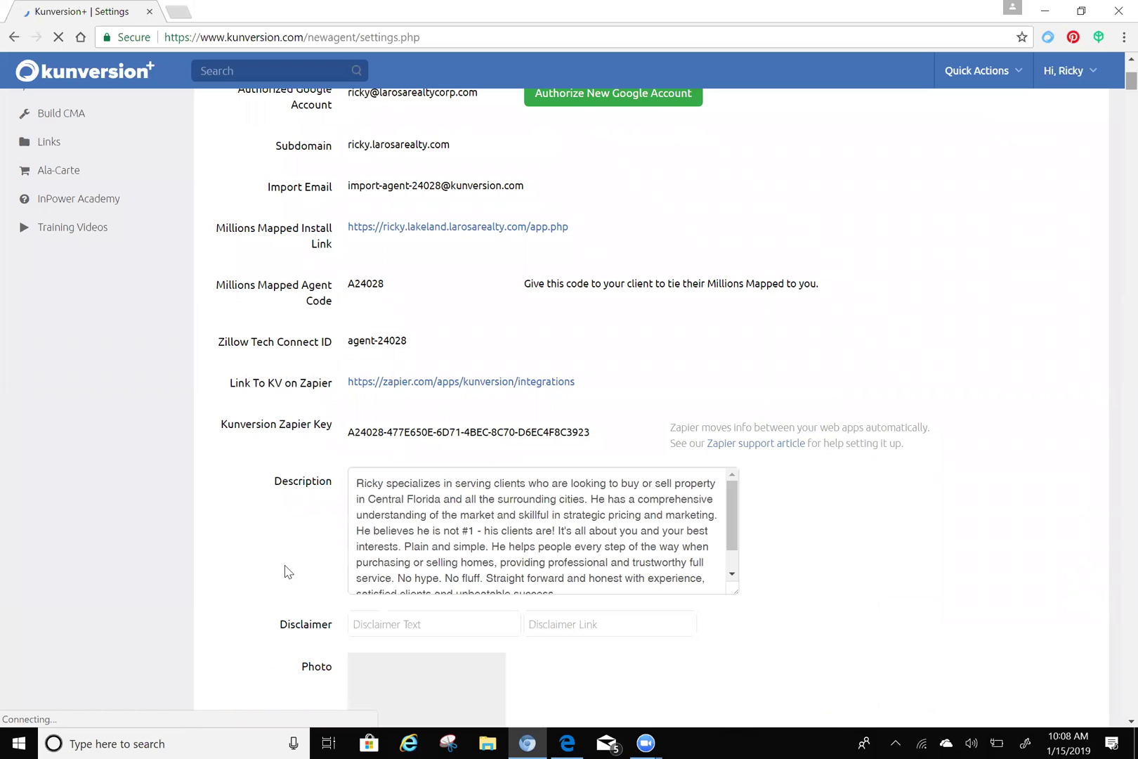
scroll(288, 571, "down", 5)
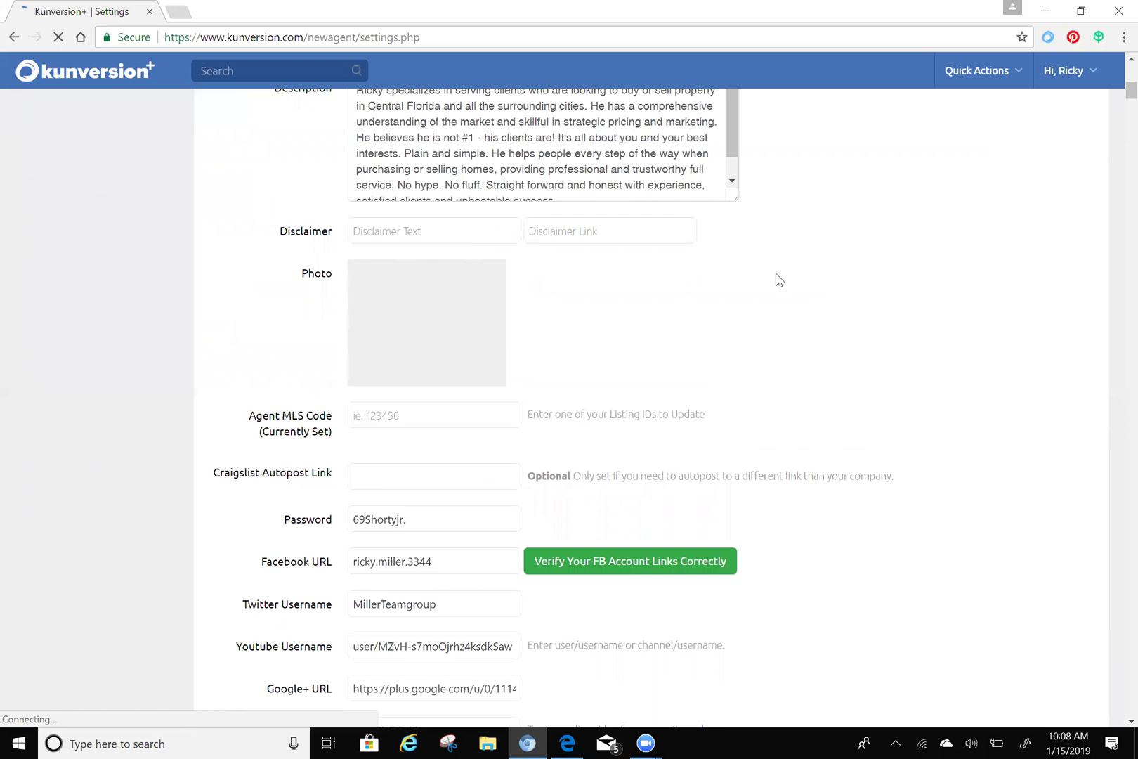
scroll(778, 278, "up", 1)
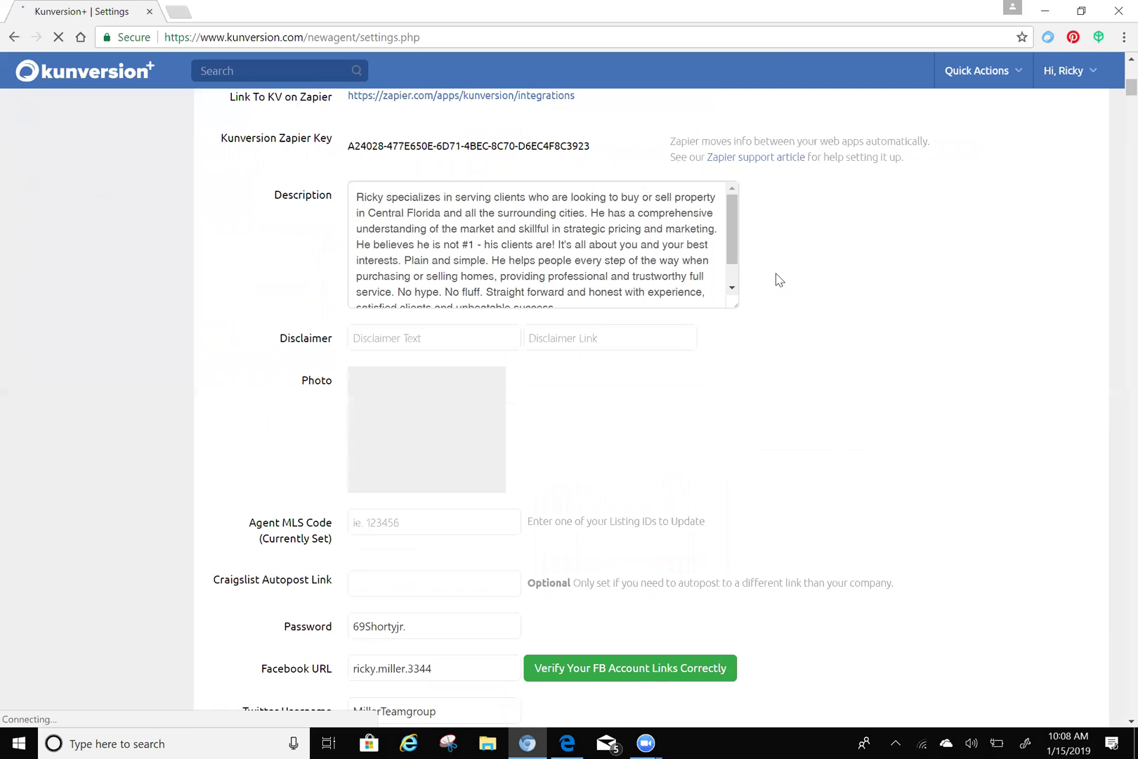
scroll(777, 279, "up", 1)
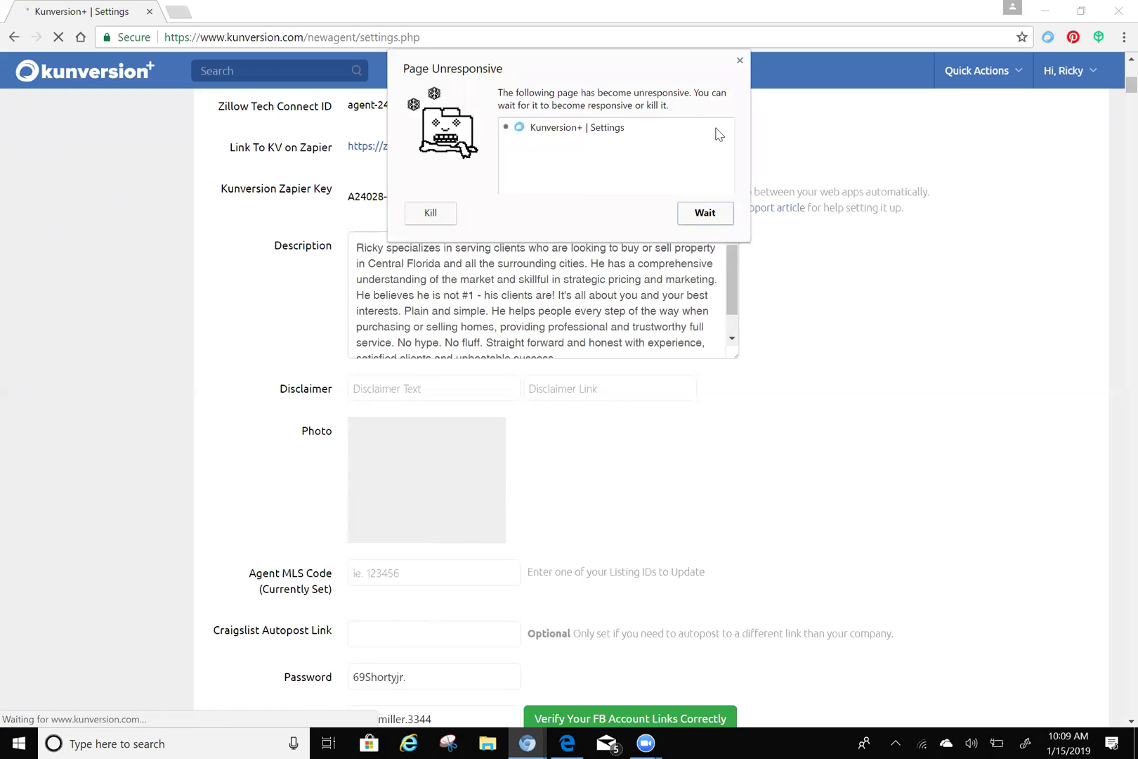
- Let the unresponsive Settings page keep loading, then select text in the Agent MLS Code field
left_click(687, 219)
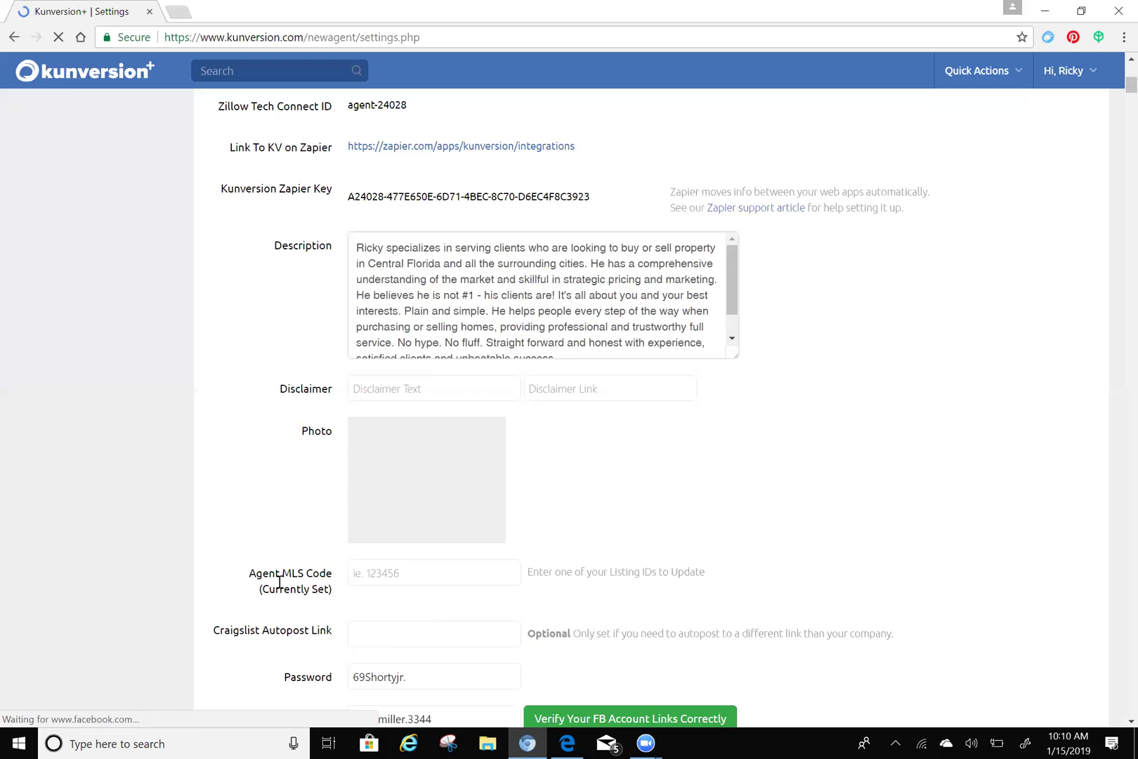
left_click(279, 583)
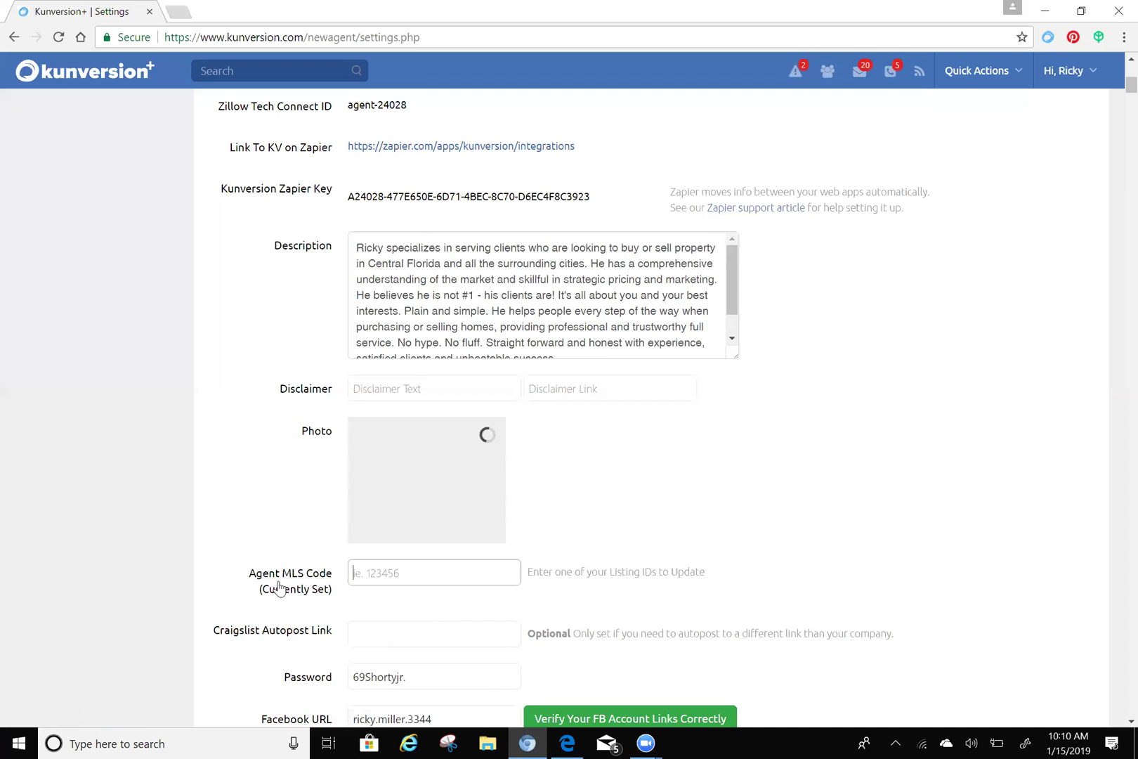
left_click_drag(279, 586, 300, 581)
scroll(801, 520, "down", 2)
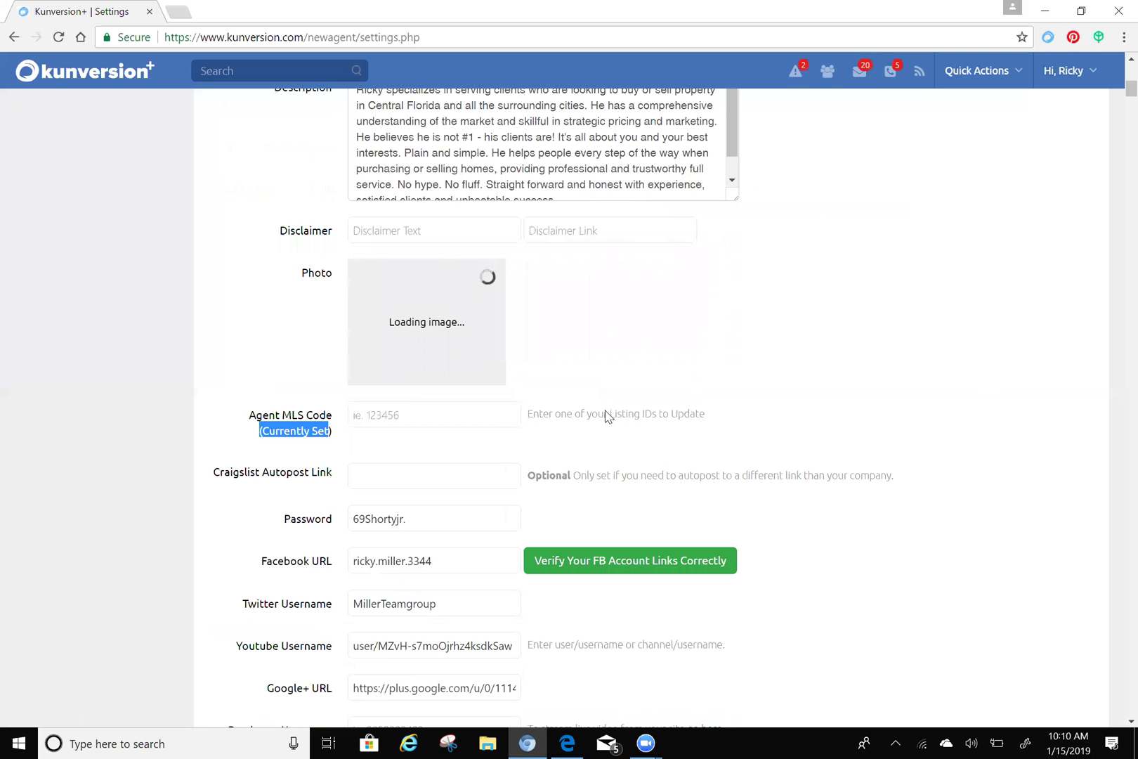
- Review the default drip campaign dropdowns, Lead Alerts and custom hashtag categories further down Settings
scroll(794, 409, "down", 1)
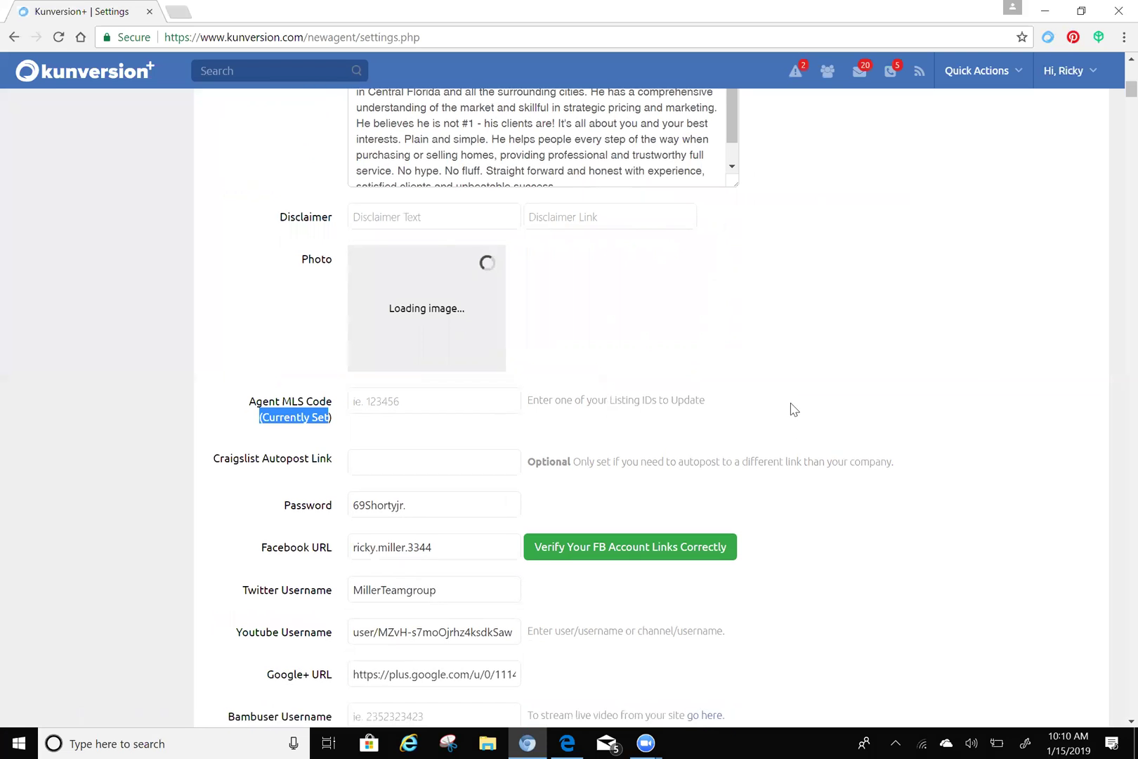
scroll(794, 409, "down", 2)
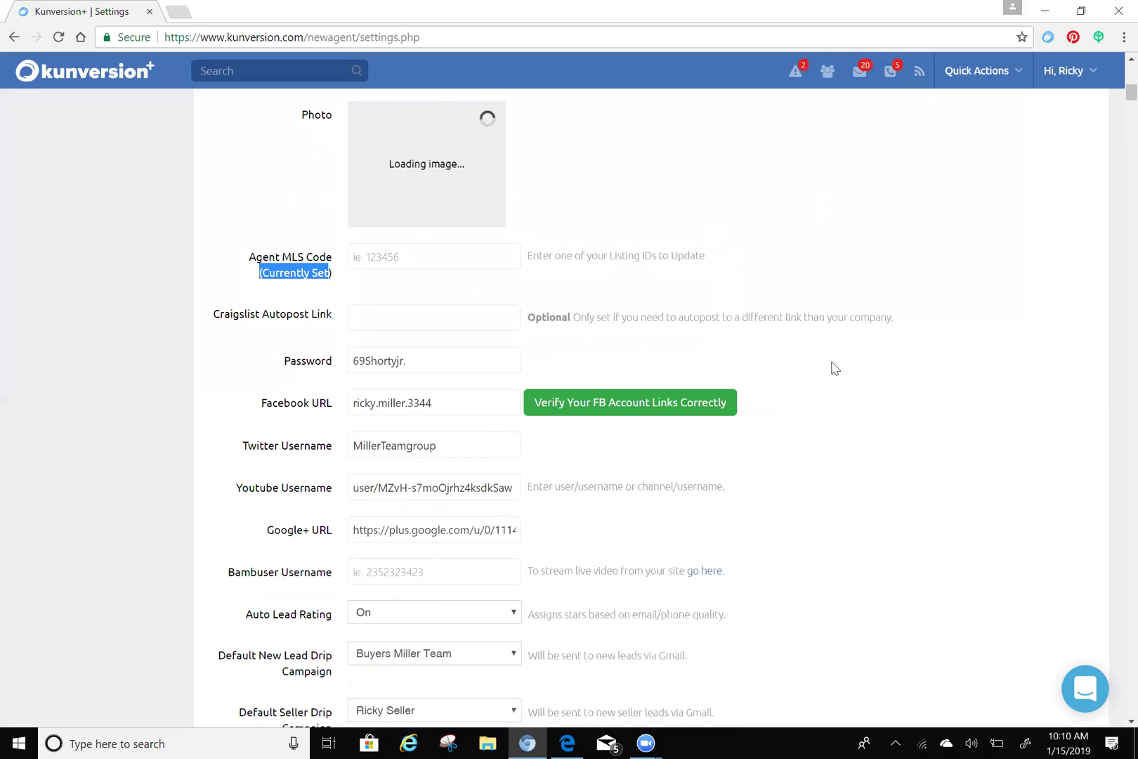
scroll(834, 361, "down", 2)
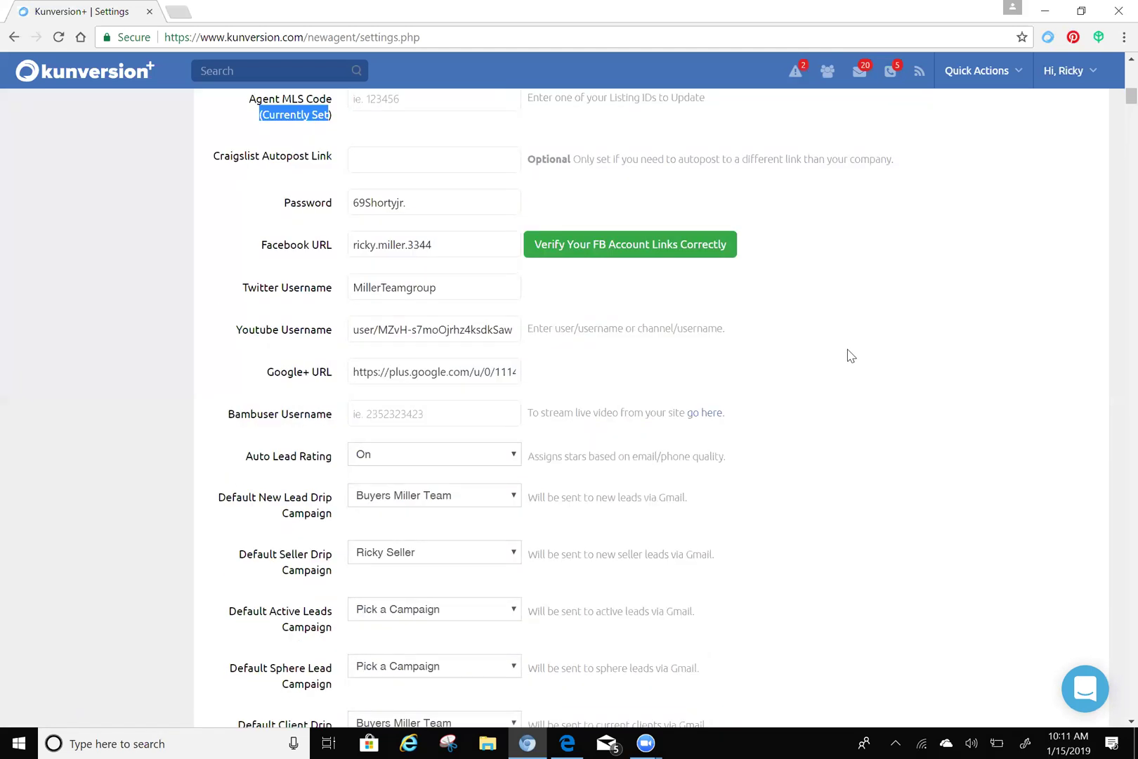
scroll(851, 355, "down", 2)
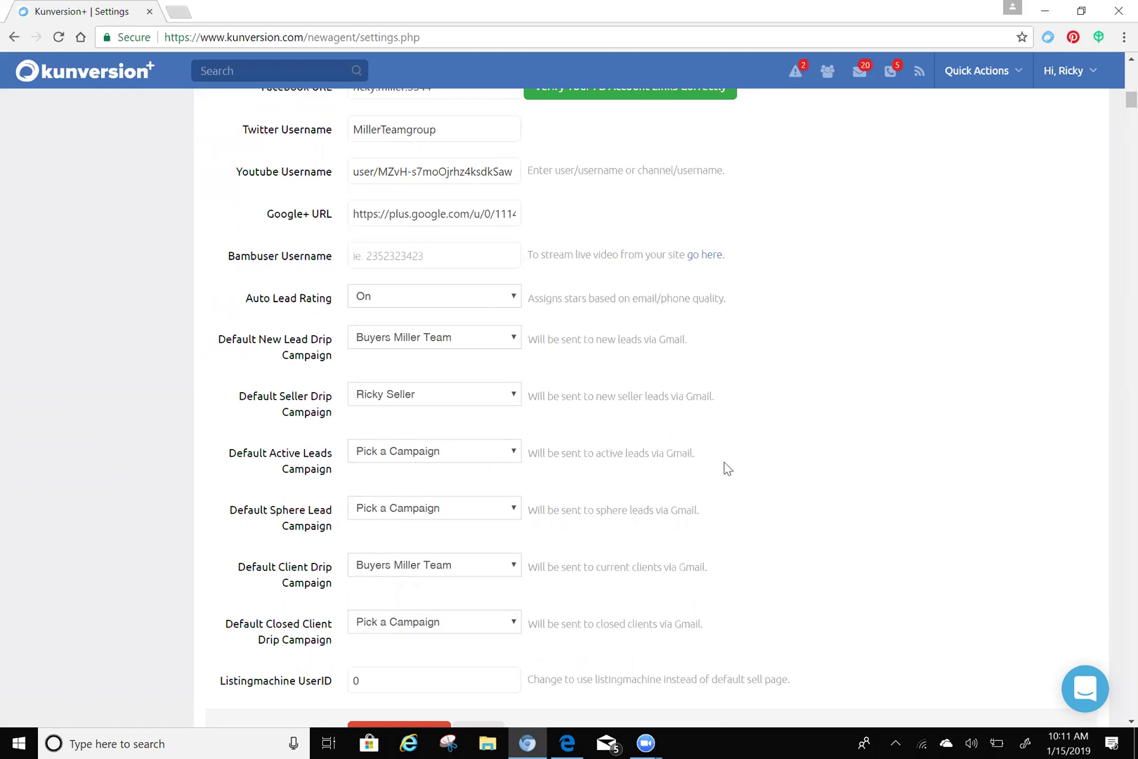
scroll(724, 465, "down", 2)
scroll(720, 464, "down", 6)
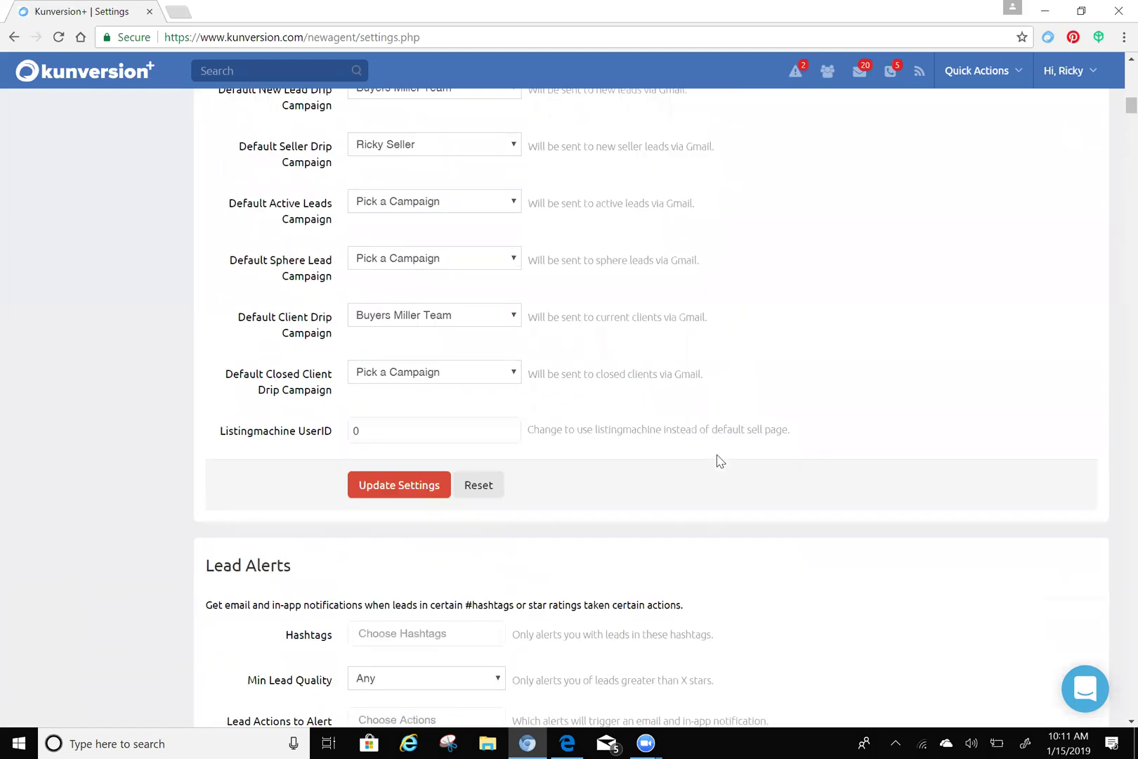
scroll(713, 457, "down", 5)
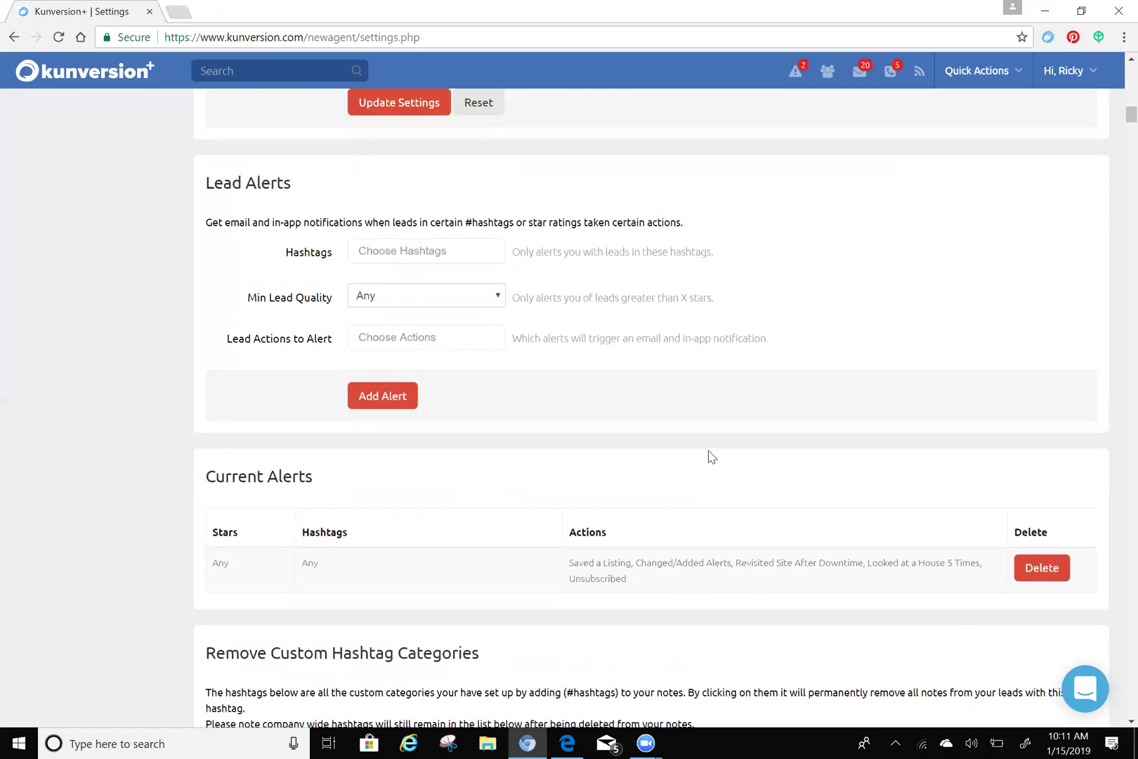
scroll(706, 453, "down", 5)
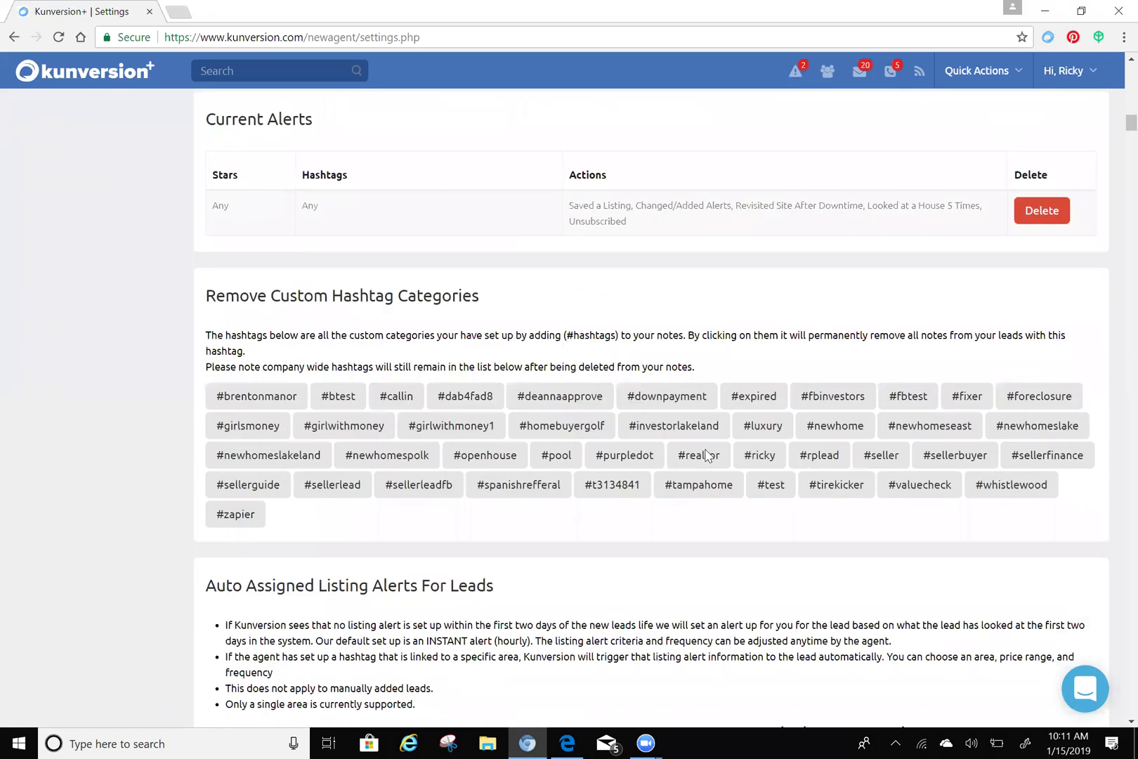
- Scroll to the Buyers Miller Team campaign and its 'Thank you for stopping by' welcome email
scroll(708, 456, "down", 4)
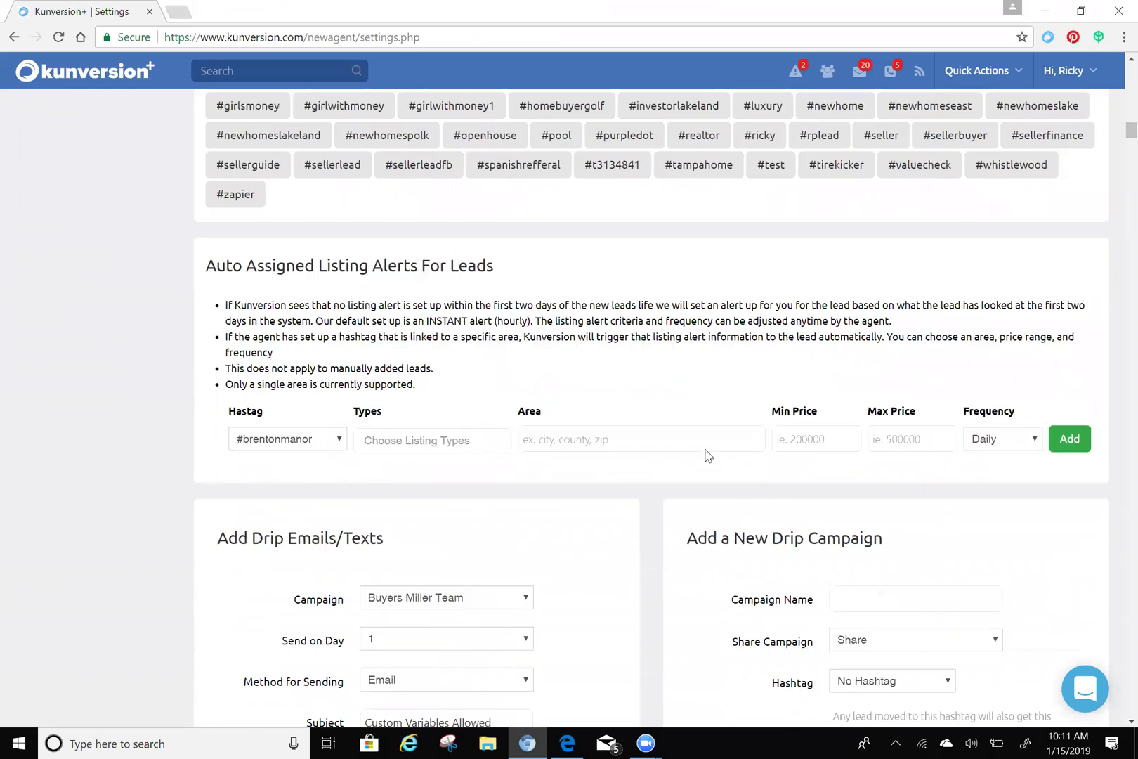
scroll(708, 455, "down", 3)
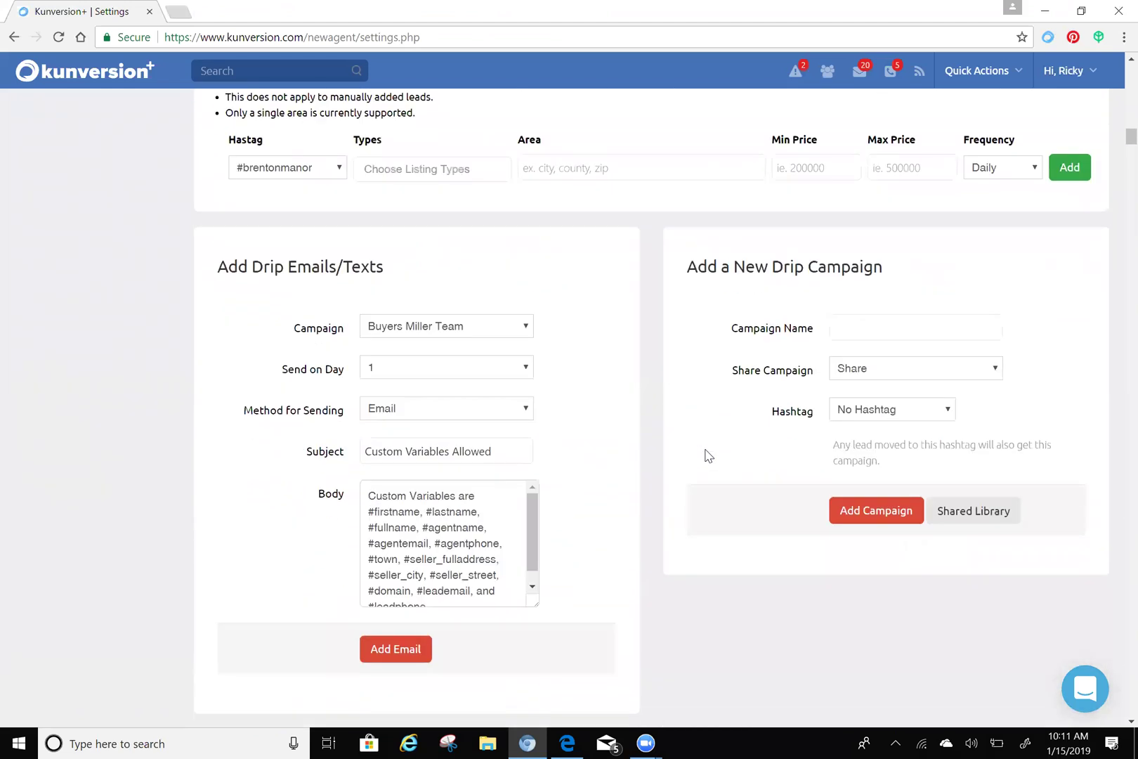
scroll(708, 456, "down", 2)
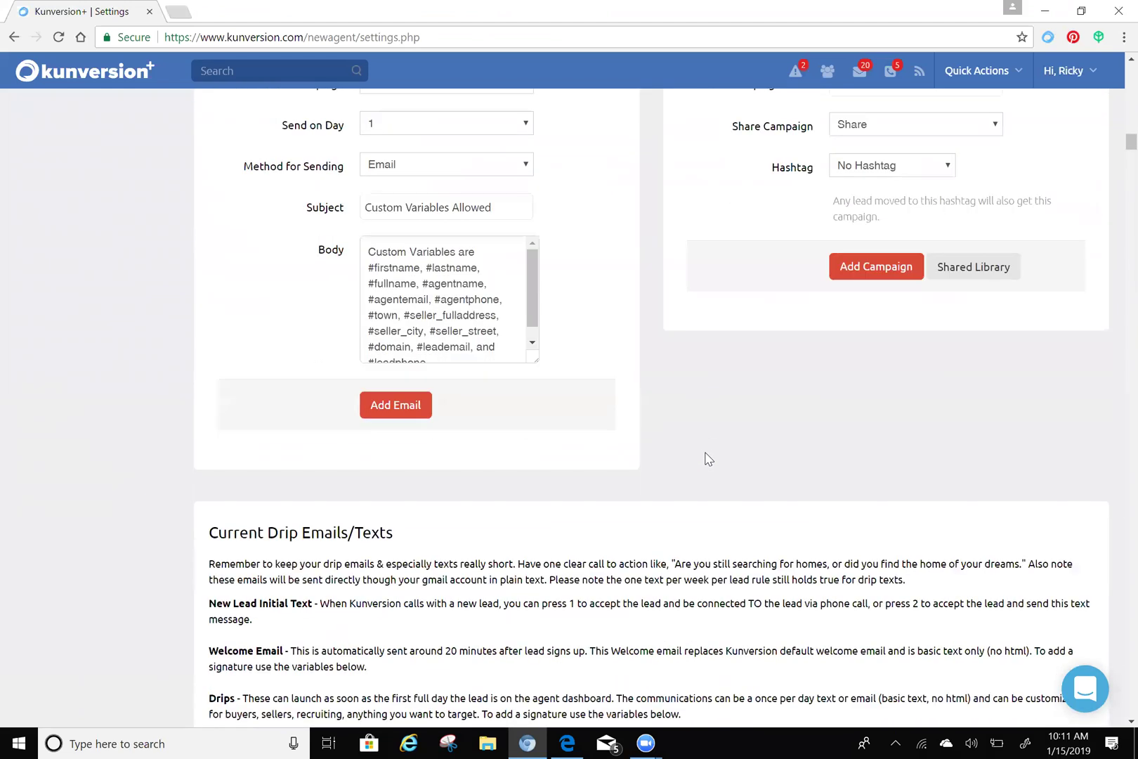
scroll(724, 457, "down", 1)
scroll(724, 458, "down", 6)
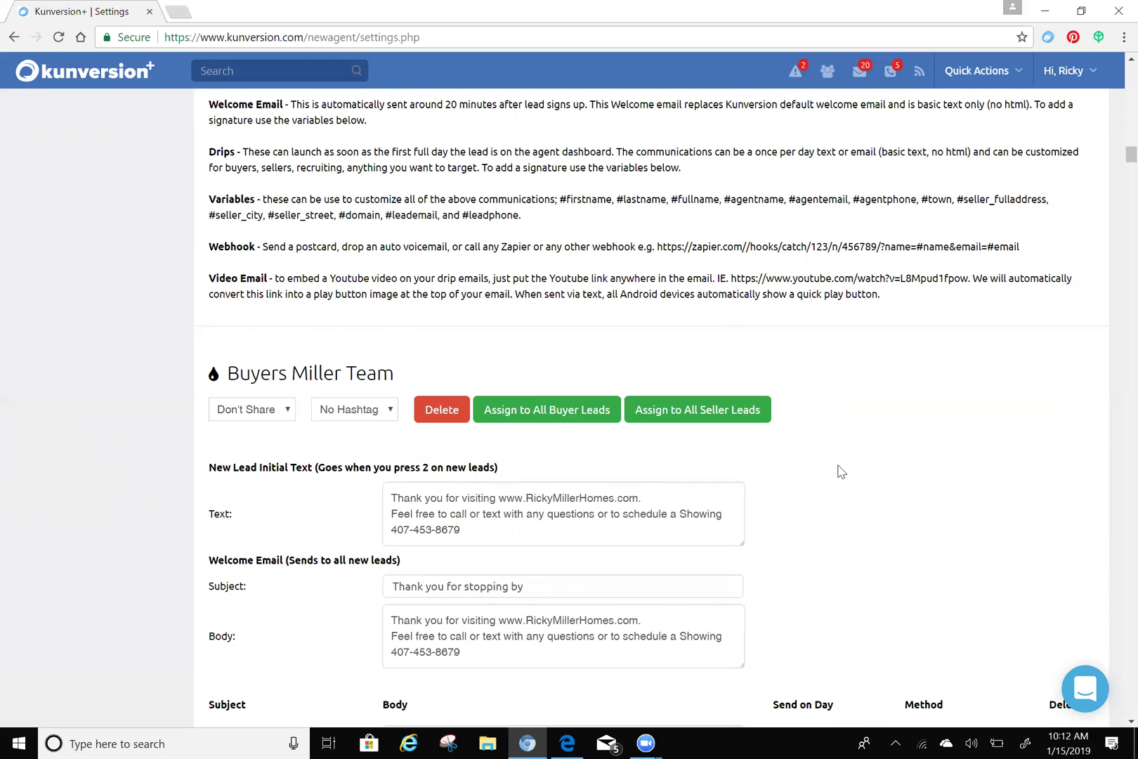
scroll(871, 464, "down", 1)
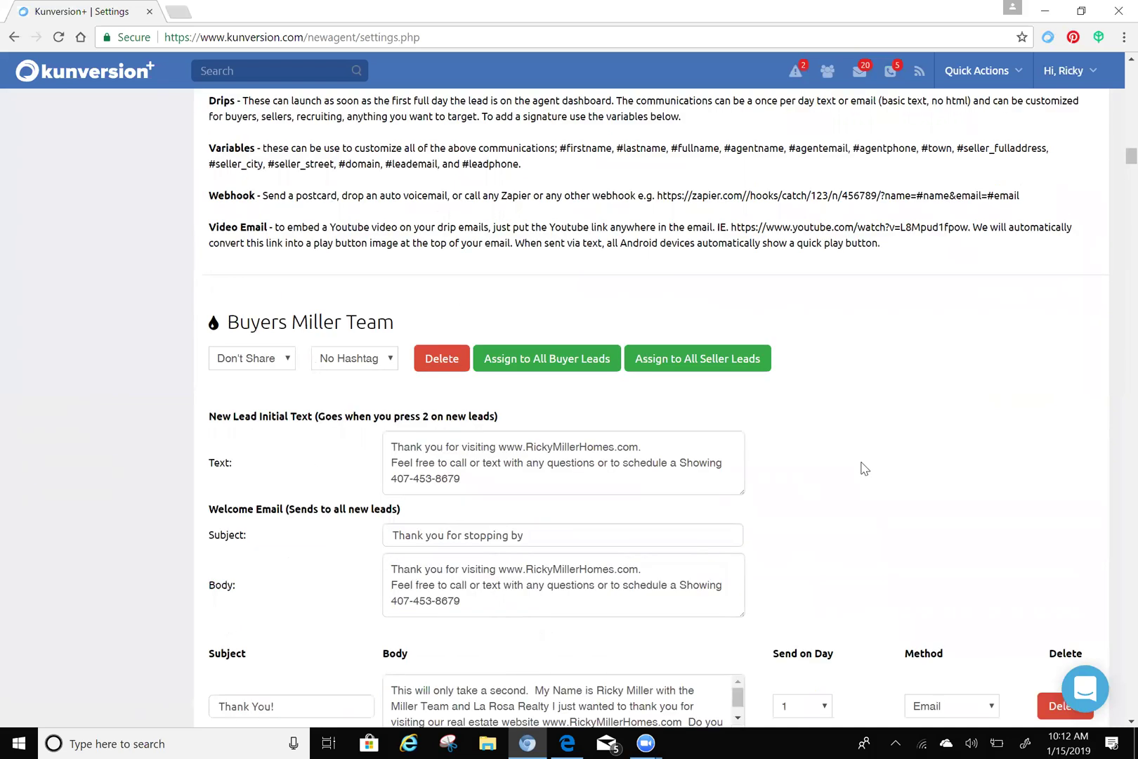
scroll(864, 469, "down", 2)
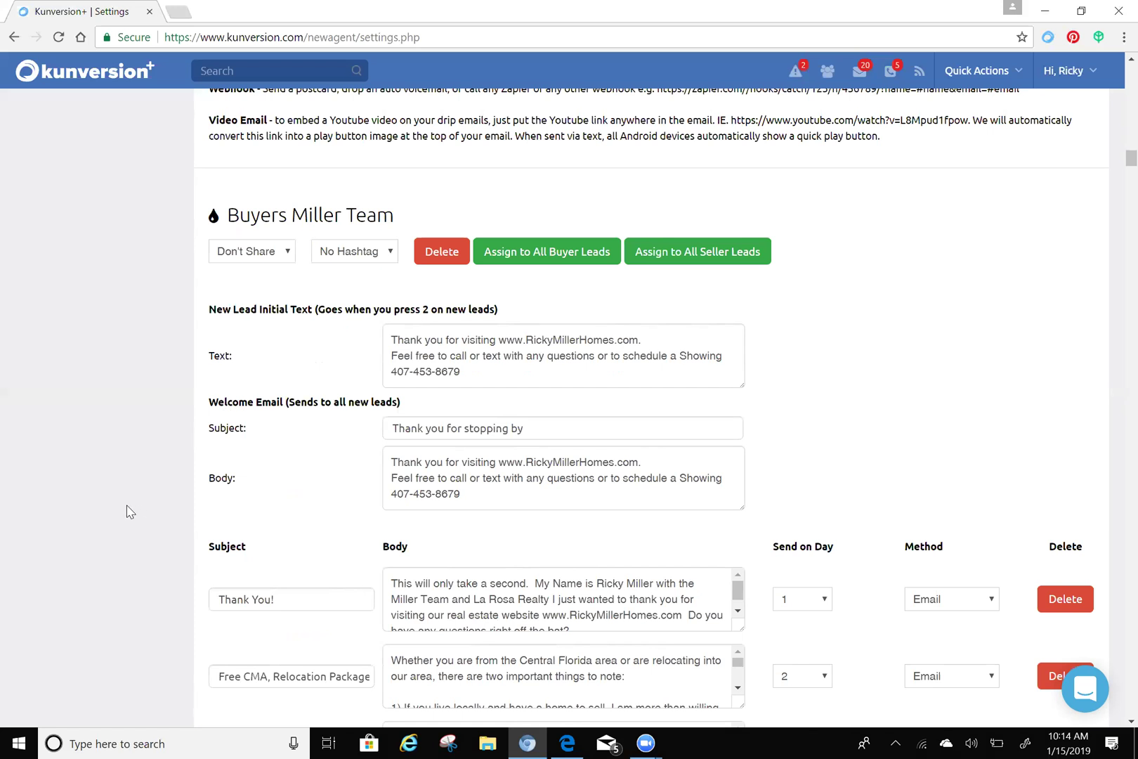
- Open the Shared Drip Campaign Library from the account menu in a new tab and browse it
scroll(106, 502, "down", 1)
scroll(103, 498, "down", 2)
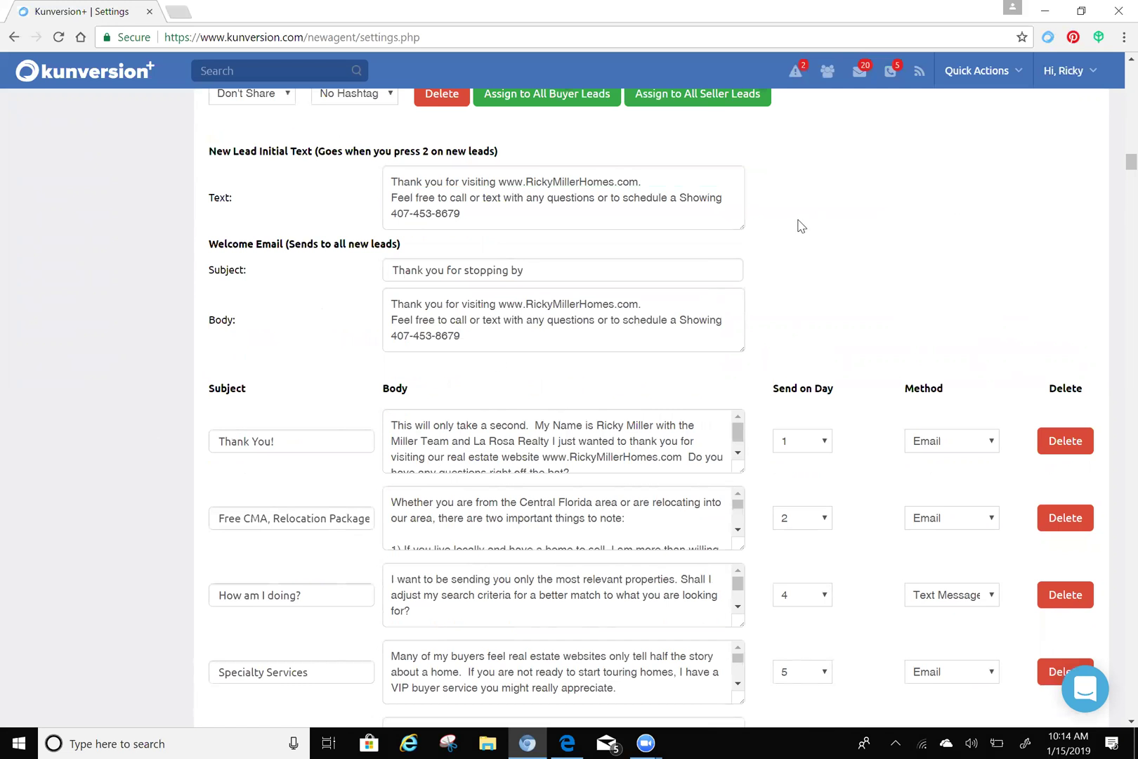
left_click(1073, 76)
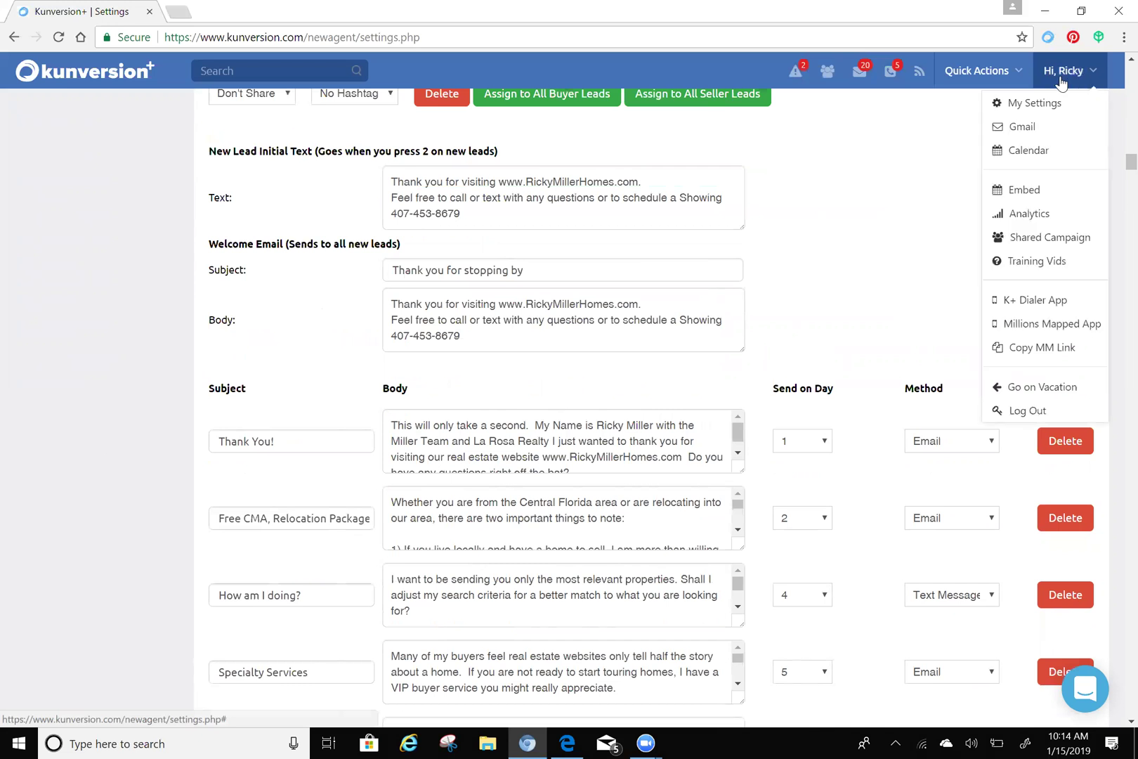
left_click(1037, 239)
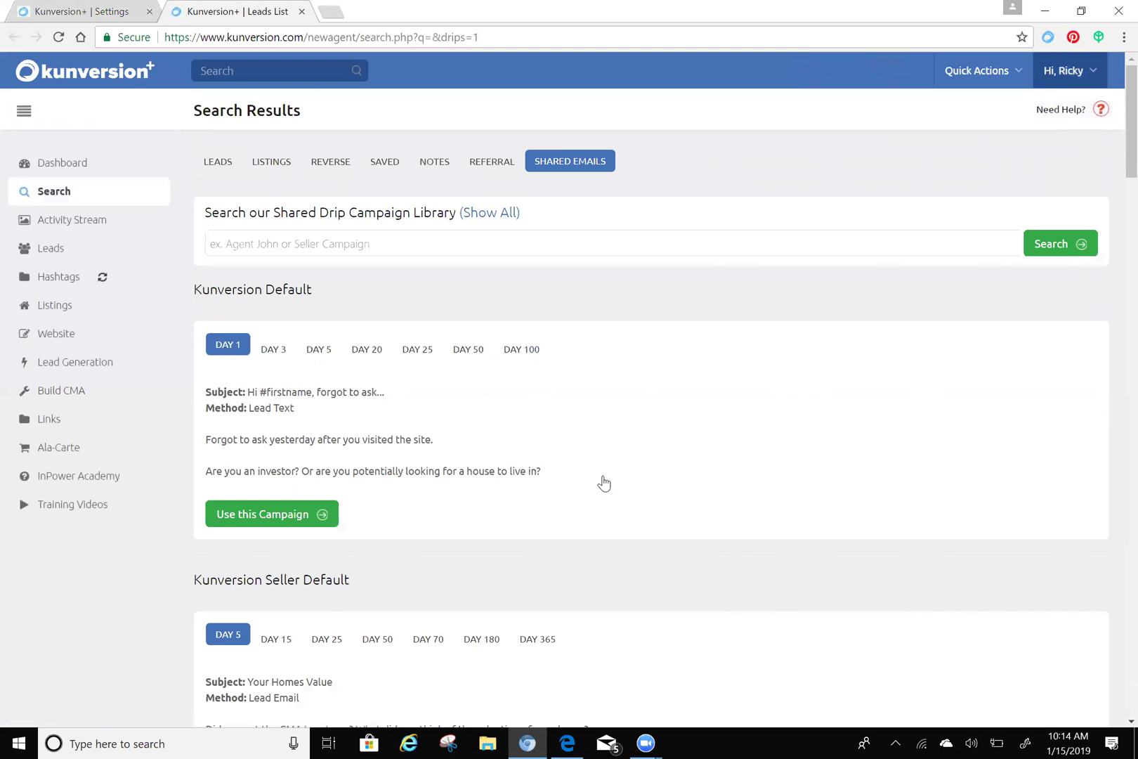
scroll(609, 484, "down", 2)
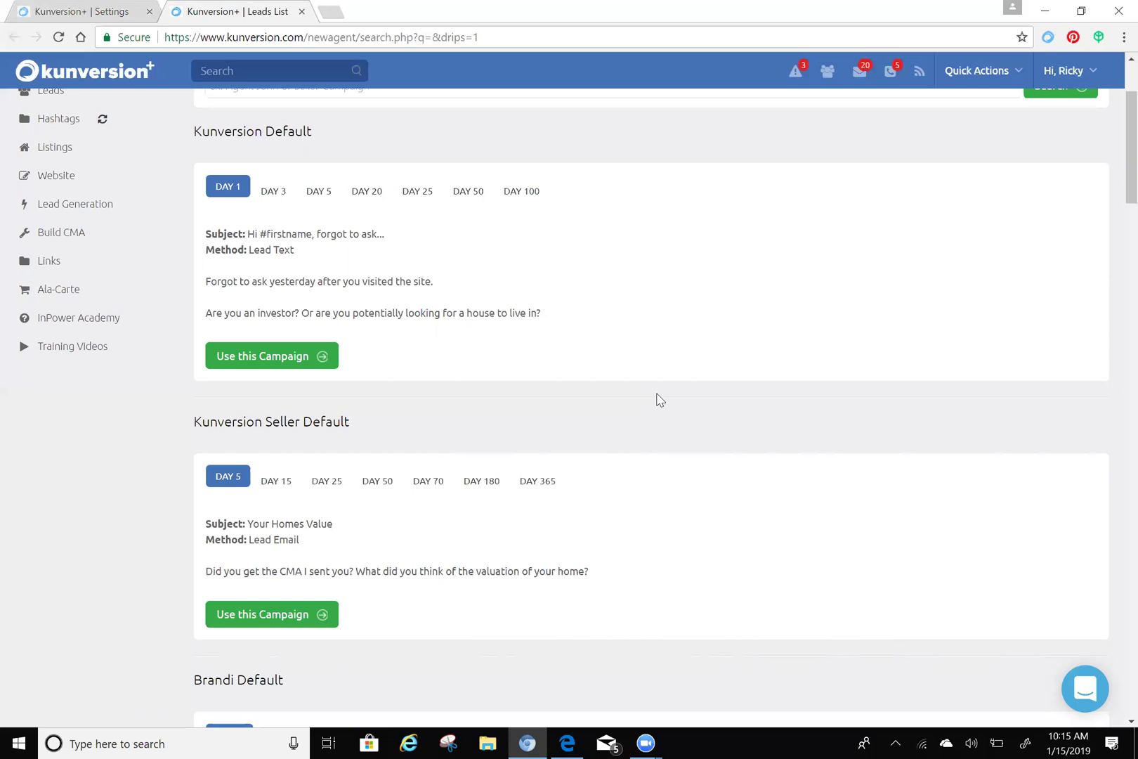
scroll(568, 381, "down", 20)
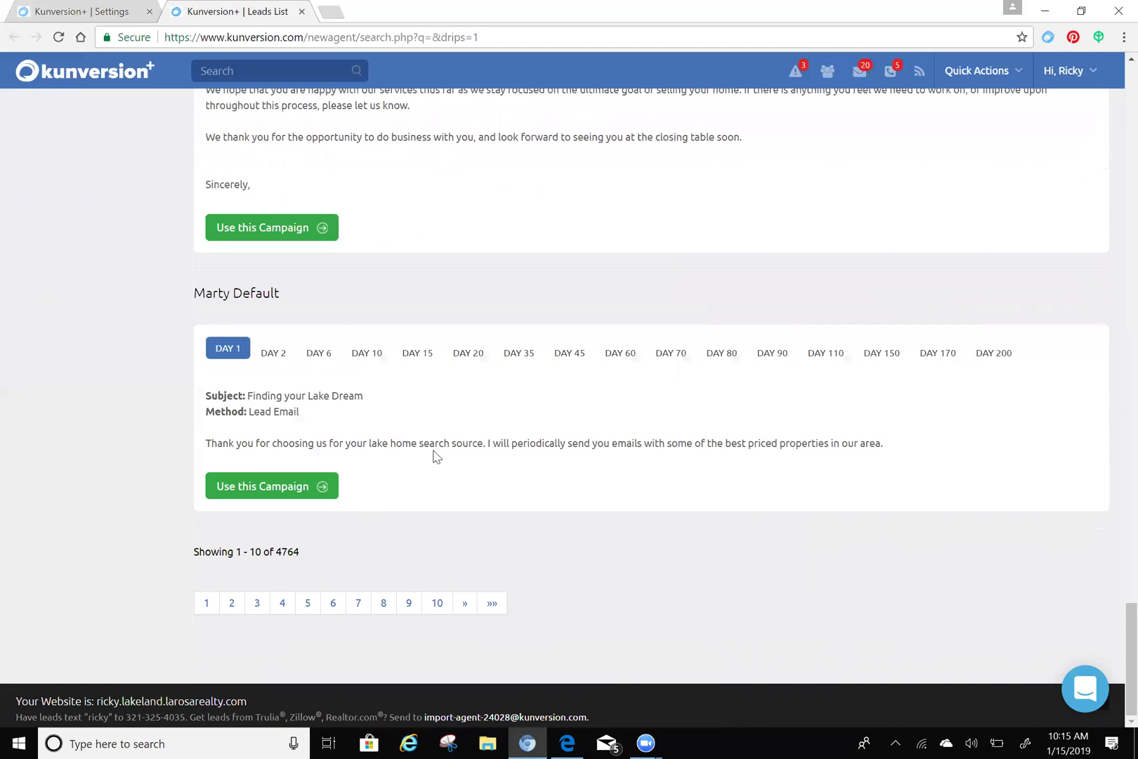
scroll(435, 460, "up", 20)
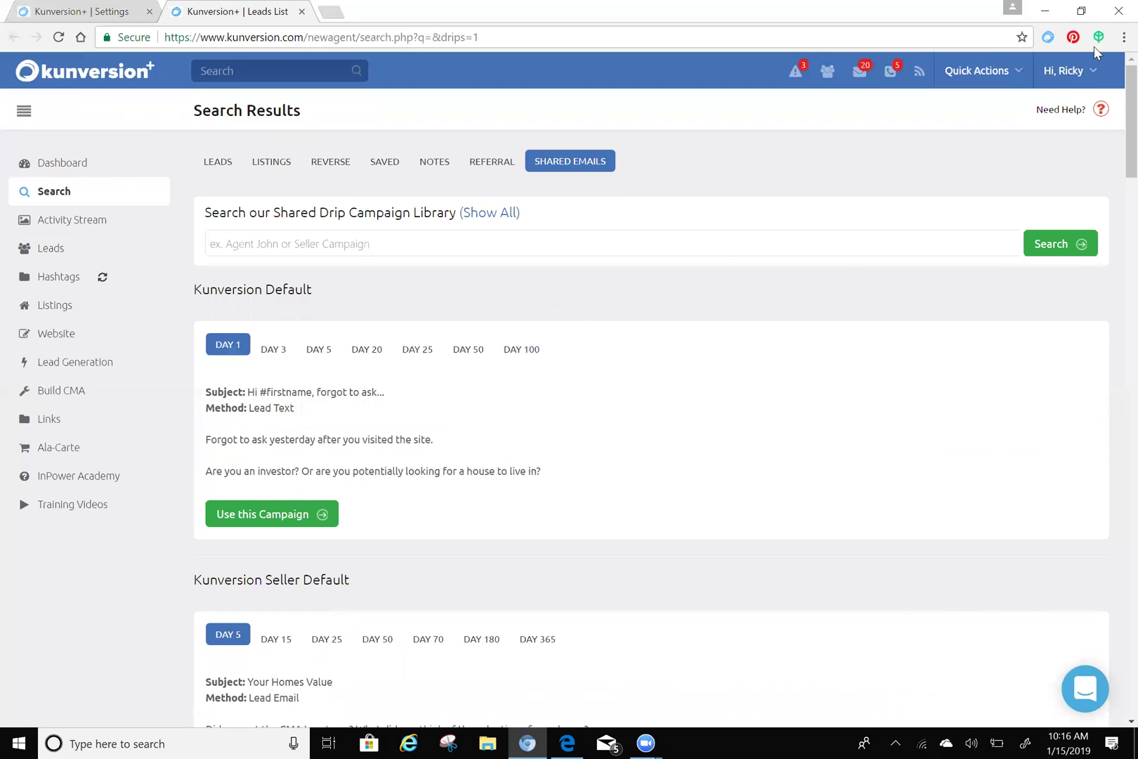
- Search the shared campaign library for 'buyer' campaigns
left_click(1062, 69)
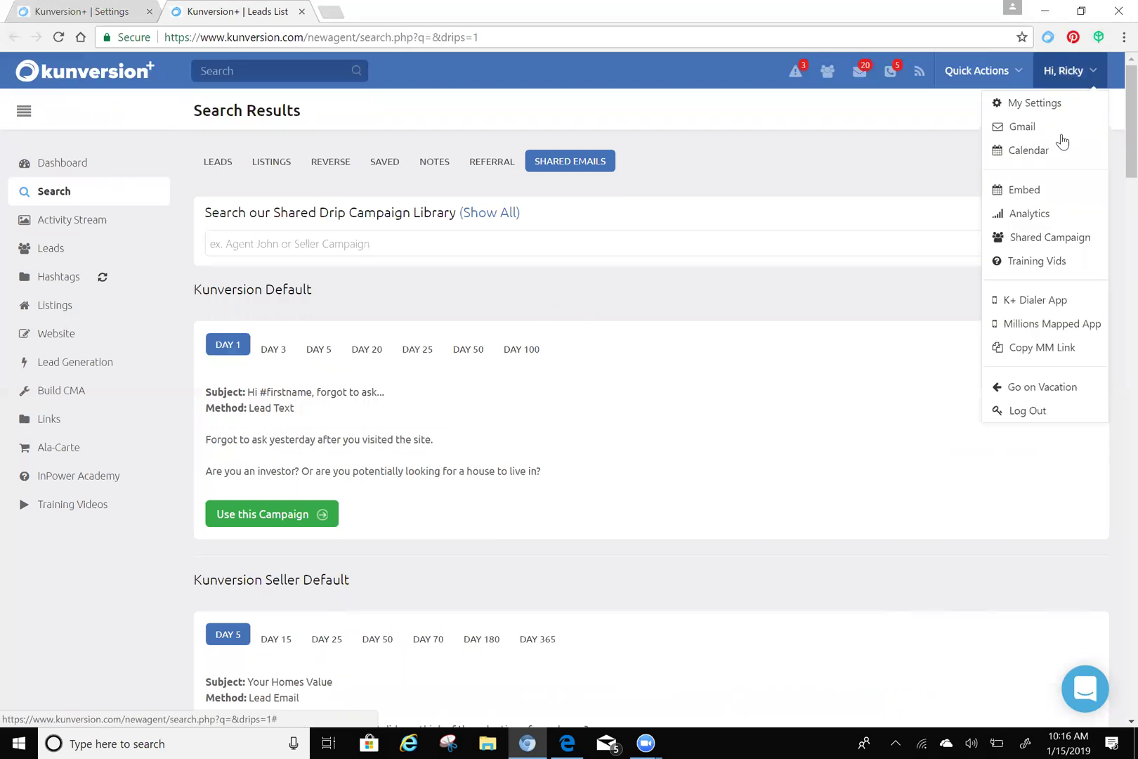
left_click(437, 243)
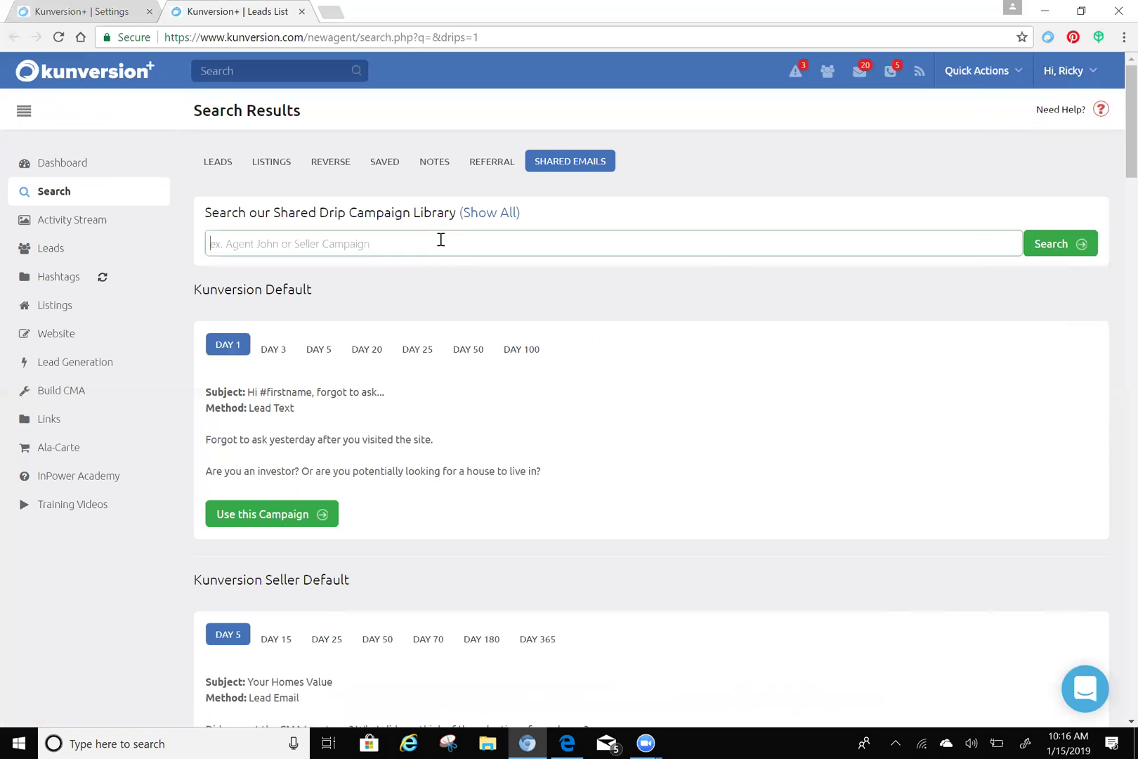
type("buyer")
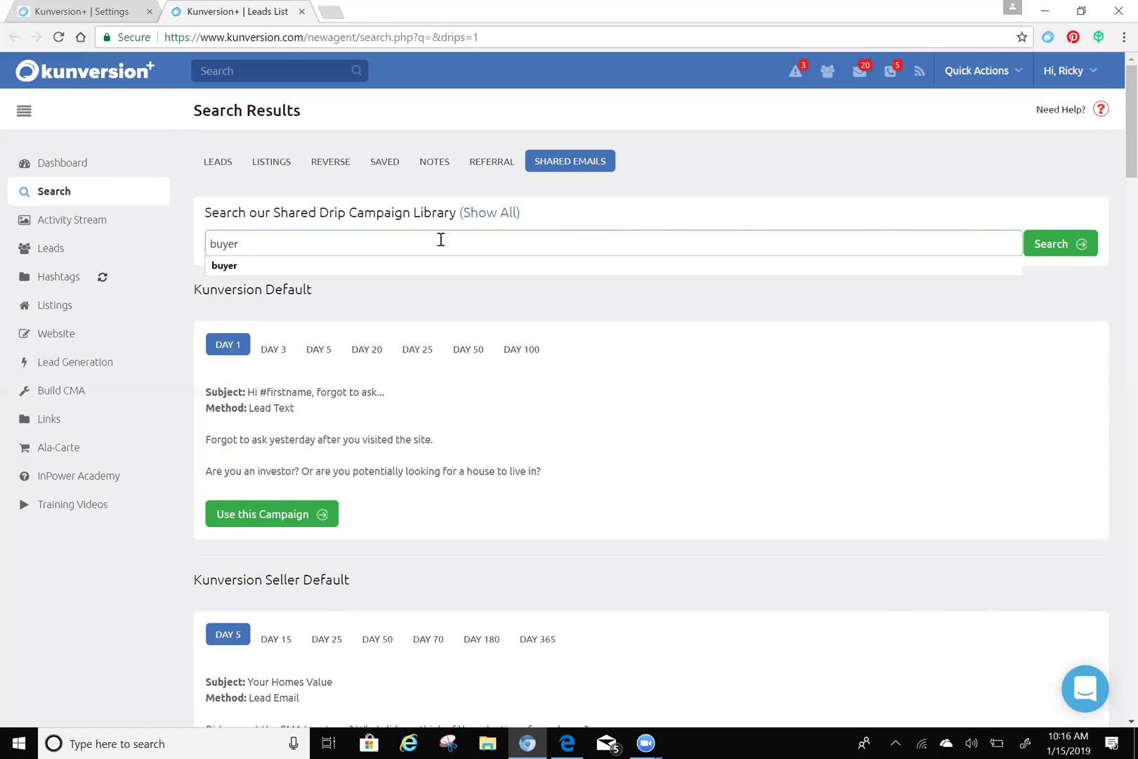
left_click(261, 266)
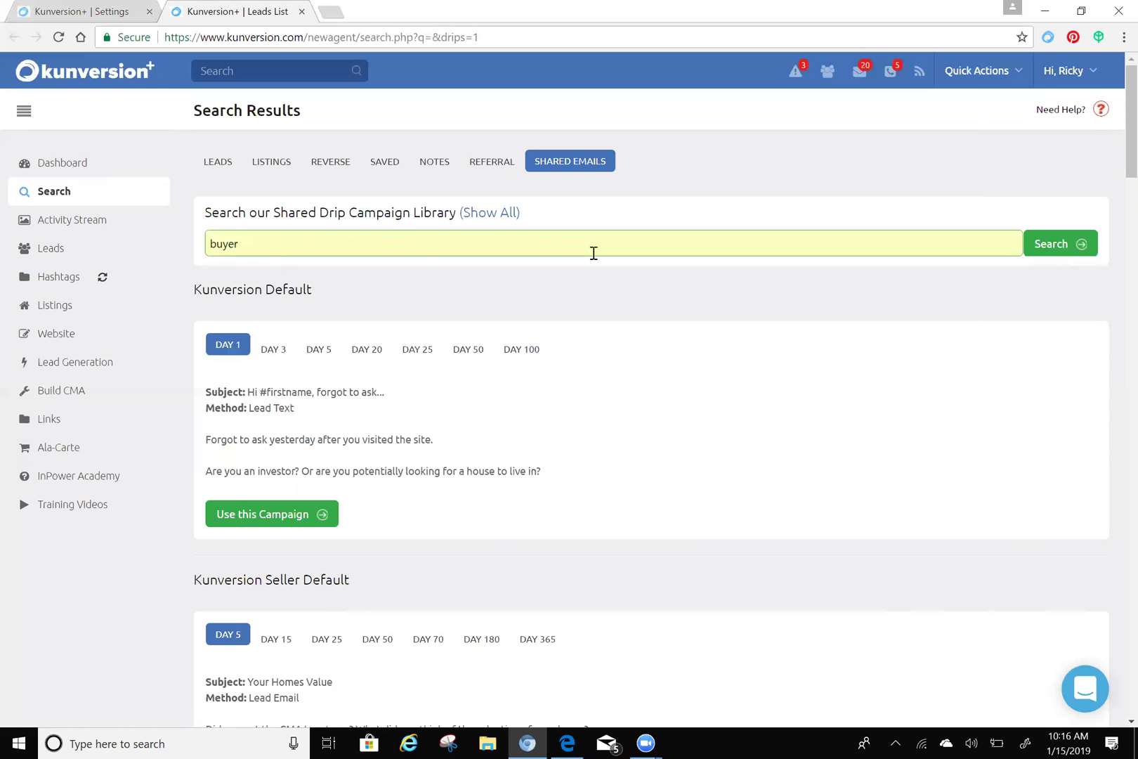
left_click(1044, 251)
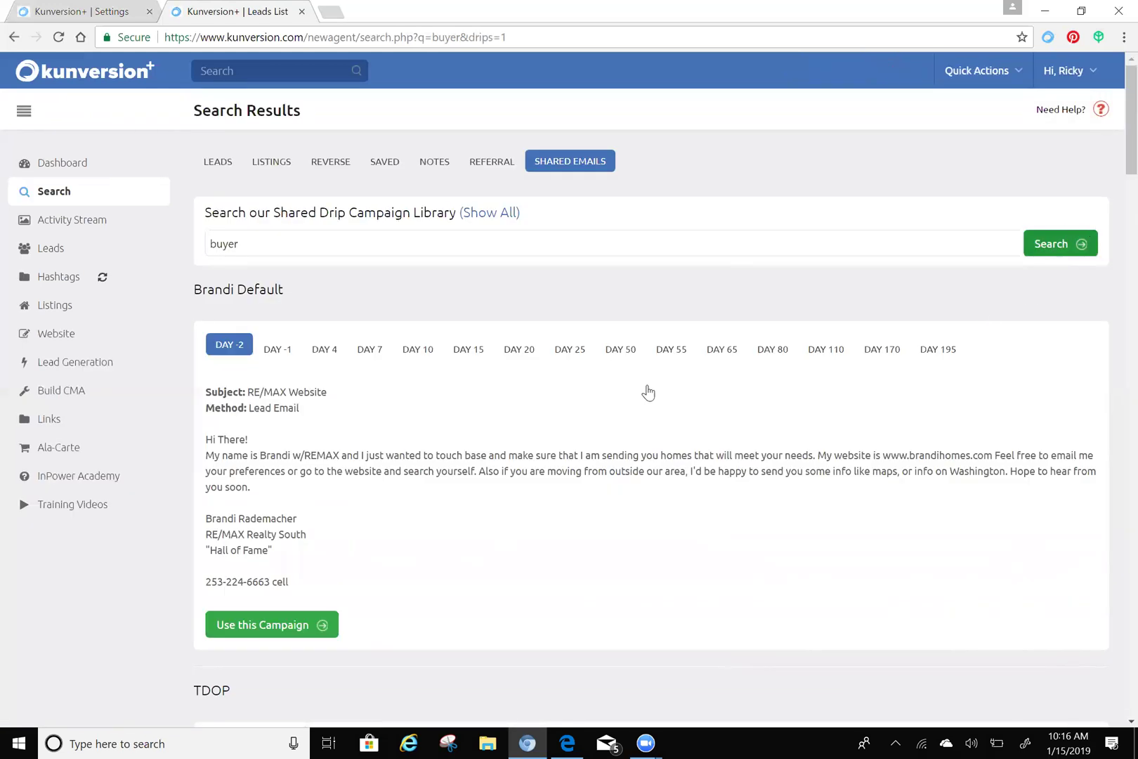
- Scroll the 2711 'buyer' results to the Summit Drip Campaign and its day-3 'Website Home Search' email
scroll(525, 393, "down", 20)
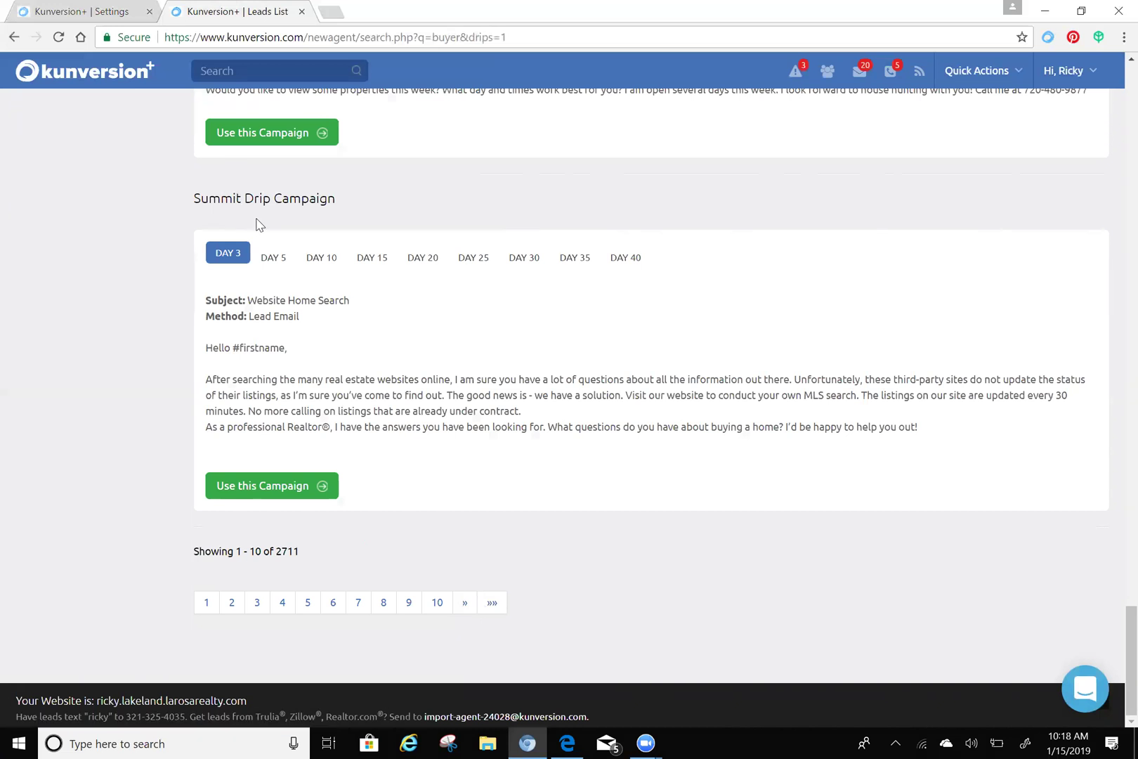
- Copy the Summit Drip Campaign into your own campaigns under the name 'trash'
left_click(286, 489)
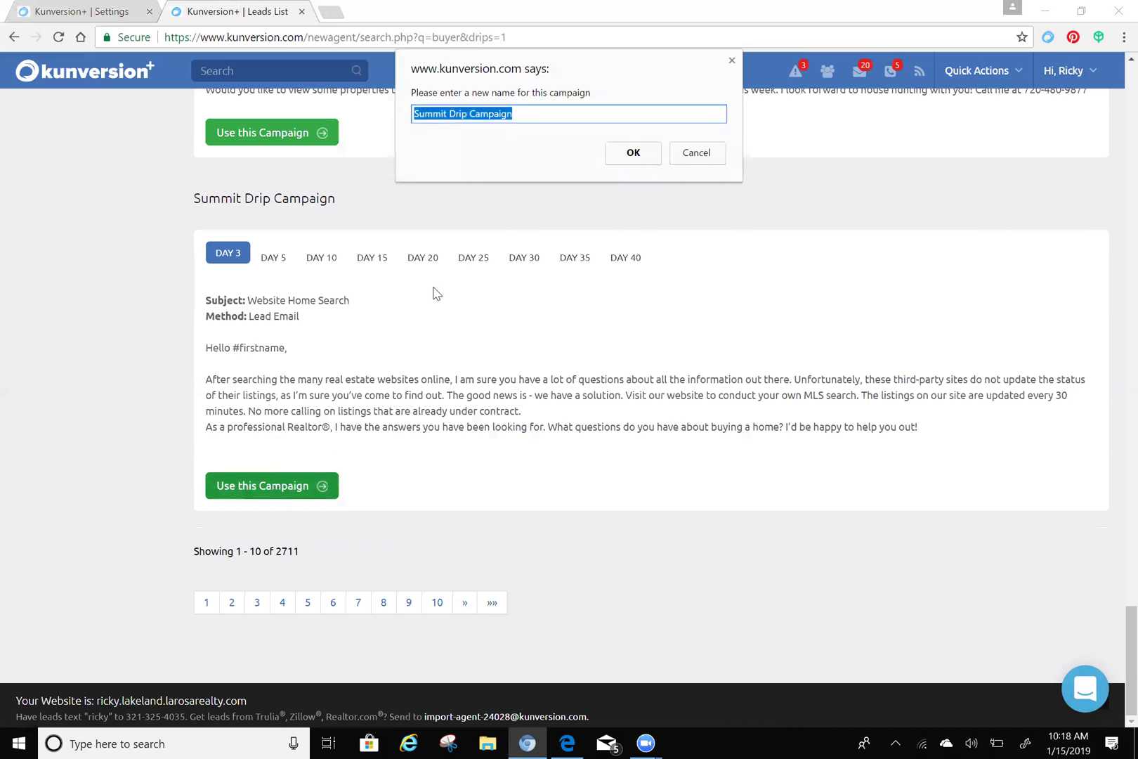
type("trash")
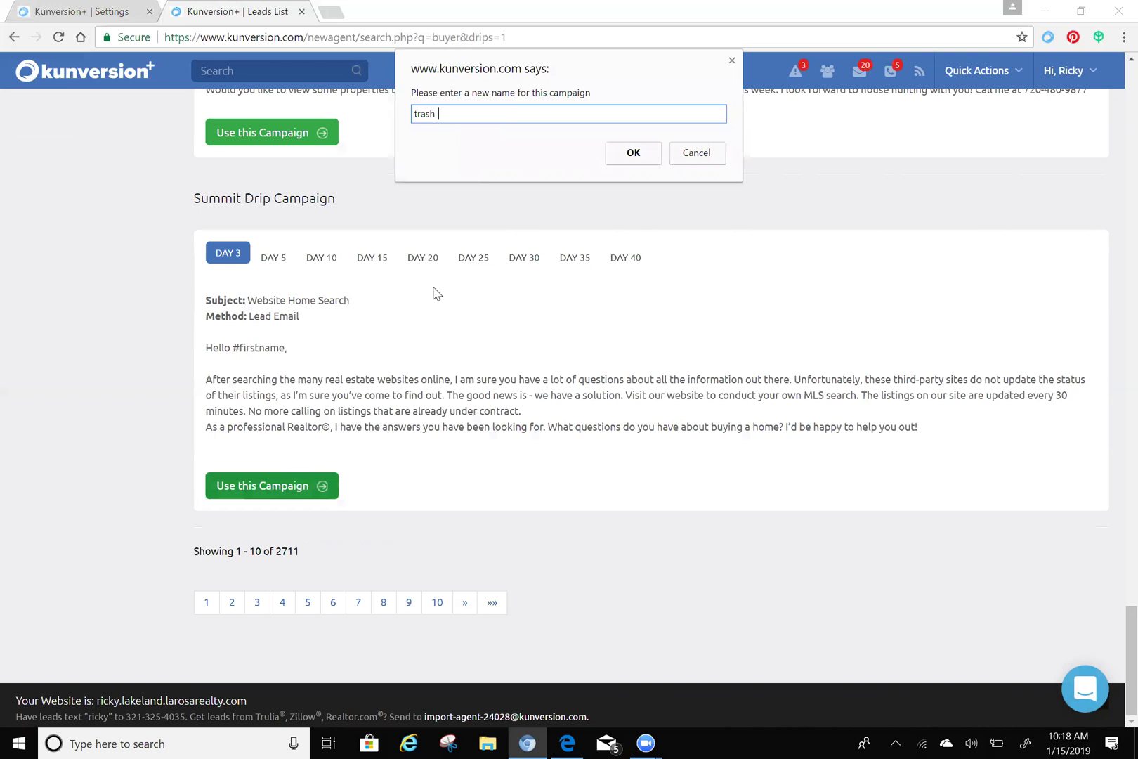
left_click(642, 157)
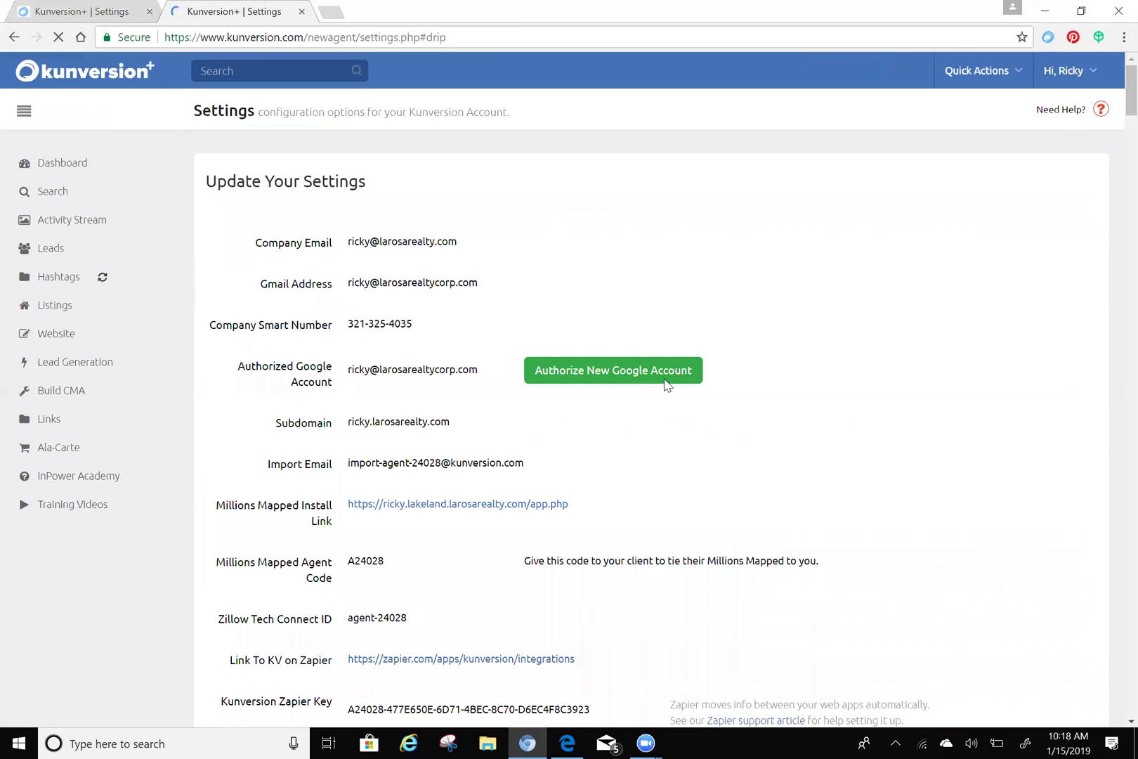
scroll(700, 317, "down", 20)
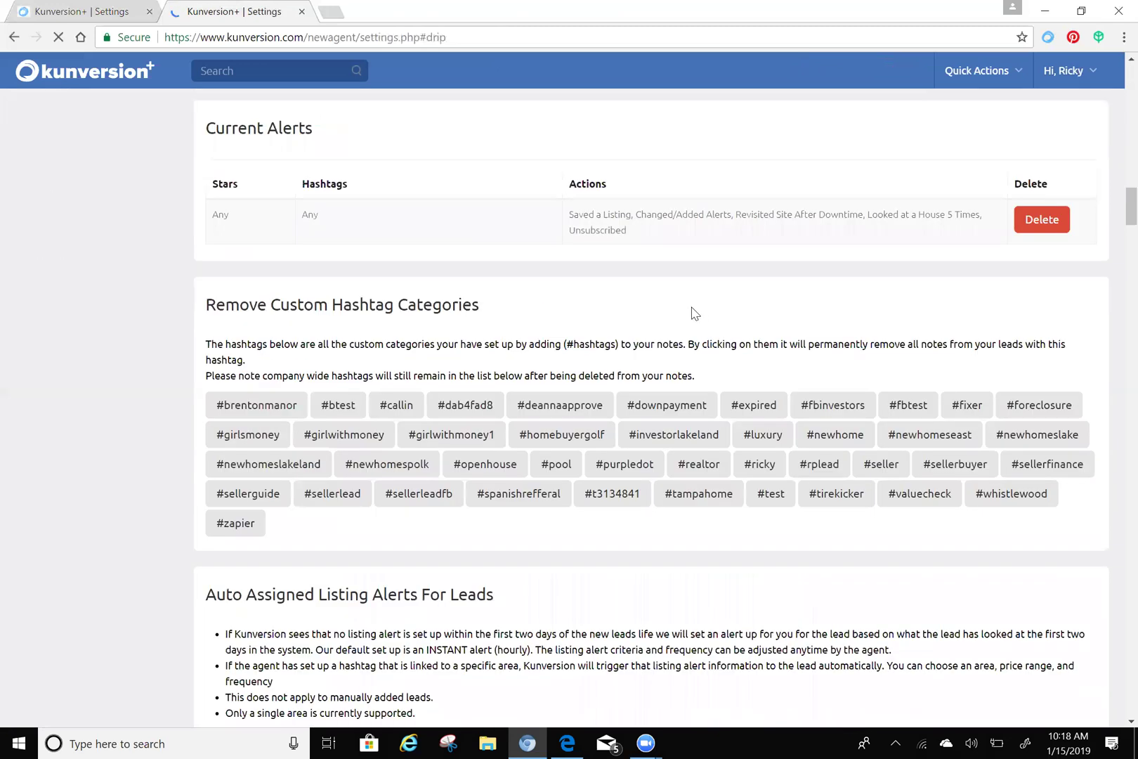
scroll(690, 309, "down", 5)
scroll(703, 309, "down", 15)
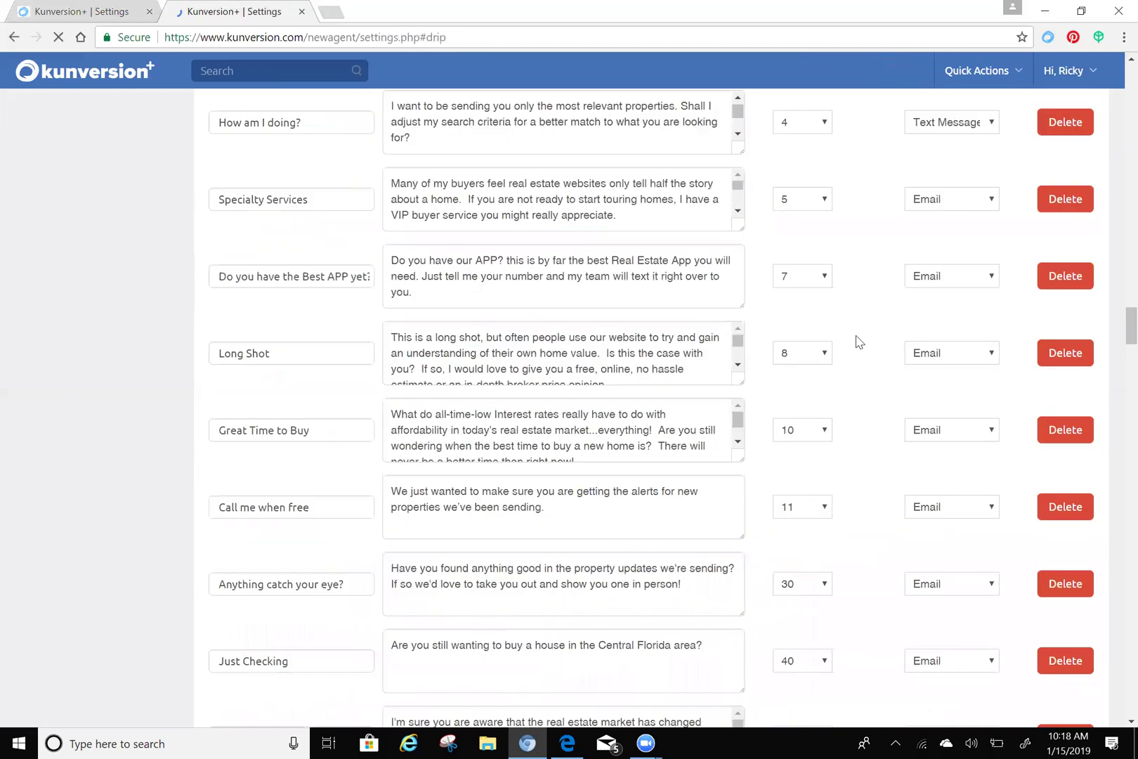
scroll(855, 338, "down", 15)
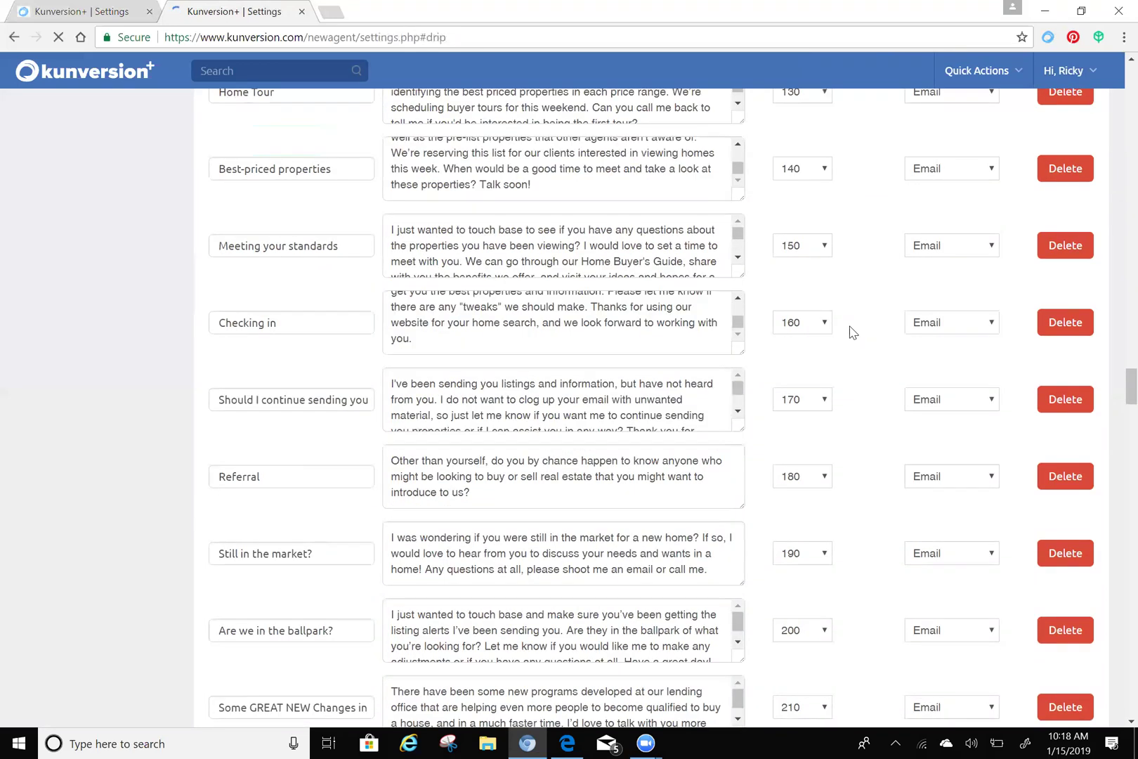
scroll(852, 332, "down", 7)
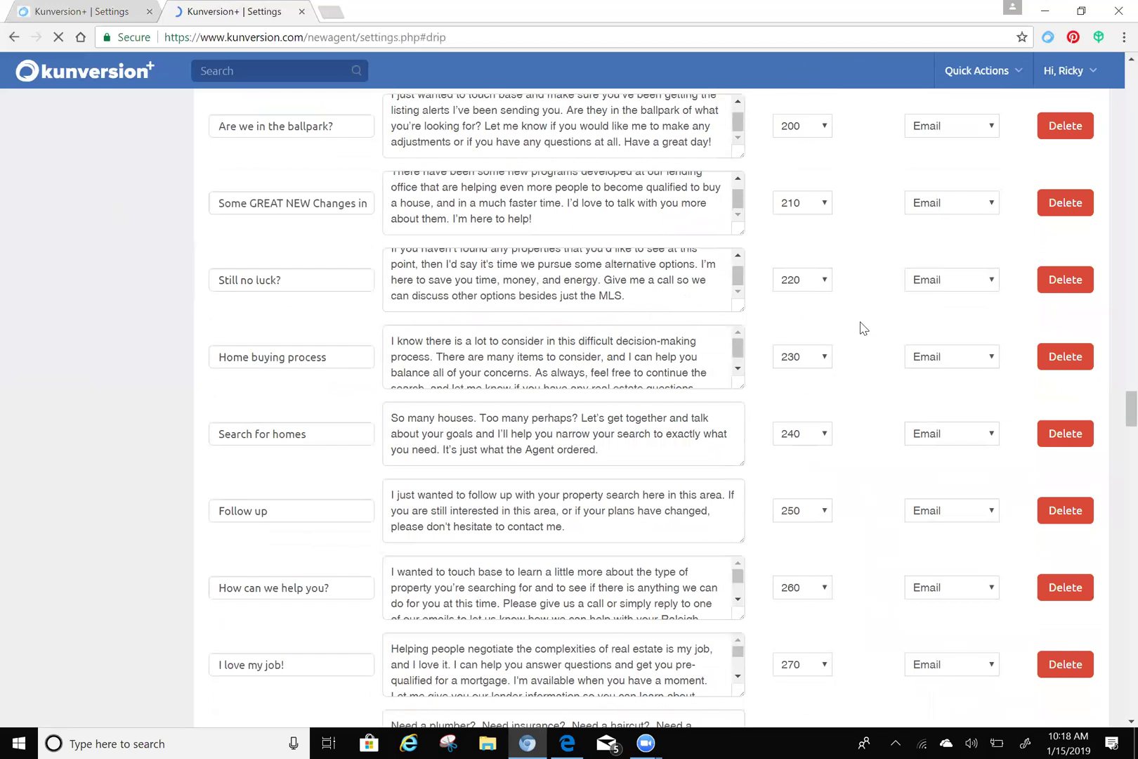
scroll(863, 328, "down", 12)
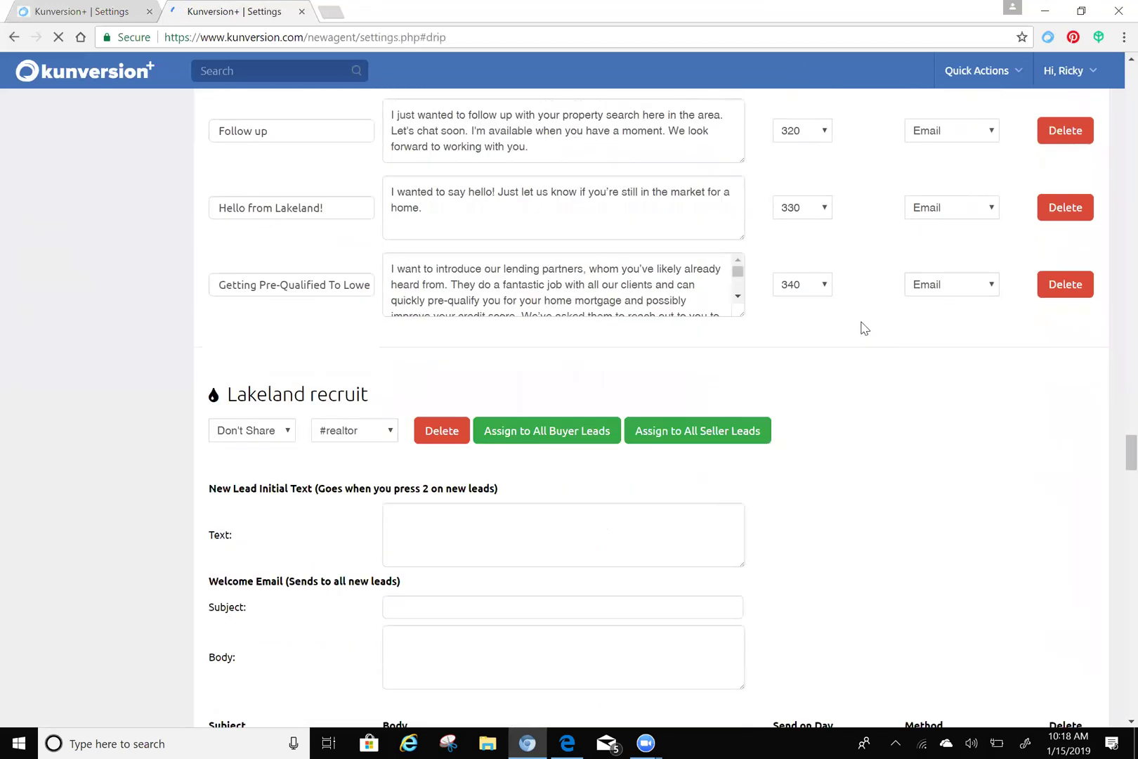
scroll(863, 328, "down", 13)
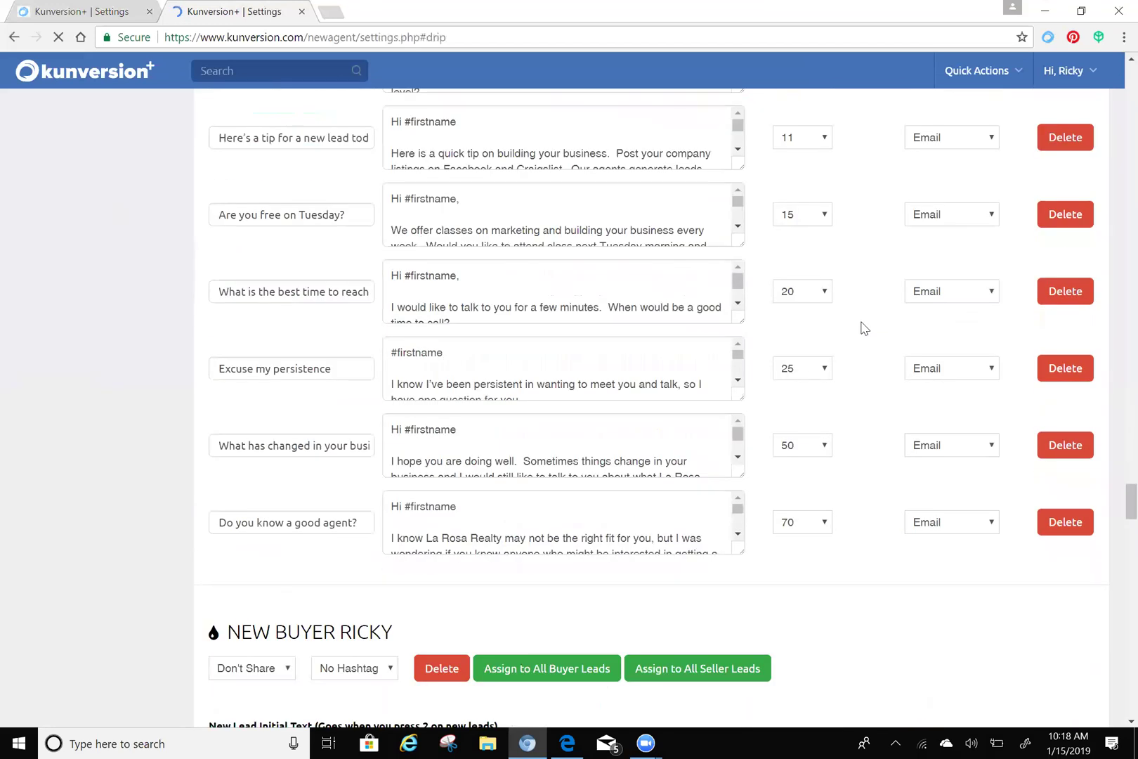
scroll(864, 328, "down", 10)
scroll(864, 328, "down", 3)
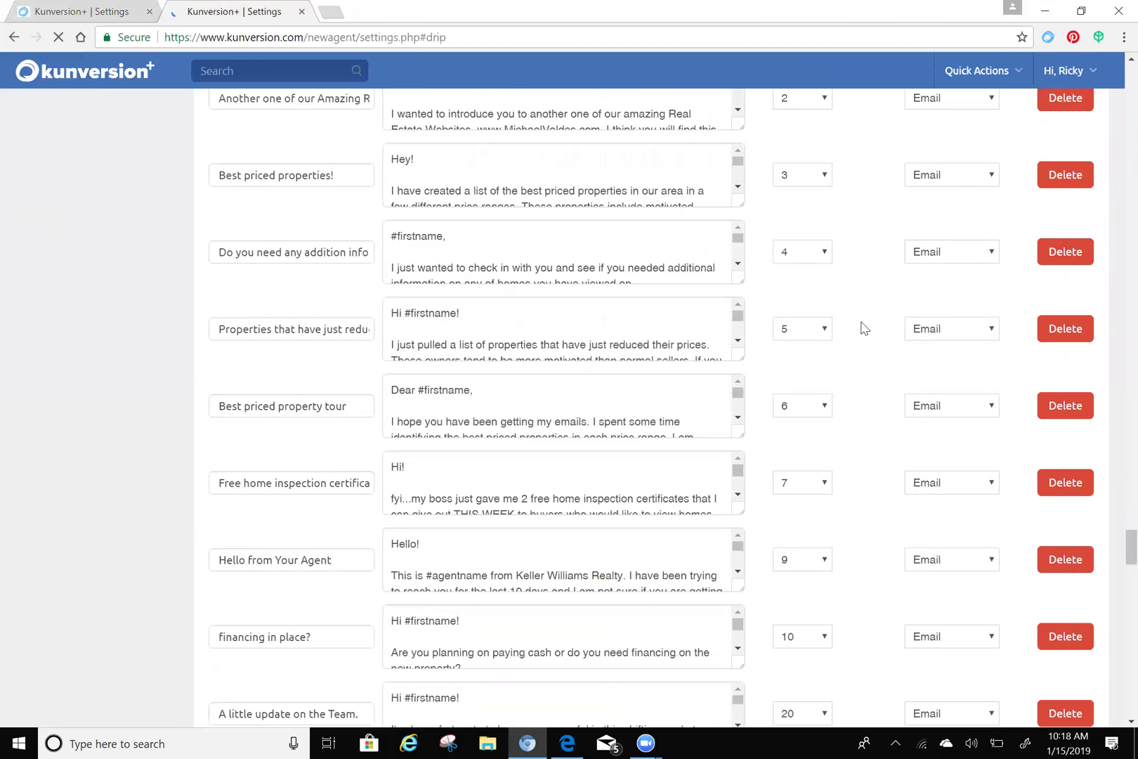
scroll(864, 328, "down", 12)
scroll(864, 328, "down", 15)
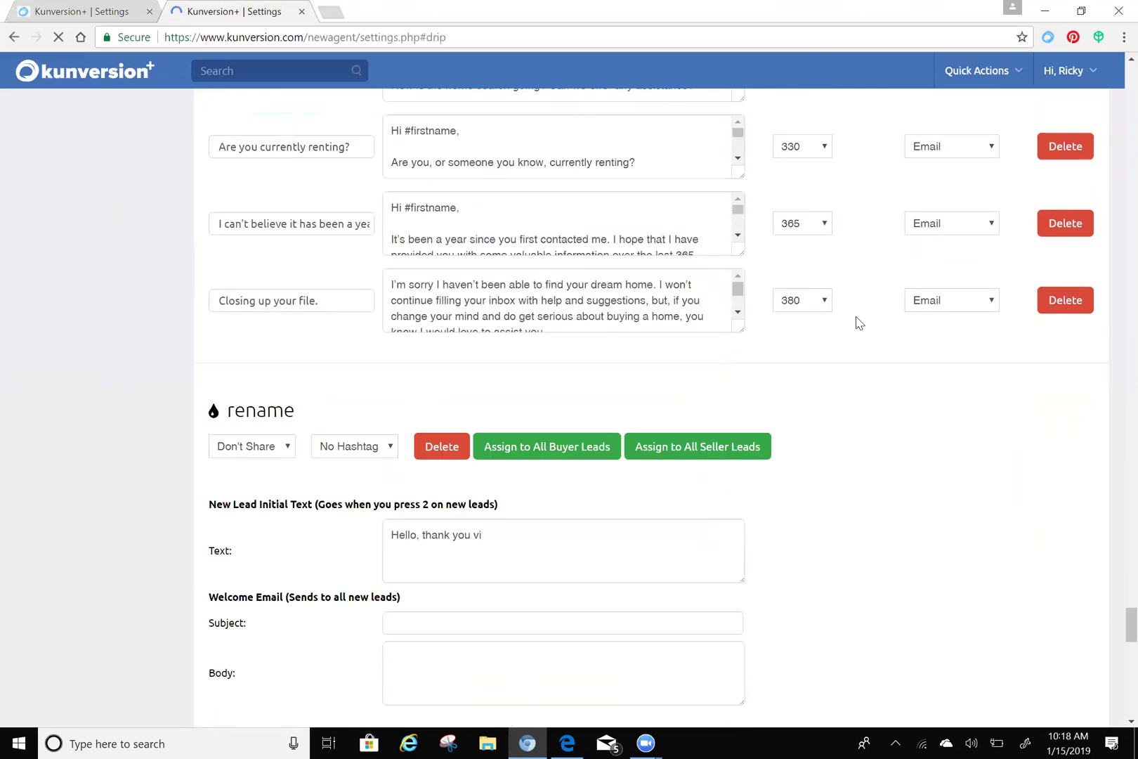
scroll(859, 322, "down", 10)
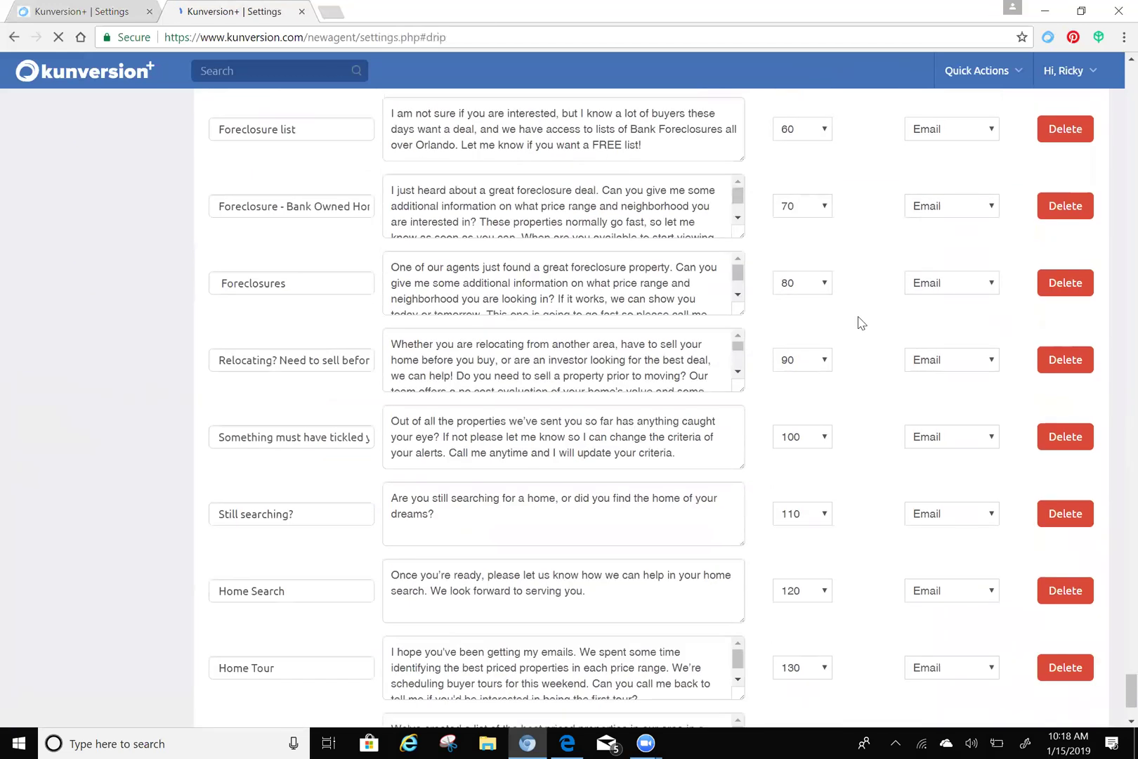
scroll(861, 322, "up", 7)
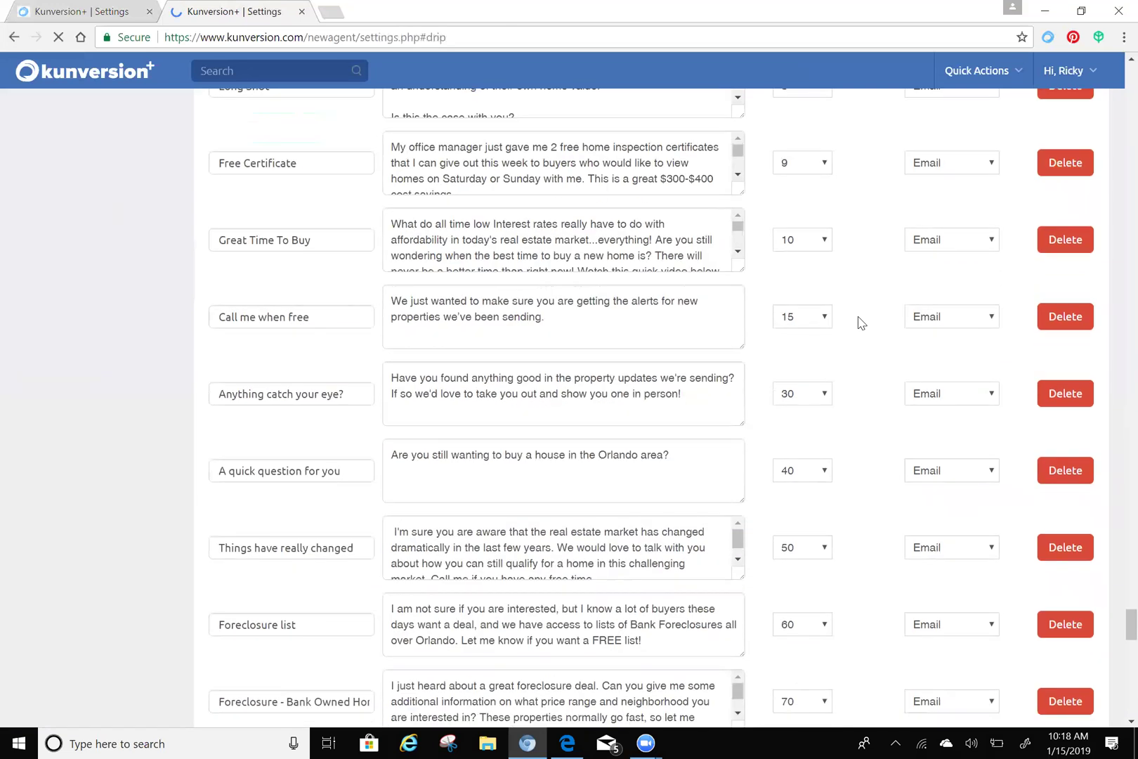
scroll(860, 322, "down", 3)
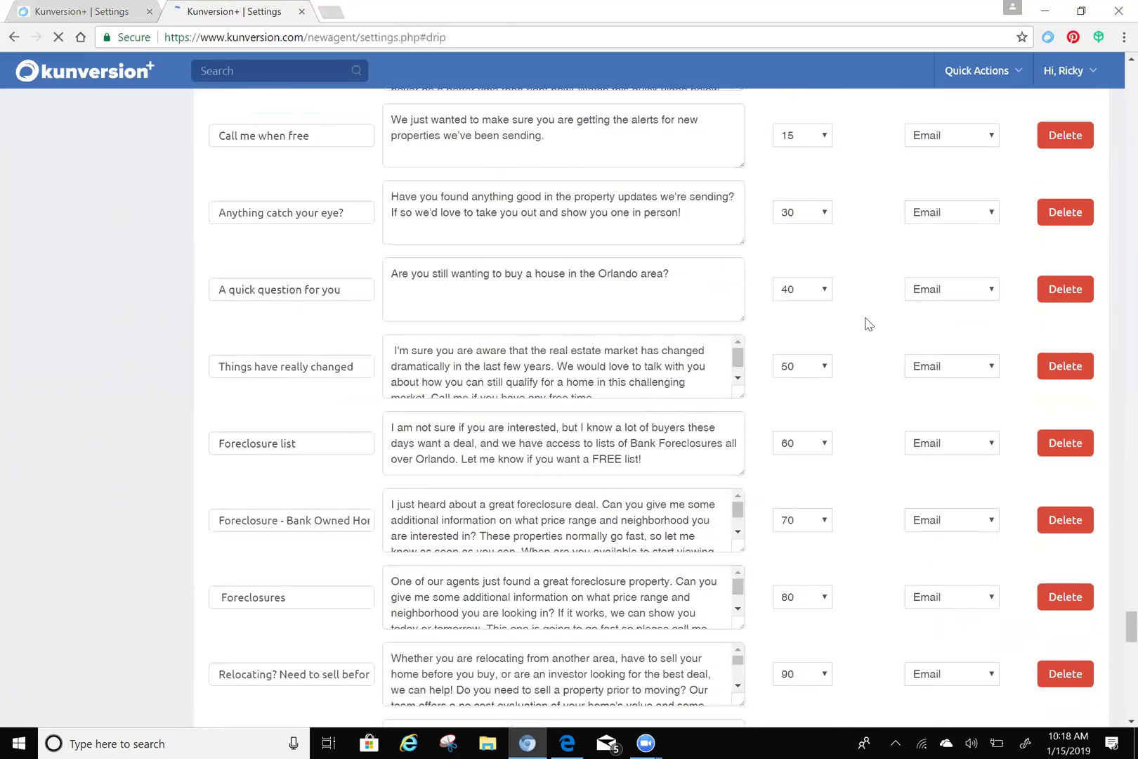
scroll(868, 323, "down", 2)
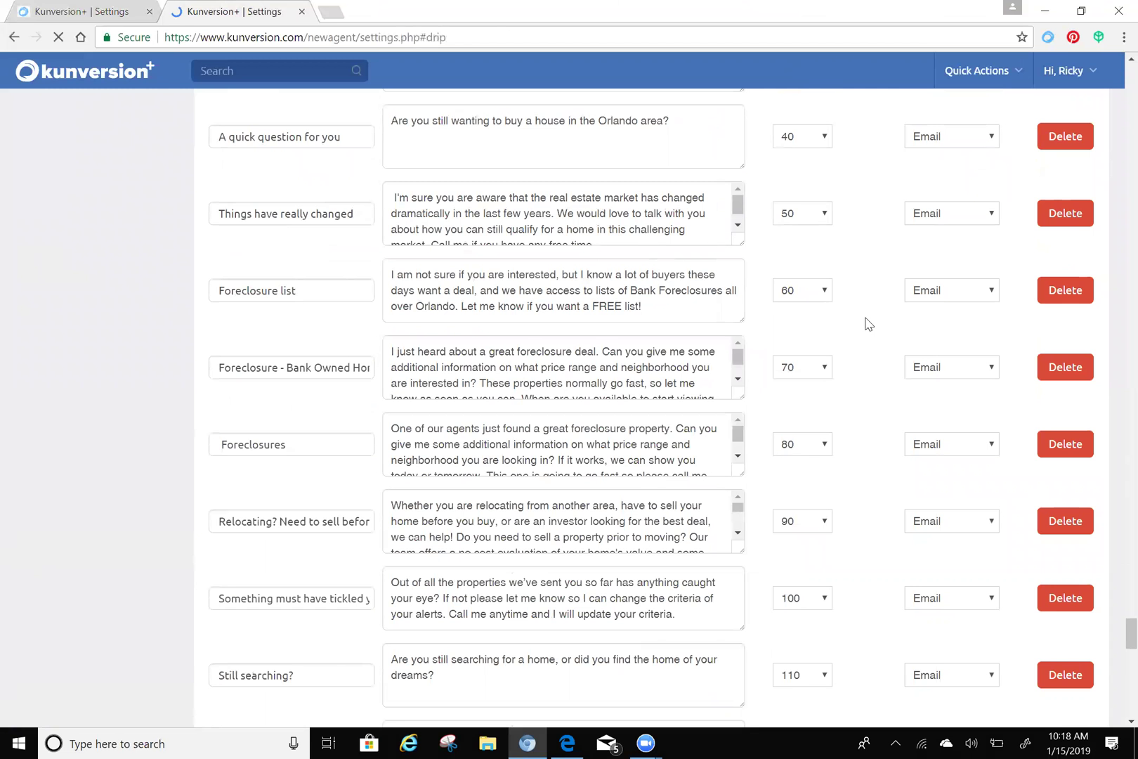
scroll(868, 323, "up", 1)
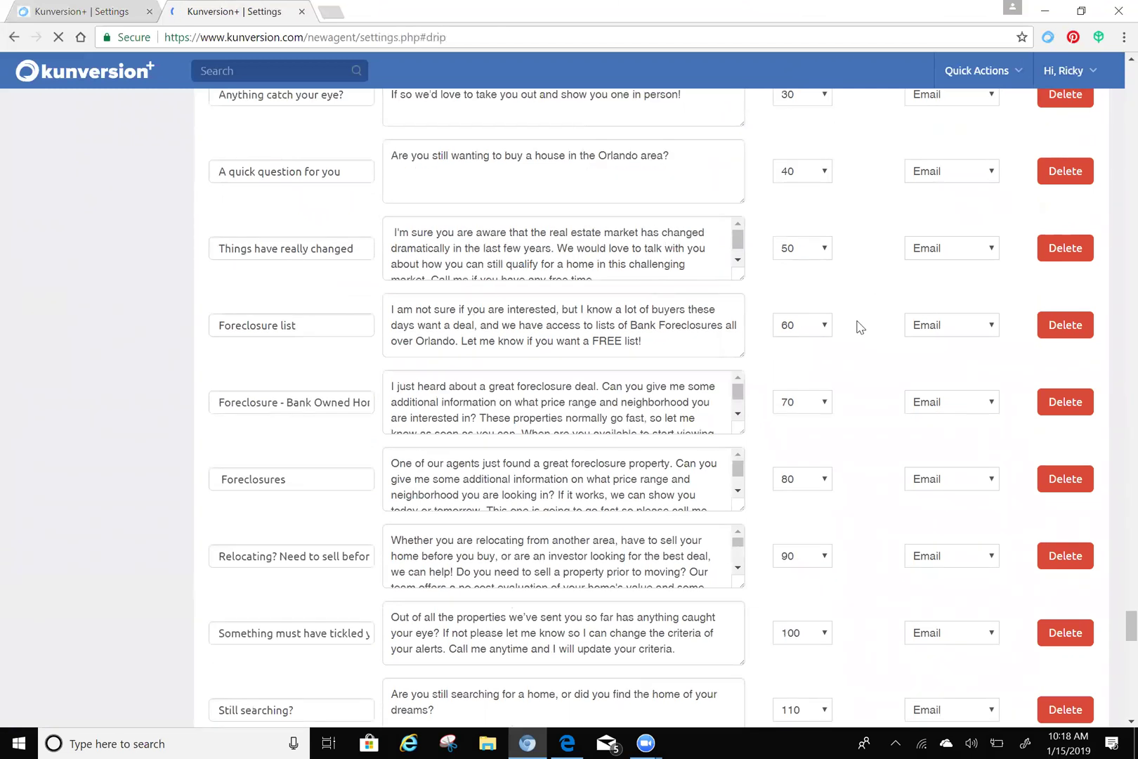
scroll(868, 322, "up", 4)
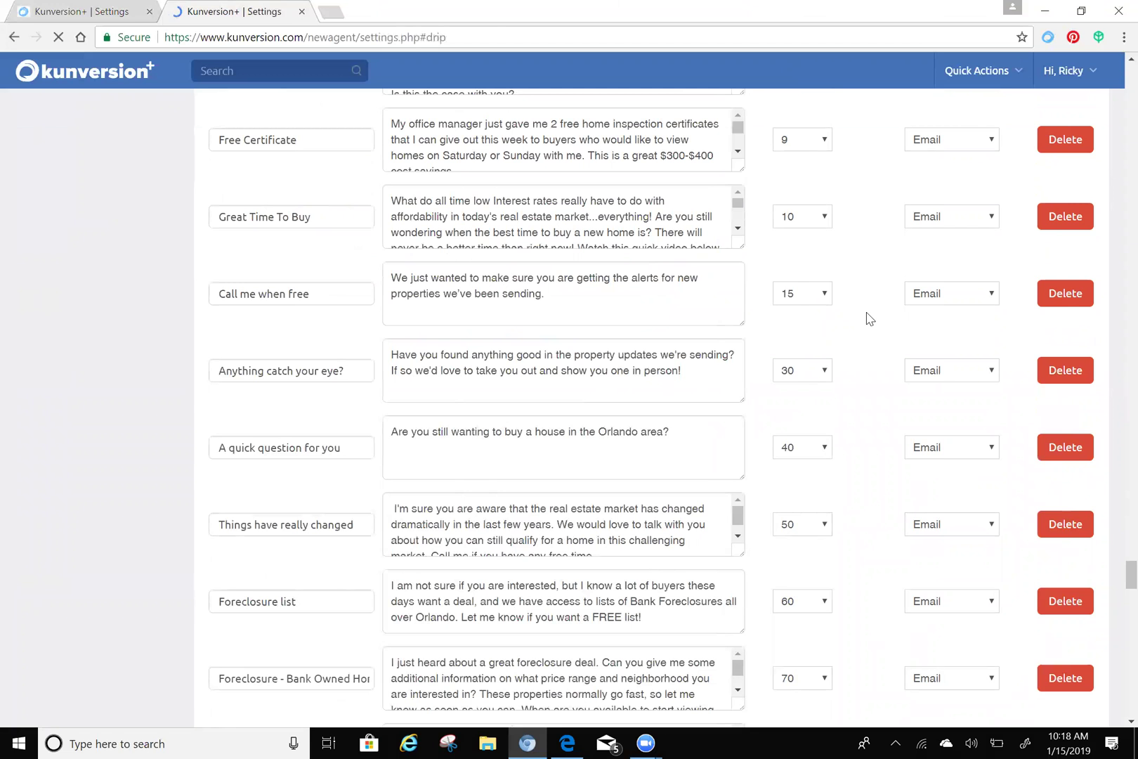
scroll(870, 319, "up", 2)
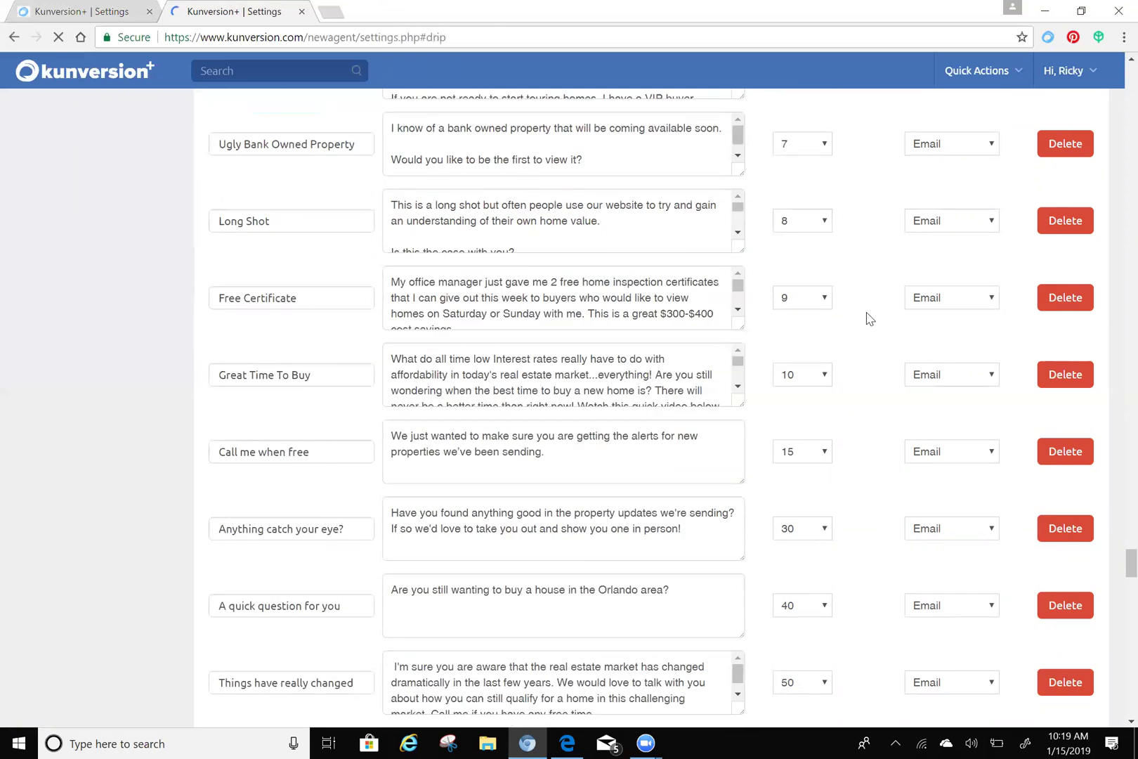
scroll(868, 319, "up", 2)
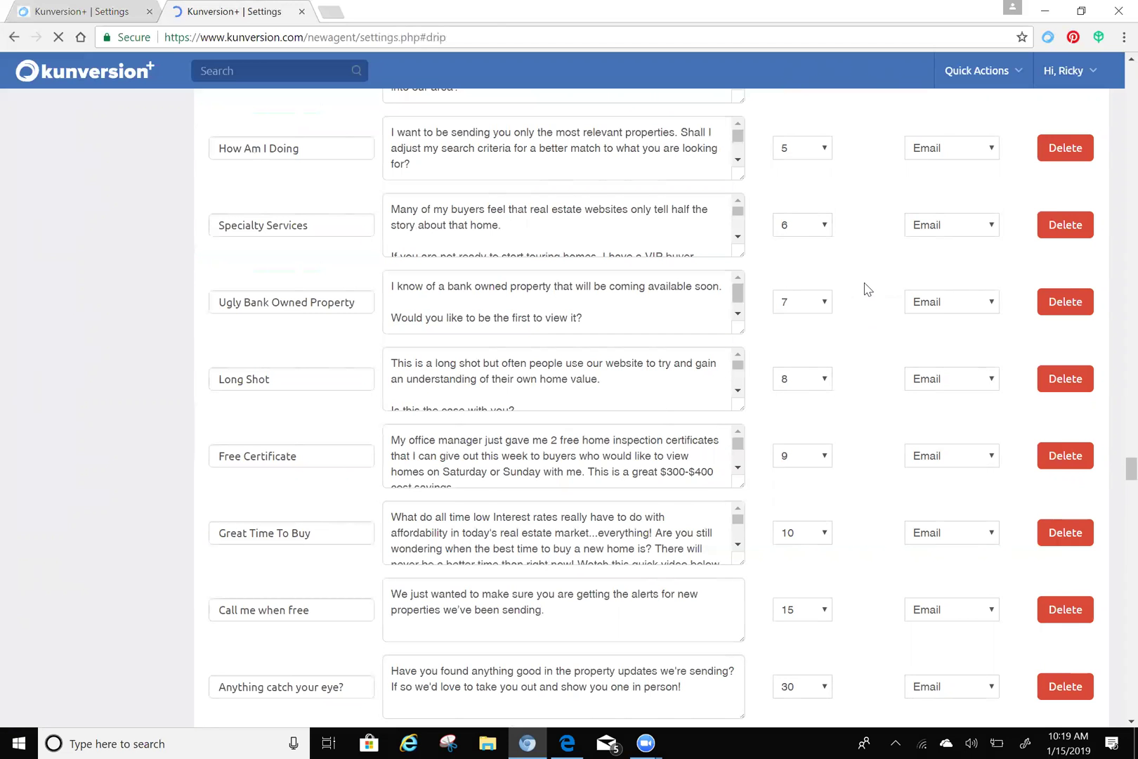
scroll(864, 286, "up", 2)
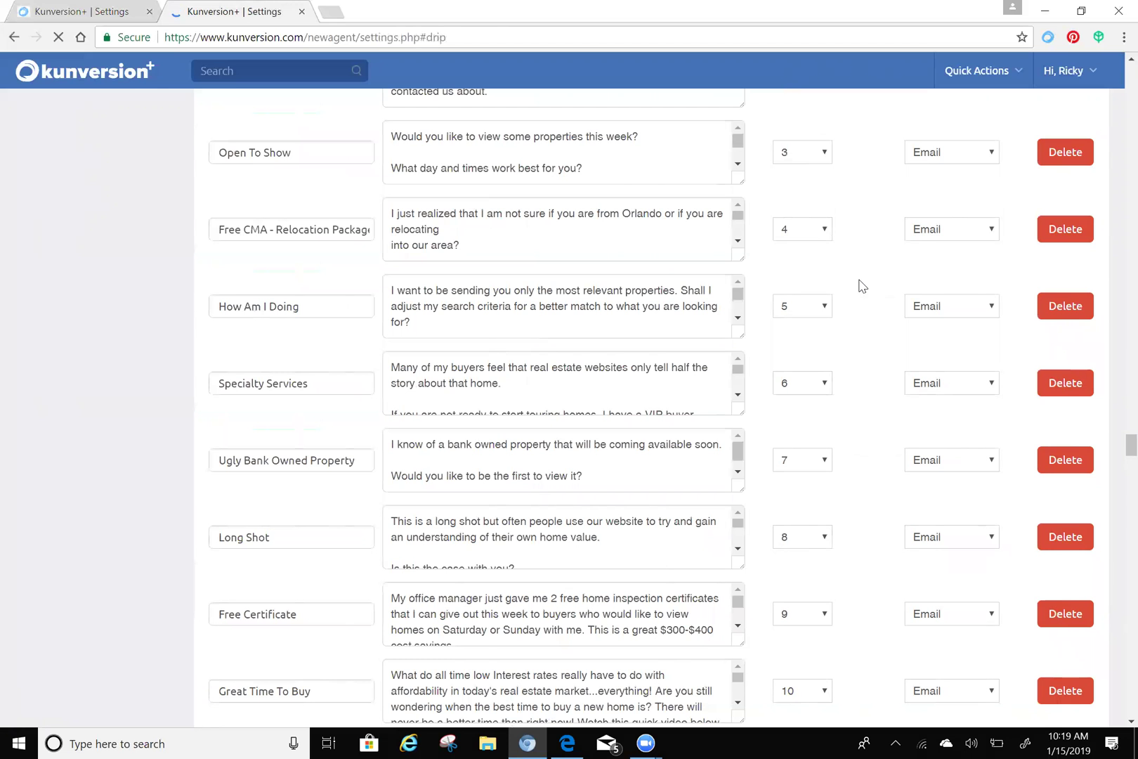
scroll(865, 285, "up", 2)
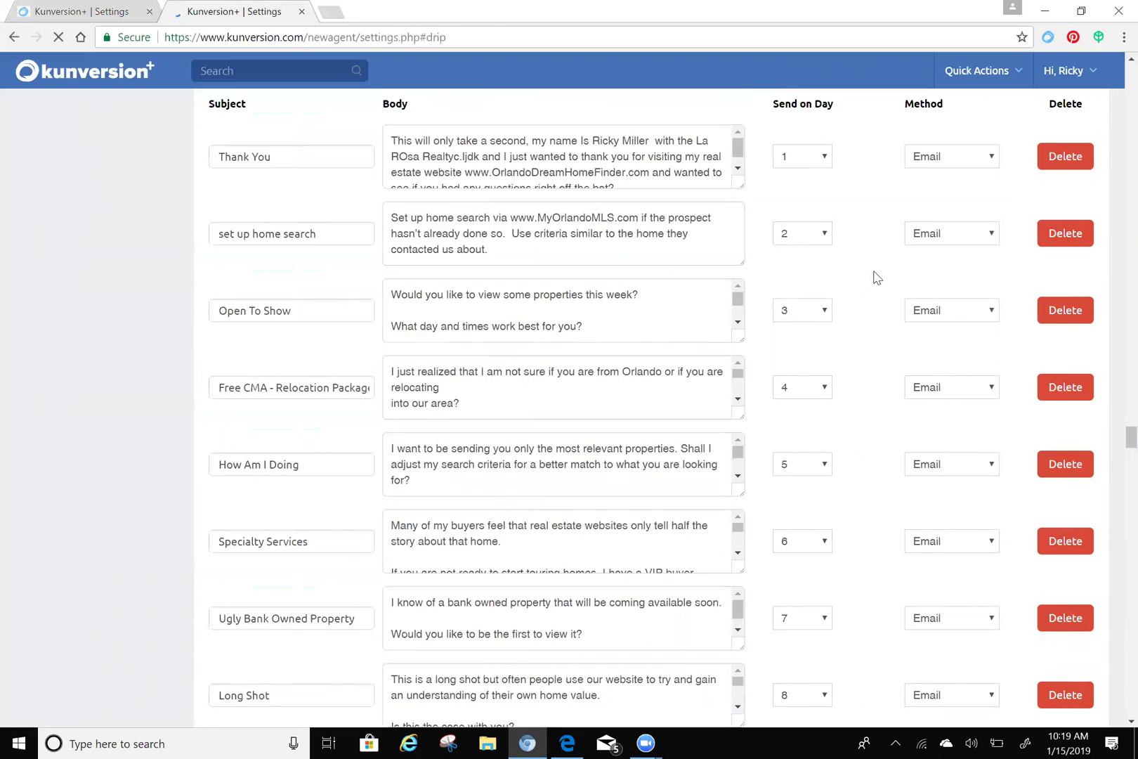
scroll(873, 279, "up", 2)
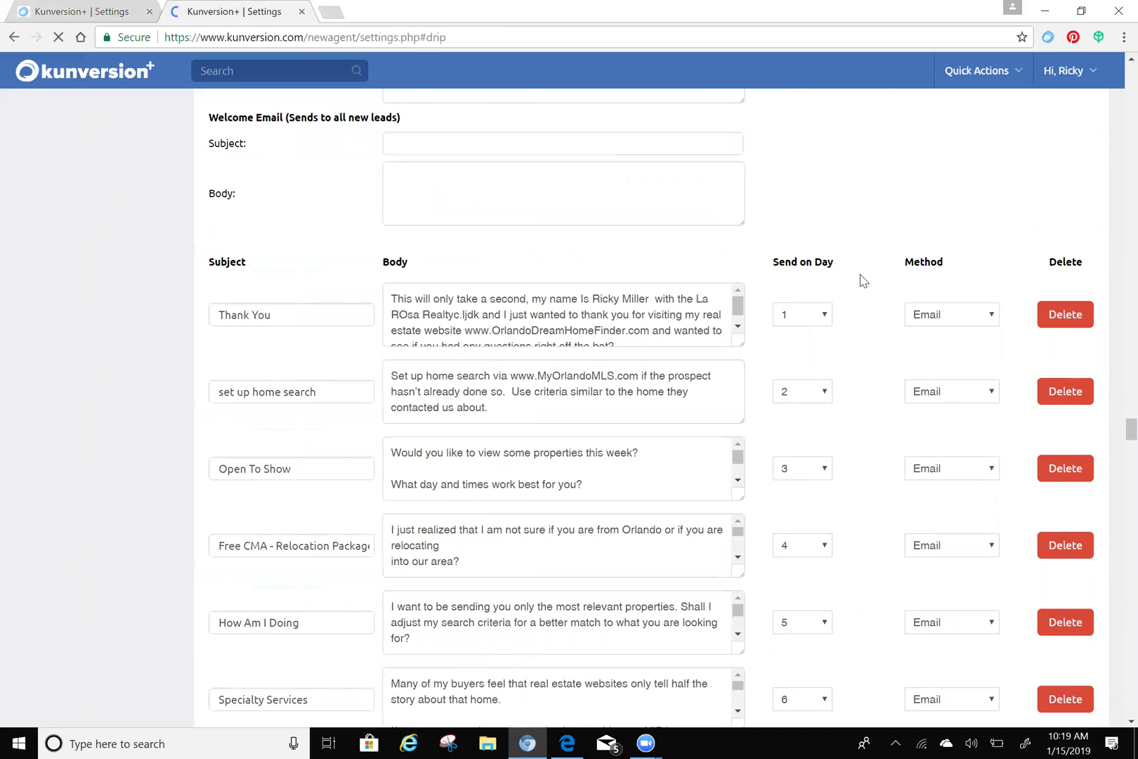
scroll(863, 278, "up", 2)
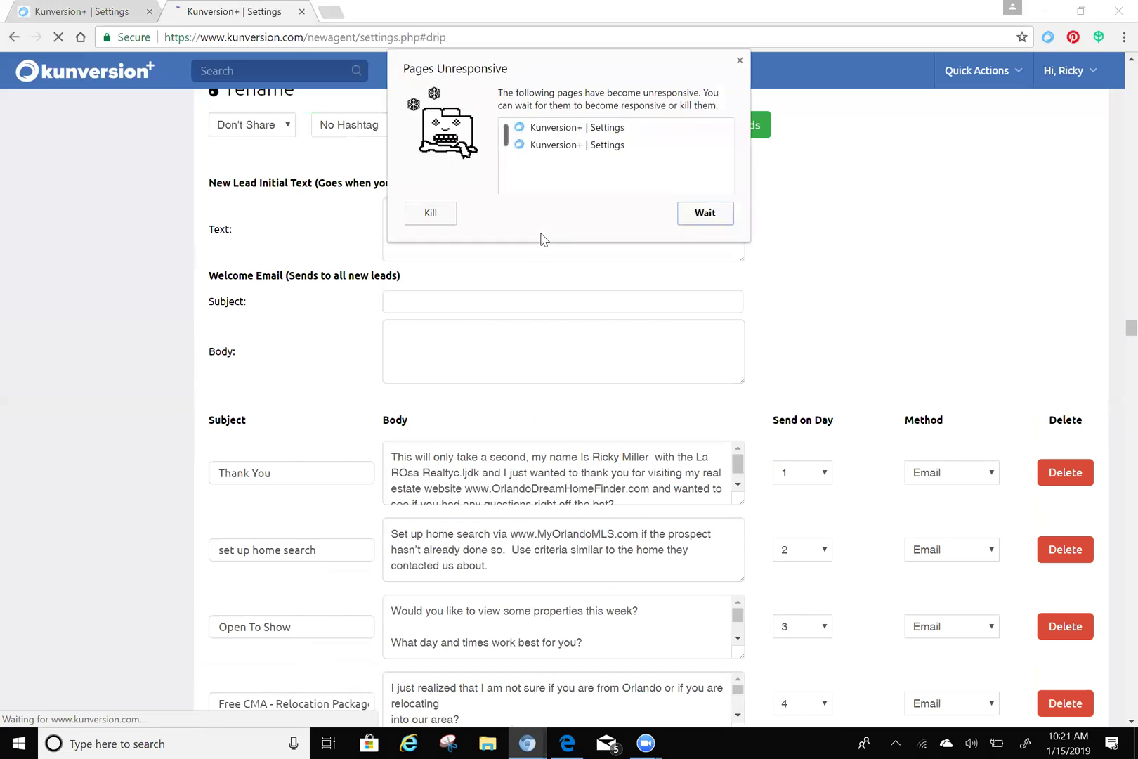
- Choose Wait on the unresponsive-page warning and scroll back up to the Add Drip Emails/Texts form
left_click(704, 213)
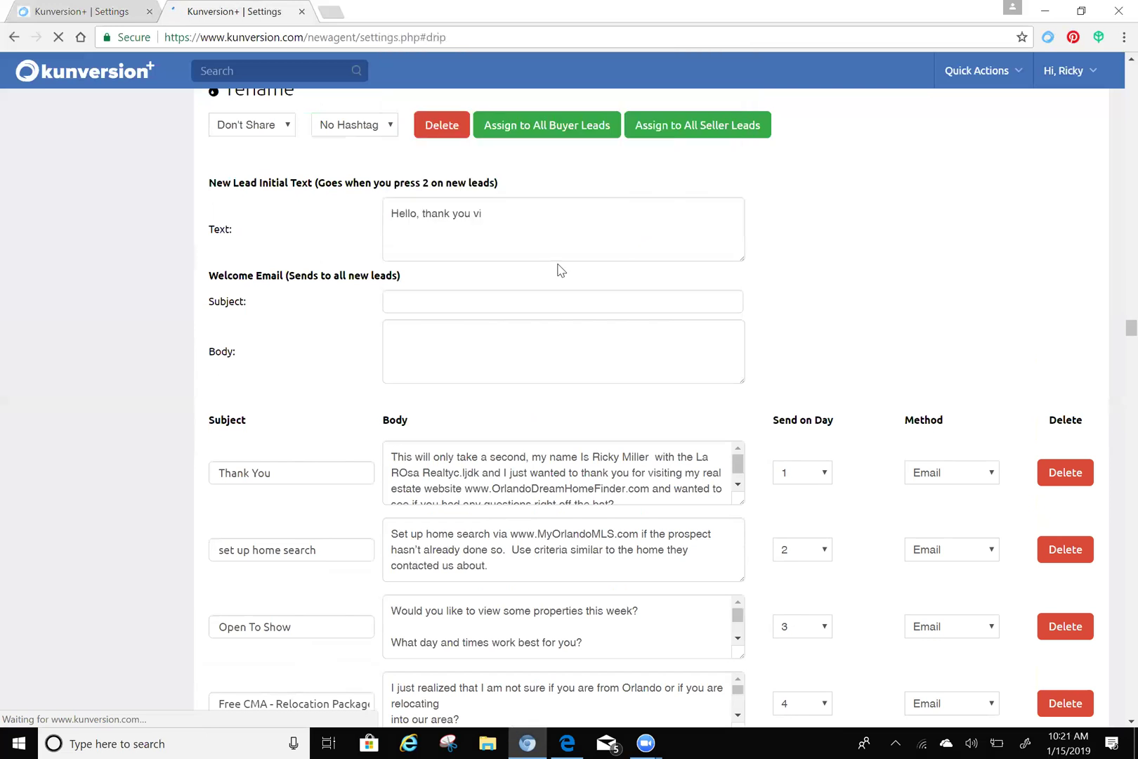
scroll(559, 270, "up", 10)
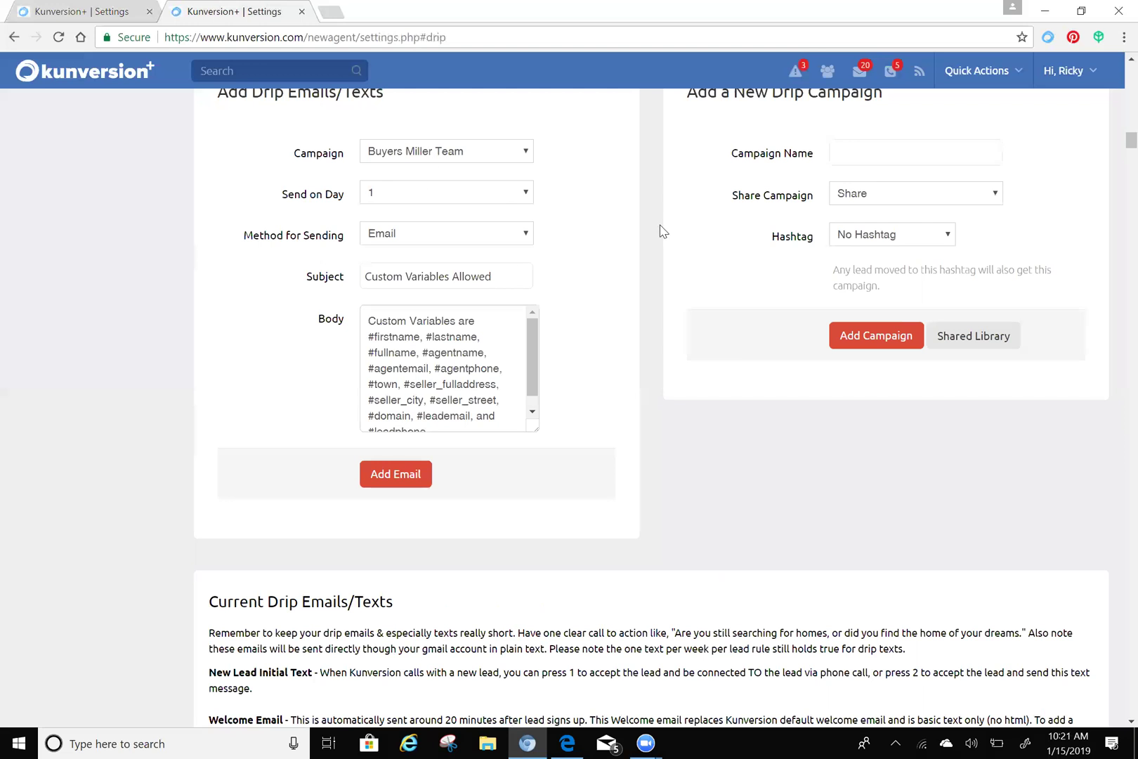
scroll(660, 232, "up", 6)
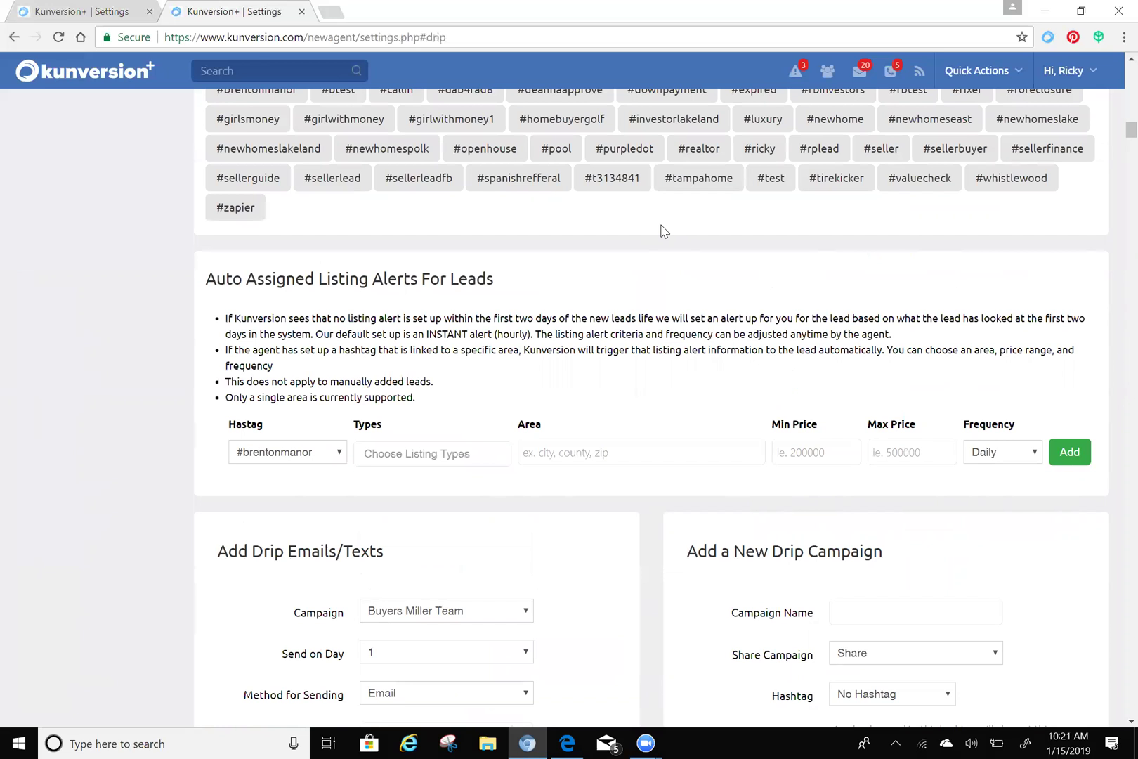
scroll(660, 232, "up", 20)
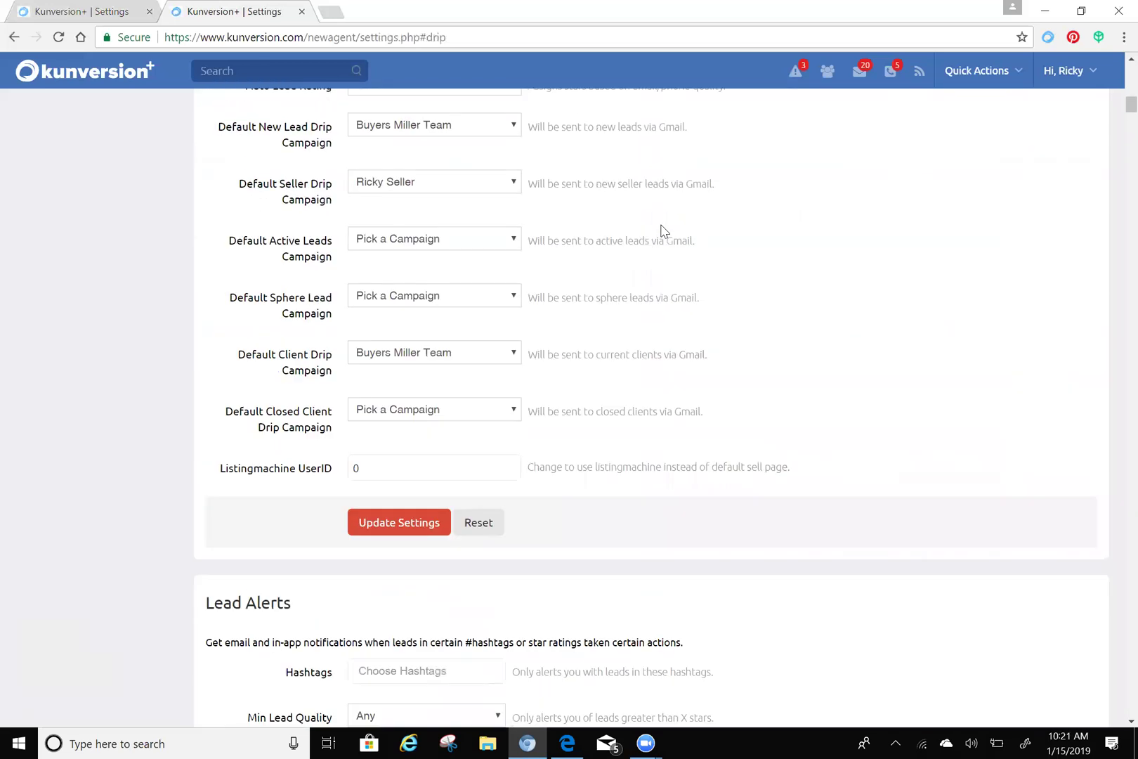
scroll(664, 231, "up", 5)
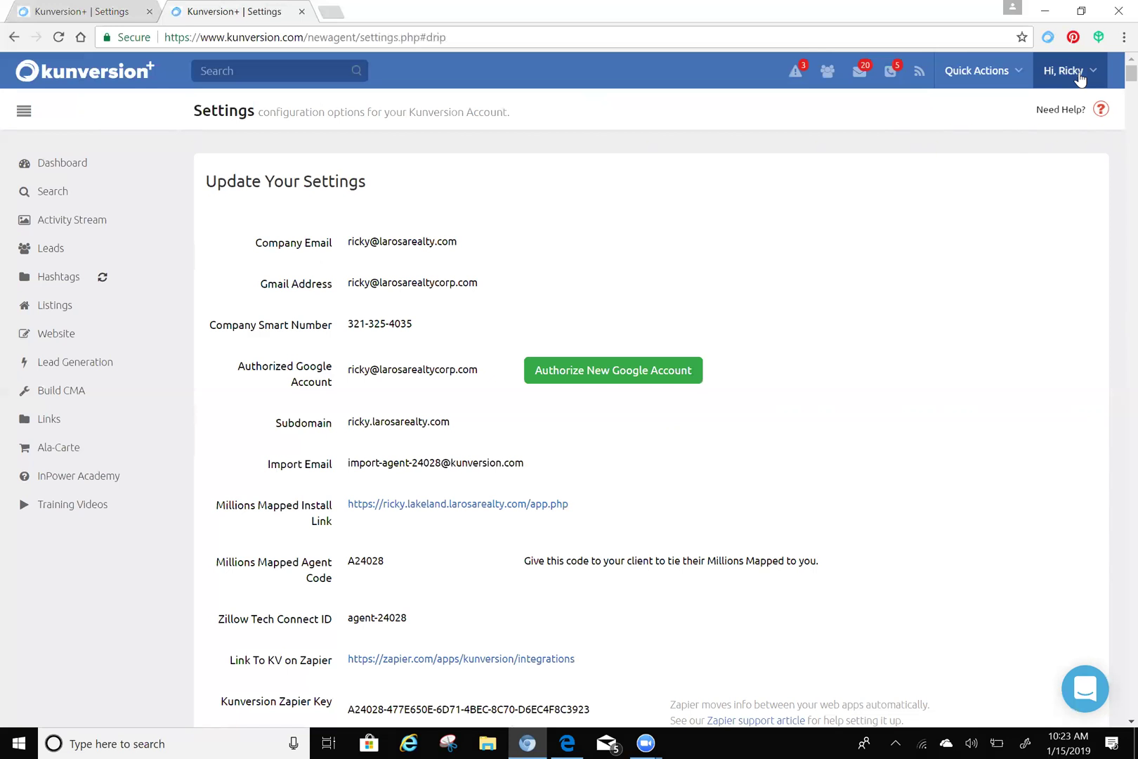
- From the Dashboard, open the New Lead card's details page
left_click(67, 162)
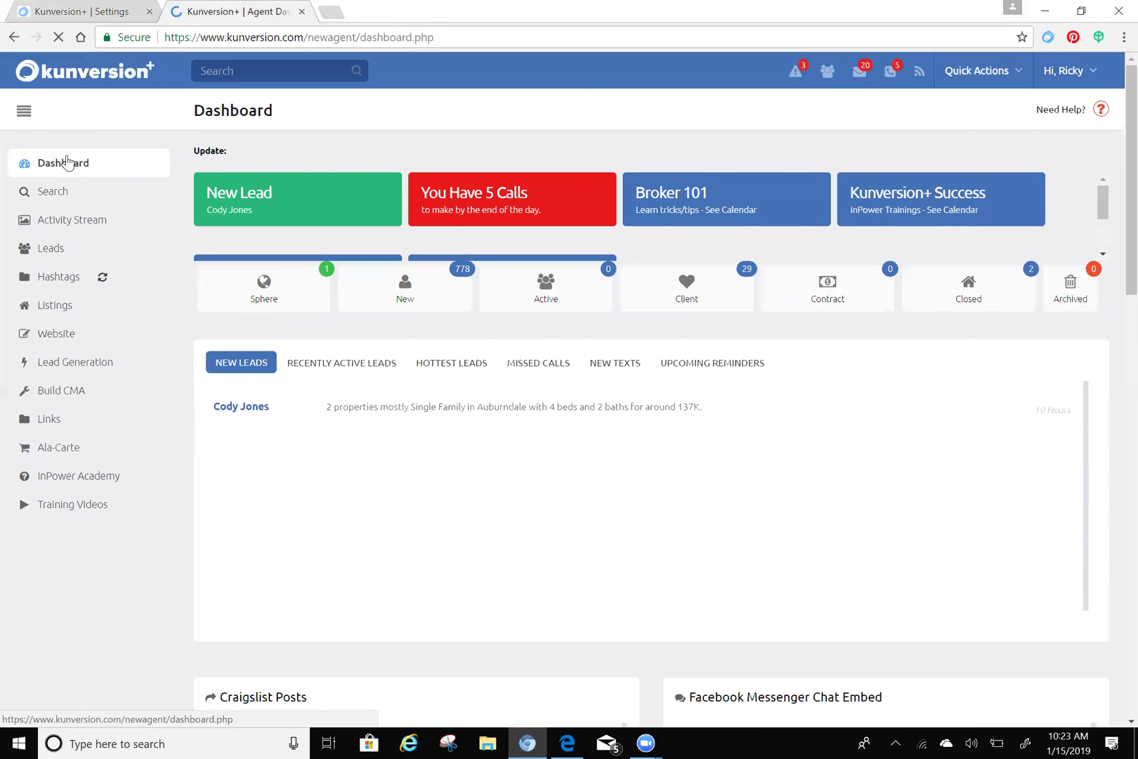
left_click(67, 161)
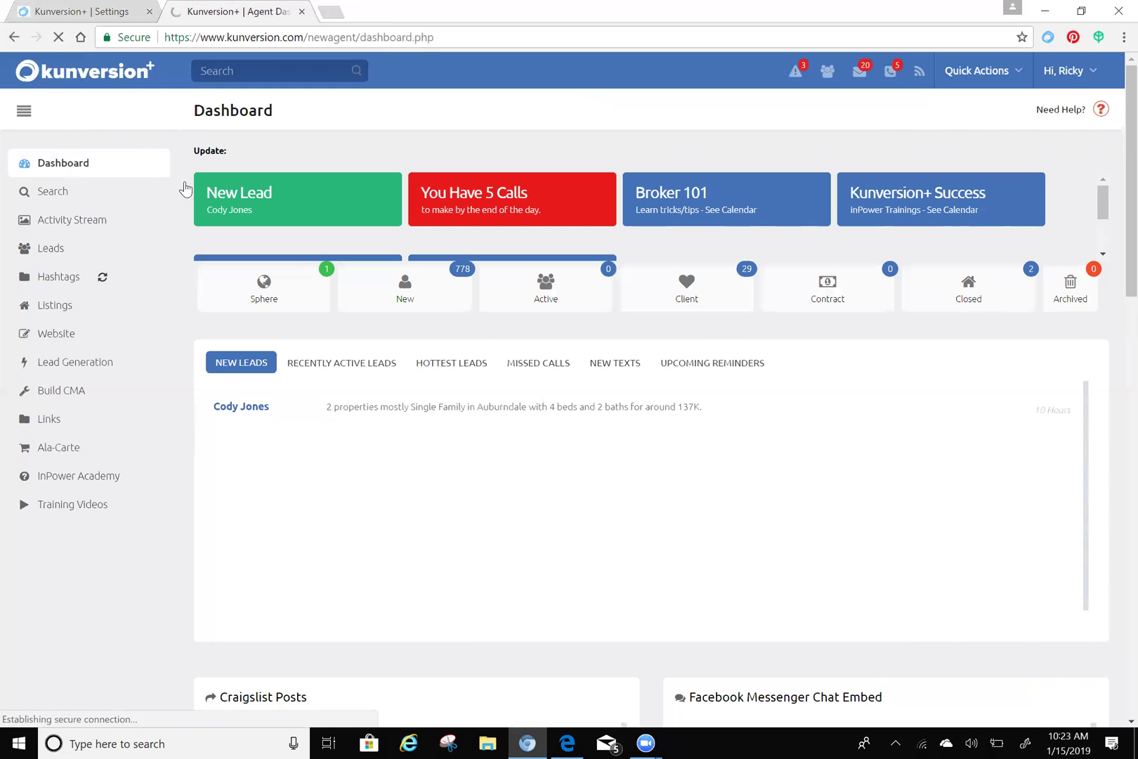
left_click(251, 202)
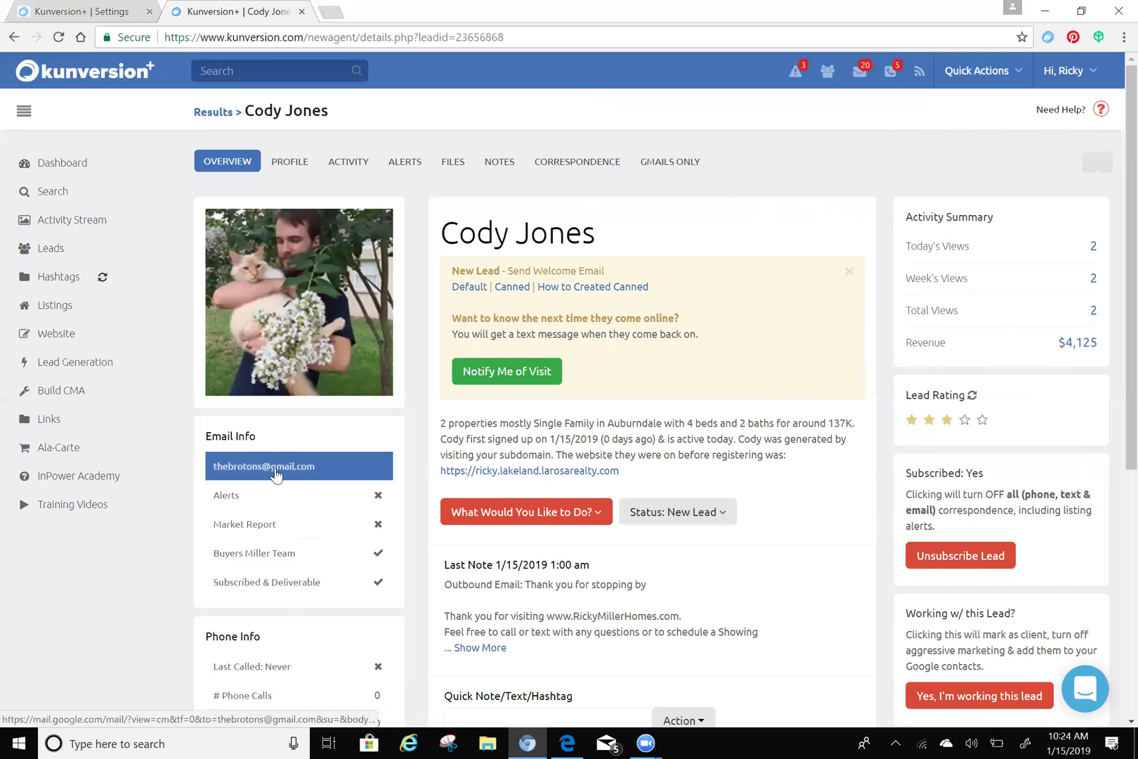
- Scroll the lead's Overview to check Email Info, with the Buyers Miller Team campaign checked
scroll(274, 485, "down", 3)
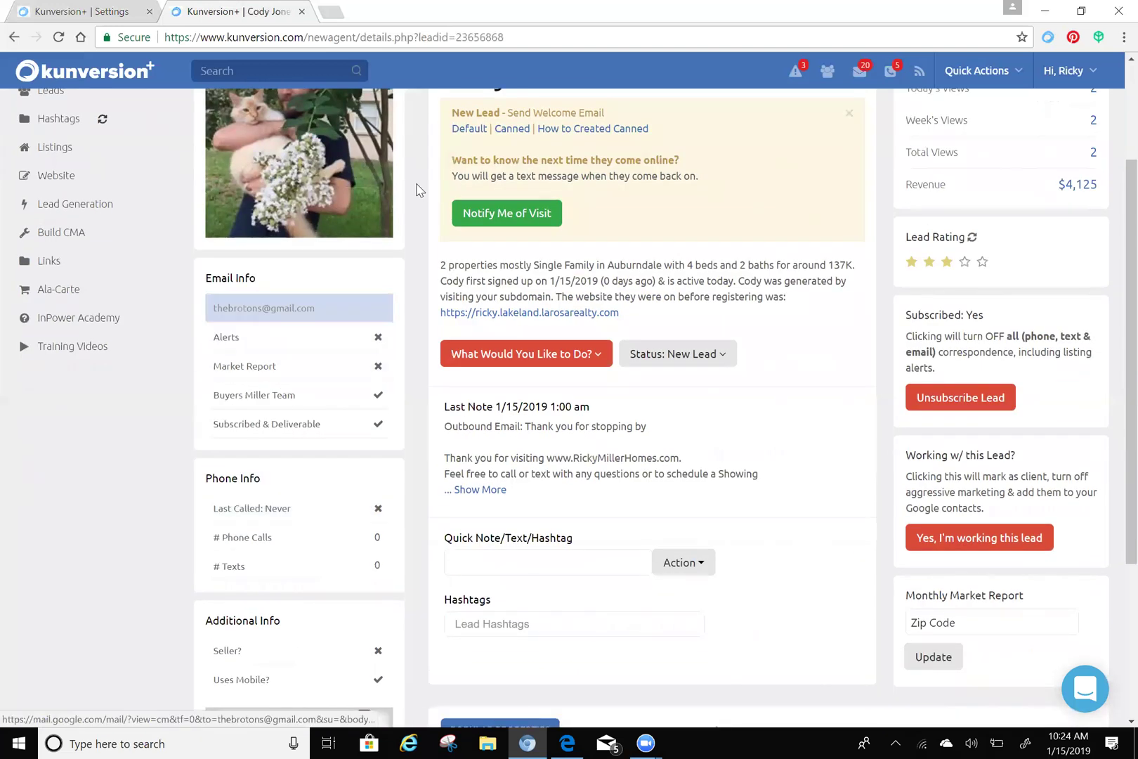
scroll(417, 189, "up", 3)
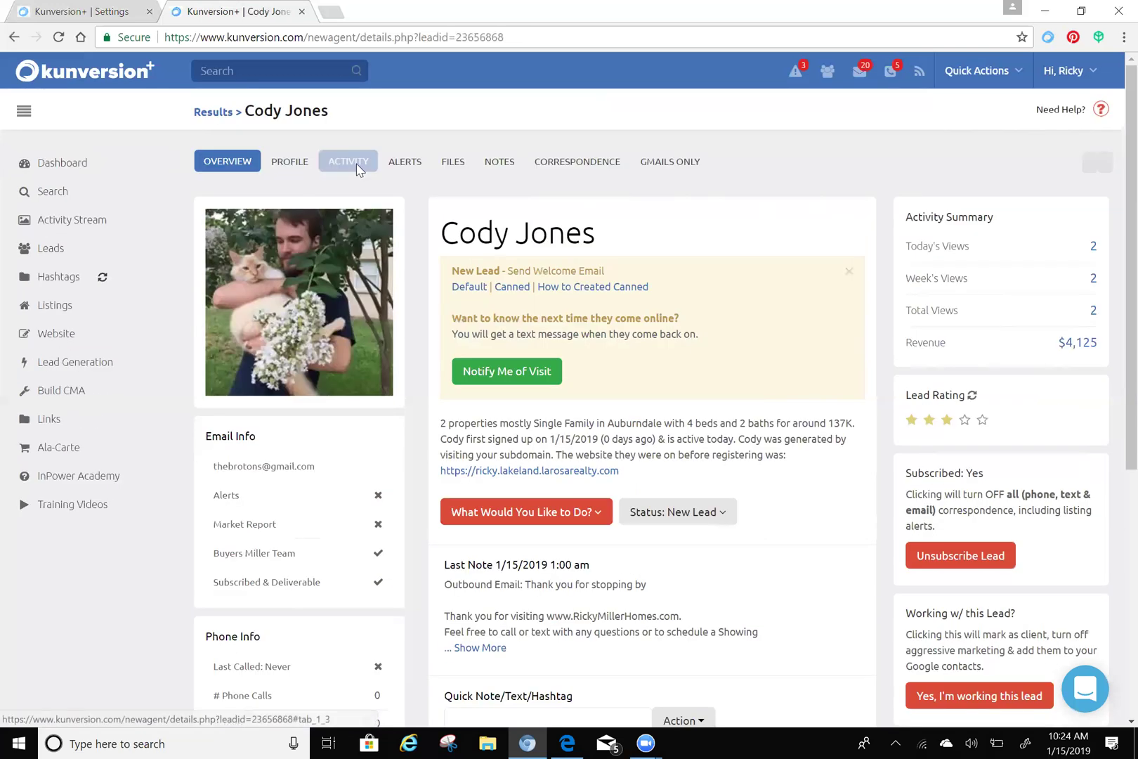
- Show the lead's Activity tab listing two properties viewed 10 hours ago
left_click(359, 169)
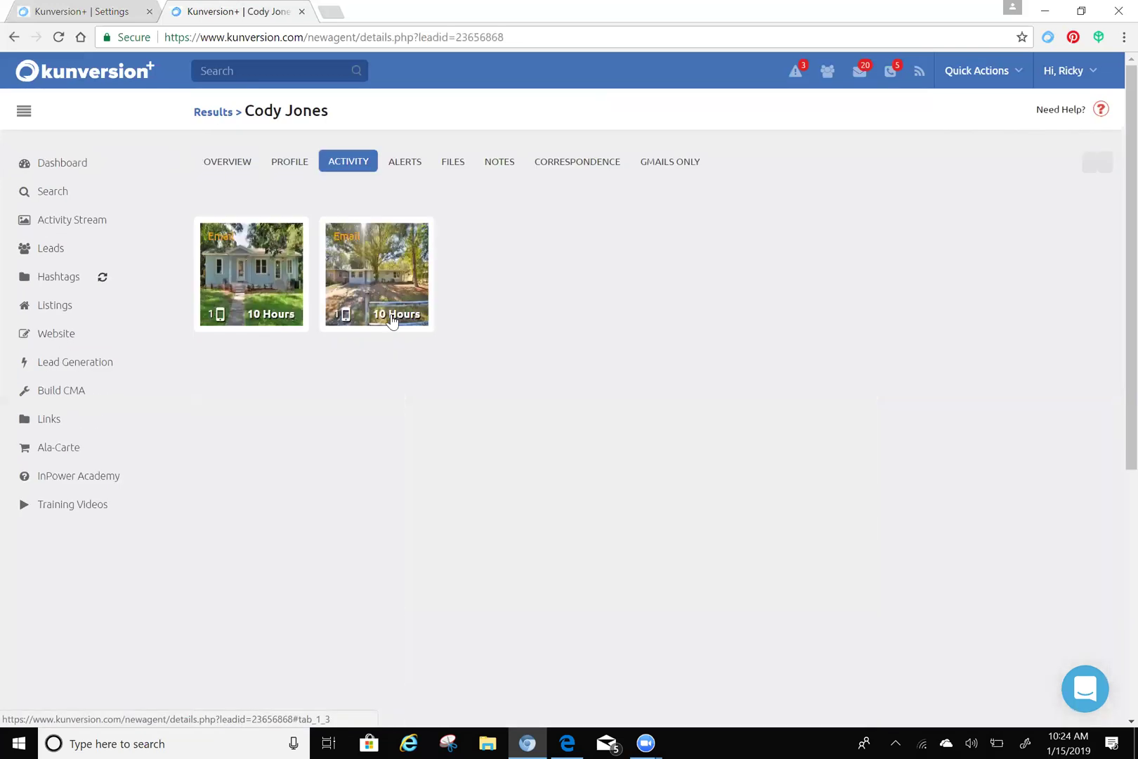
mouse_move(341, 302)
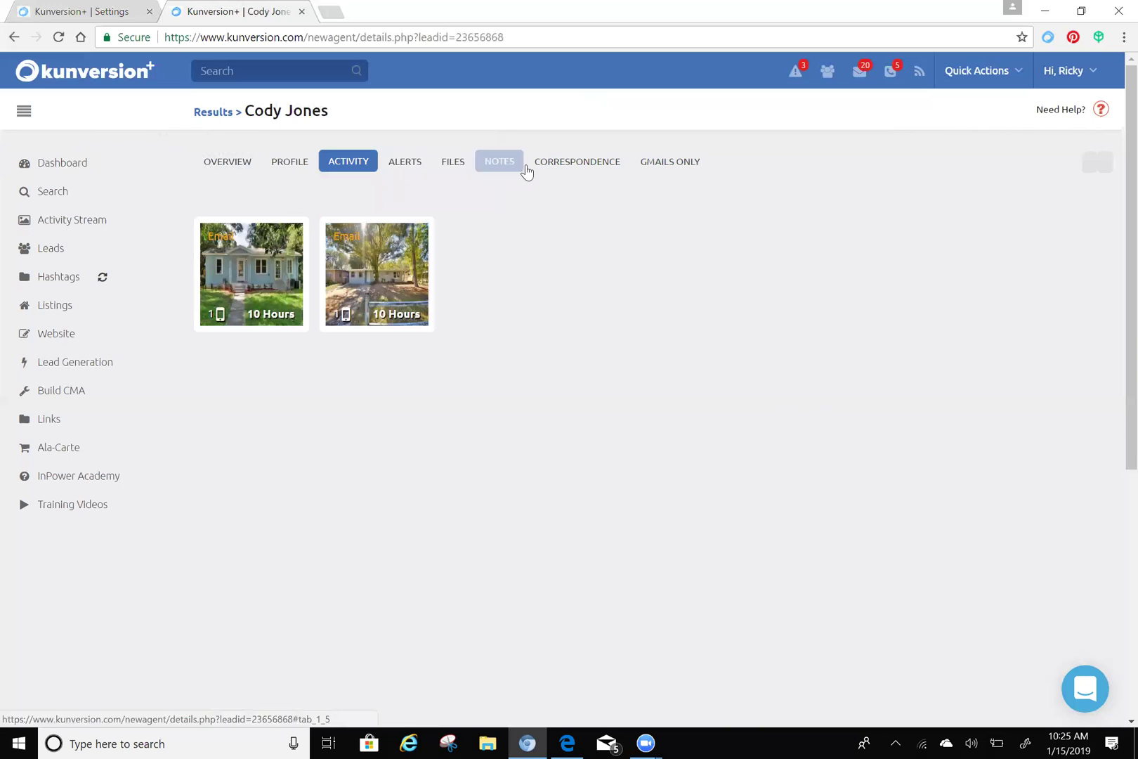
- Review the lead's Correspondence: 1 email sent and 40 Buyers Miller Team touches from Jan 16 2019
left_click(580, 166)
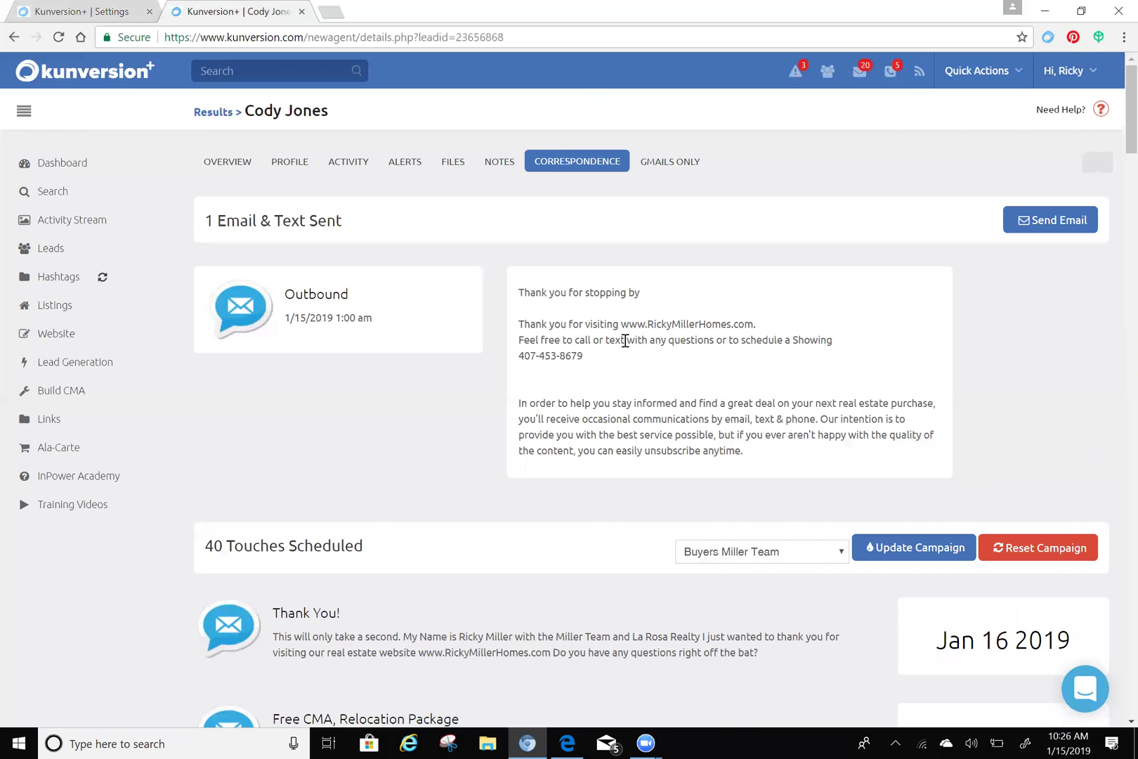
scroll(548, 382, "down", 2)
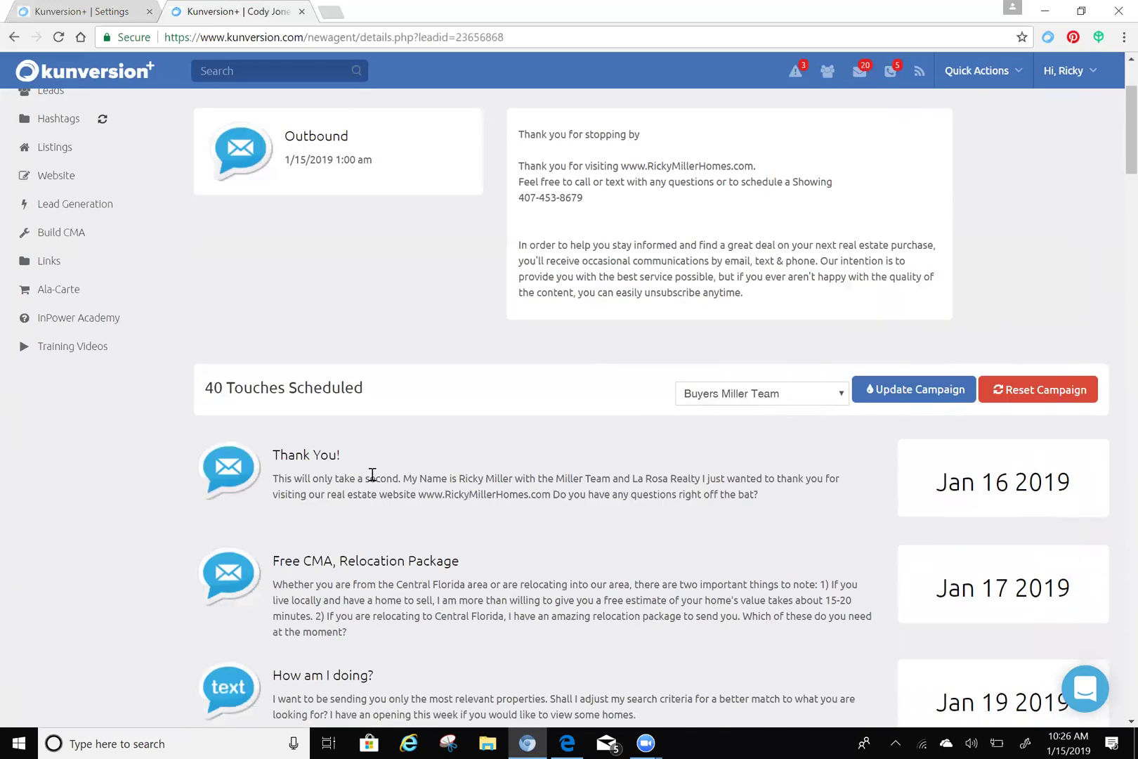
scroll(593, 453, "down", 2)
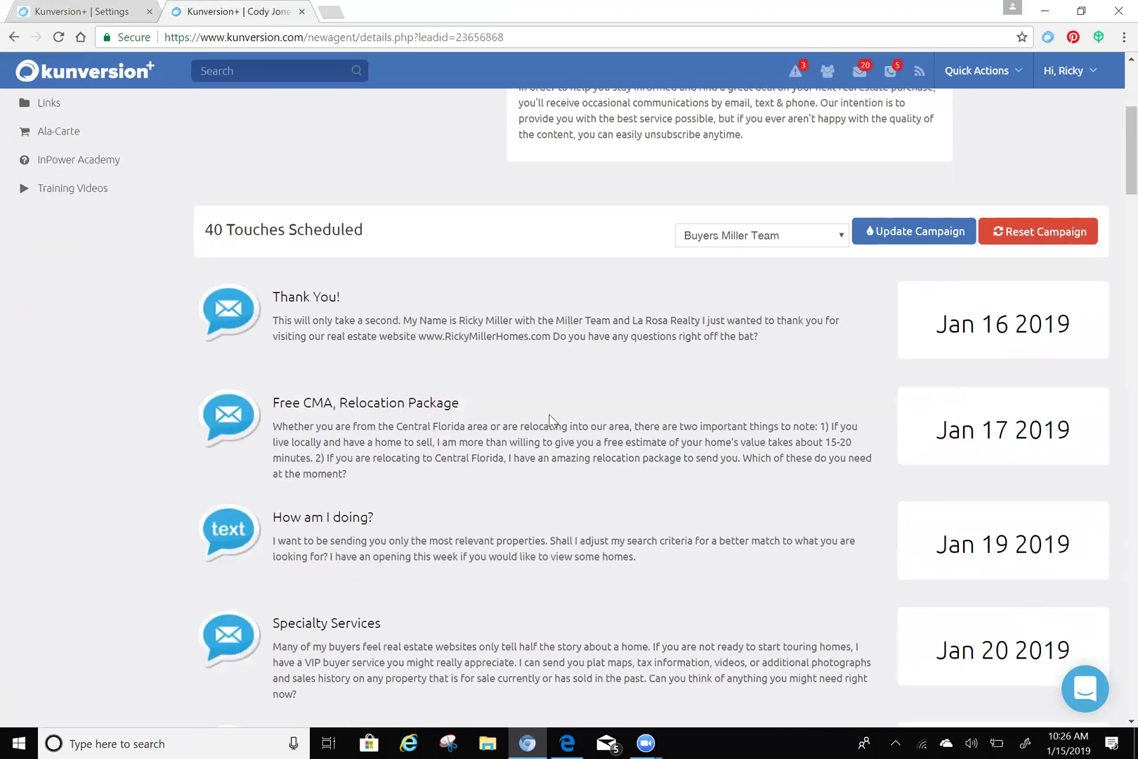
scroll(524, 414, "down", 2)
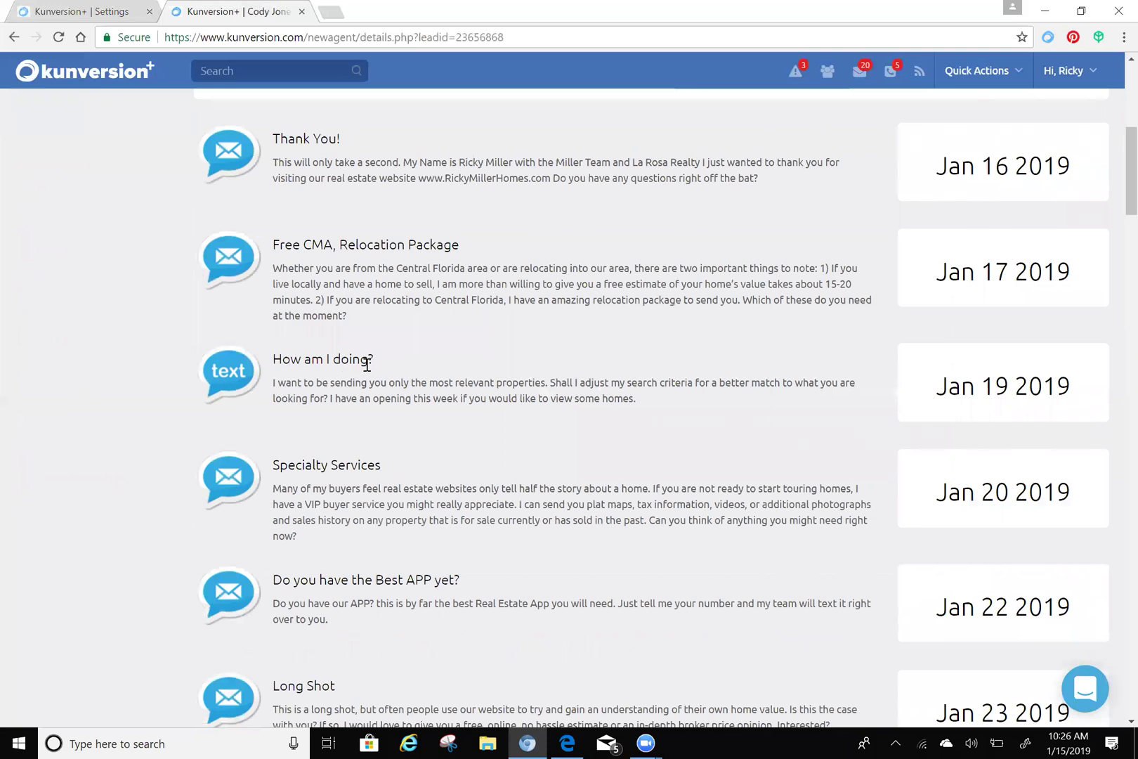
scroll(393, 358, "down", 4)
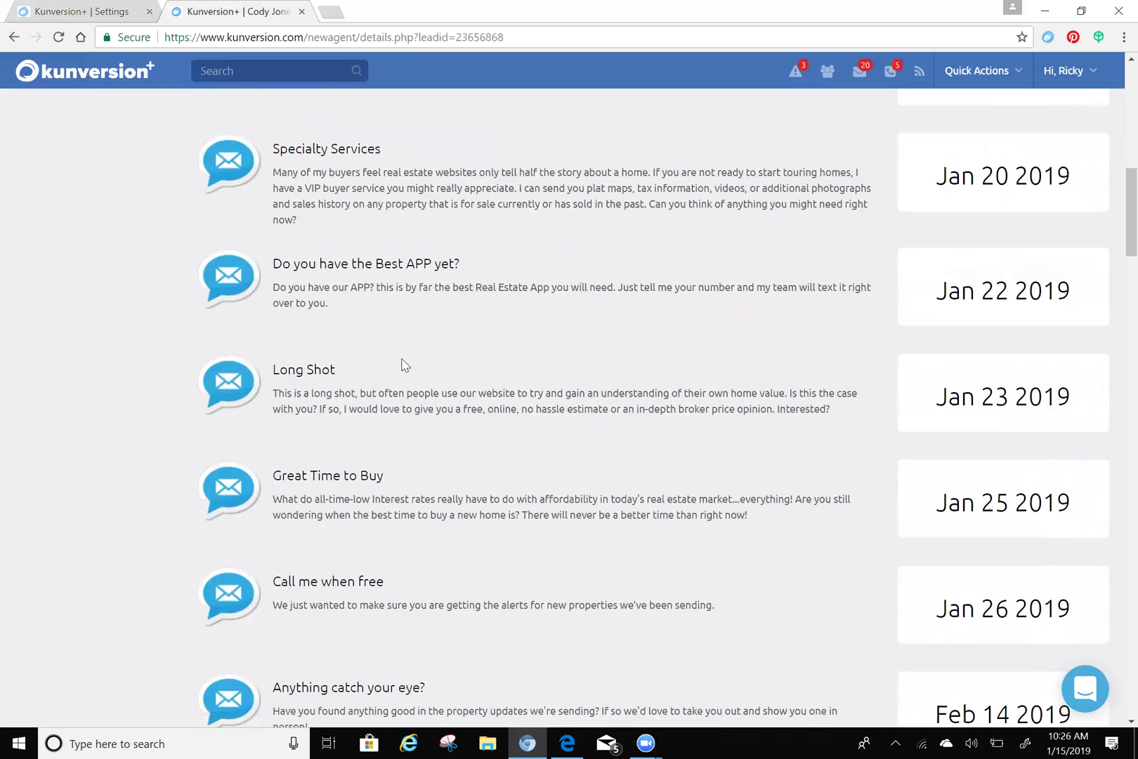
scroll(406, 368, "down", 4)
scroll(416, 370, "up", 20)
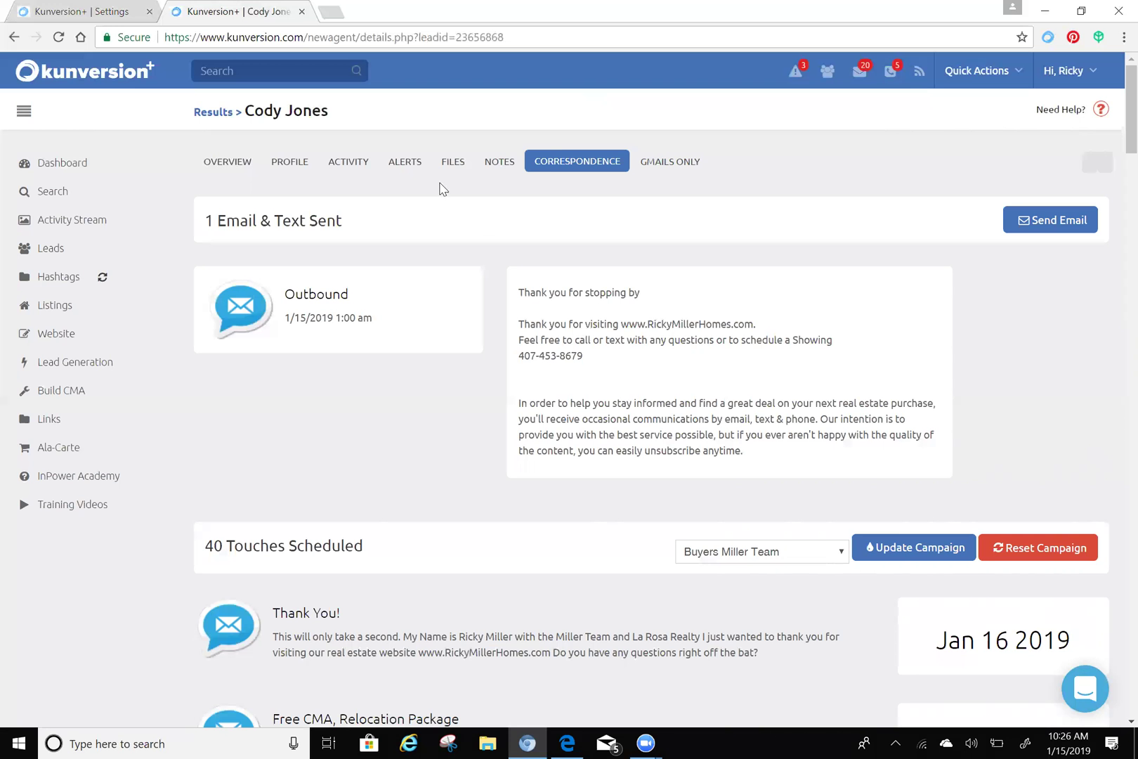
- Return to the lead's Overview tab and scroll to the activity summary and last note
left_click(219, 168)
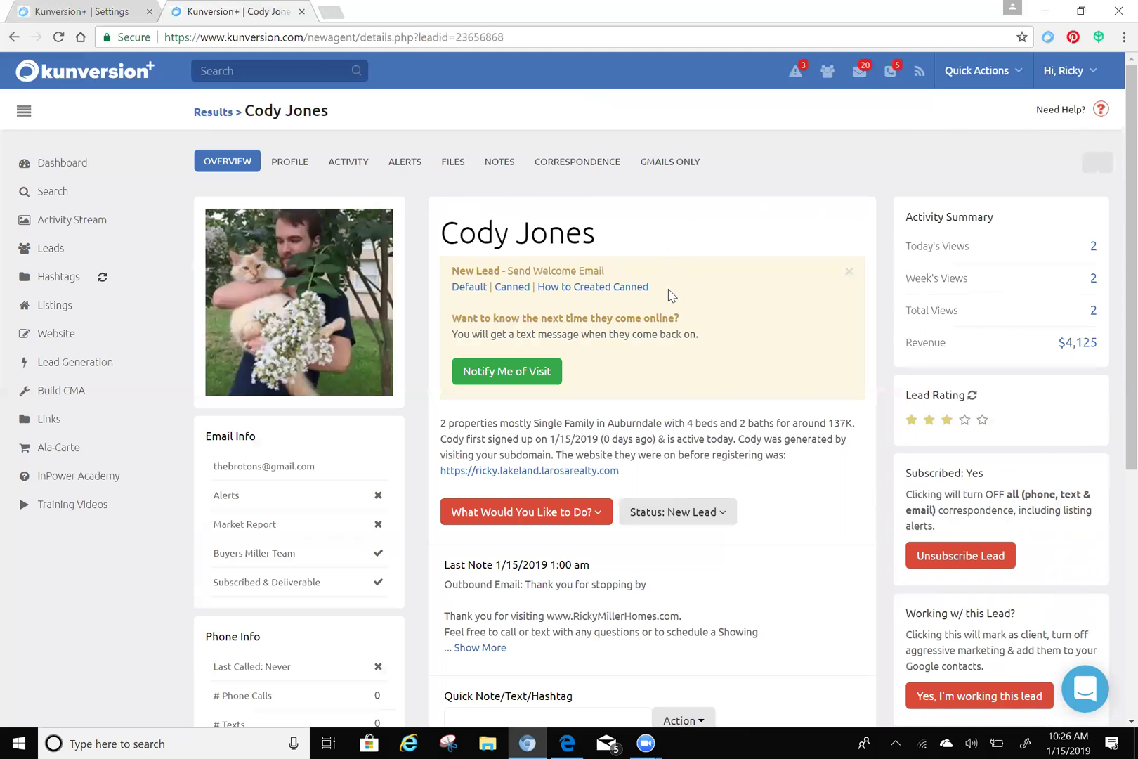
scroll(630, 277, "down", 2)
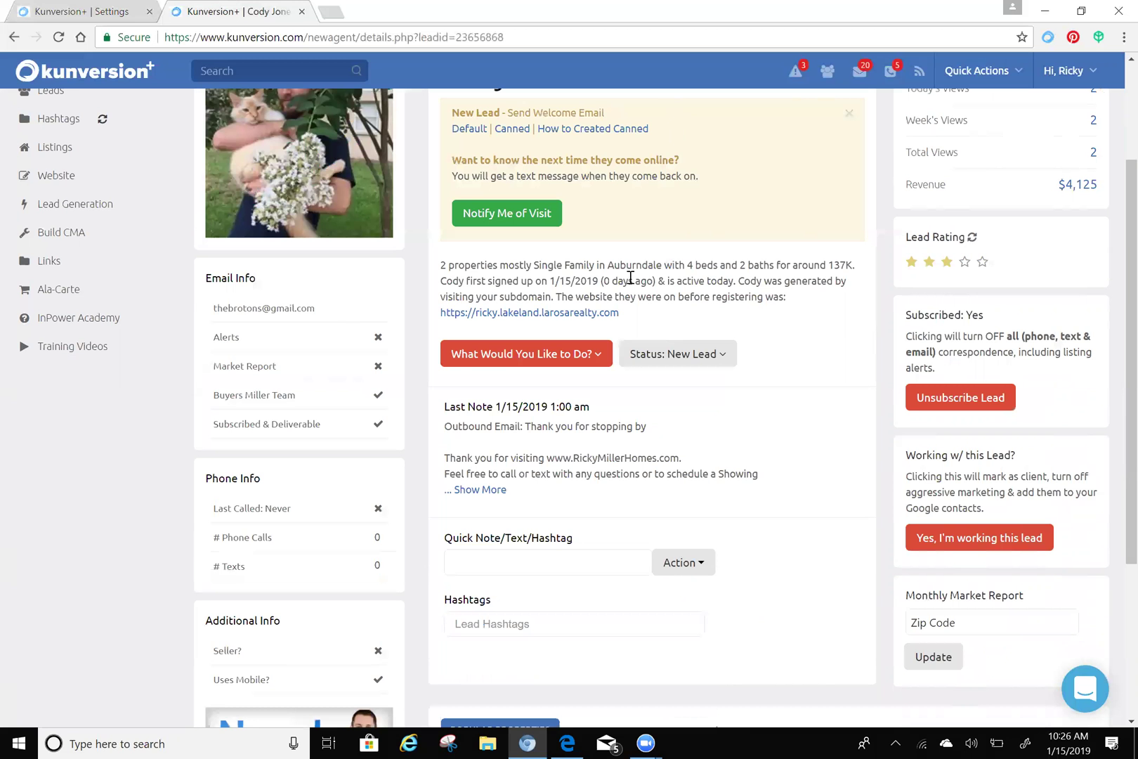
- Expand the 'What Would You Like to Do?' menu to review Send Email, Transfer Lead and Change Status
left_click(538, 361)
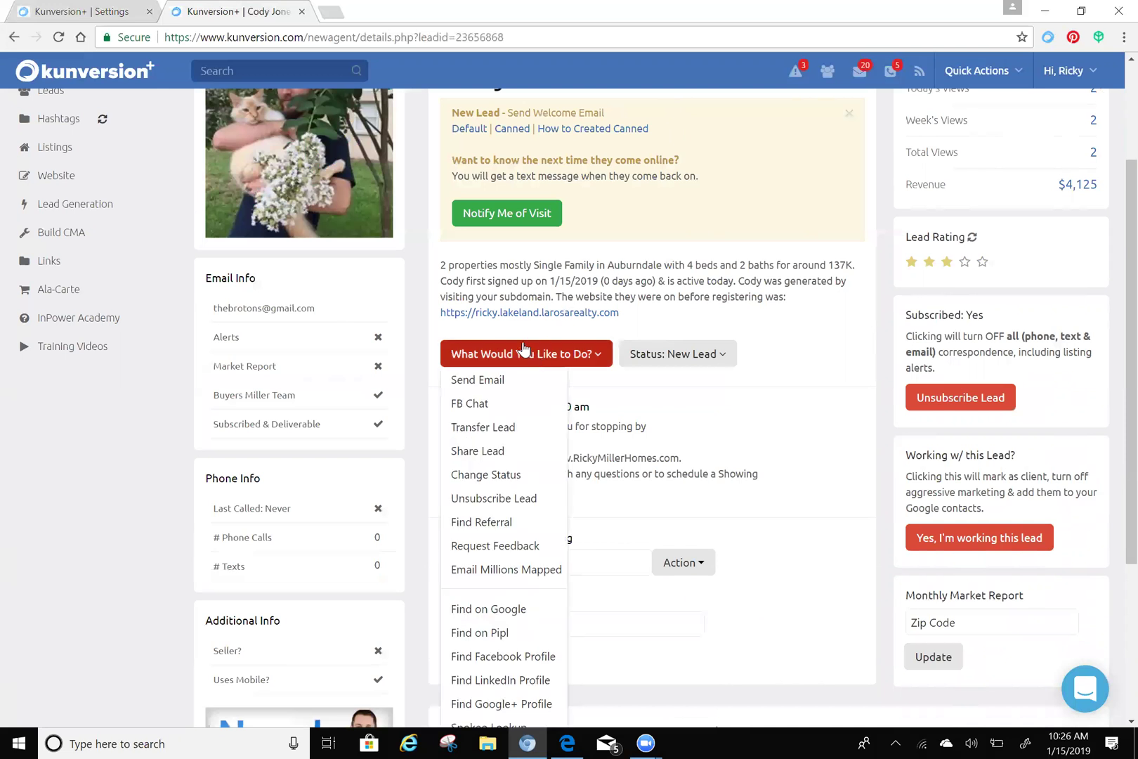
scroll(520, 338, "down", 2)
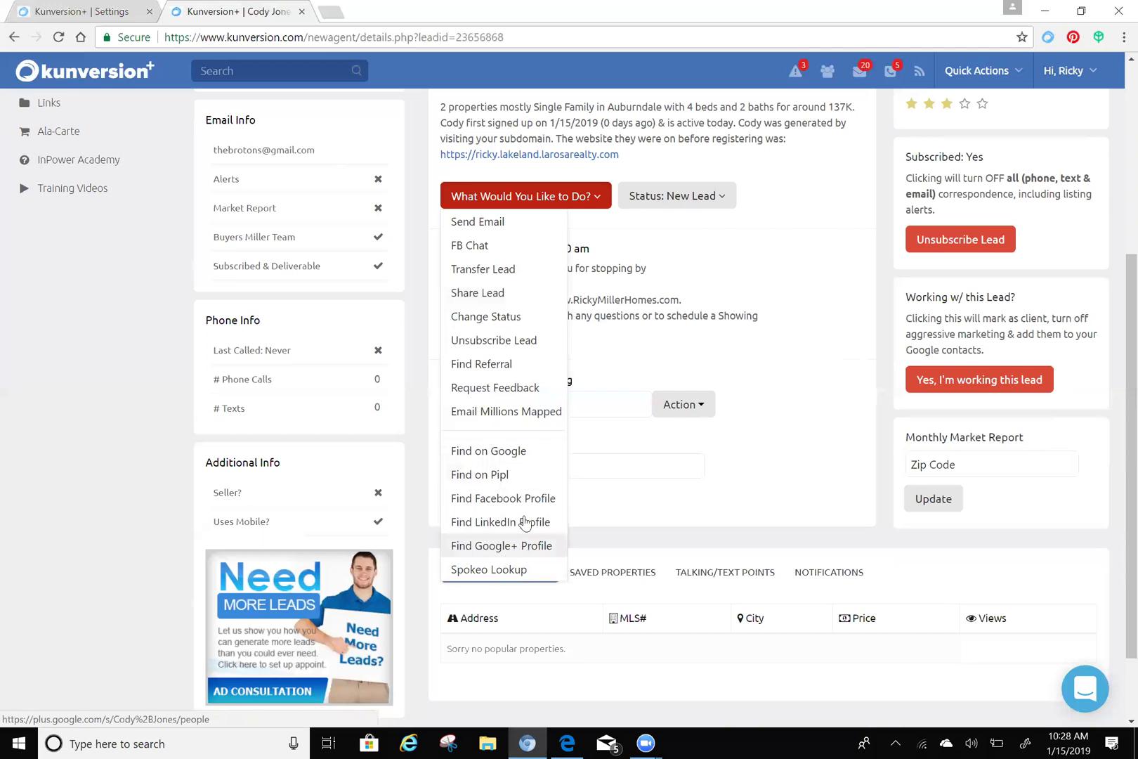
scroll(765, 400, "up", 5)
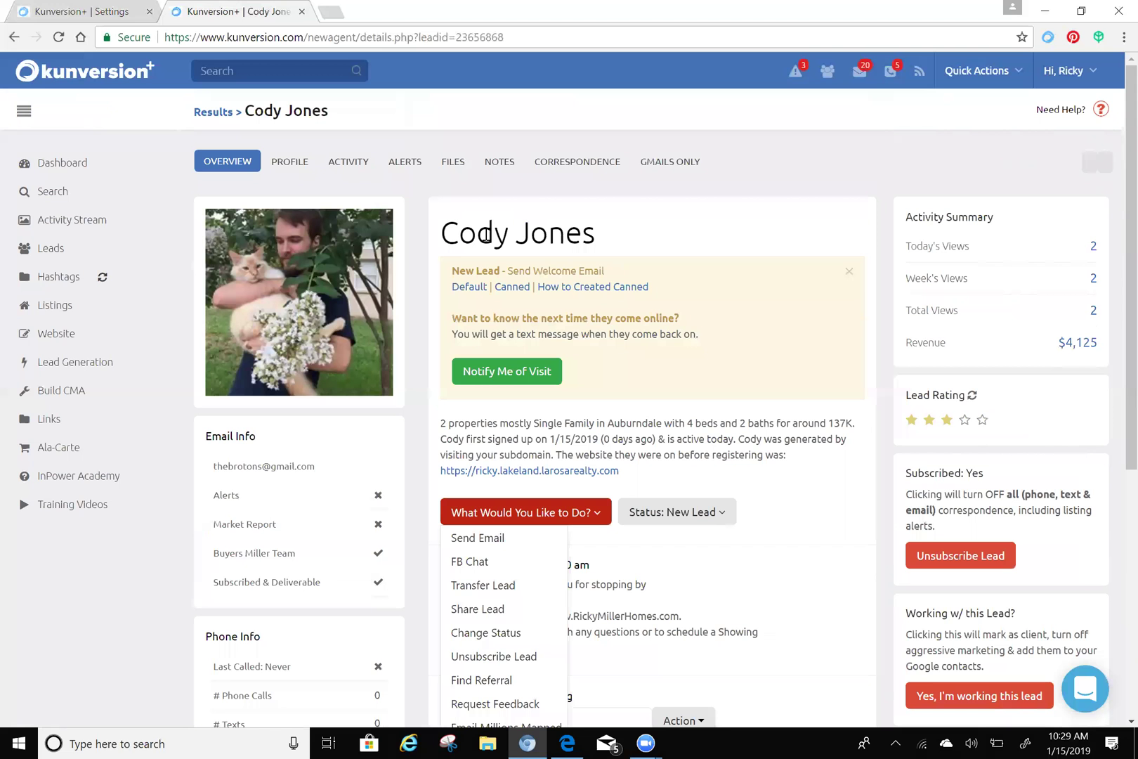
- Go to My Settings and review company contacts, subdomain, integration links and agent description
left_click(1068, 73)
left_click(1051, 104)
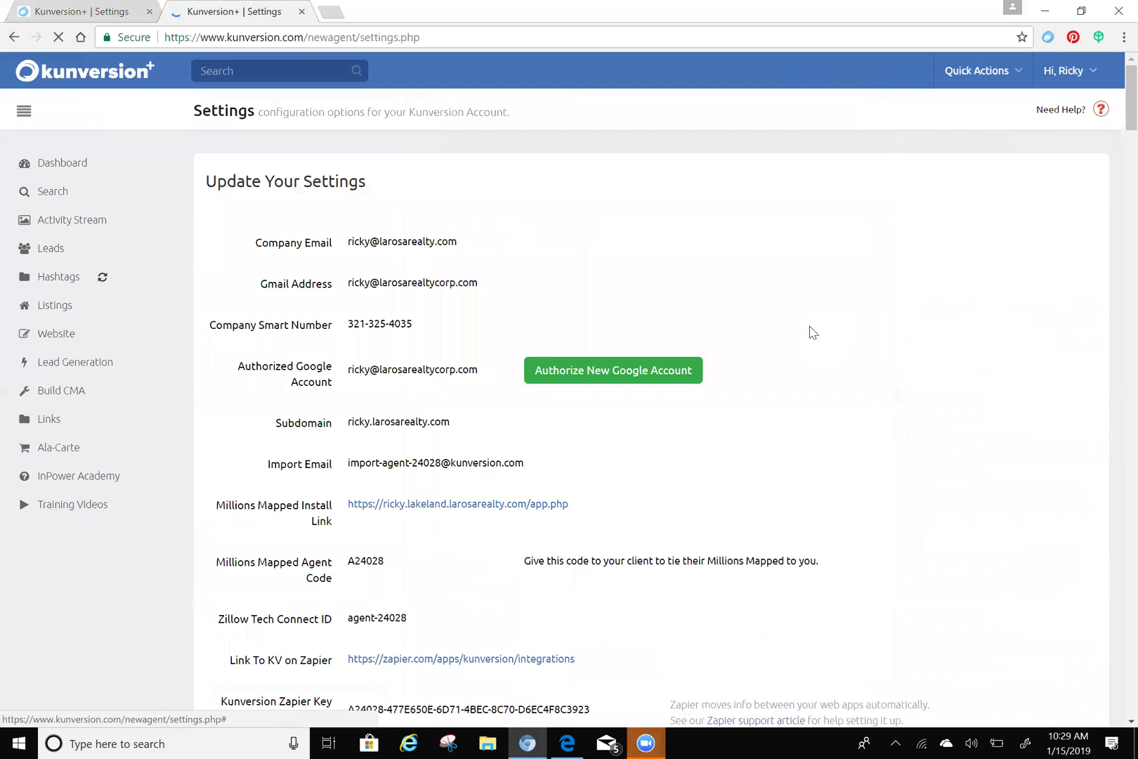
scroll(815, 334, "down", 2)
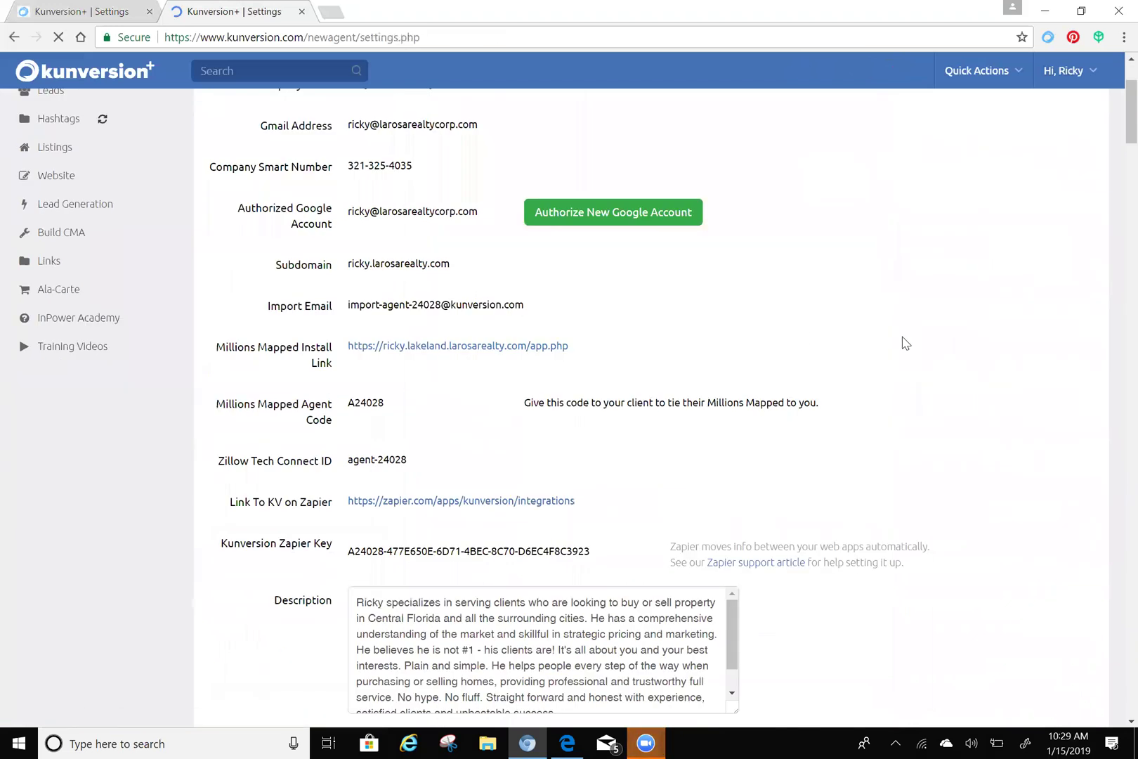
scroll(905, 342, "down", 2)
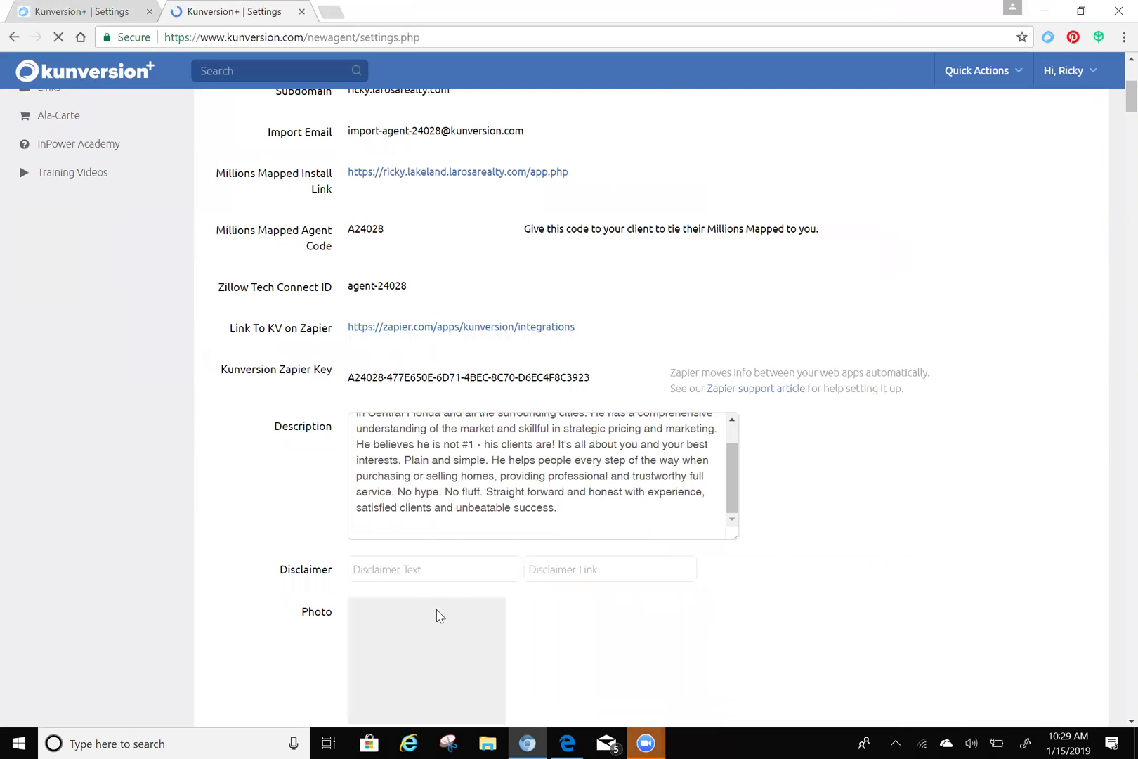
scroll(439, 616, "down", 1)
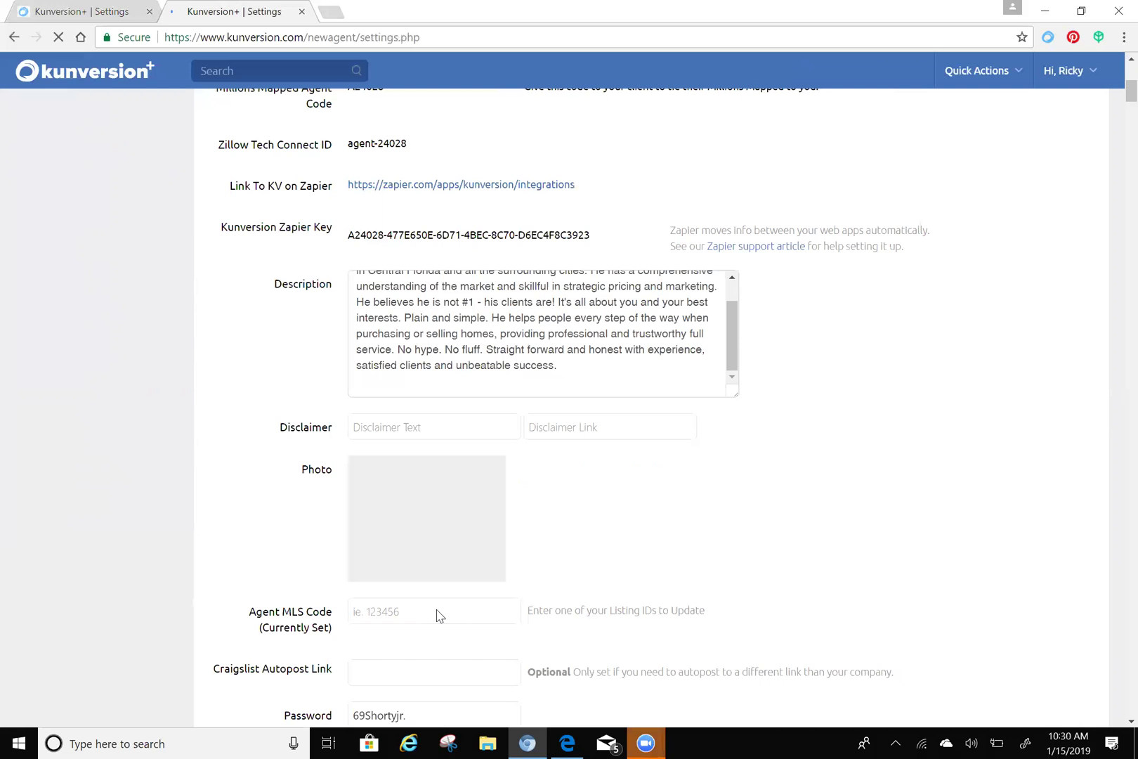
left_click(1054, 79)
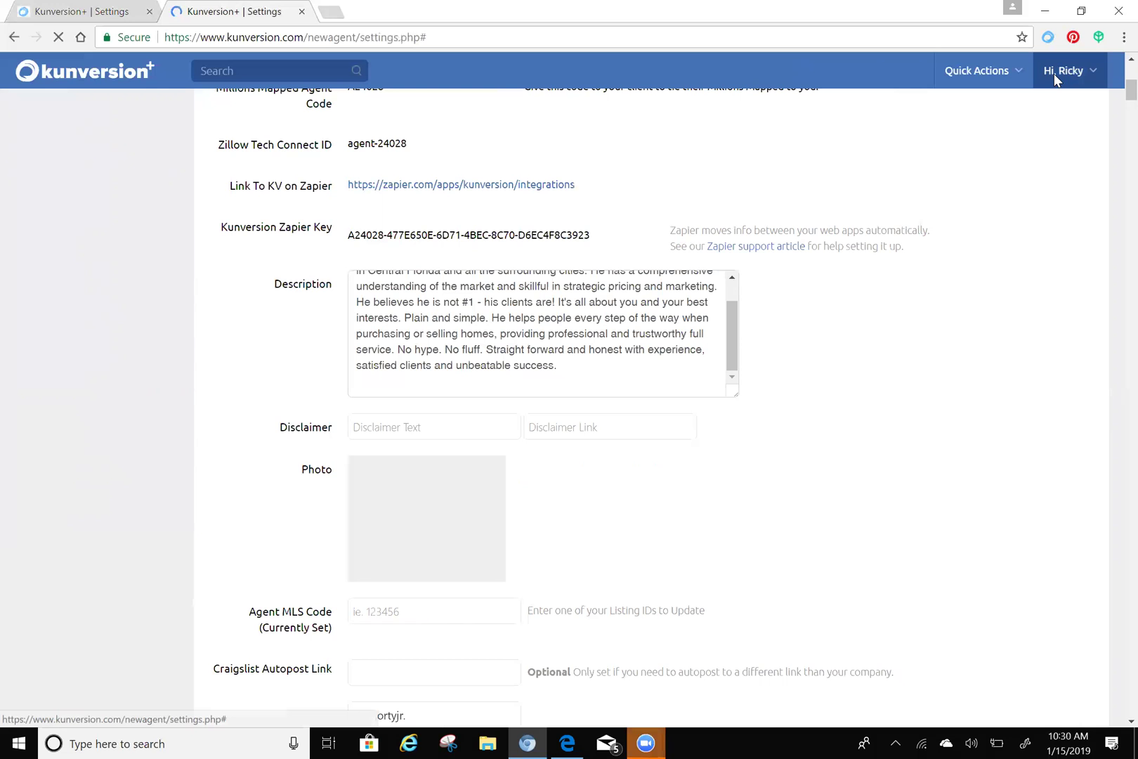
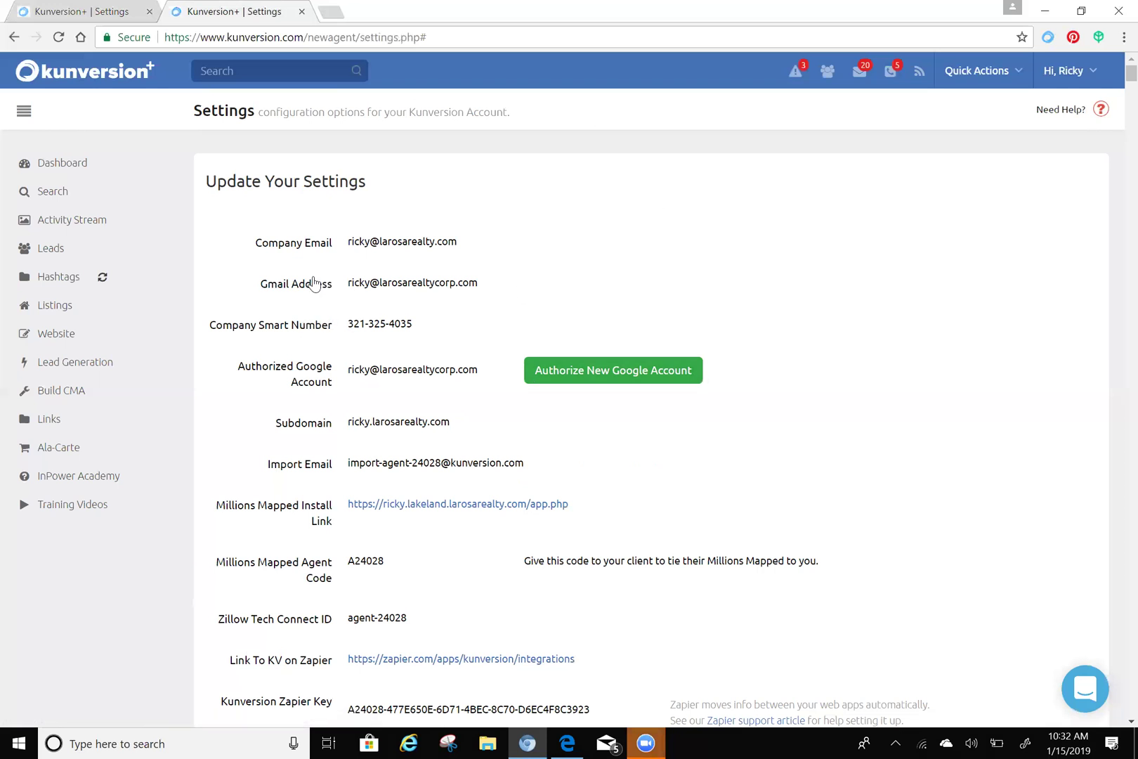
- Open the agent Dashboard, review the Craigslist Posts panel, then expand the Listings section
left_click(76, 170)
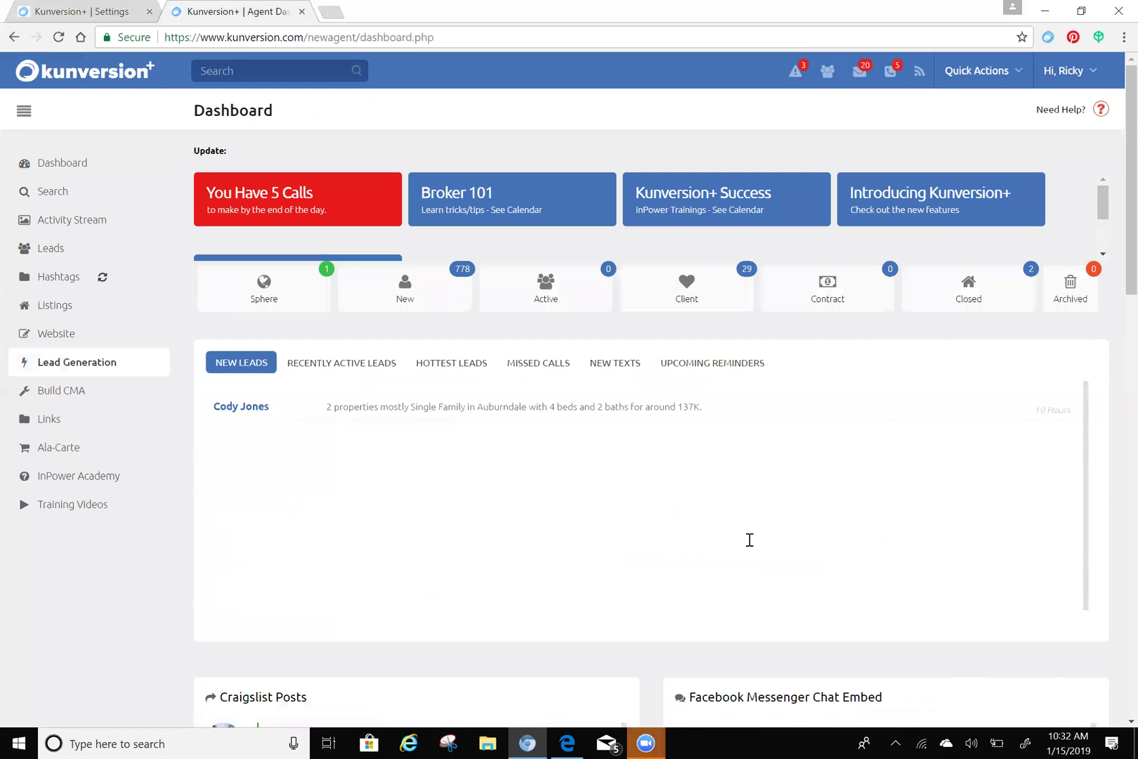
scroll(749, 539, "down", 2)
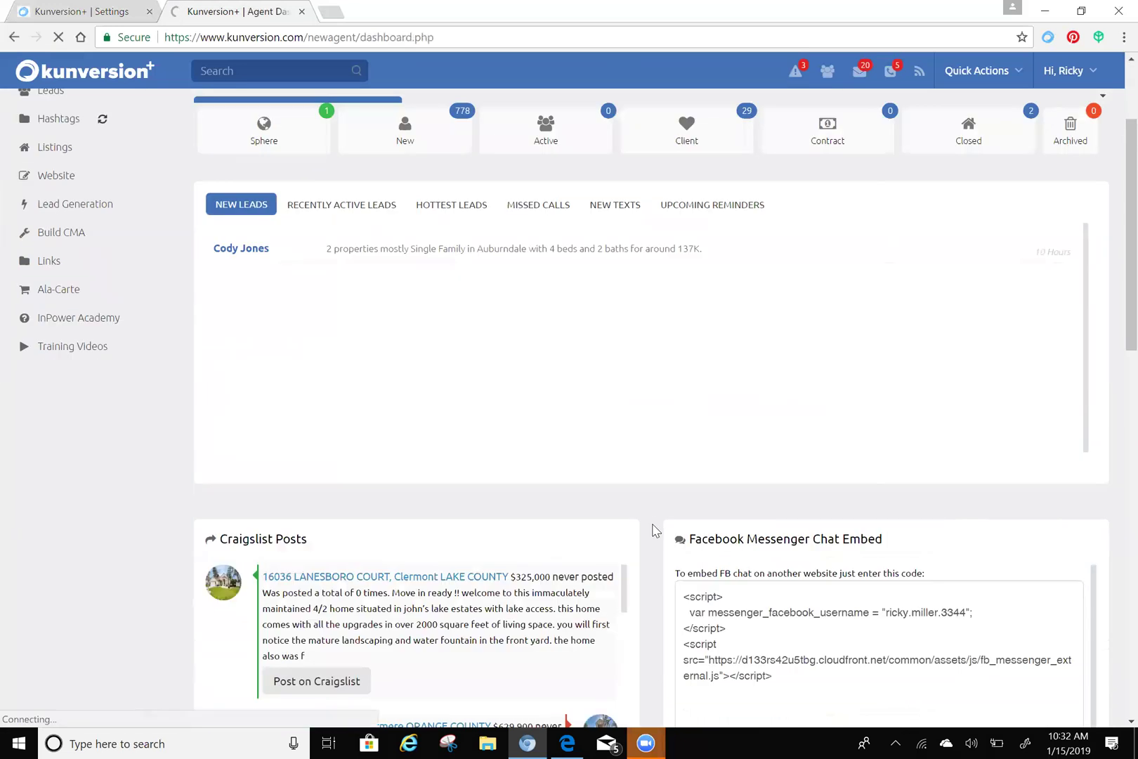
scroll(654, 530, "down", 2)
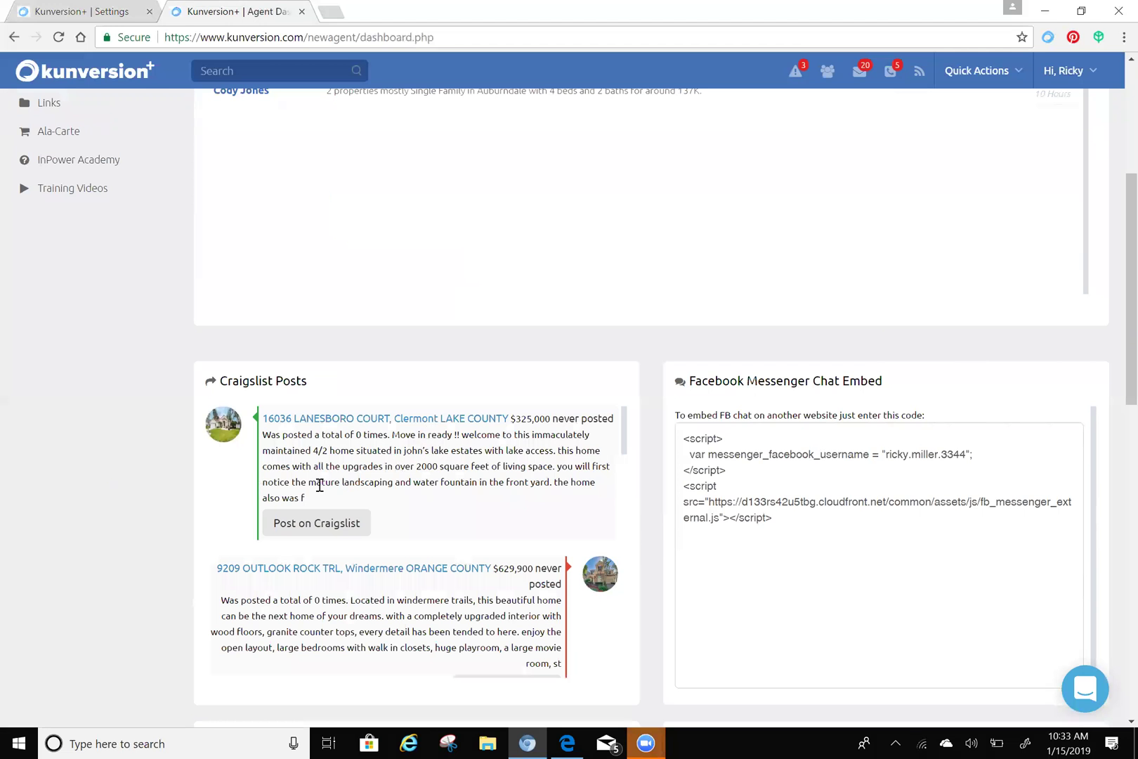
scroll(379, 466, "down", 1)
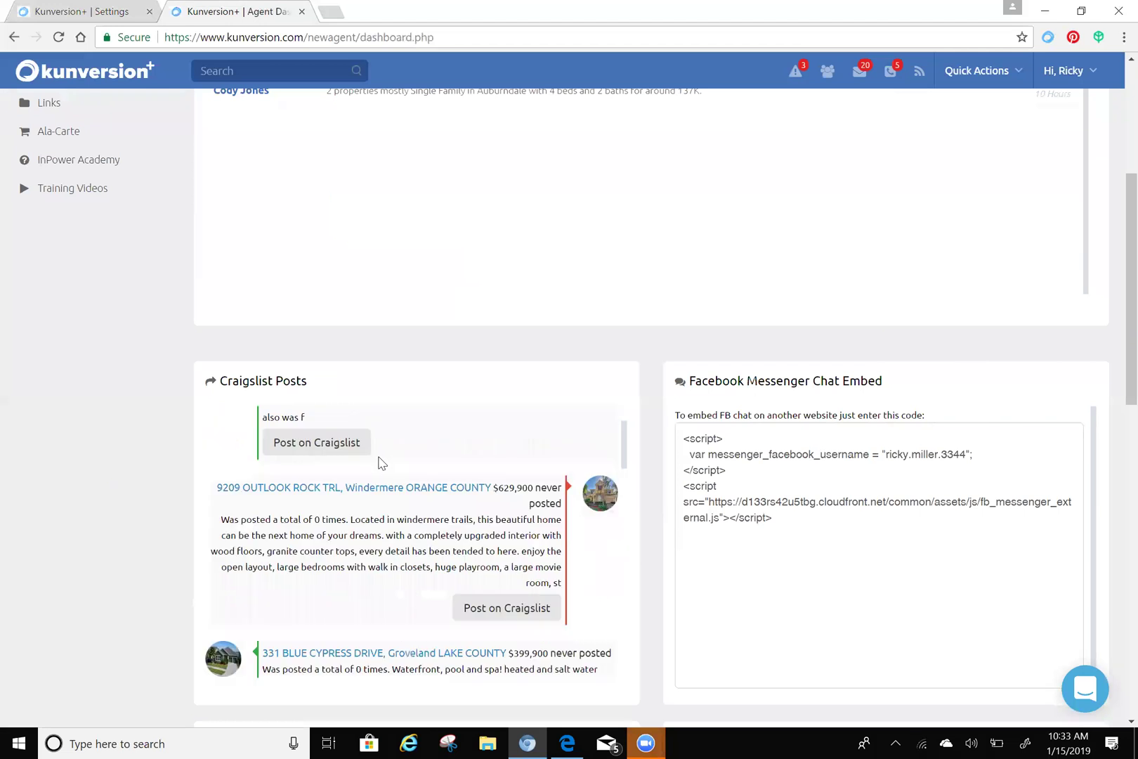
scroll(453, 495, "down", 1)
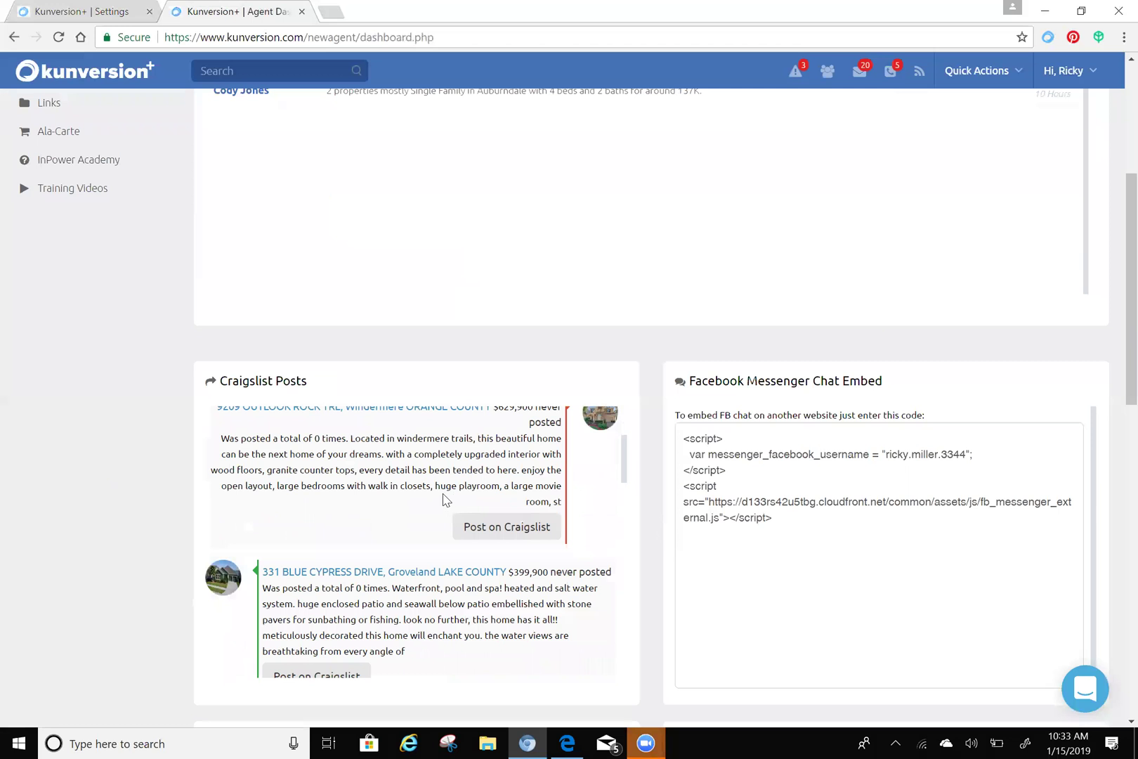
scroll(425, 492, "down", 1)
scroll(422, 490, "down", 1)
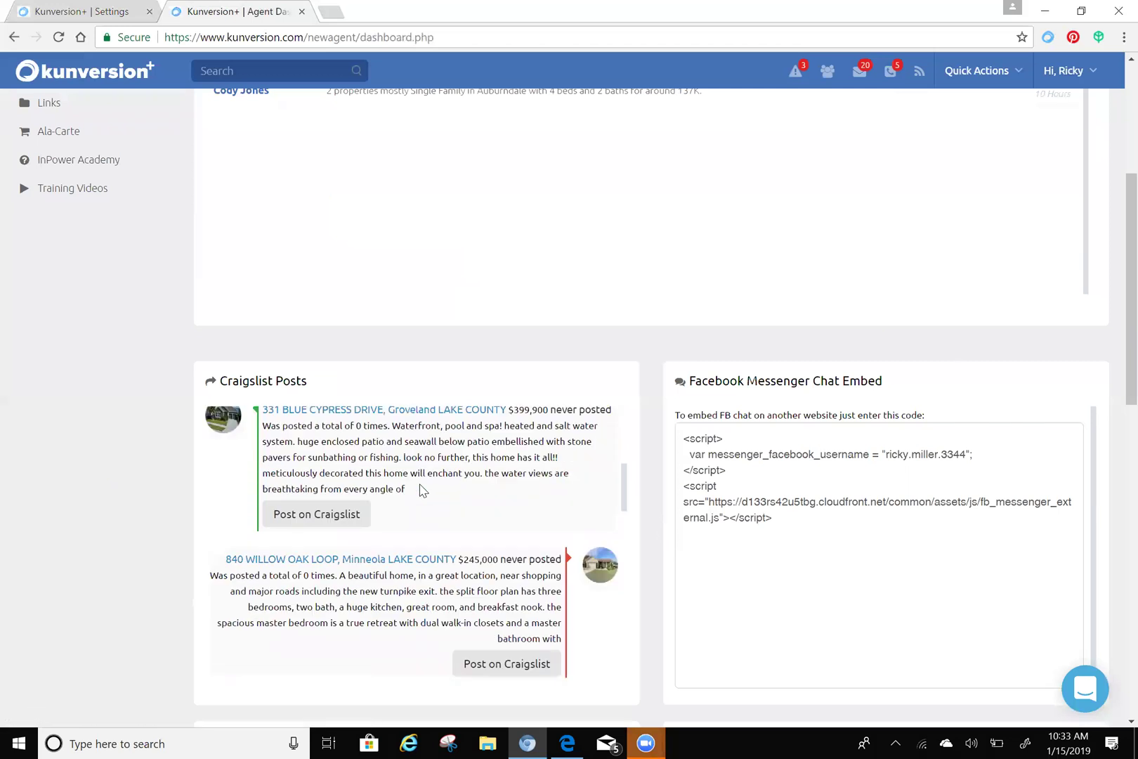
scroll(422, 491, "down", 1)
scroll(421, 489, "down", 3)
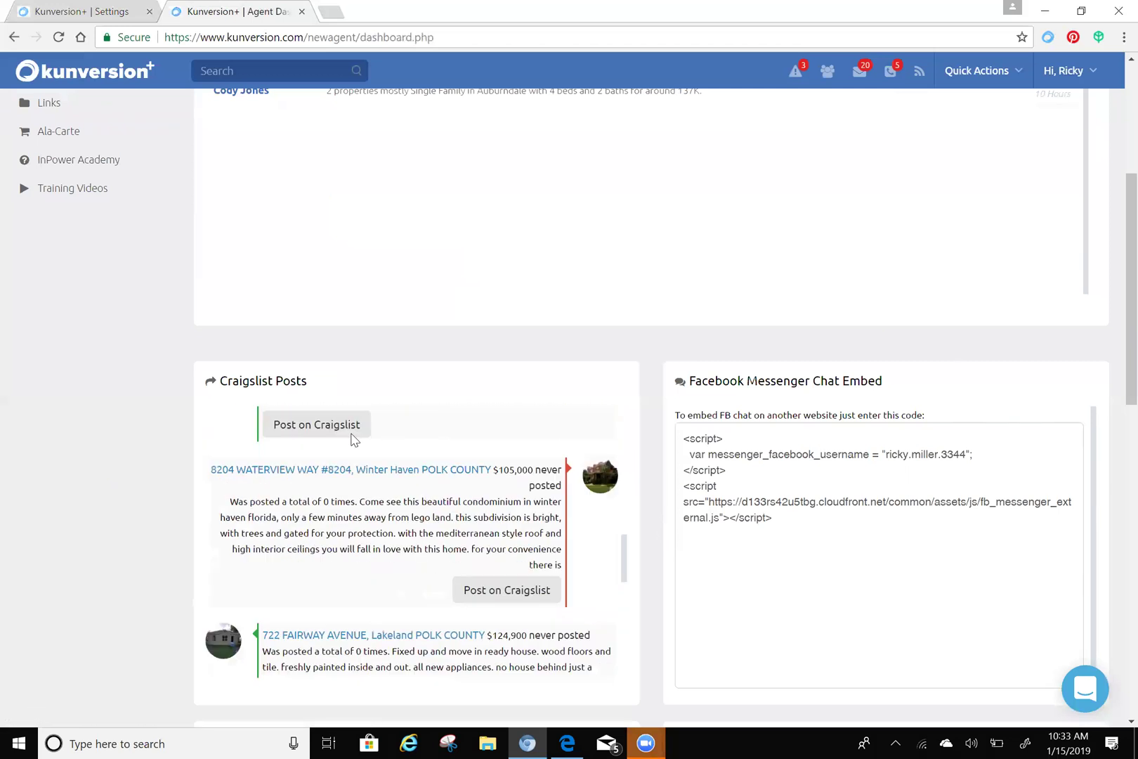
scroll(341, 437, "up", 1)
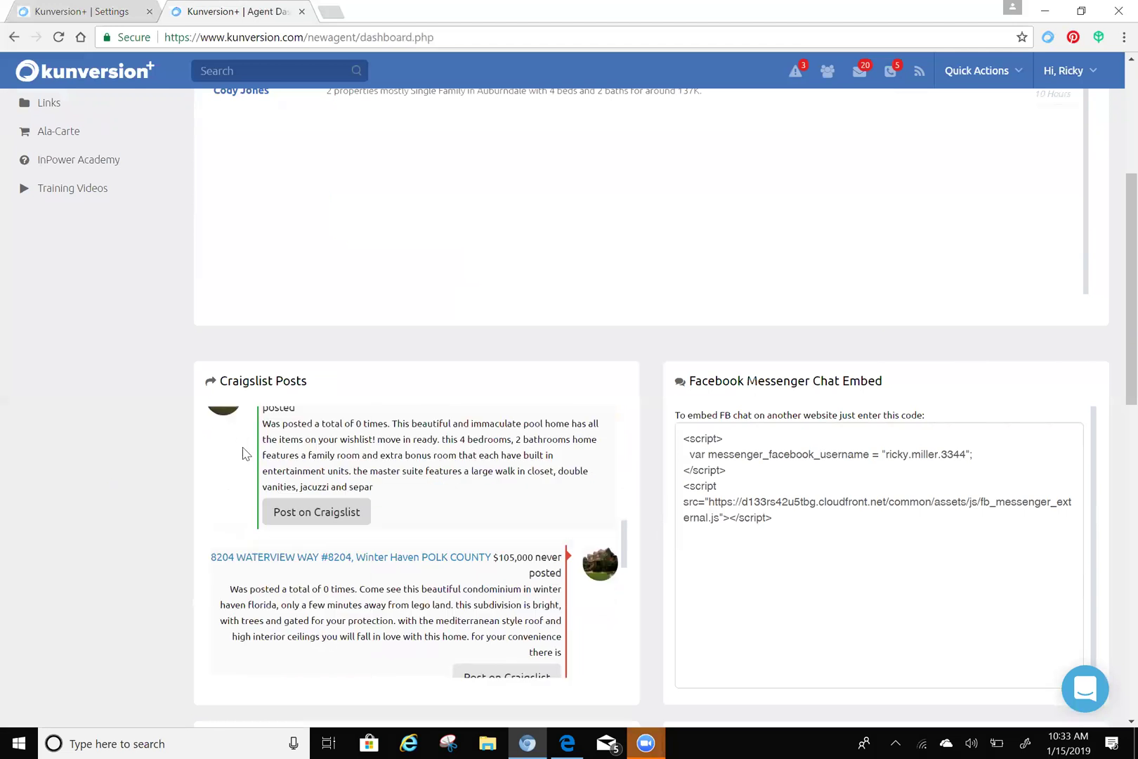
scroll(115, 479, "up", 5)
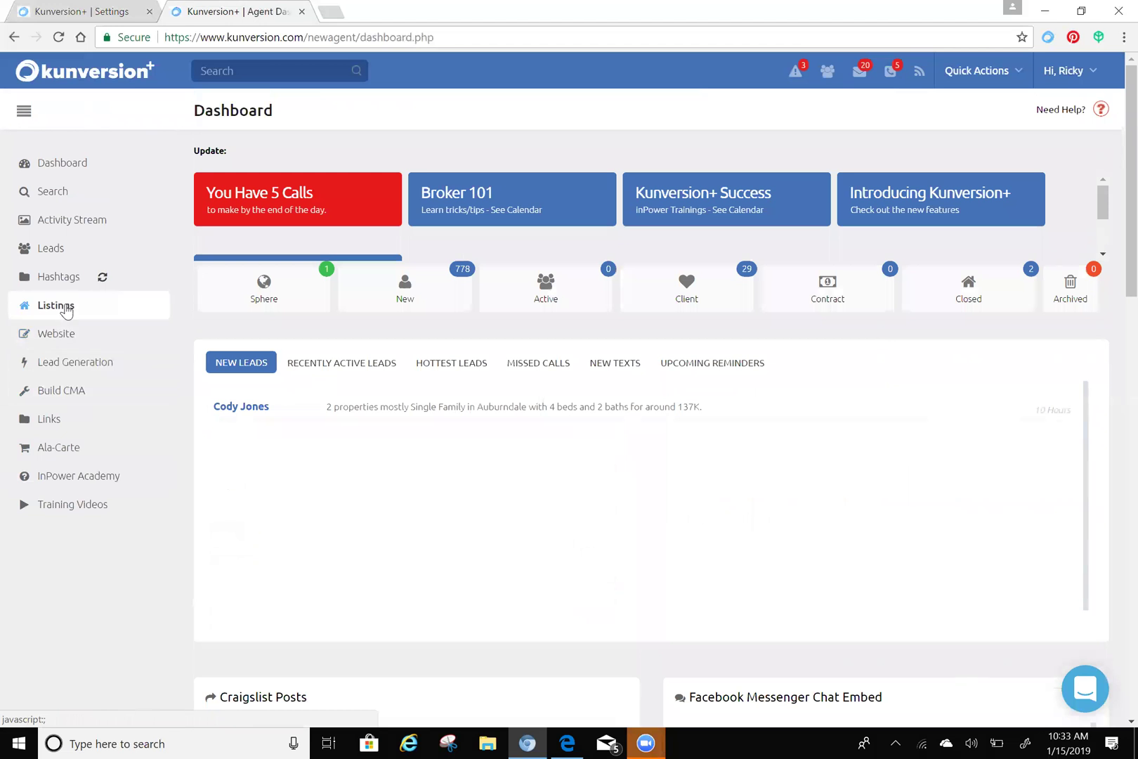
left_click(67, 312)
- Show Our Listings and scroll through the table of addresses, prices, agents and MLS IDs
left_click(62, 339)
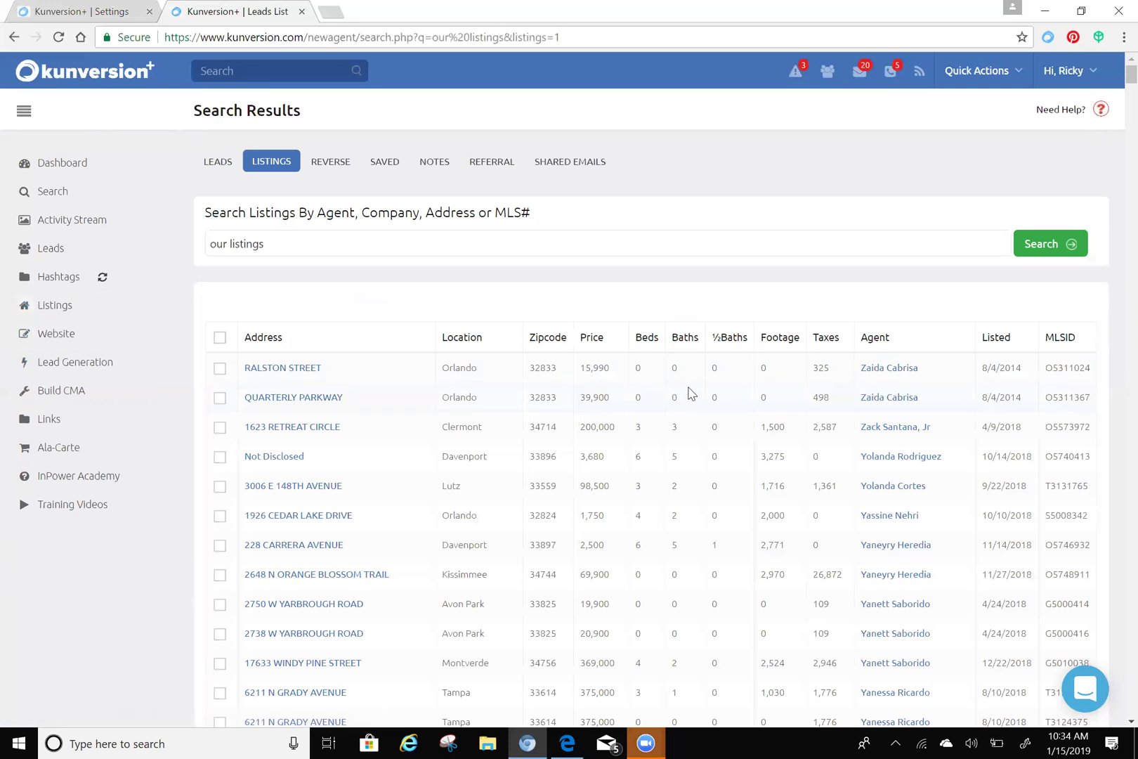
scroll(702, 407, "down", 15)
scroll(720, 411, "down", 10)
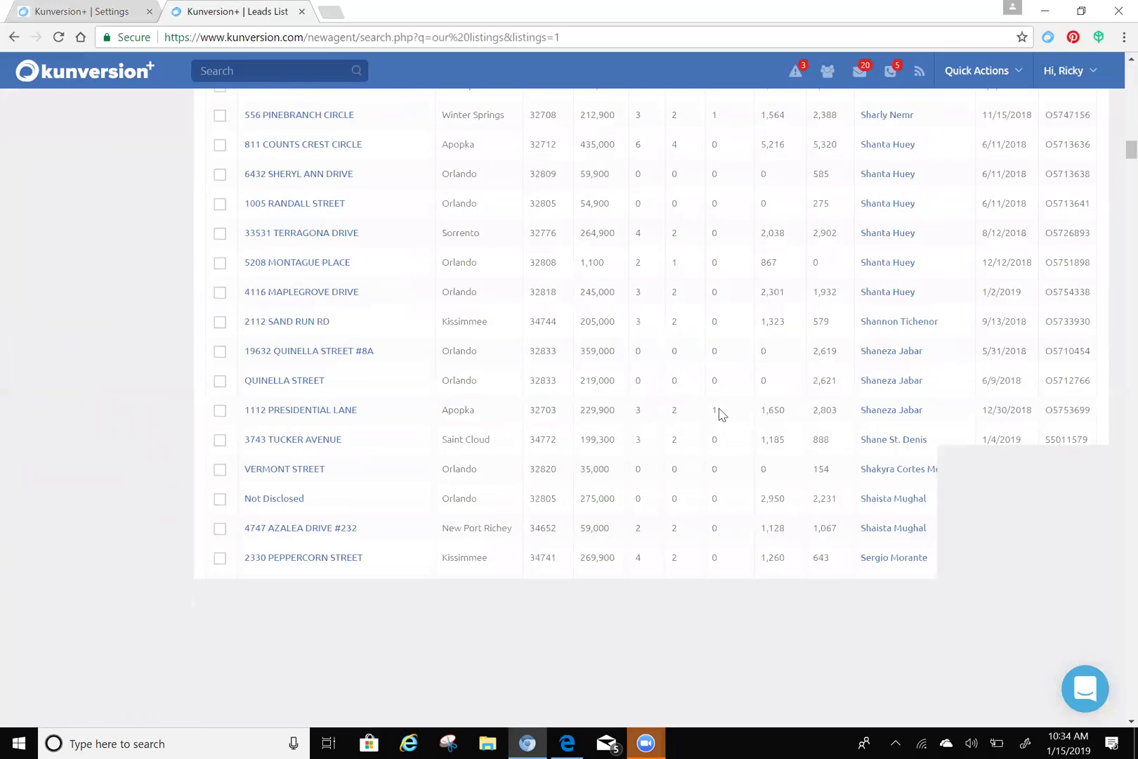
scroll(720, 411, "down", 10)
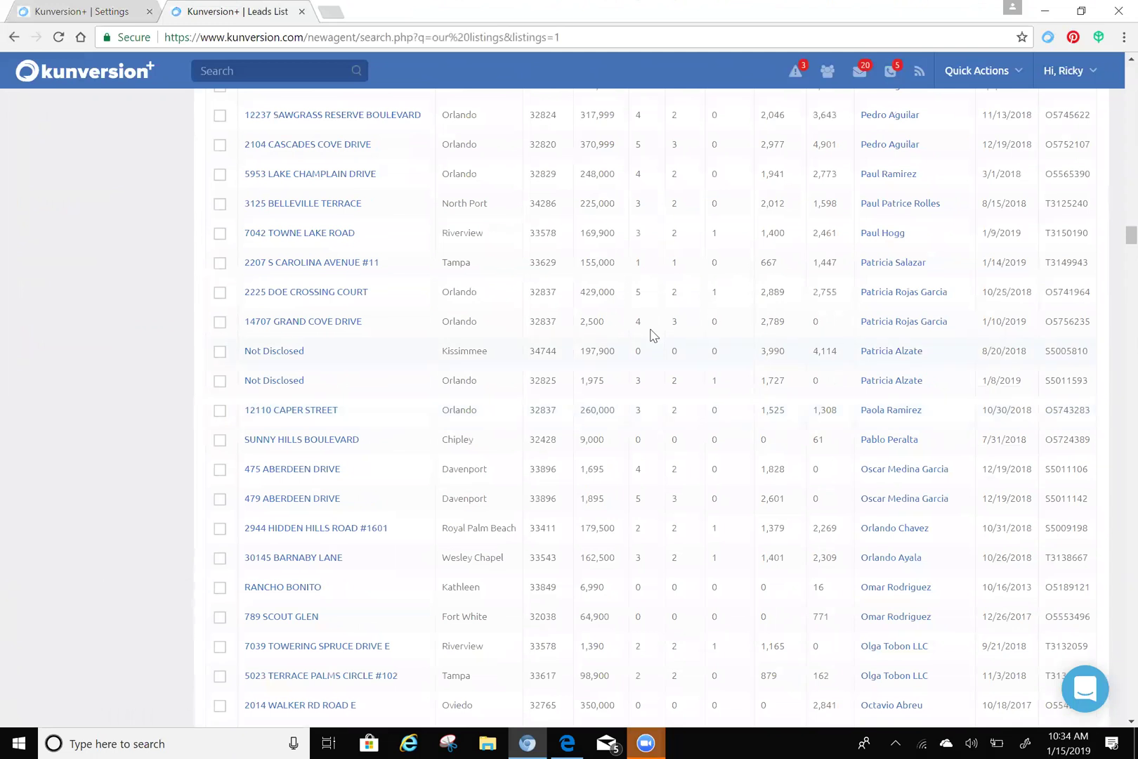
scroll(582, 323, "up", 10)
scroll(581, 324, "up", 20)
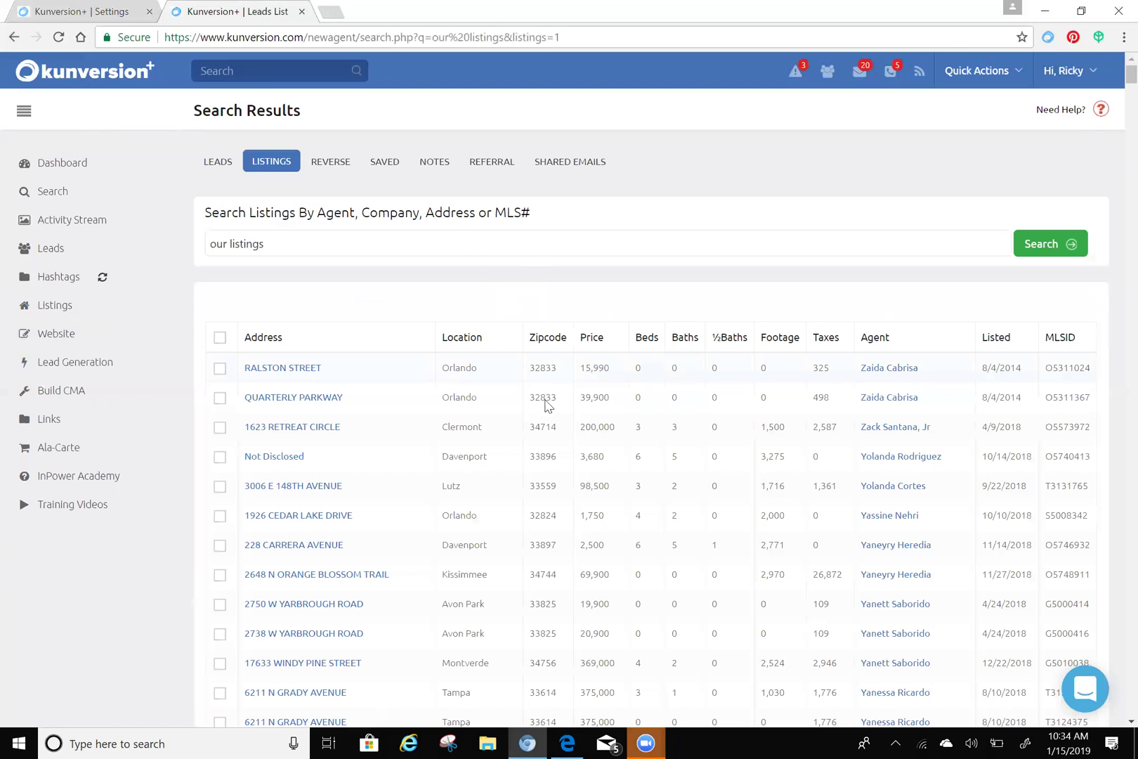
scroll(541, 411, "down", 20)
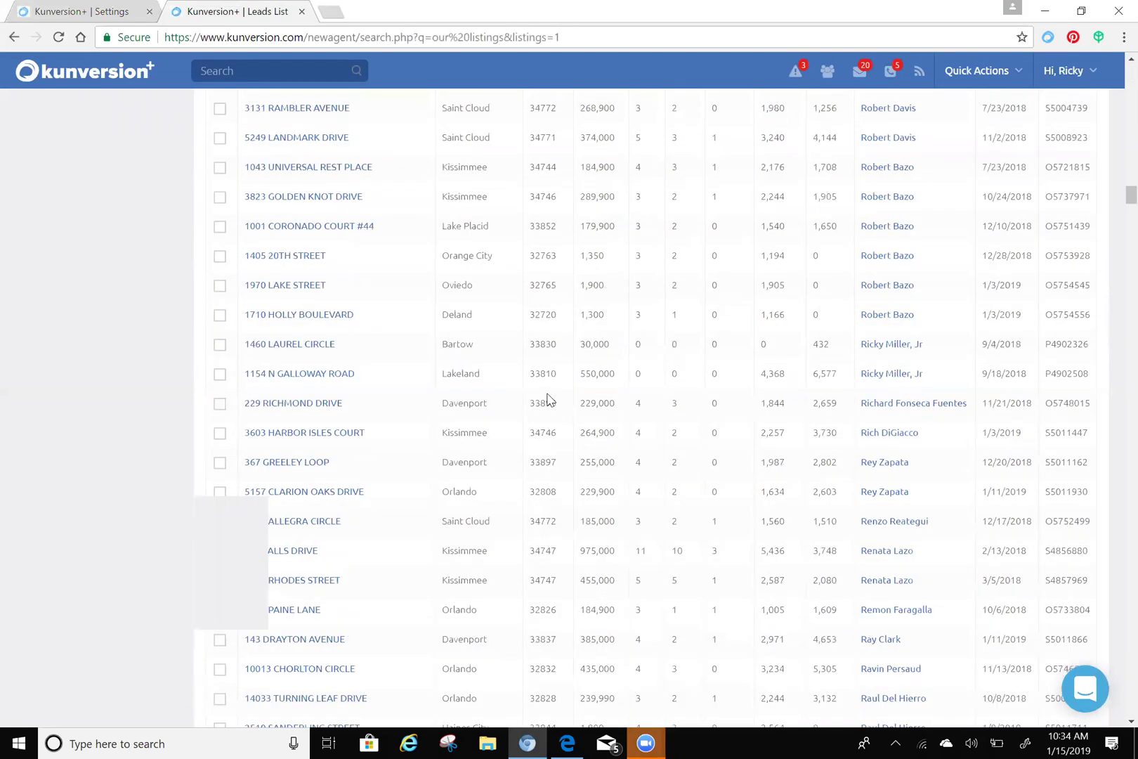
scroll(549, 394, "down", 1)
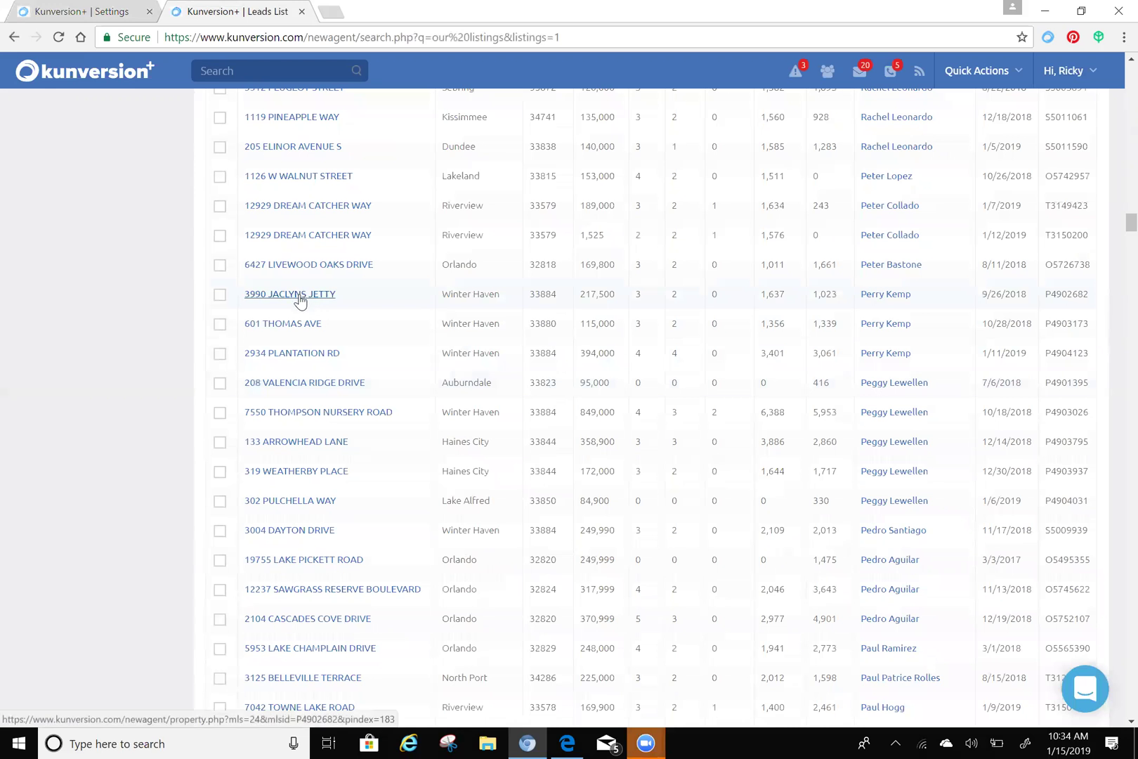
right_click(300, 299)
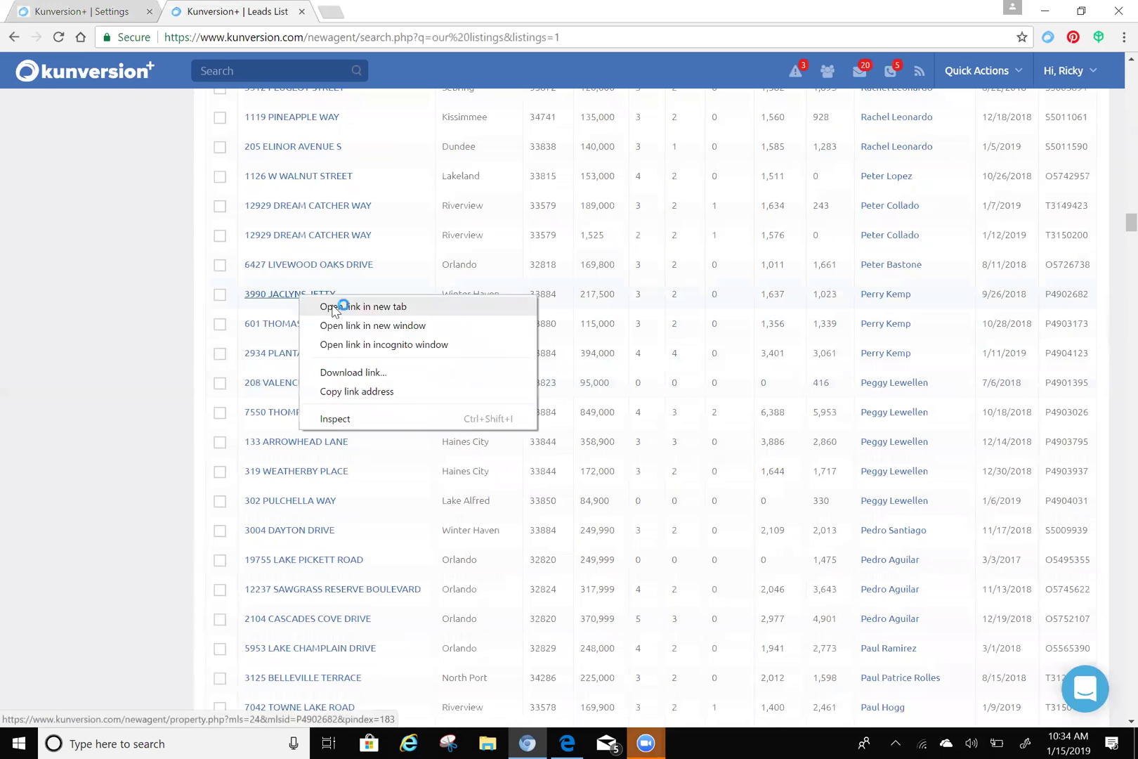
left_click(336, 307)
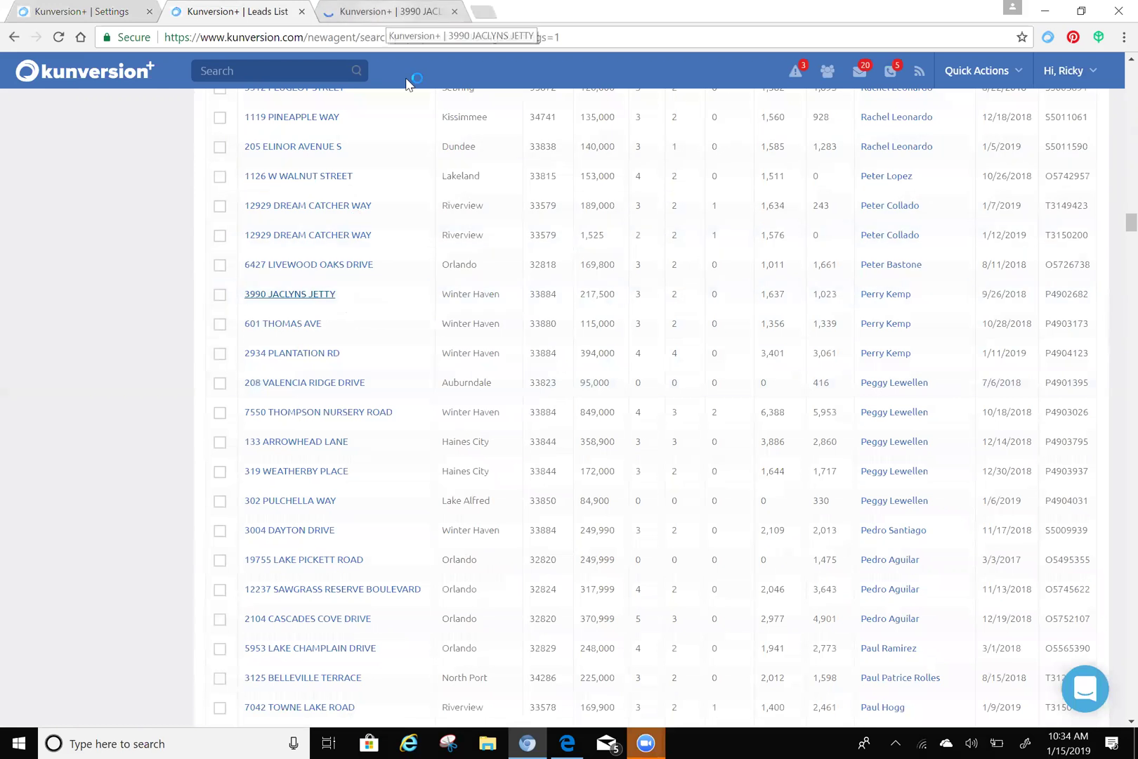
key("ctrl+Tab")
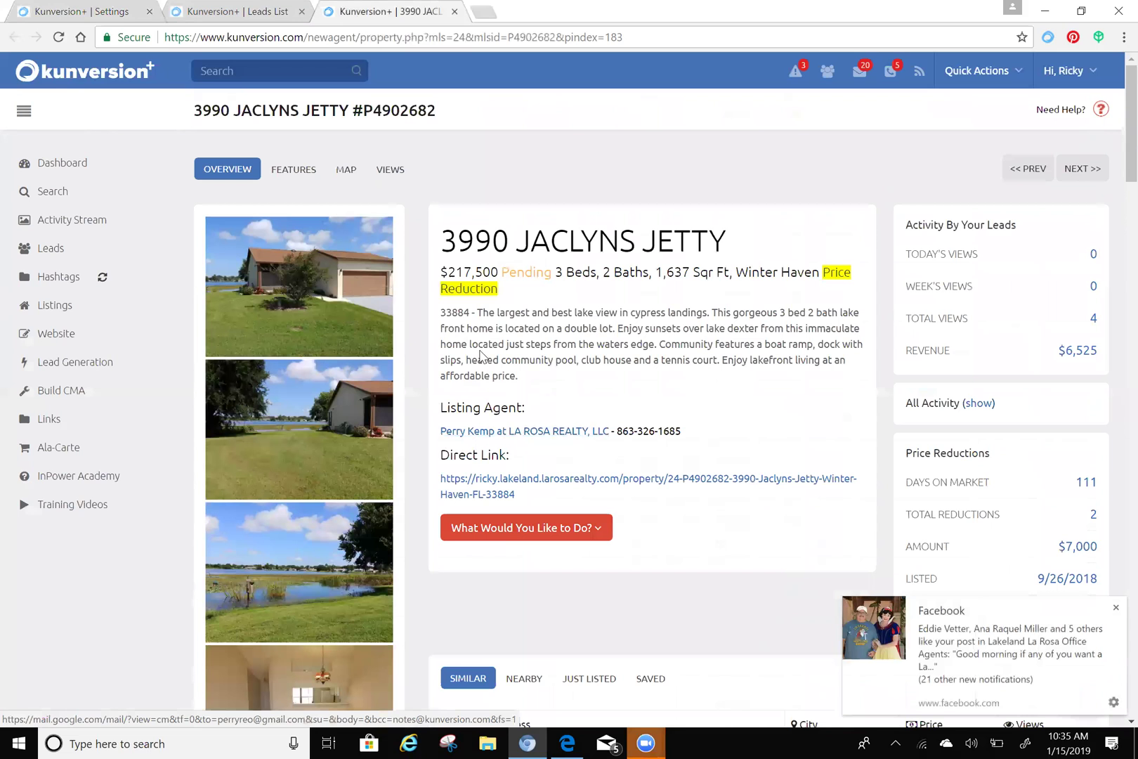
- Read through the $217,500 property's photos and description
left_click_drag(694, 344, 508, 328)
left_click(529, 329)
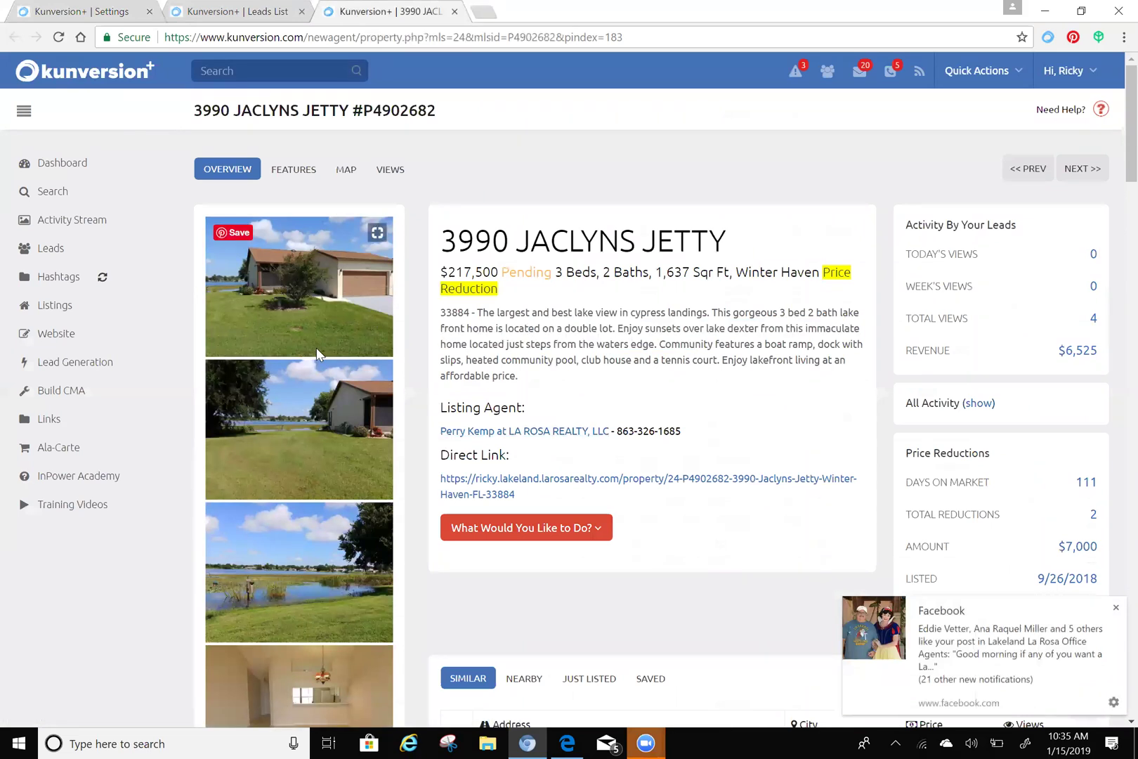
scroll(315, 356, "down", 2)
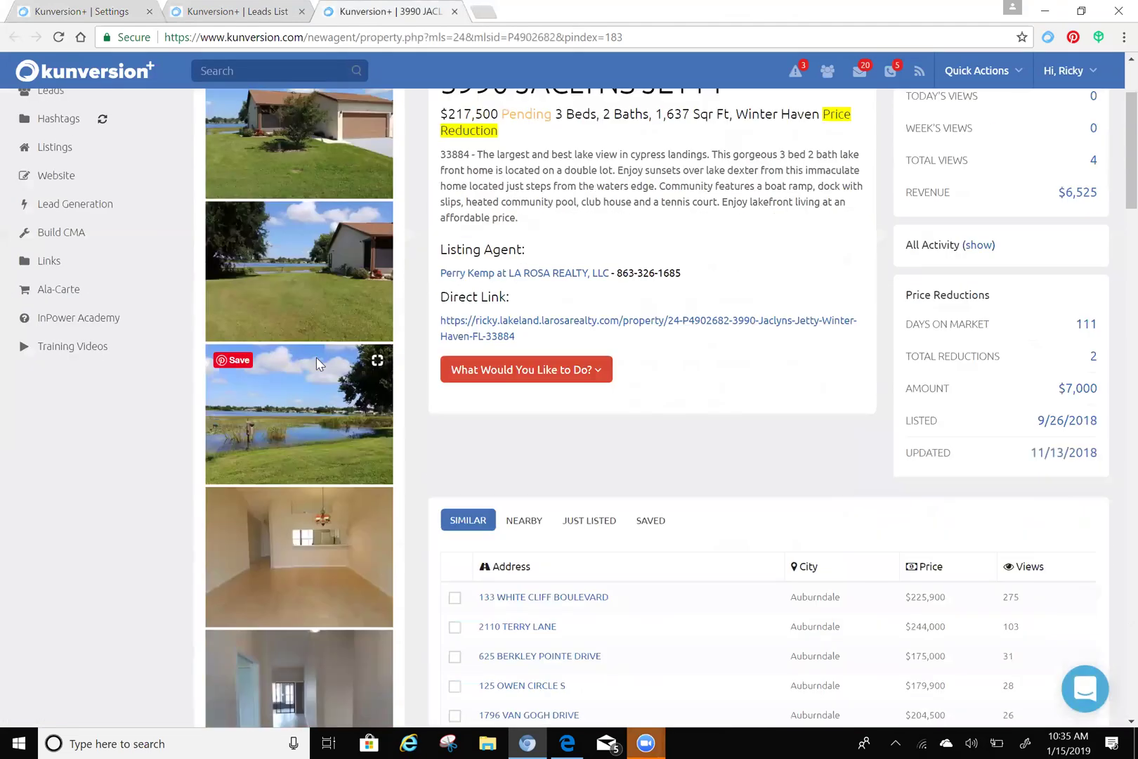
scroll(317, 355, "up", 2)
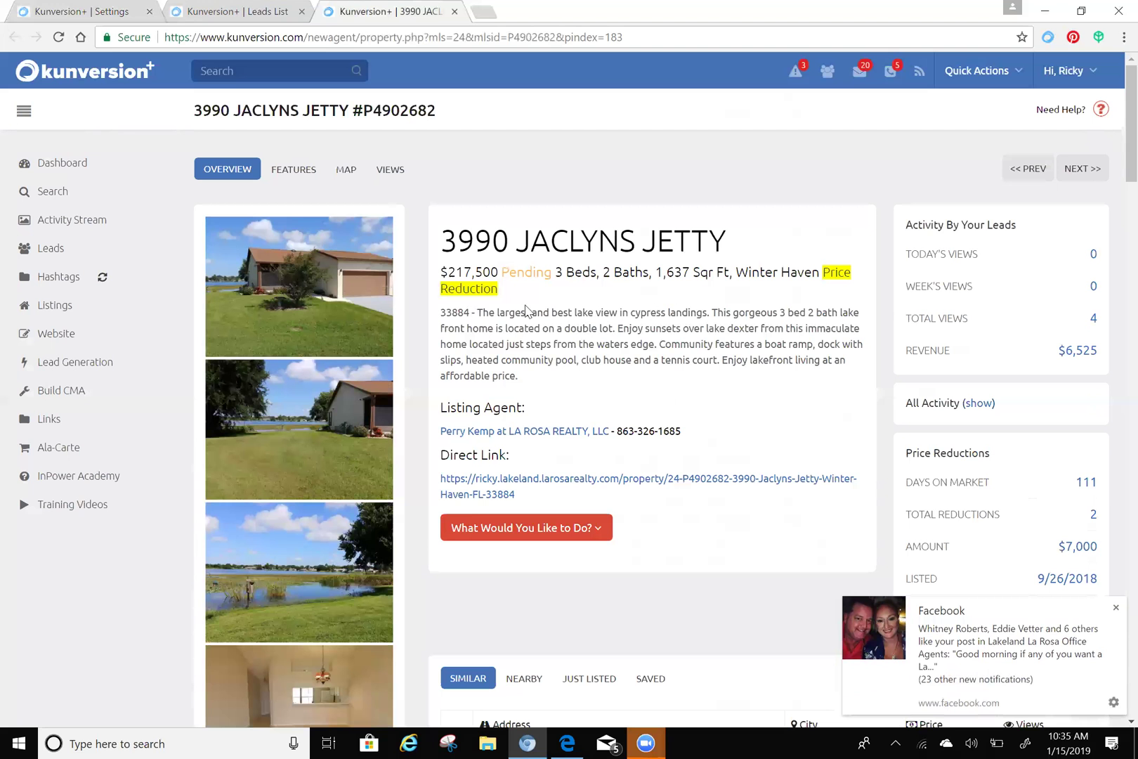
scroll(697, 293, "down", 2)
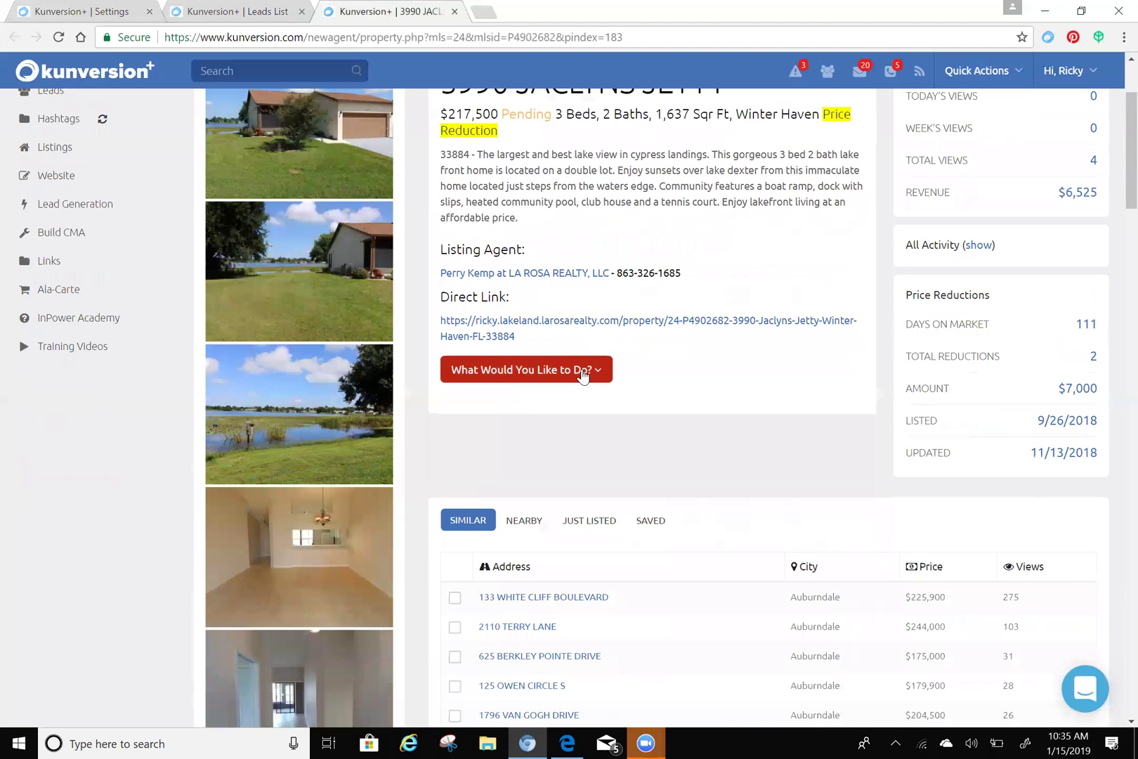
left_click(581, 376)
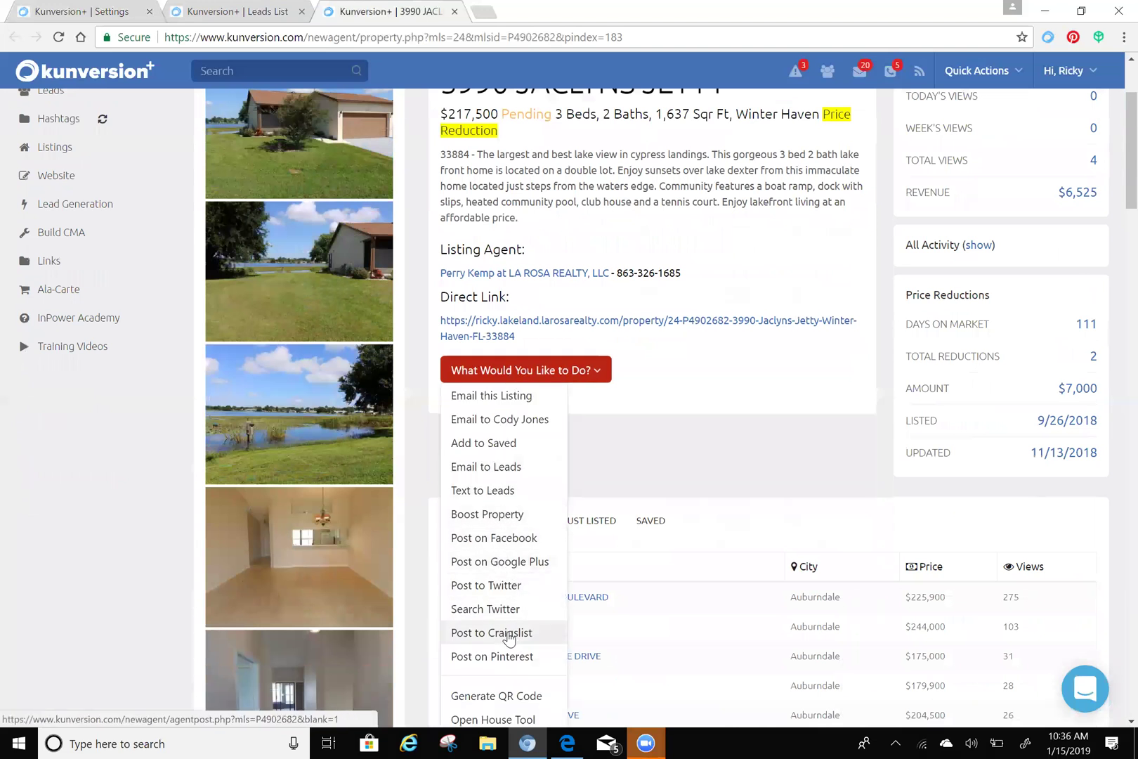
left_click(505, 633)
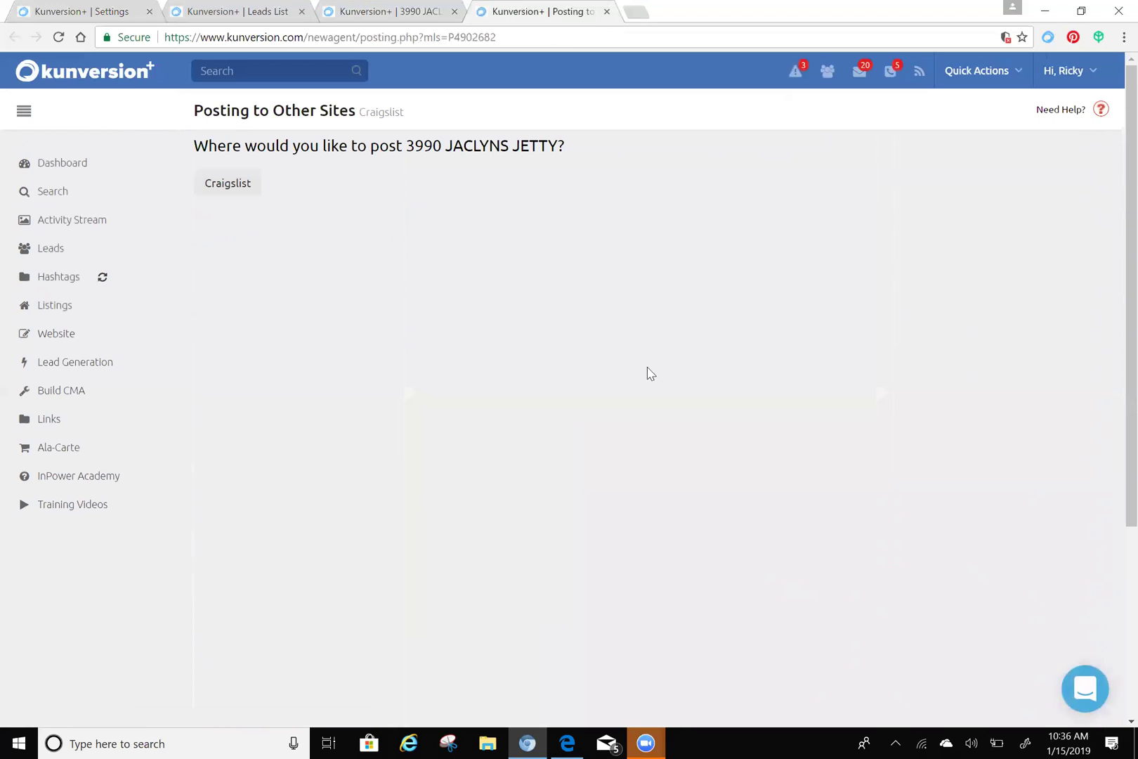
mouse_move(532, 746)
left_click(228, 183)
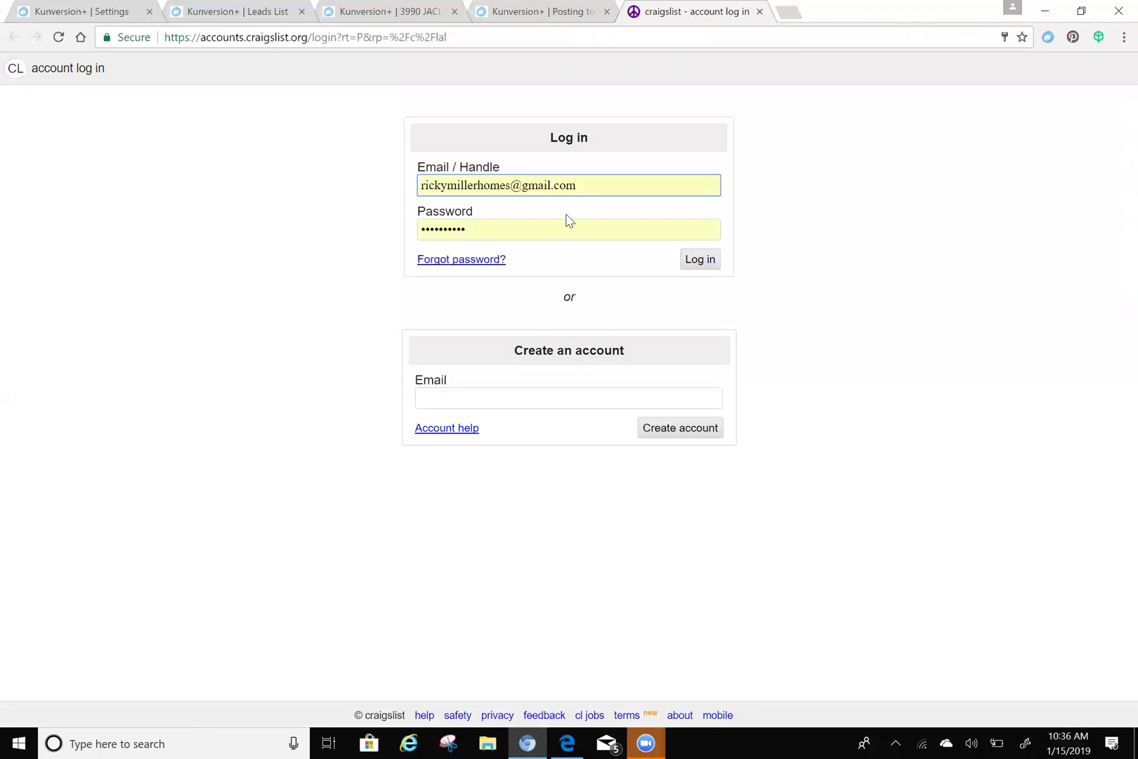
left_click(703, 260)
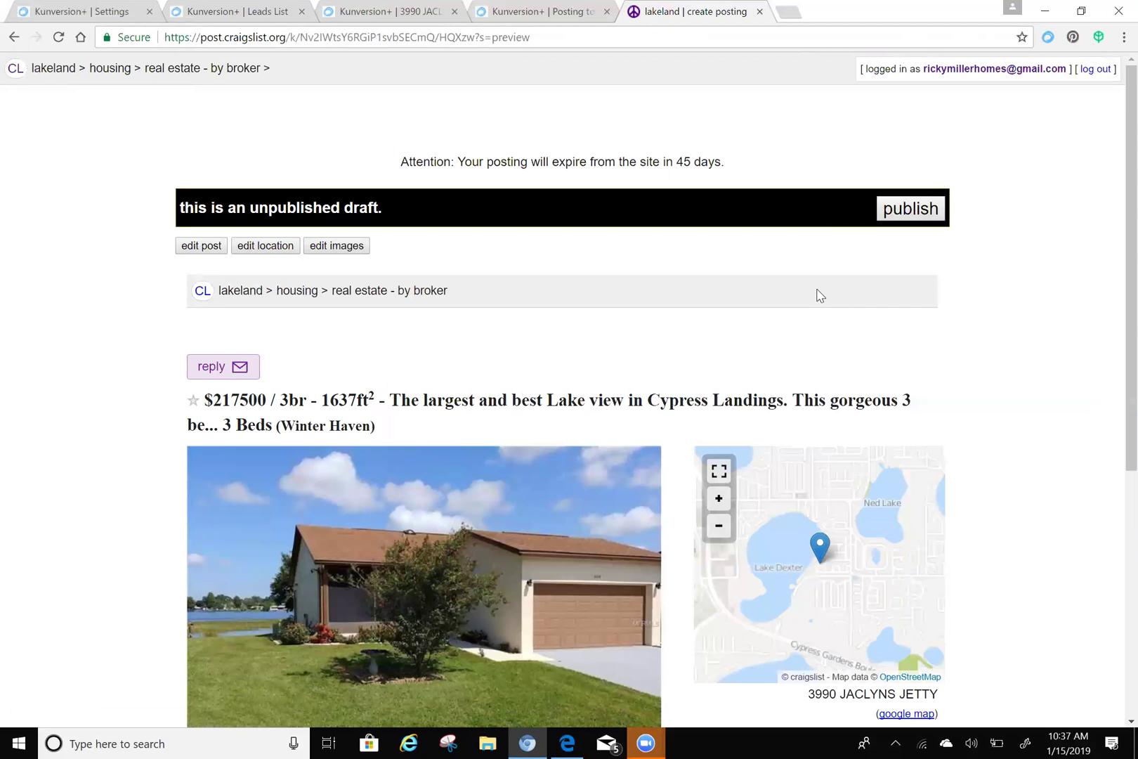
left_click(909, 217)
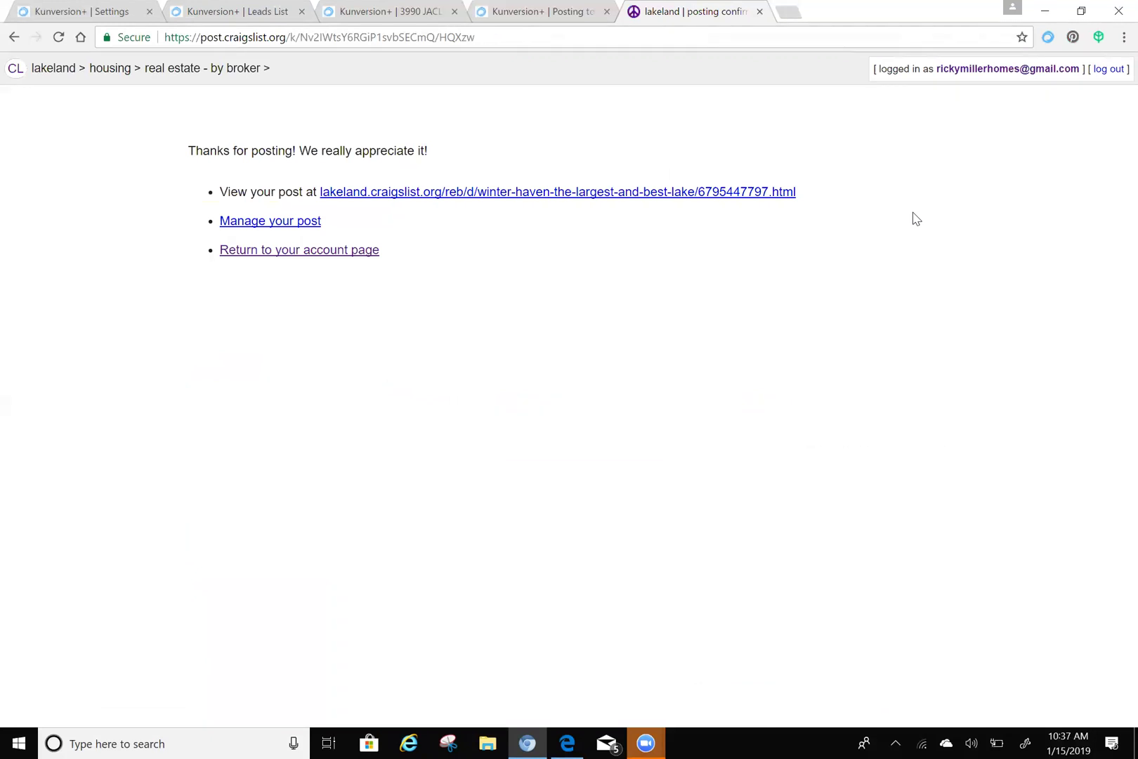
left_click(234, 12)
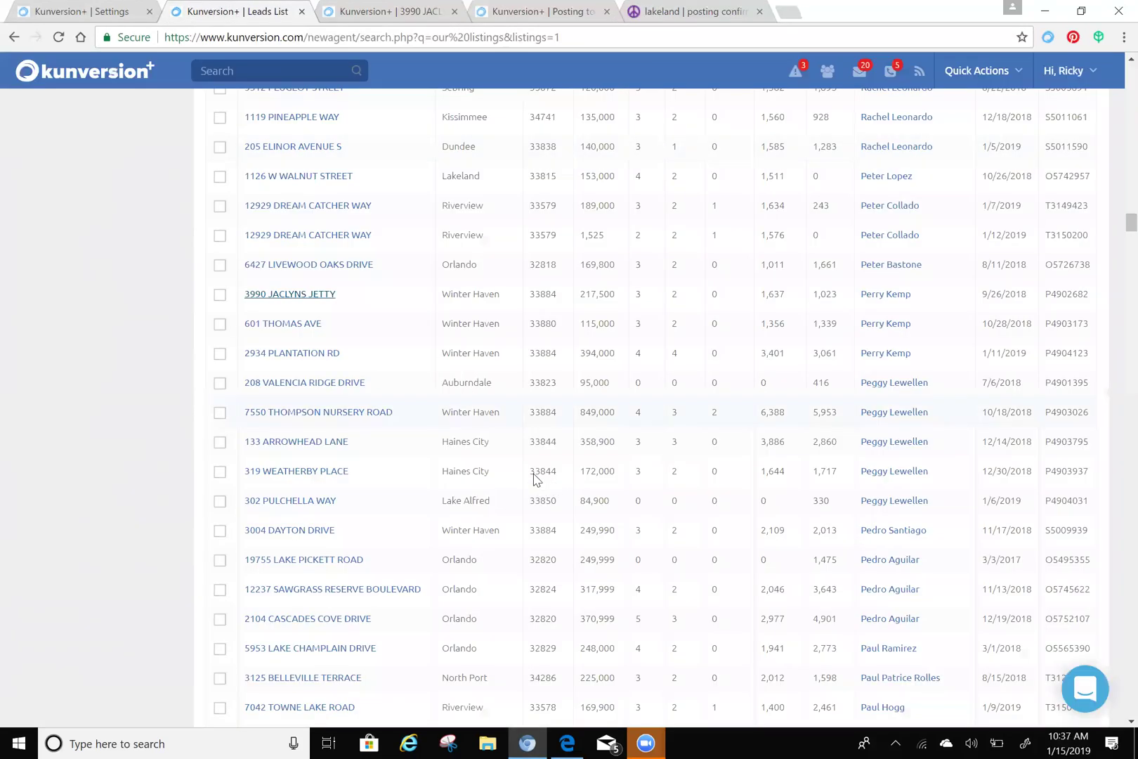
scroll(513, 467, "down", 10)
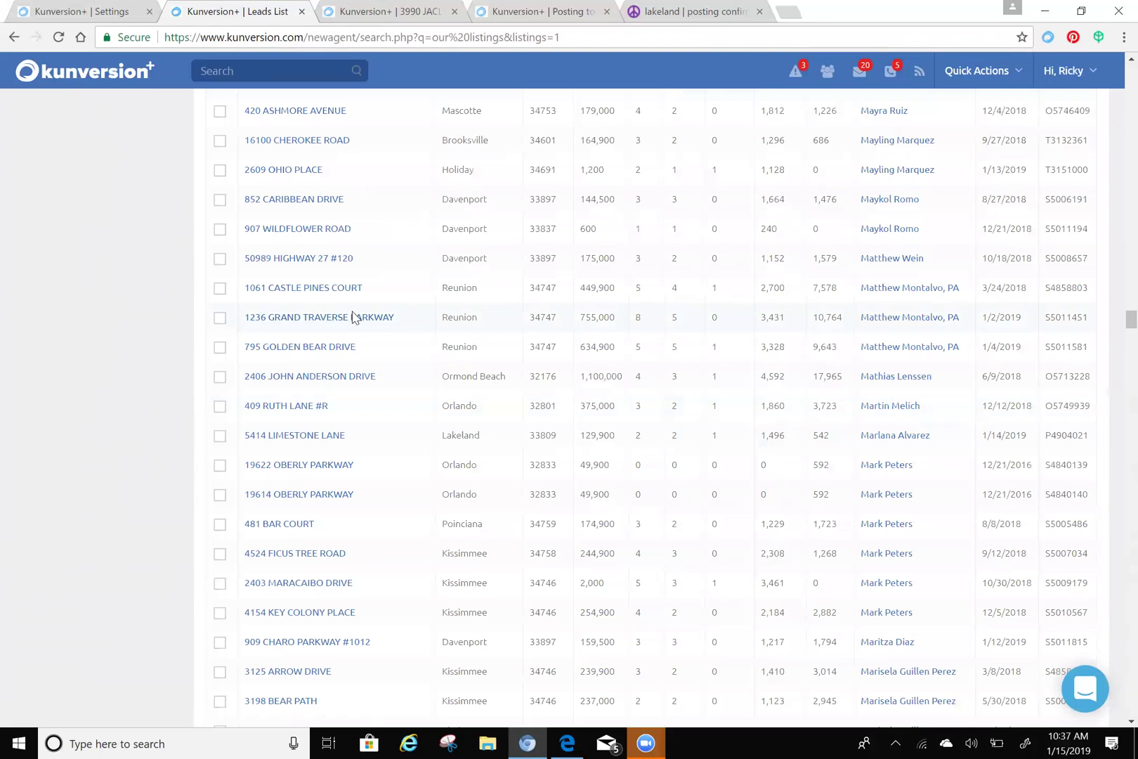
right_click(352, 317)
left_click(330, 325)
left_click(339, 323)
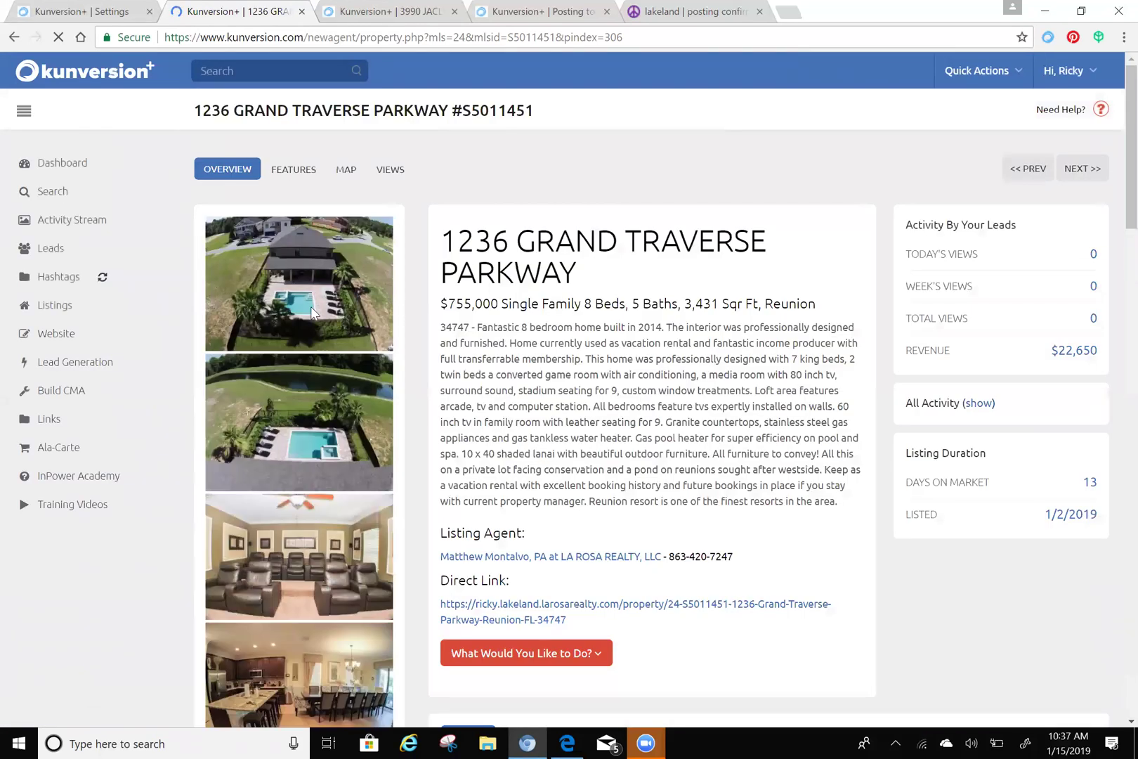
- Choose Post to Craigslist from the listing's 'What Would You Like to Do?' menu
scroll(301, 295, "down", 4)
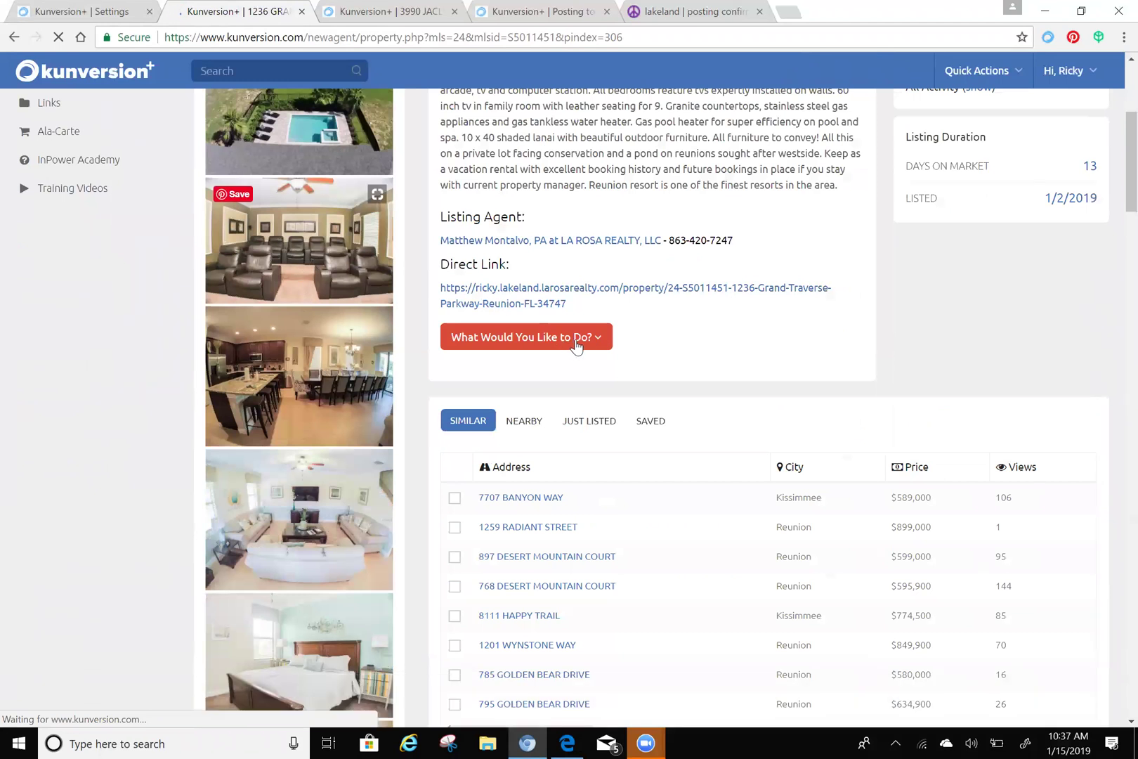
left_click(574, 344)
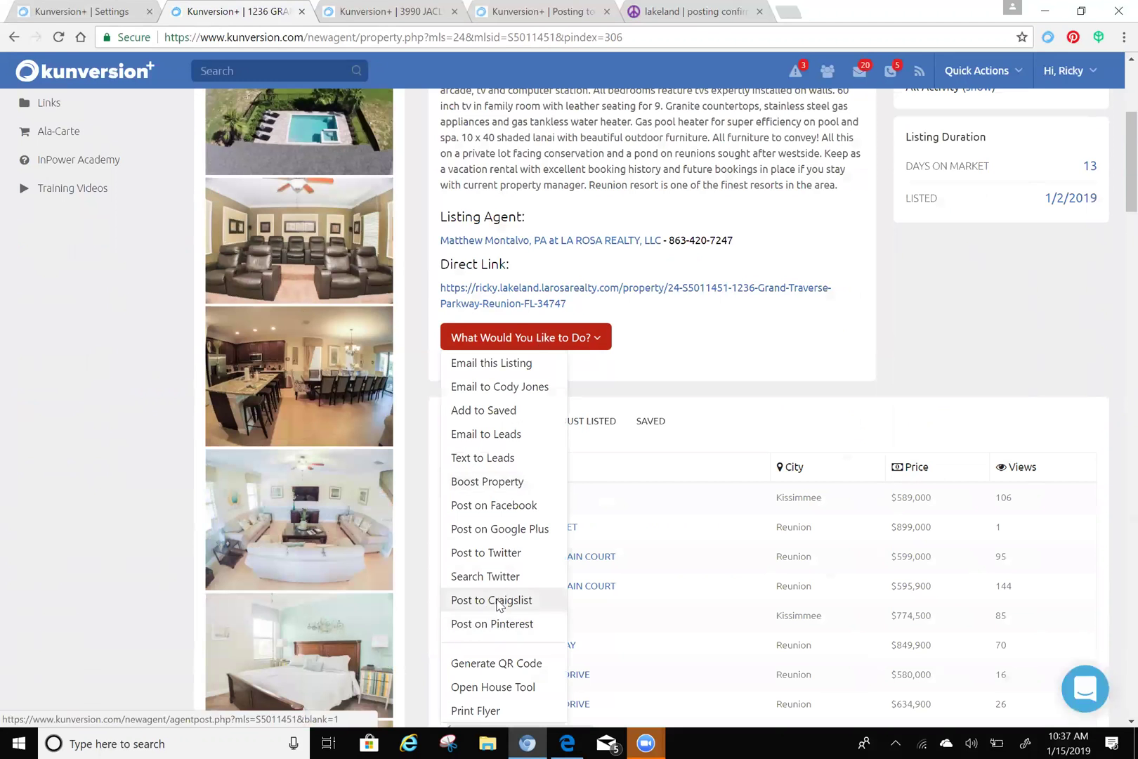
left_click(496, 601)
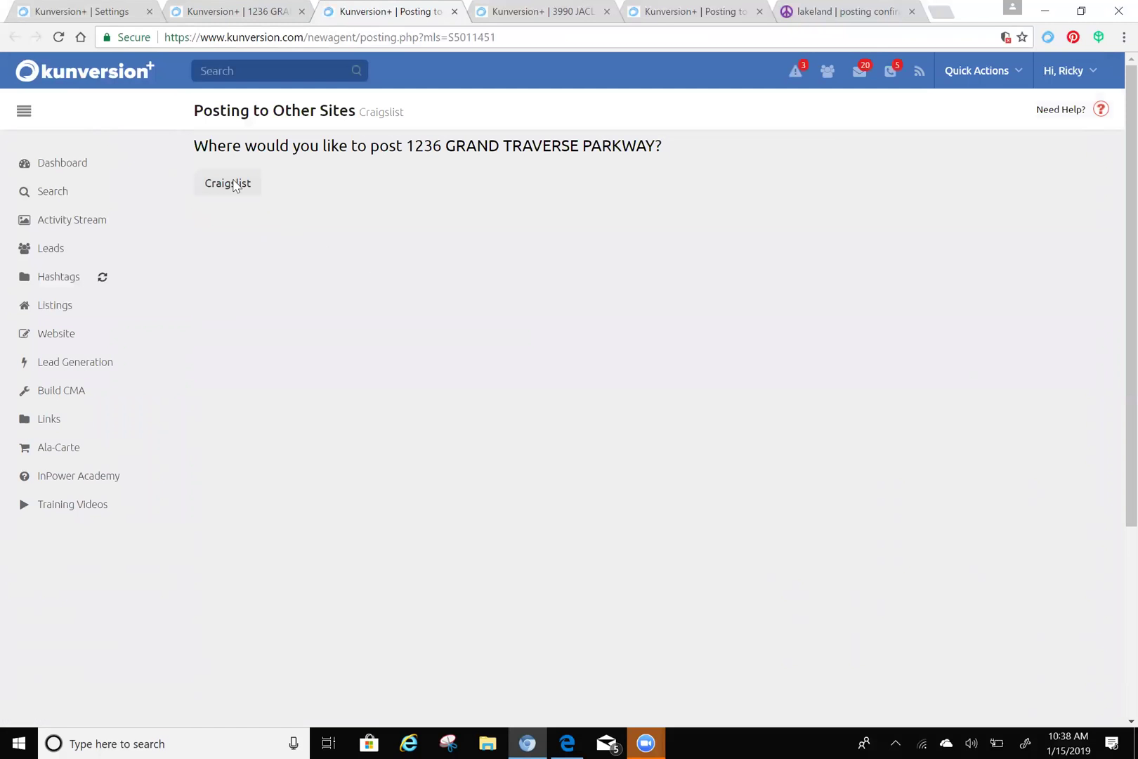
- Review and publish the 8-bedroom Reunion Craigslist draft, then return to the Kunversion+ tab
left_click(233, 191)
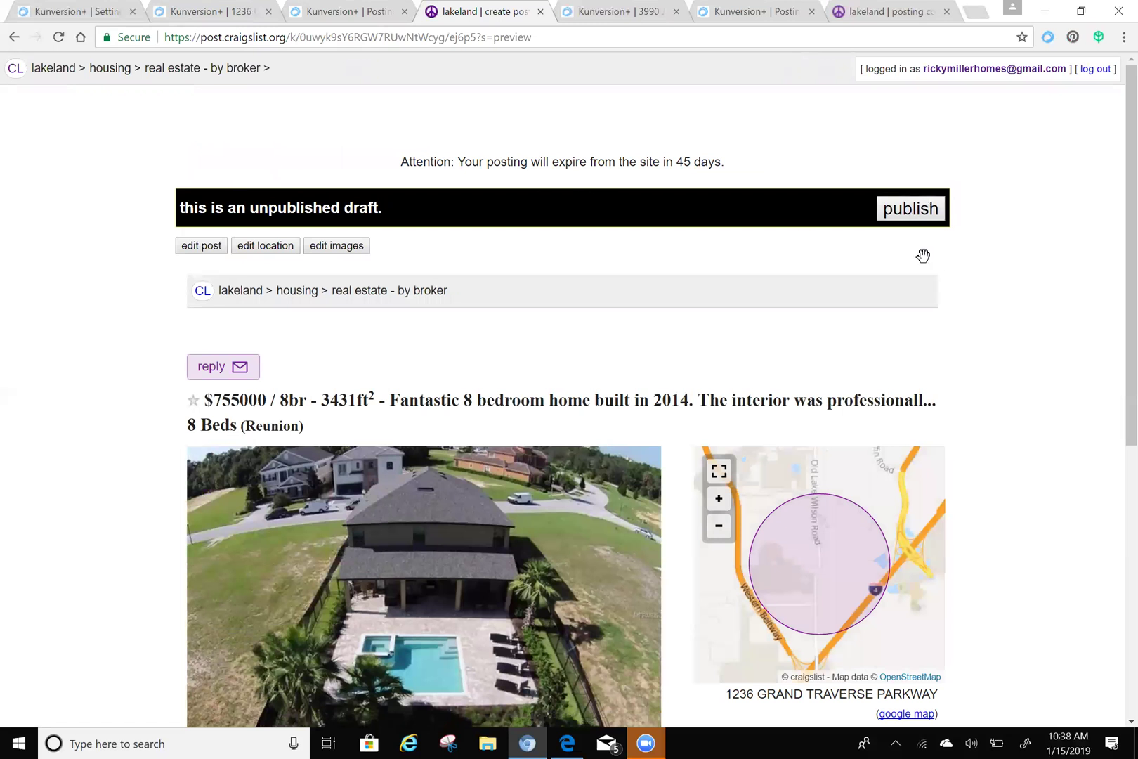
scroll(923, 253, "down", 5)
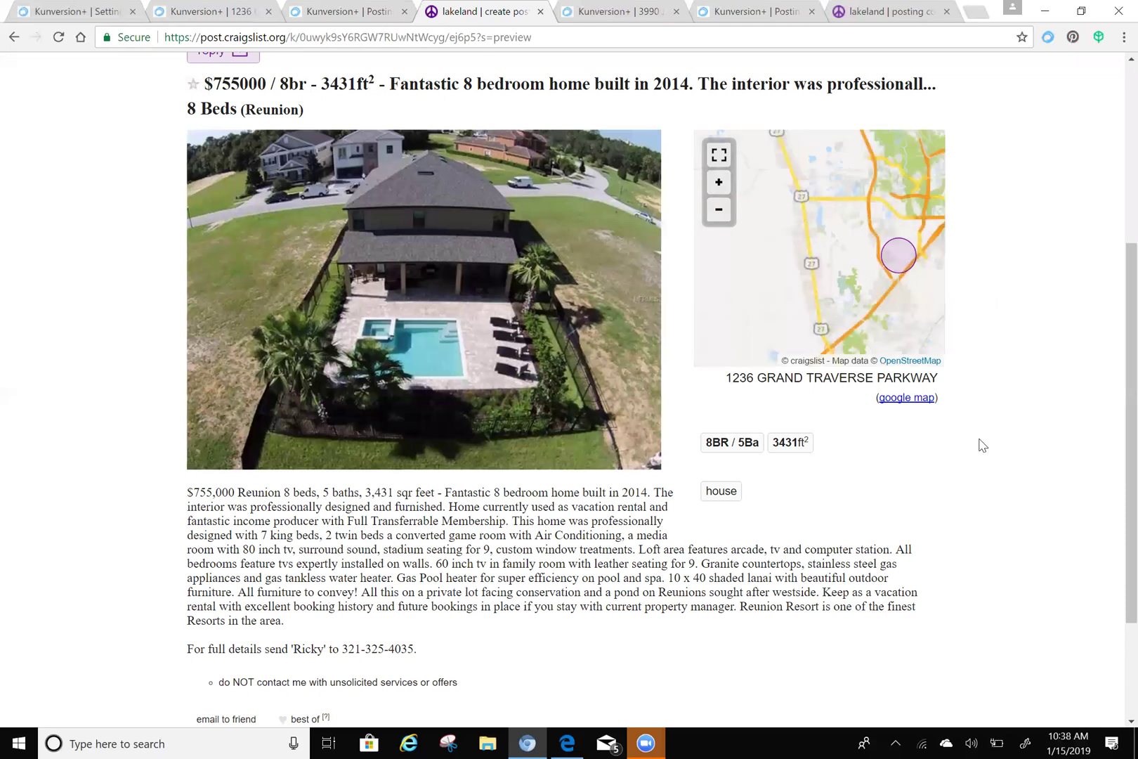
scroll(1023, 364, "up", 3)
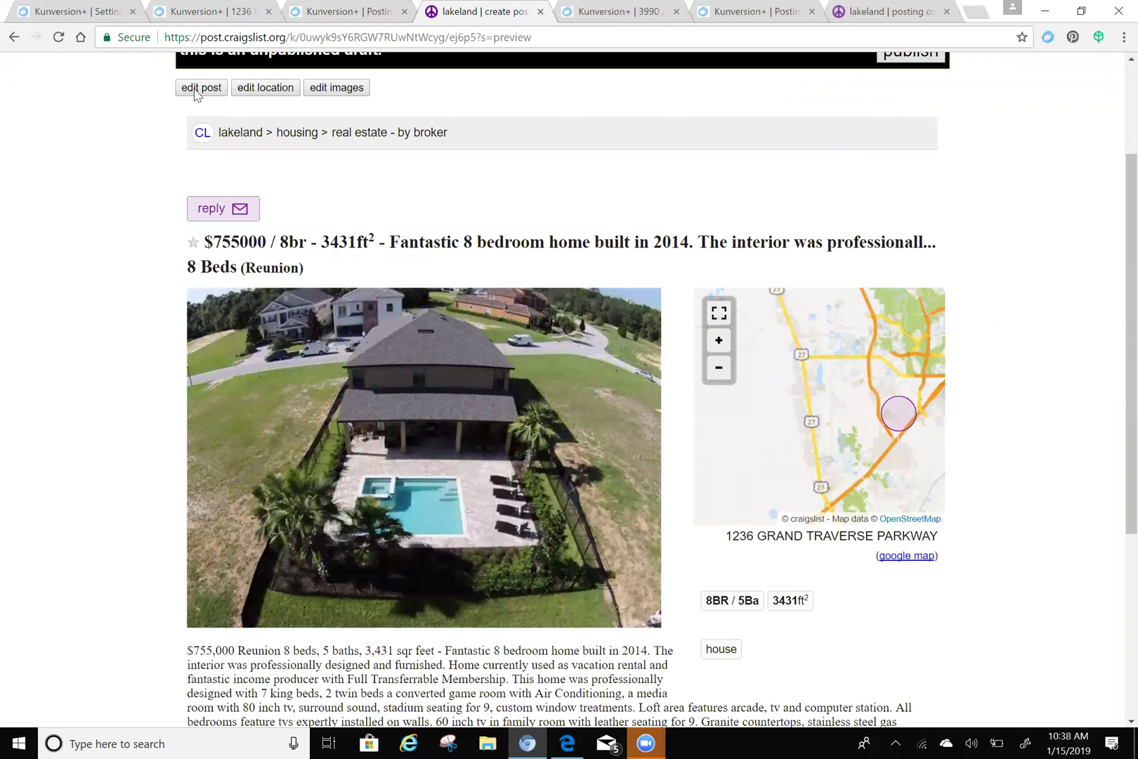
scroll(197, 94, "up", 3)
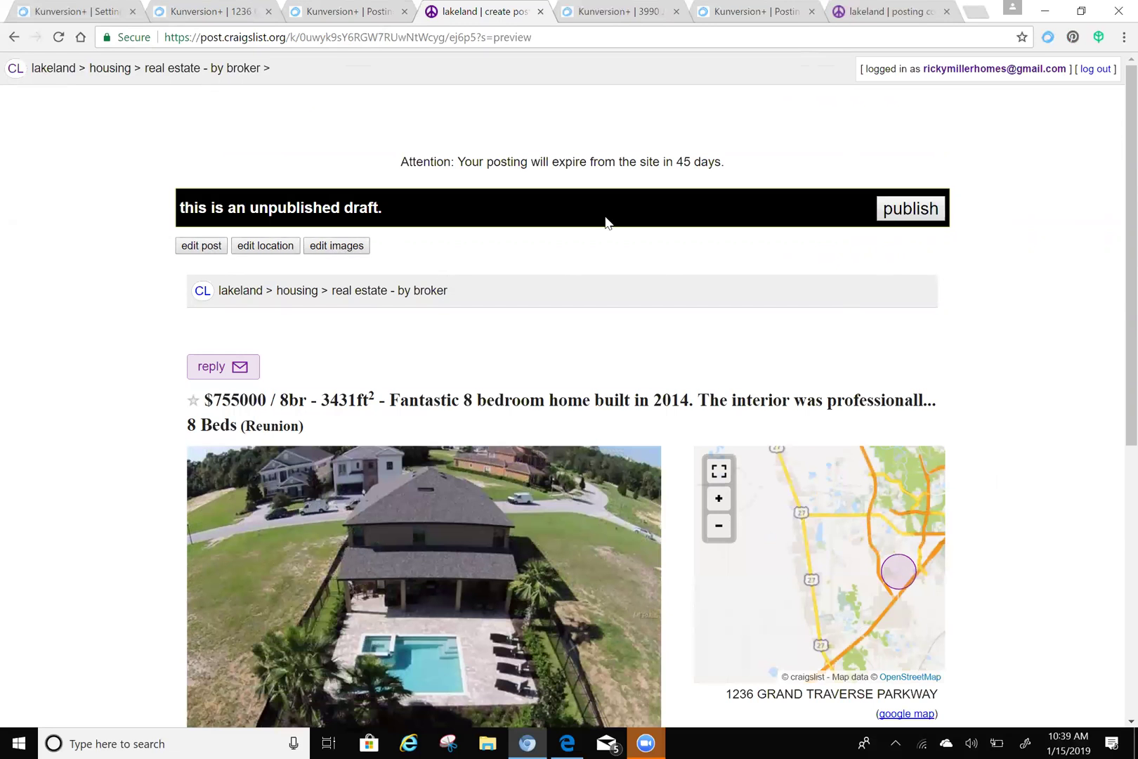
left_click(917, 214)
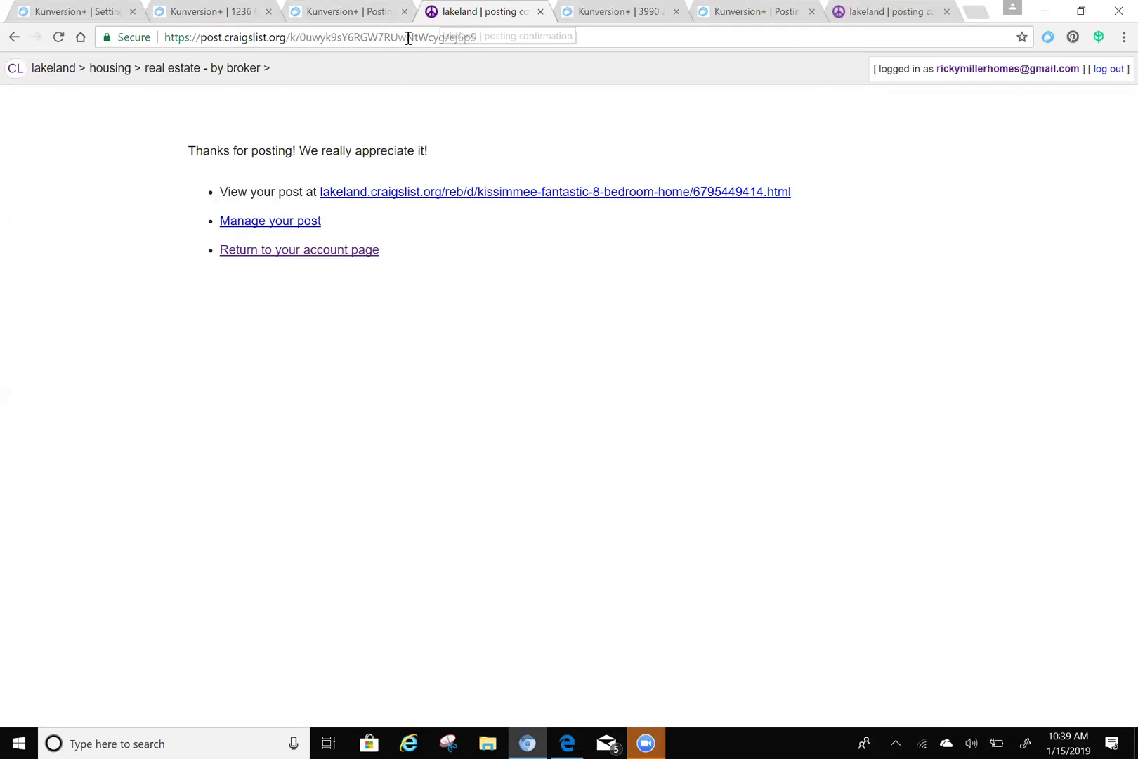
left_click(211, 15)
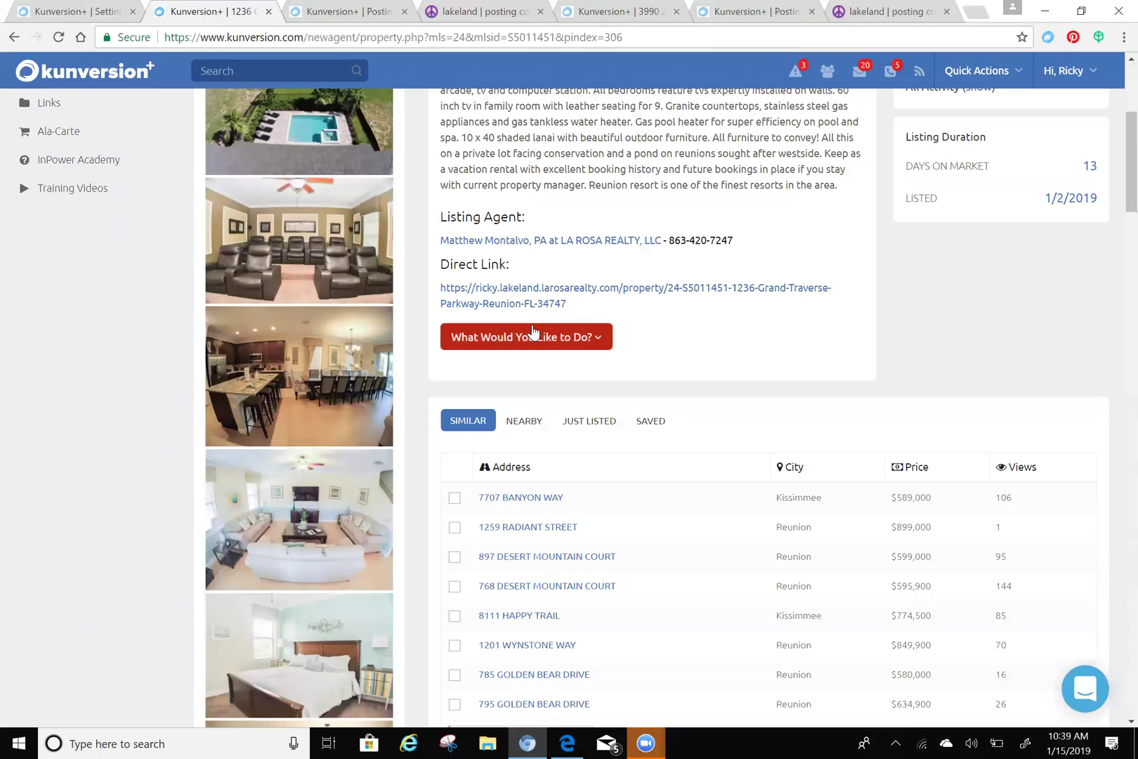
- Share the listing on Facebook, targeting the Florida Homes Solutions page instead of the timeline
left_click(495, 336)
scroll(495, 330, "down", 2)
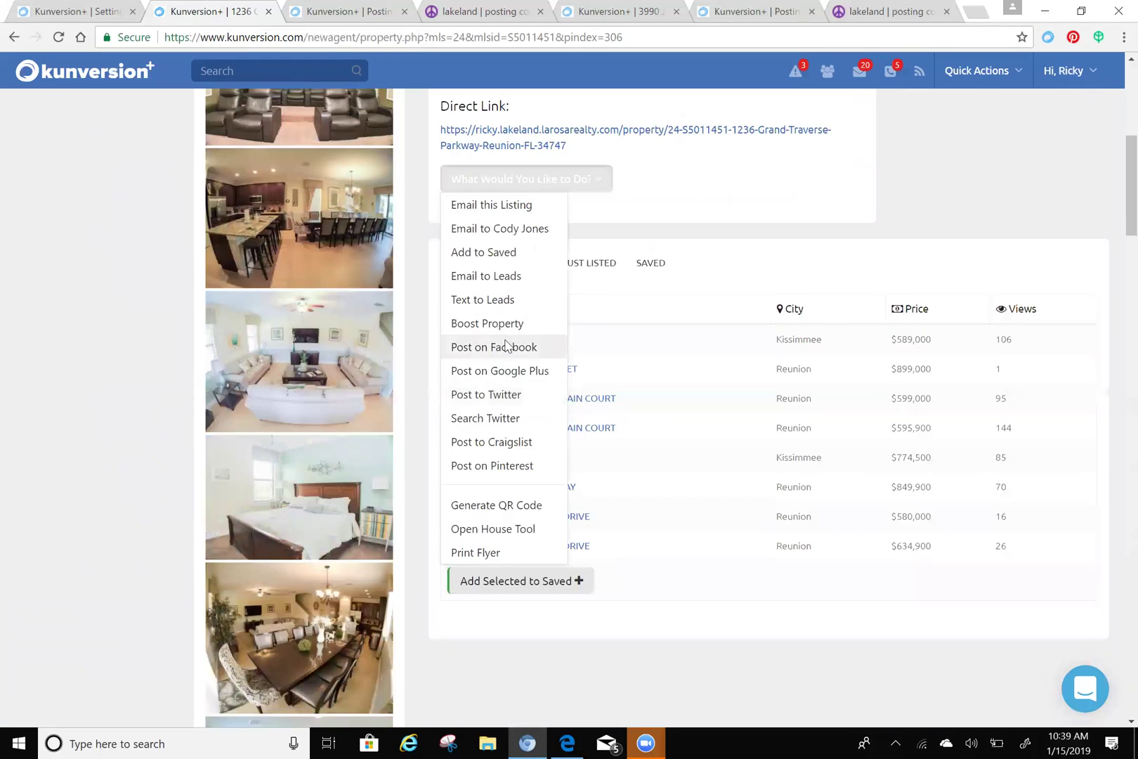
left_click(507, 345)
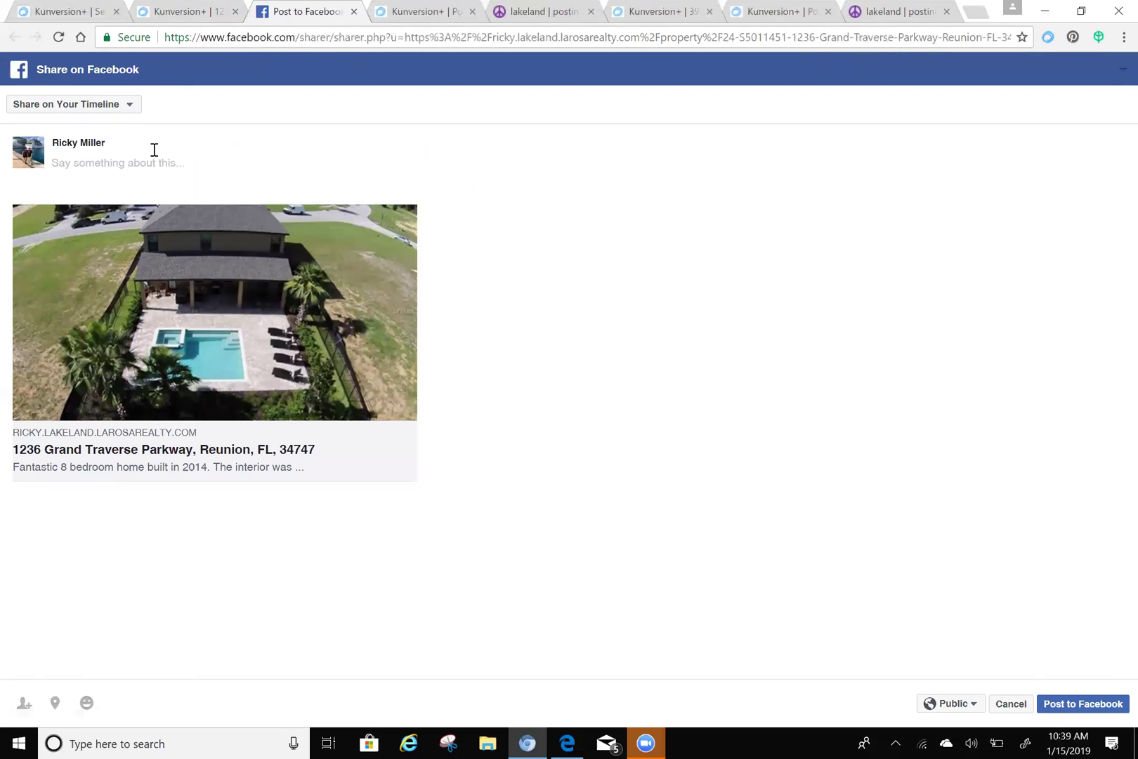
left_click(130, 106)
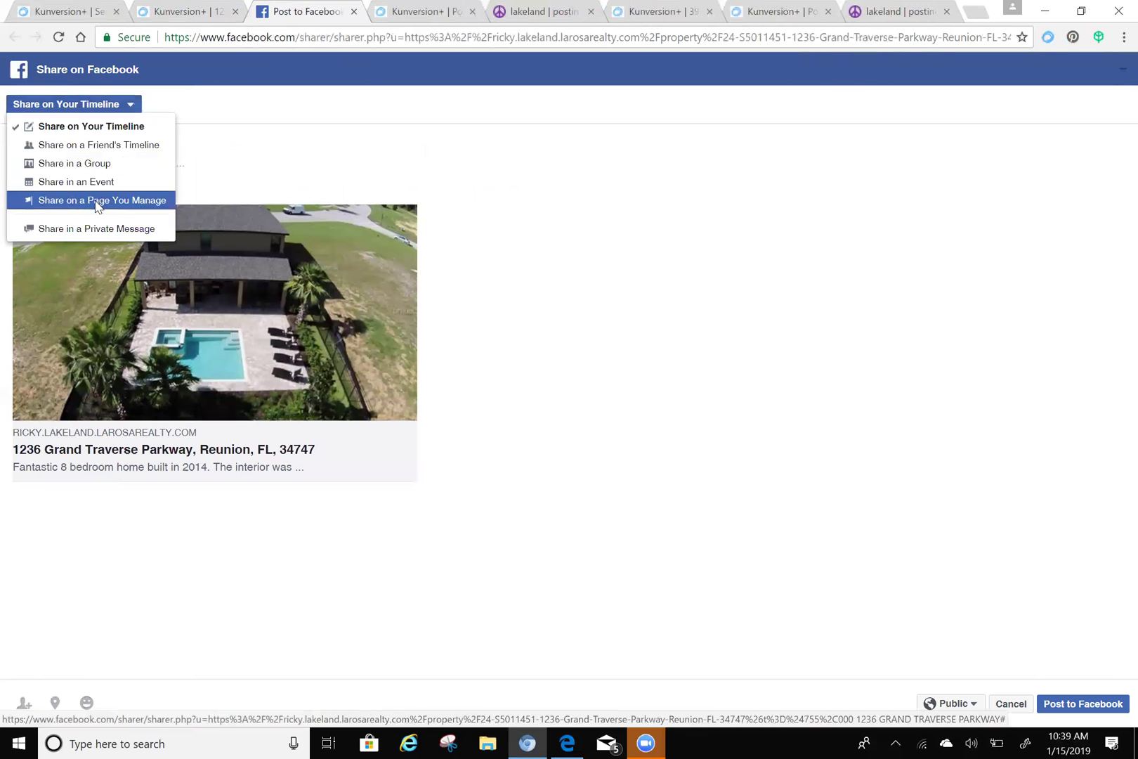
left_click(95, 201)
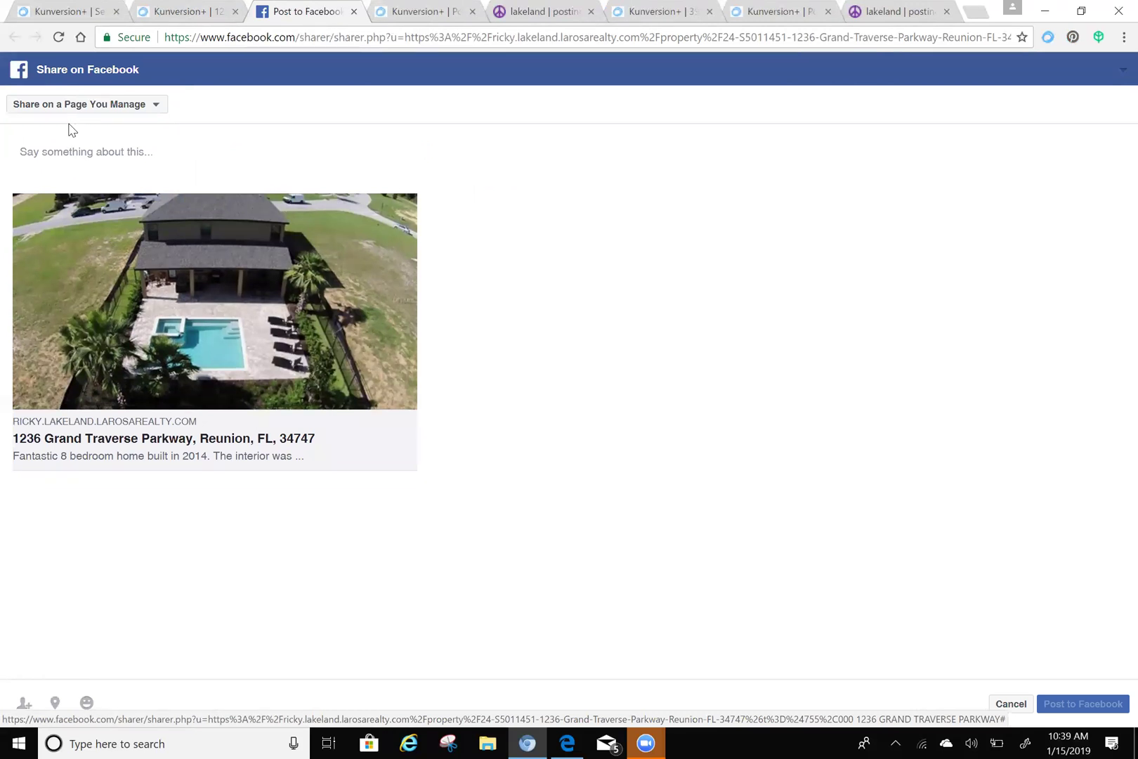
left_click(99, 145)
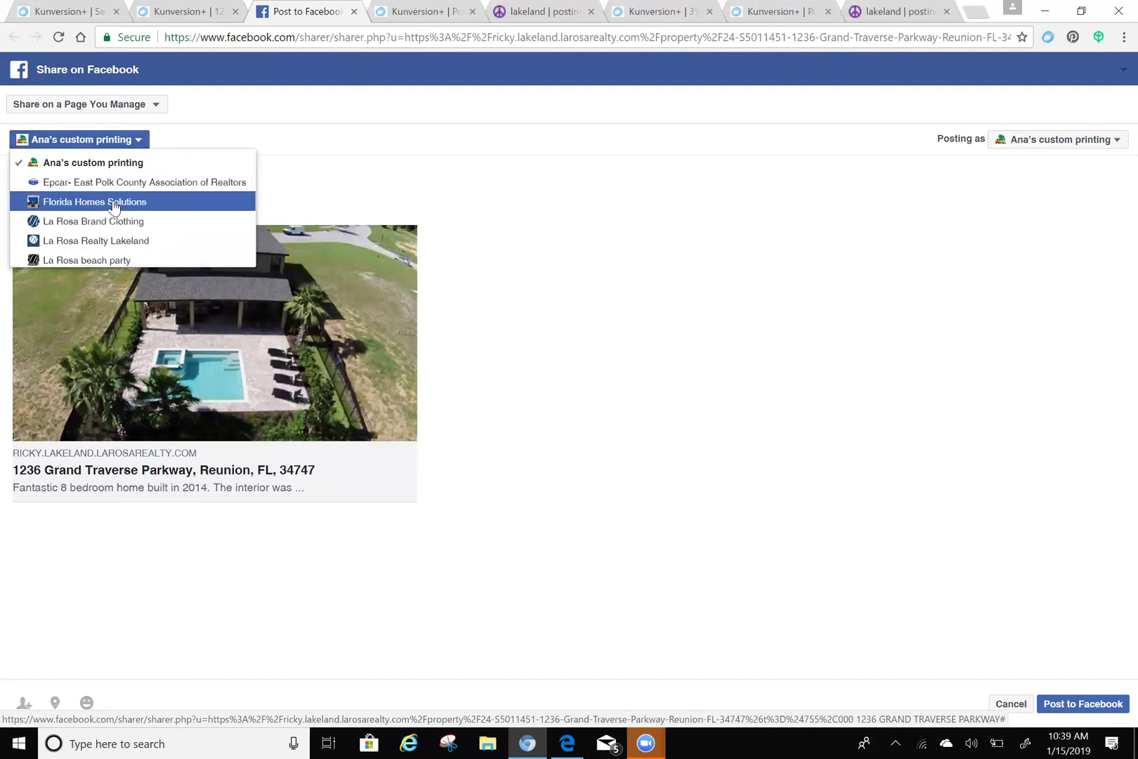
left_click(114, 205)
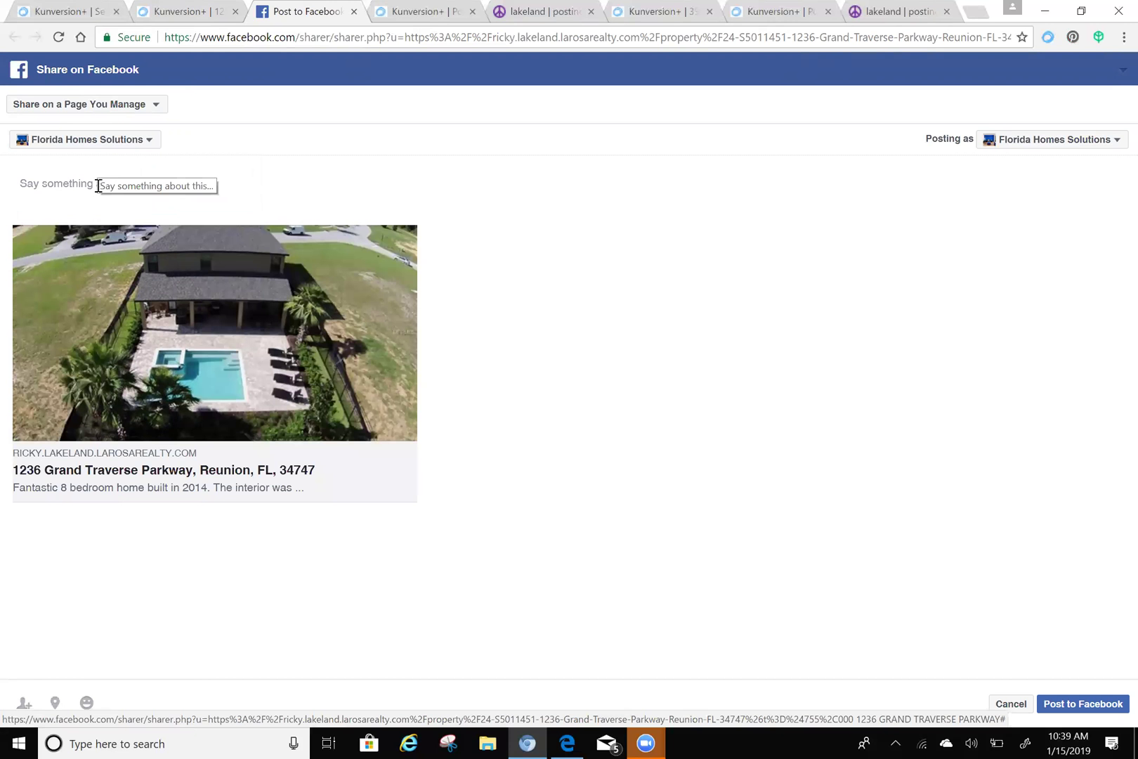
- Add the message 'Test' and post the link to the page
left_click(105, 186)
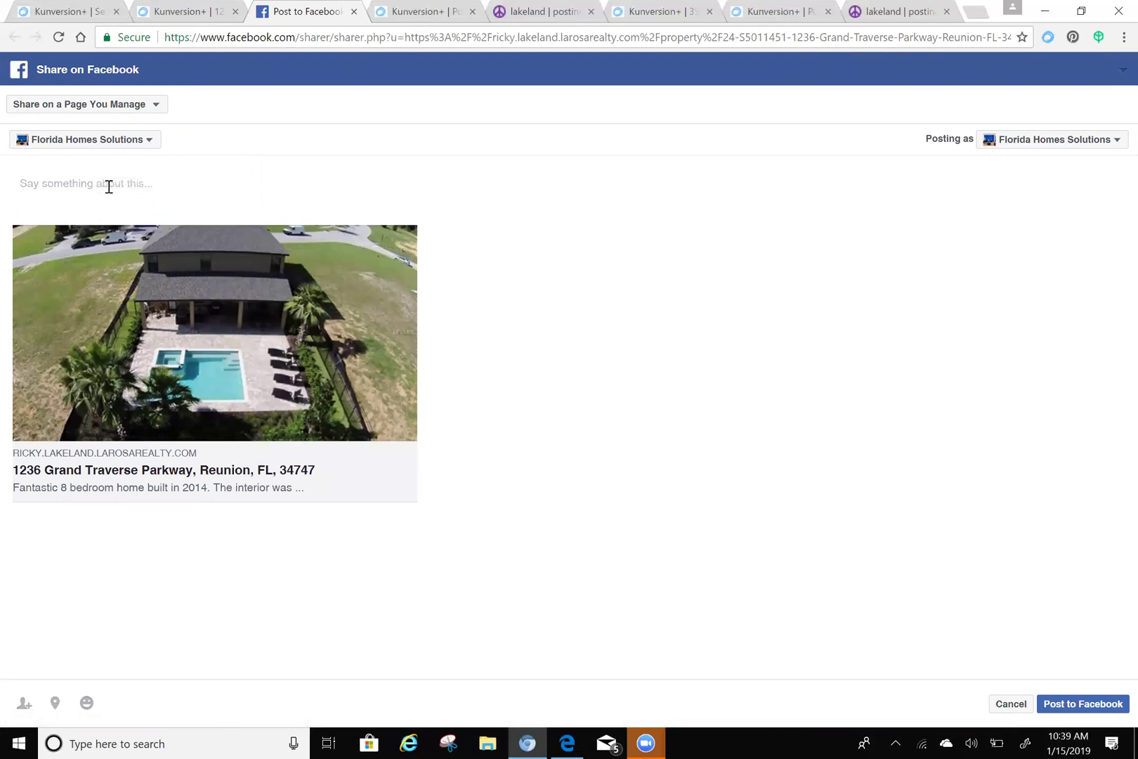
type("Test")
left_click(1087, 711)
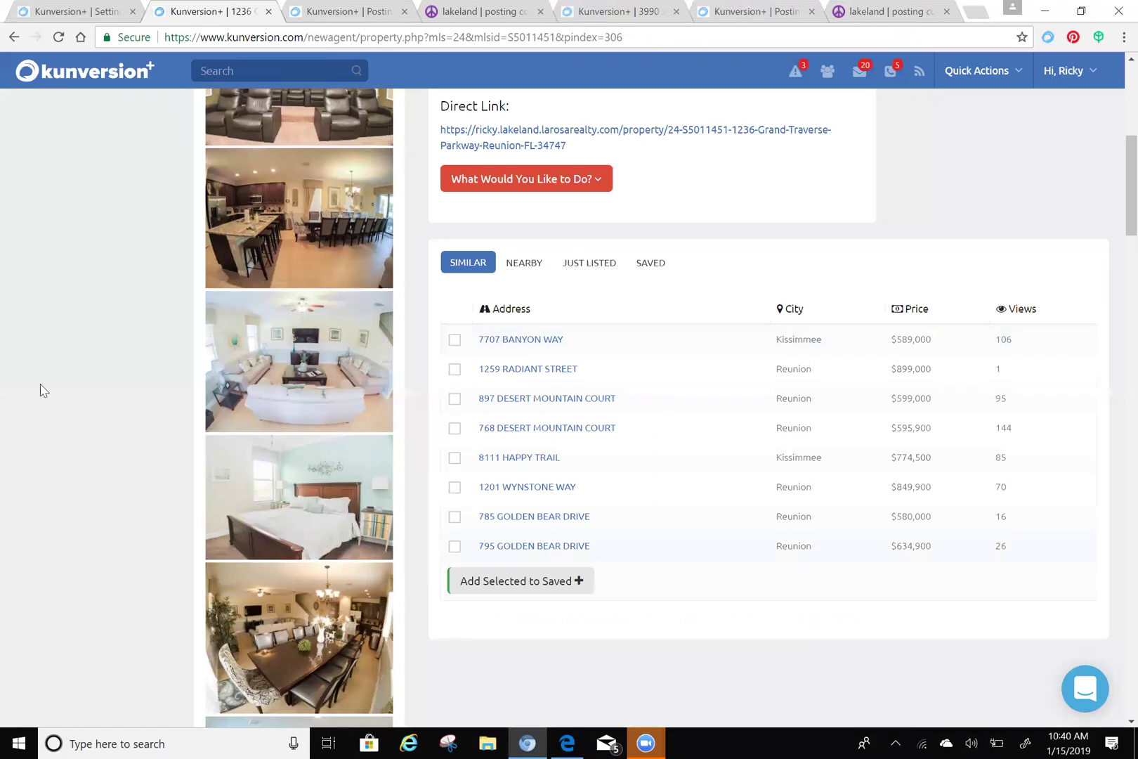
scroll(90, 373, "up", 2)
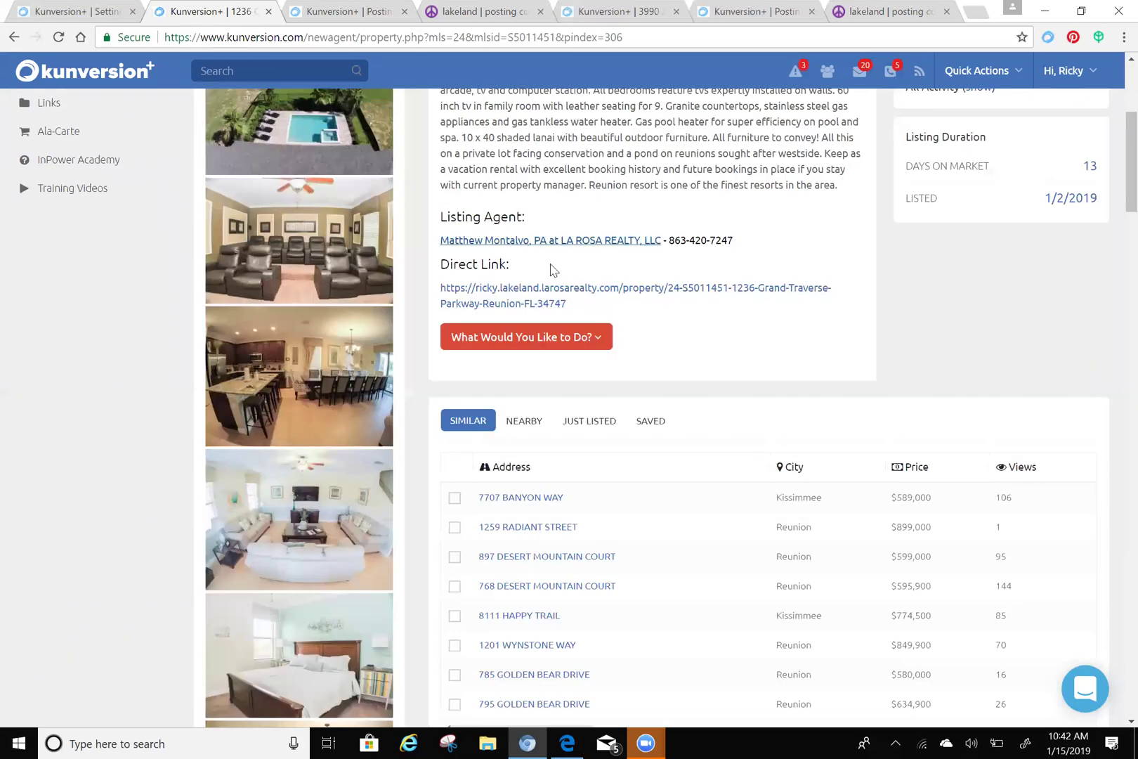
left_click(578, 343)
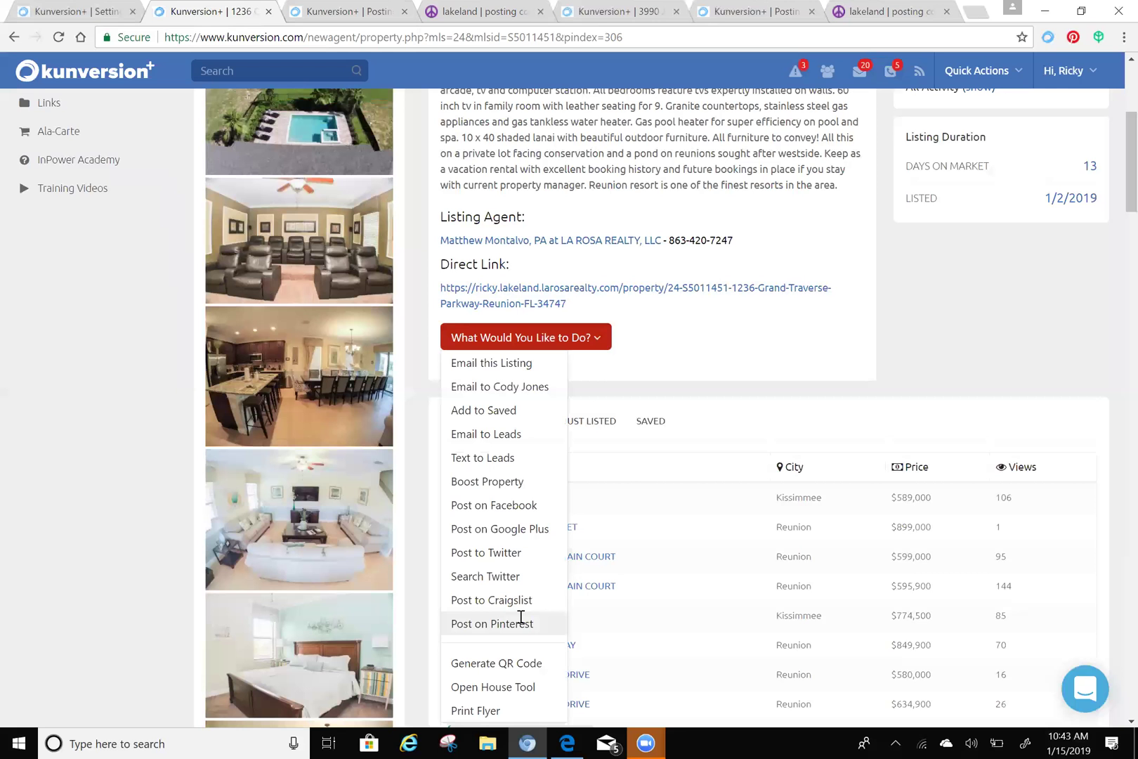
left_click(75, 483)
scroll(77, 477, "up", 1)
scroll(77, 478, "up", 3)
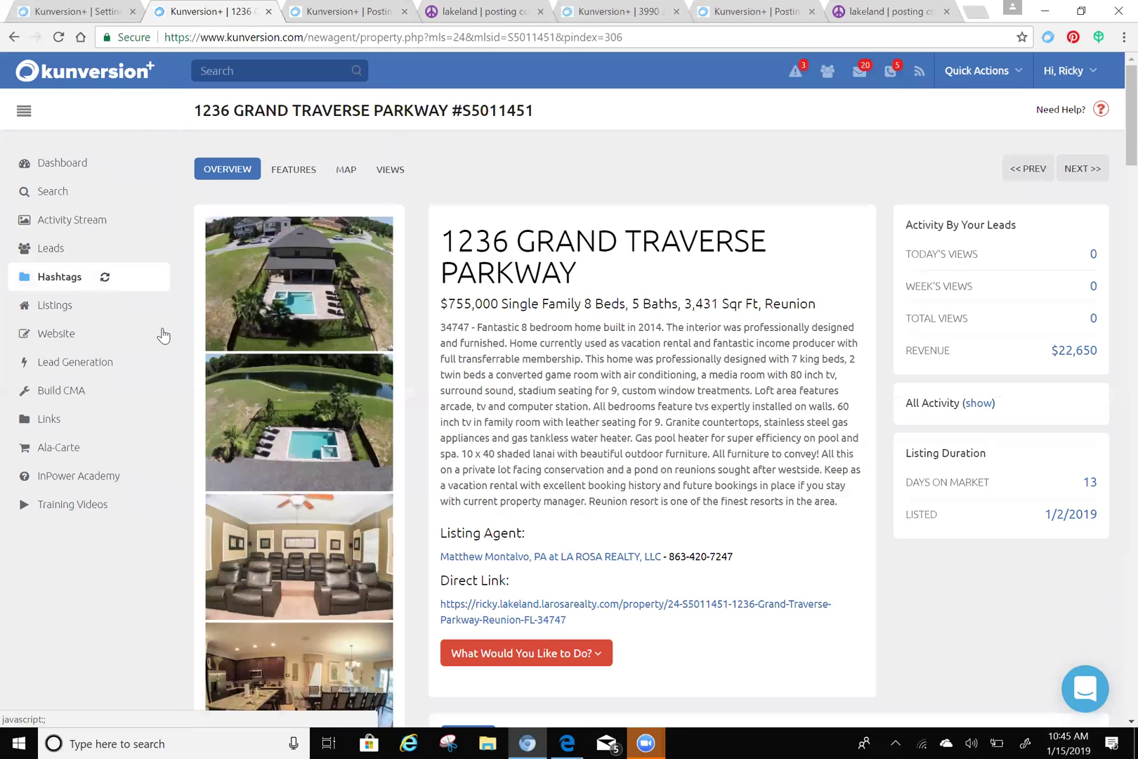
left_click_drag(501, 390, 586, 391)
left_click(587, 391)
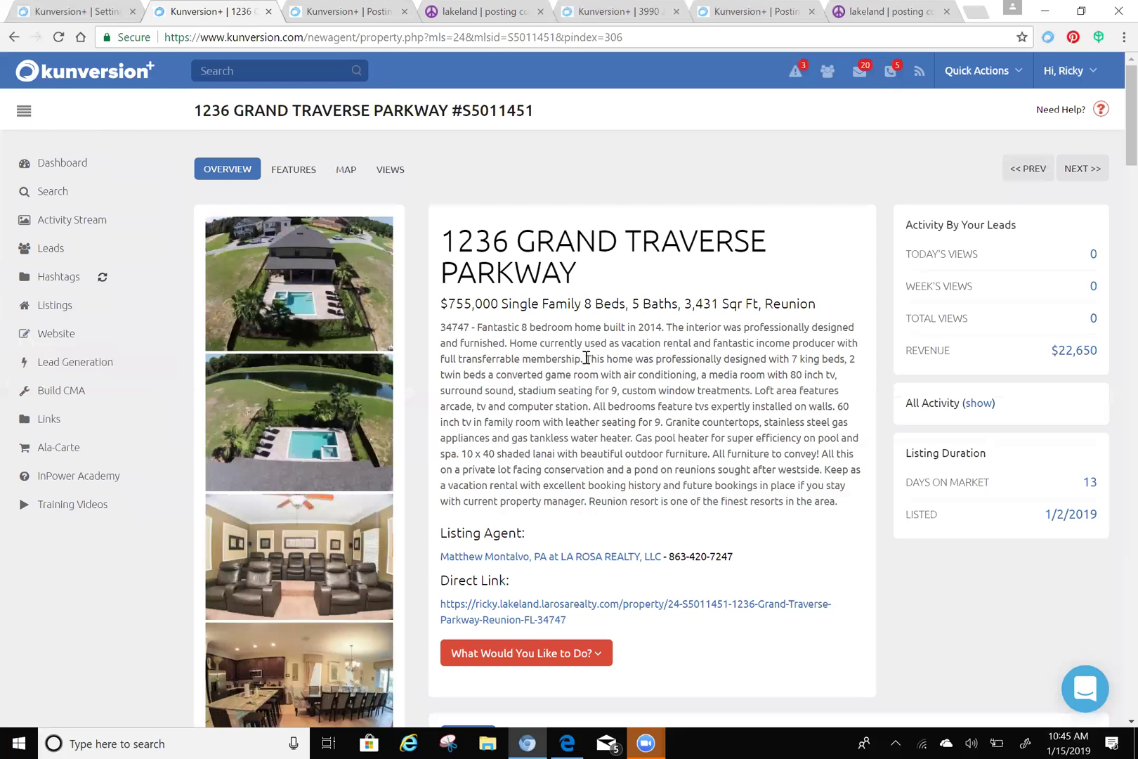
left_click(717, 359, "shift")
left_click(712, 359)
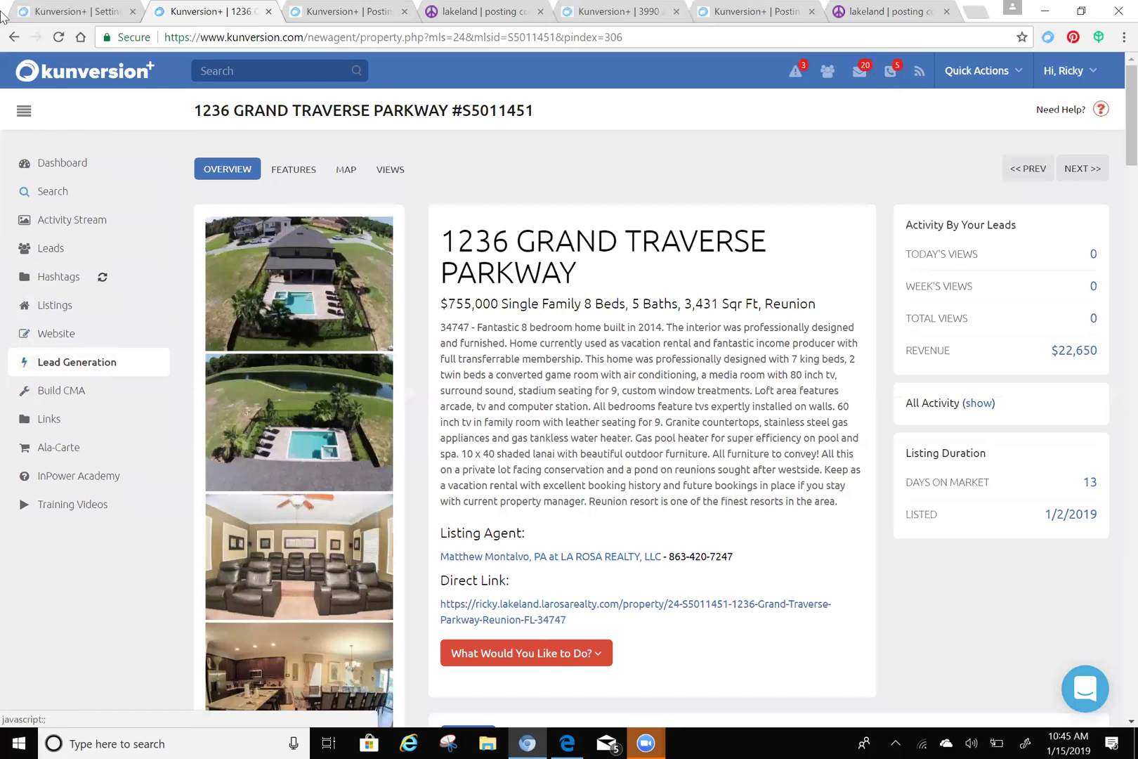
- Open Build Squeeze Page under Lead Generation, then collapse the Lead Generation menu
left_click(65, 366)
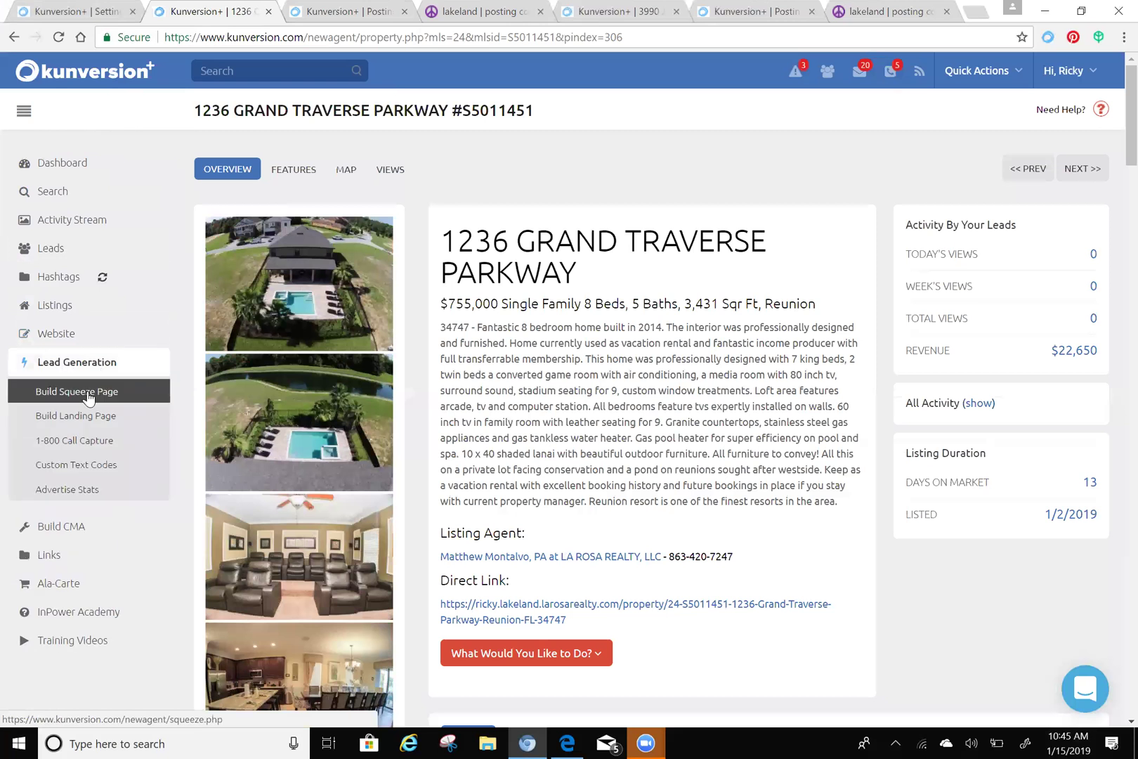
left_click(83, 391)
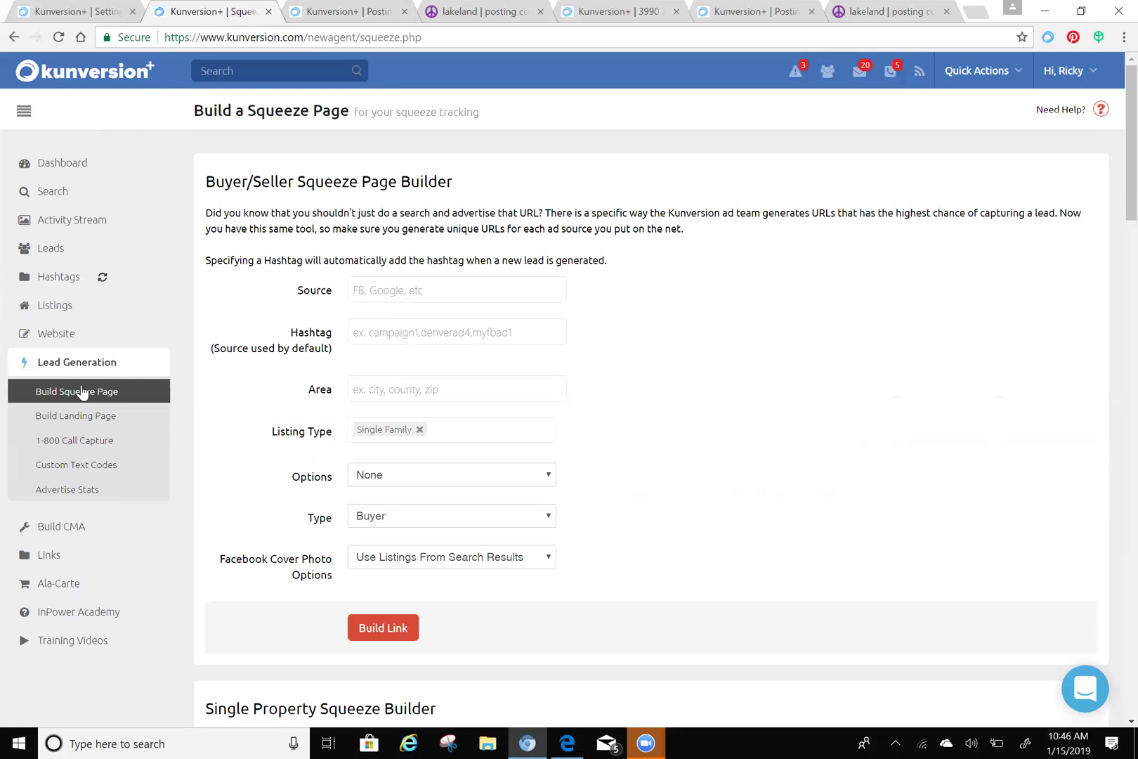
left_click(104, 368)
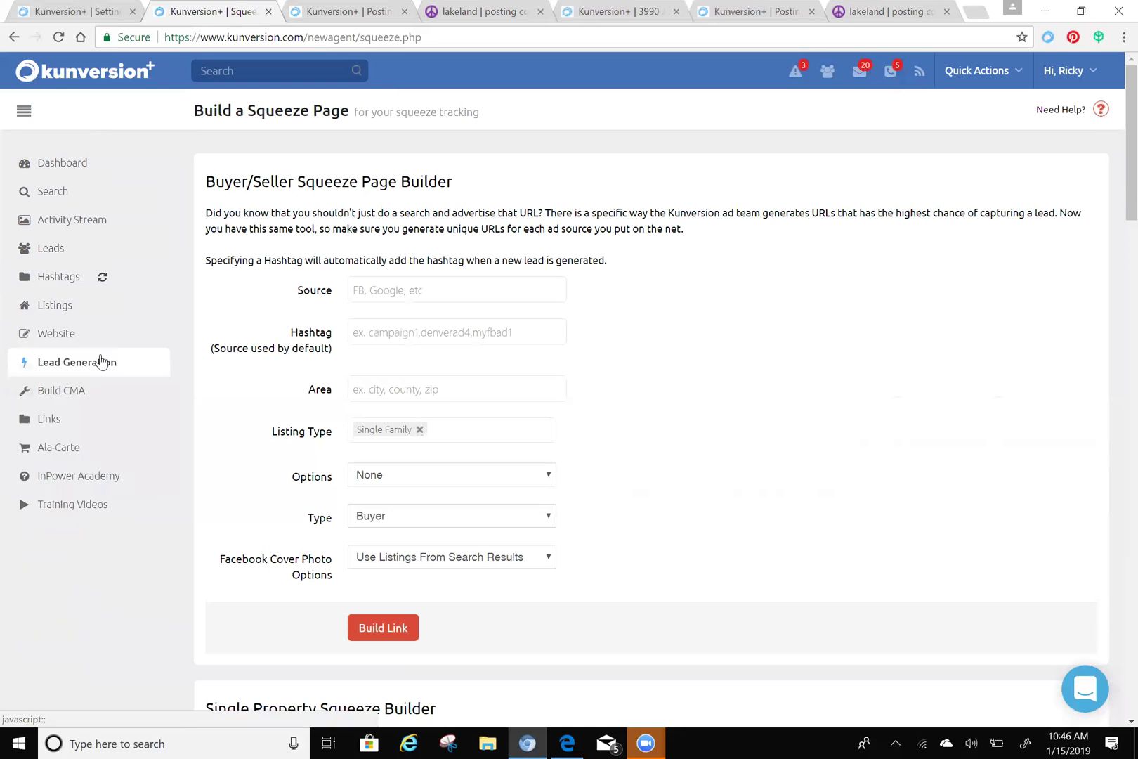
- Open the agent's La Rosa Realty Lakeland public website in its own tab and browse the home page
left_click(70, 338)
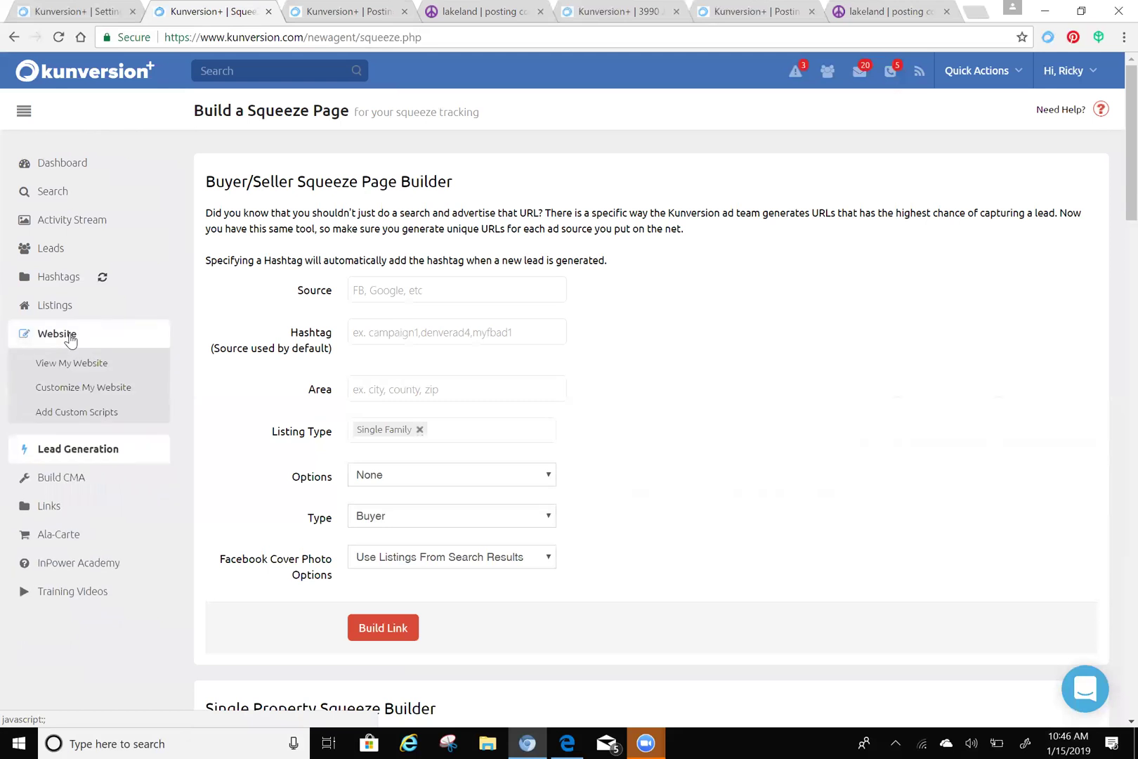
left_click(75, 360)
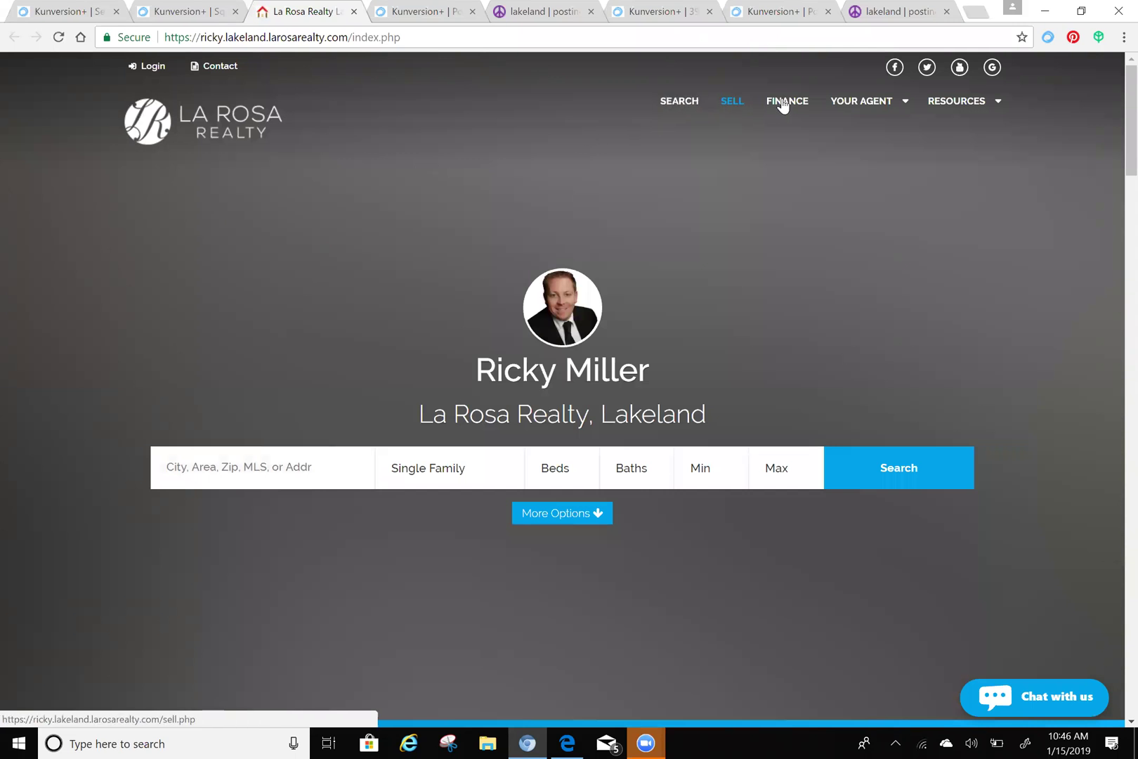
mouse_move(876, 102)
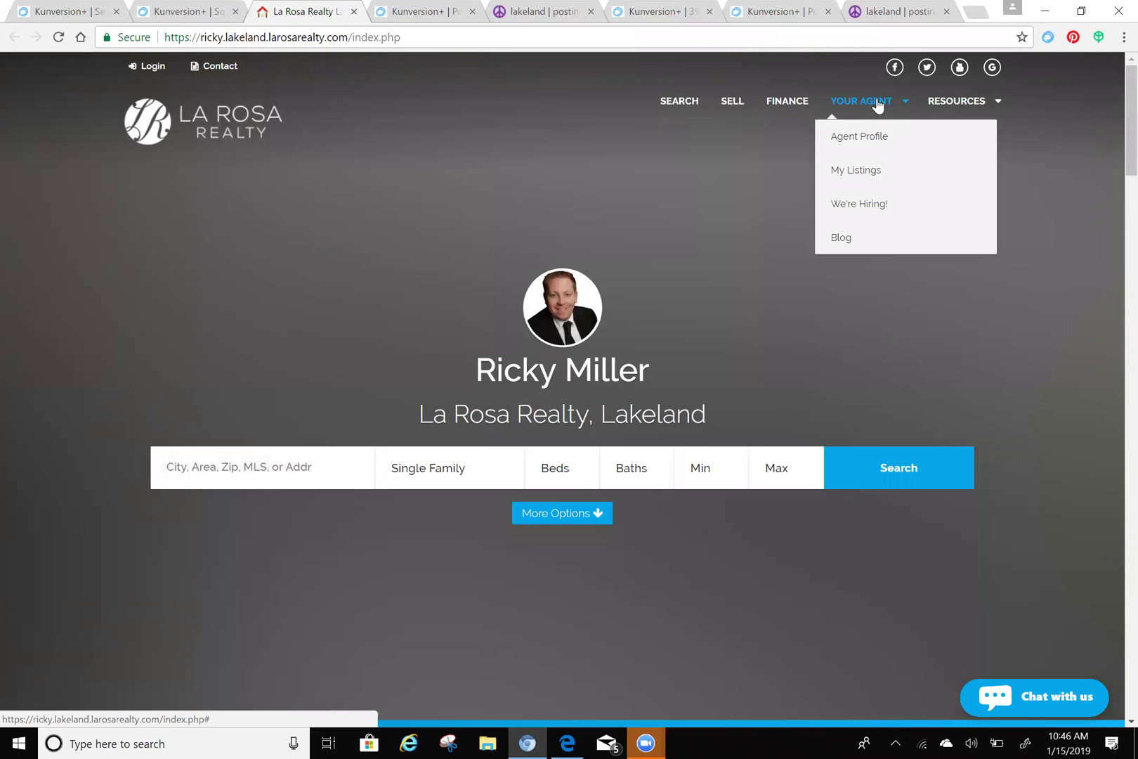
mouse_move(959, 104)
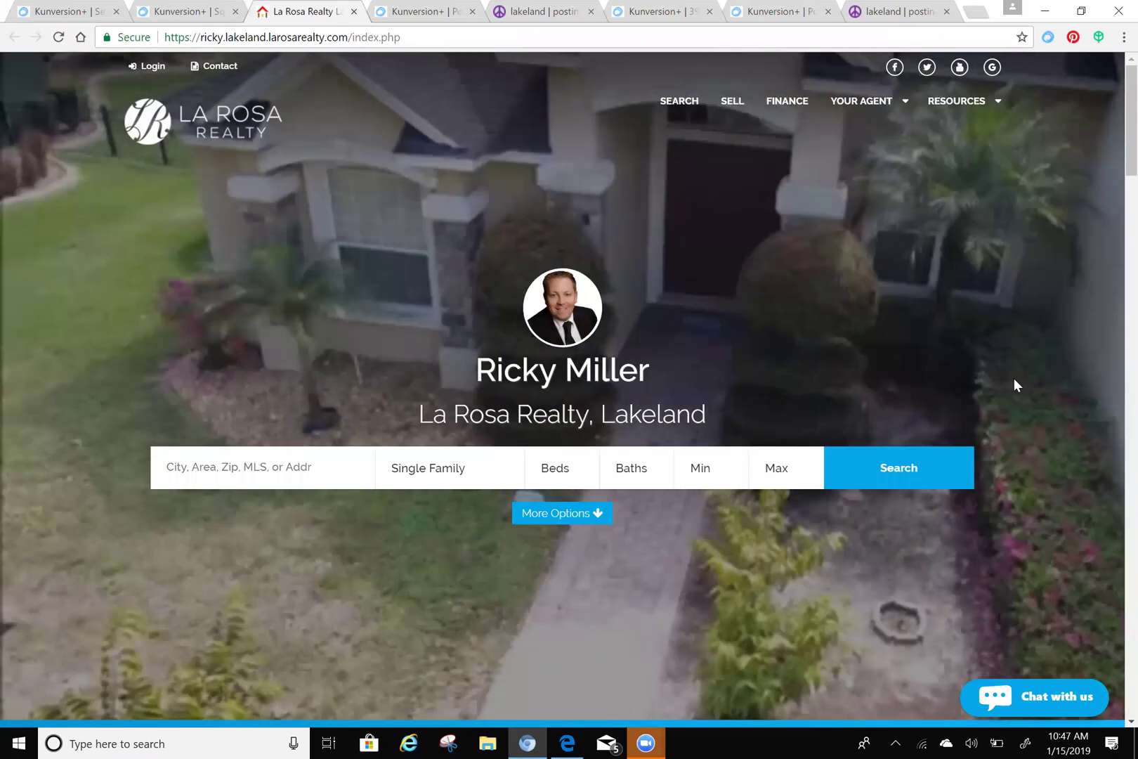
scroll(791, 368, "down", 5)
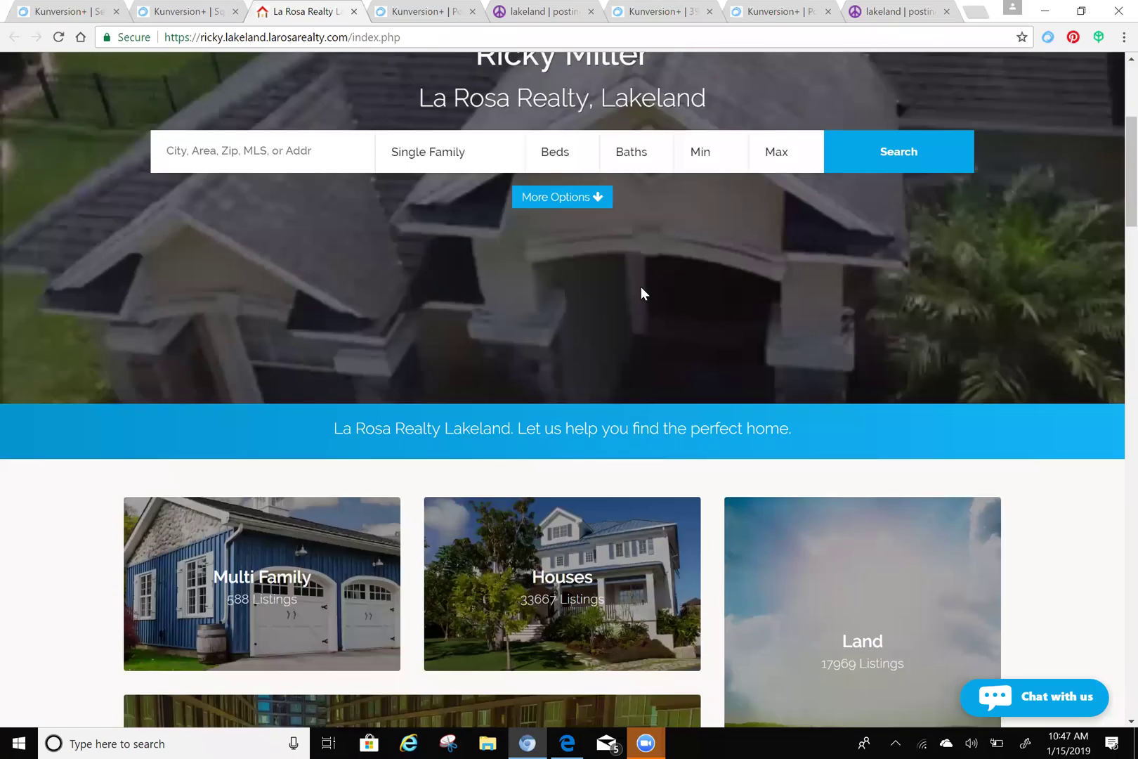
scroll(672, 227, "up", 5)
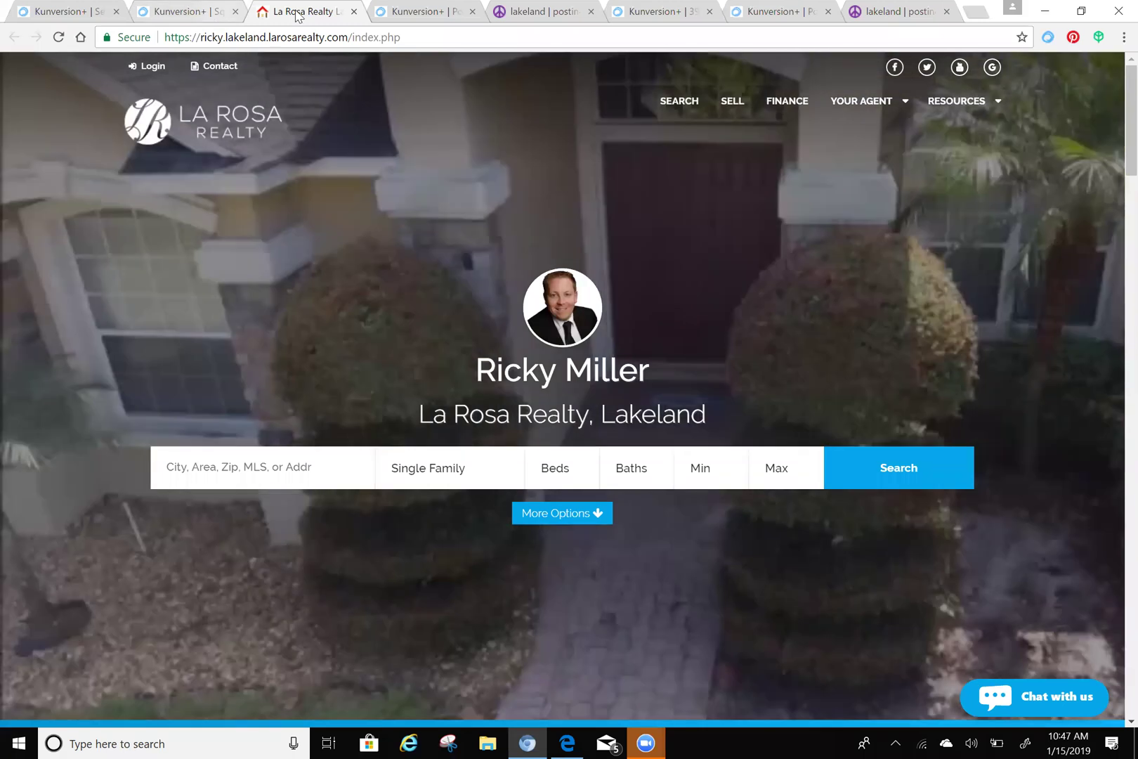
- Close the agent website tab and bring up the Customize My Website settings
left_click(354, 11)
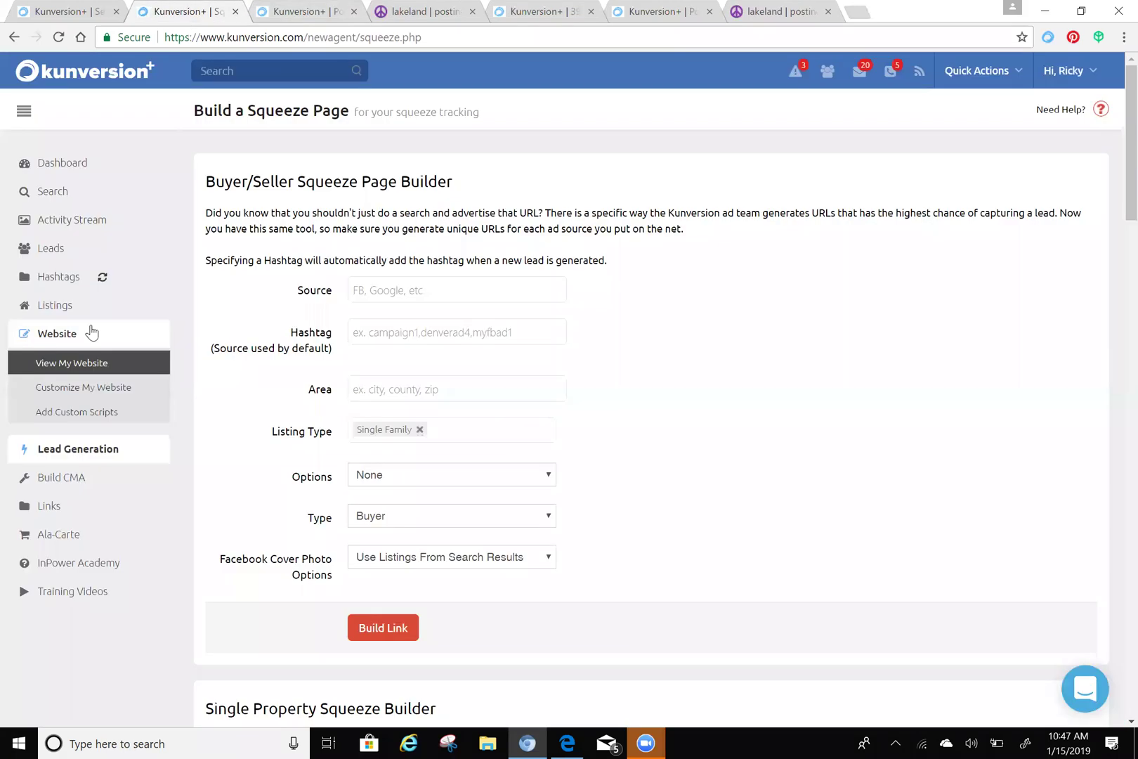
left_click(85, 396)
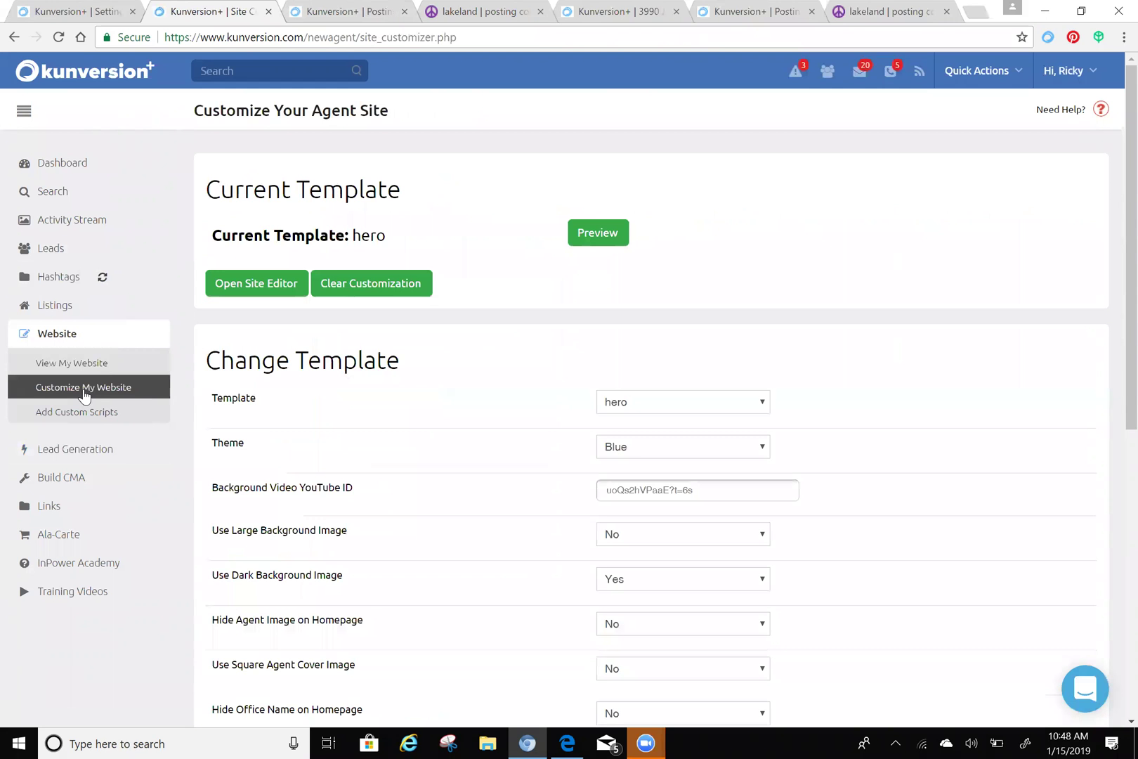
scroll(429, 459, "down", 5)
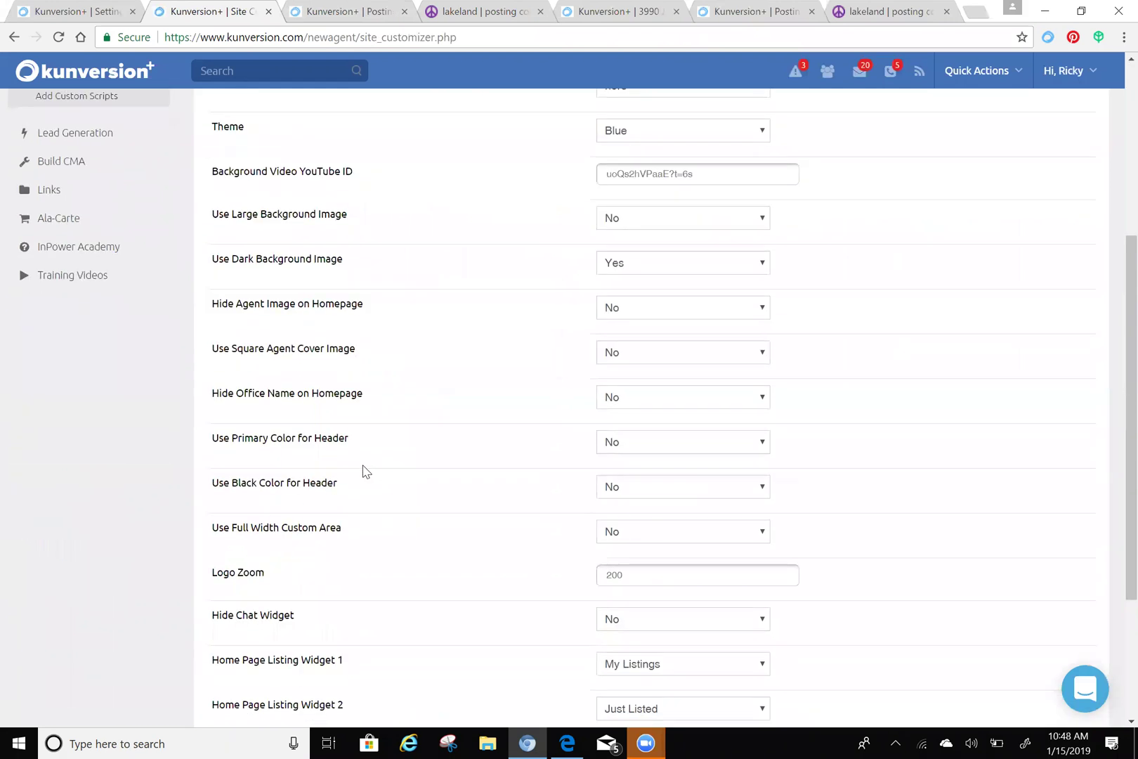
scroll(365, 471, "down", 3)
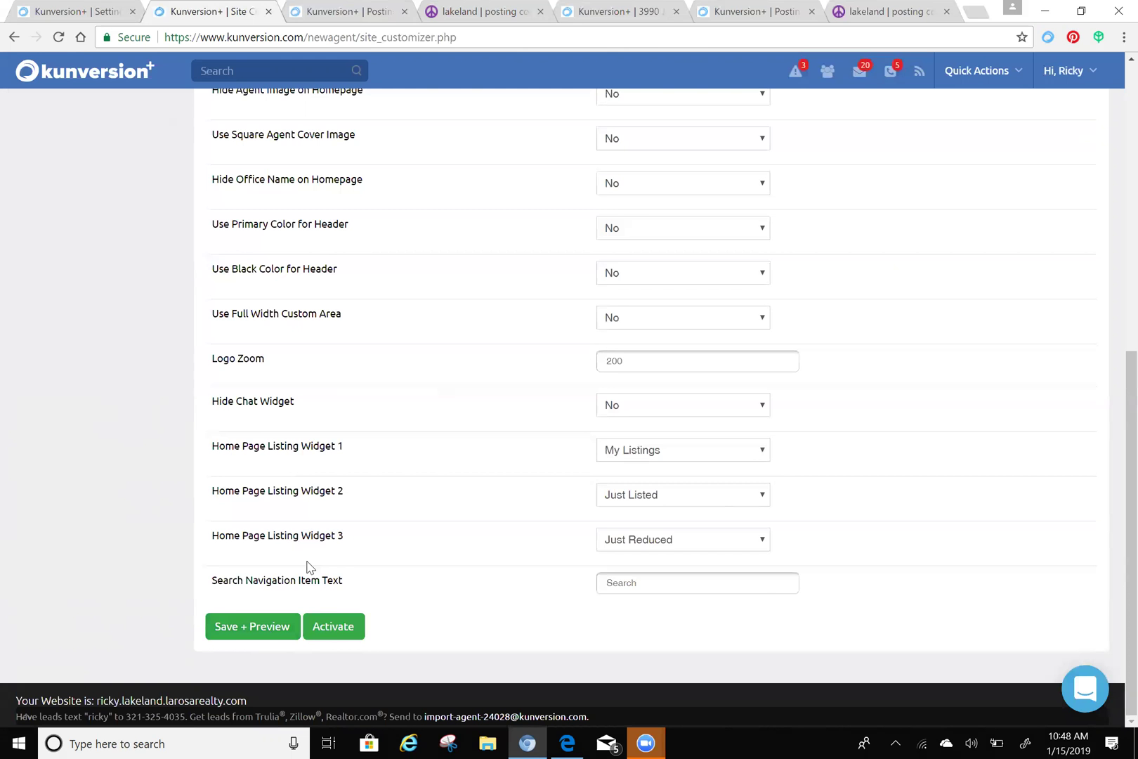
scroll(351, 485, "up", 9)
scroll(437, 399, "down", 3)
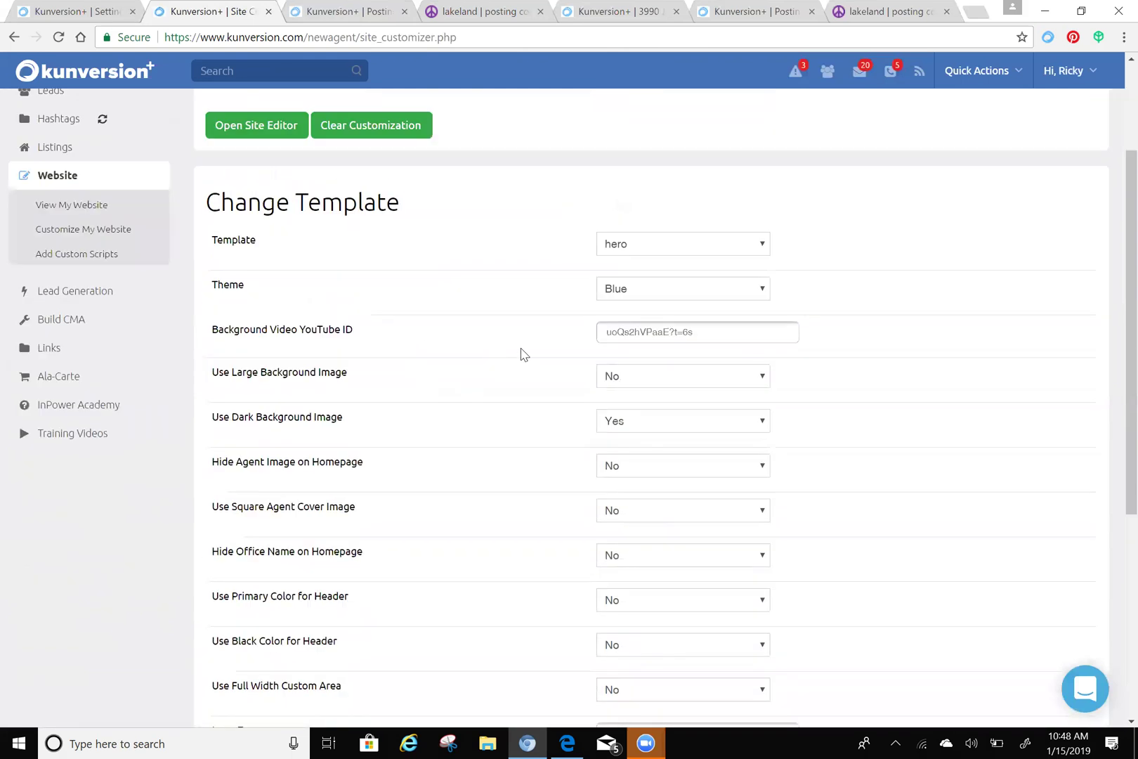
- Review the Theme dropdown choices and leave the site theme set to Blue
left_click(717, 291)
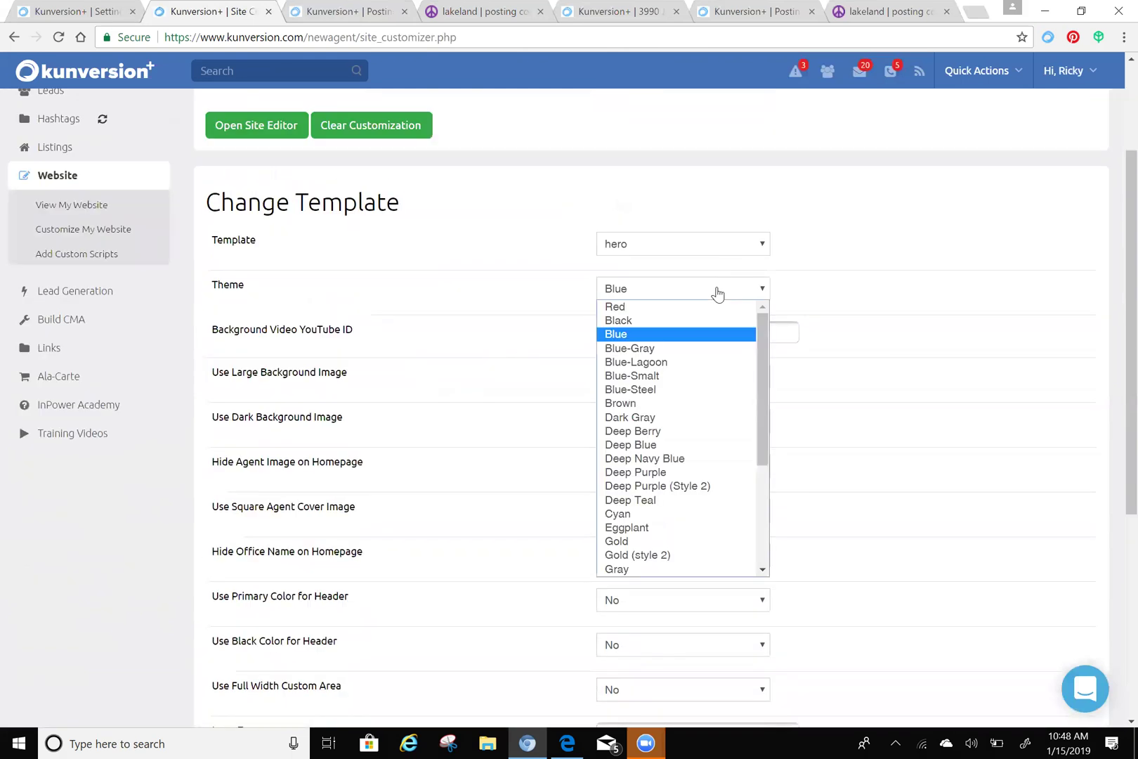
scroll(711, 407, "down", 3)
scroll(729, 399, "up", 3)
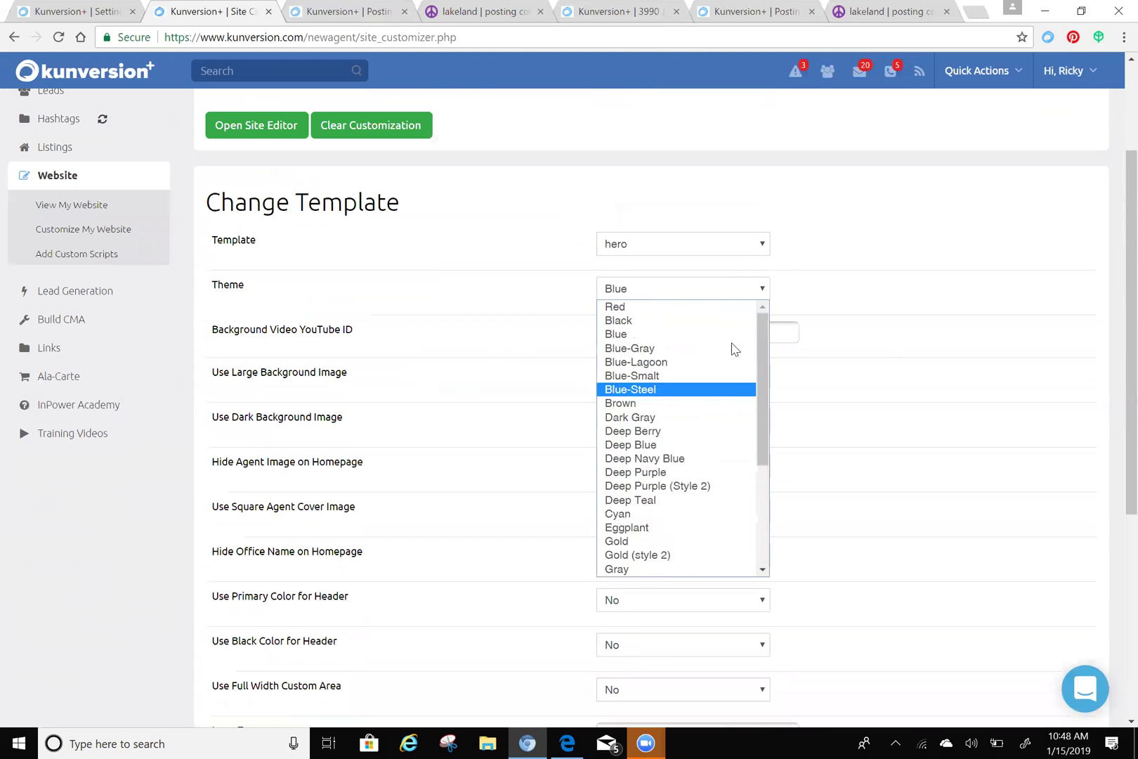
left_click(1015, 221)
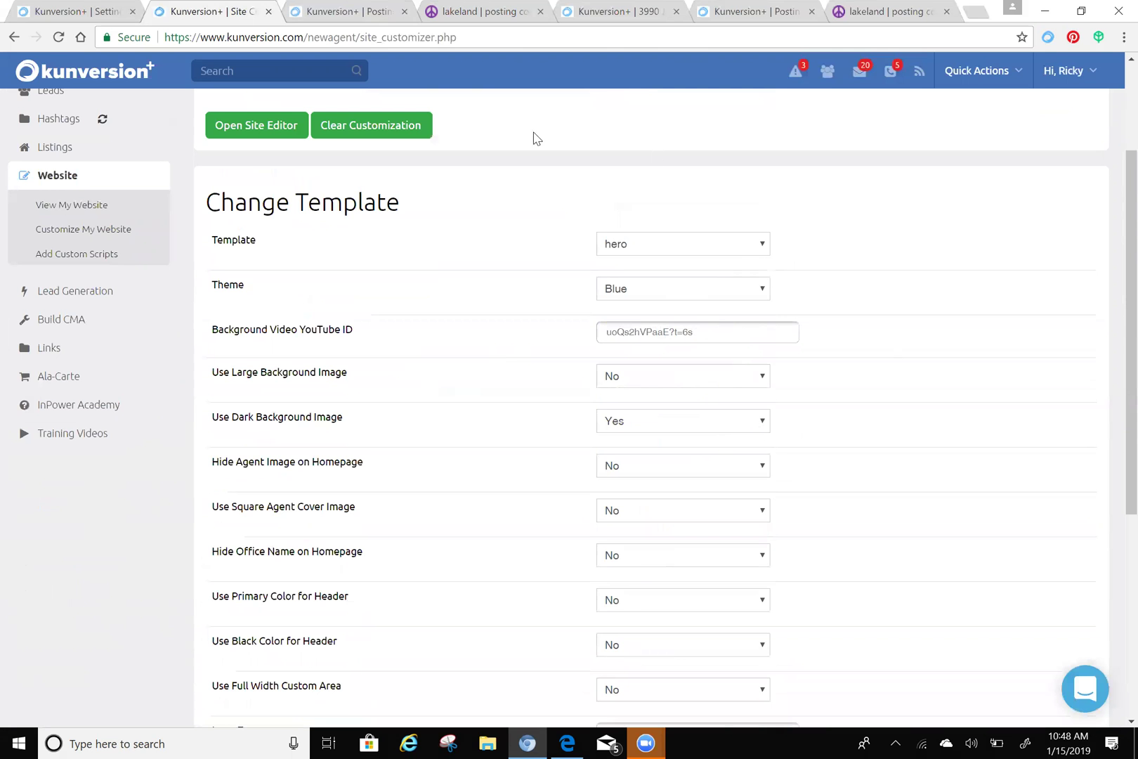
- Open the Build Squeeze Page screen and scroll to the visits, leads and sign-up table per source
left_click(85, 294)
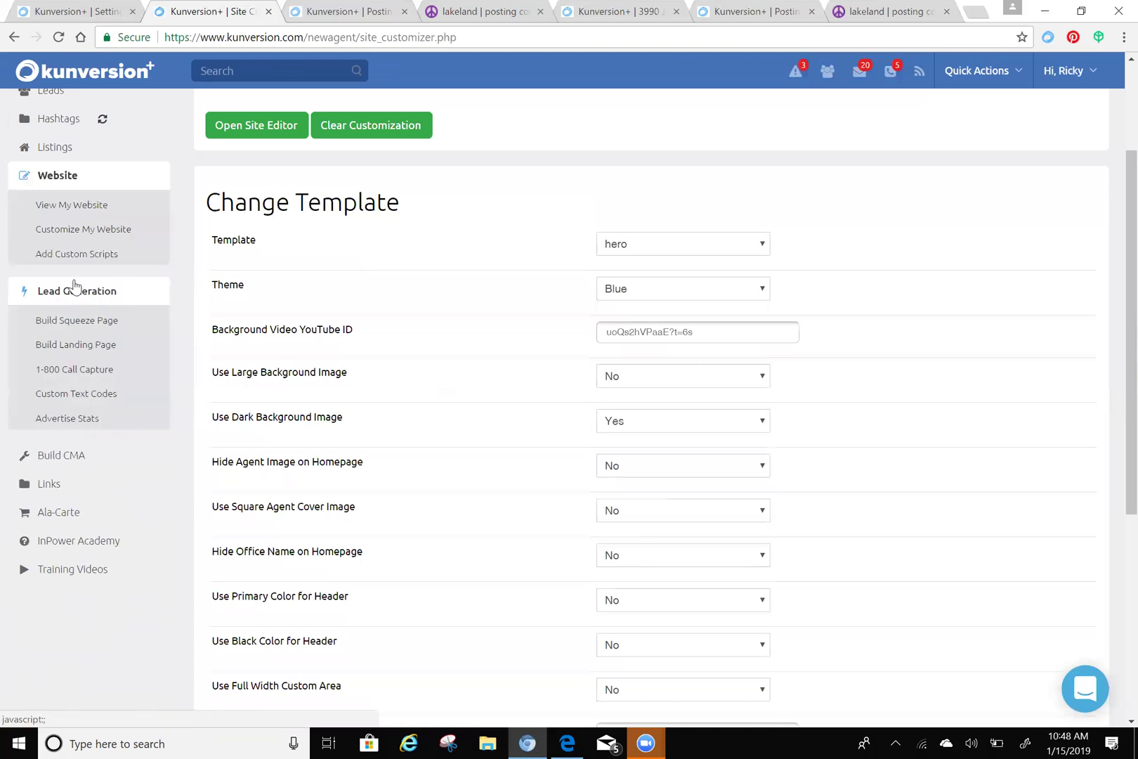
left_click(85, 321)
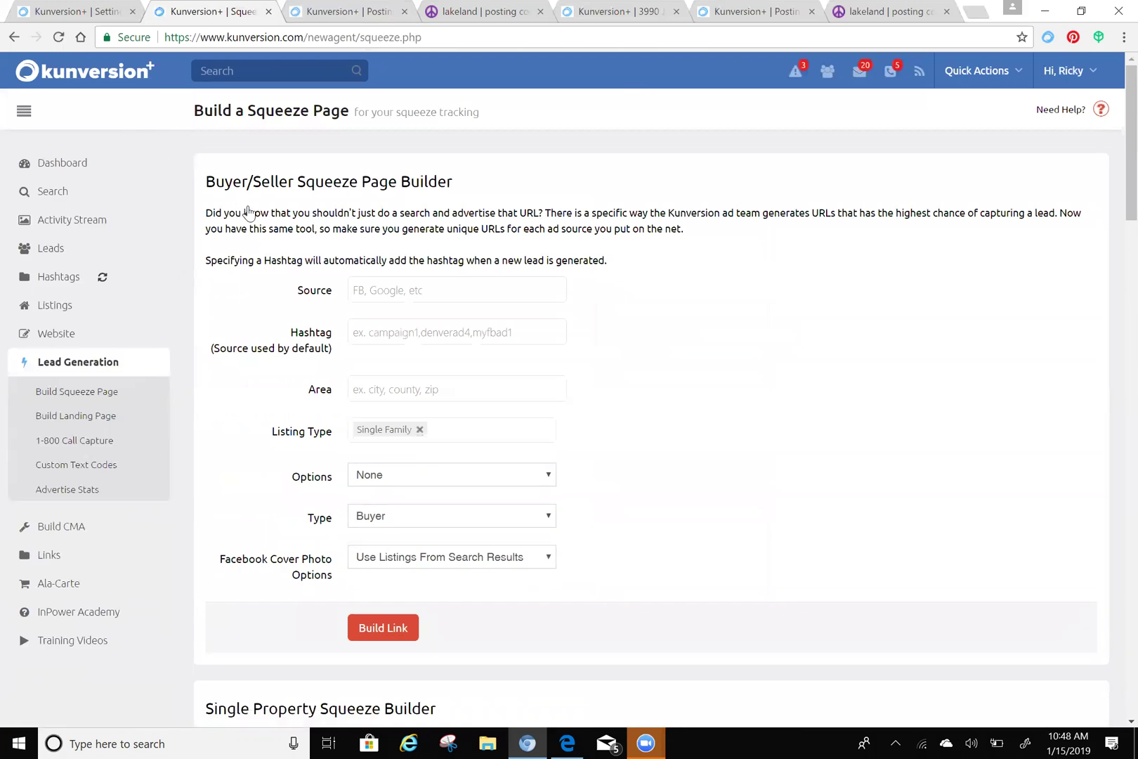
scroll(232, 217, "down", 20)
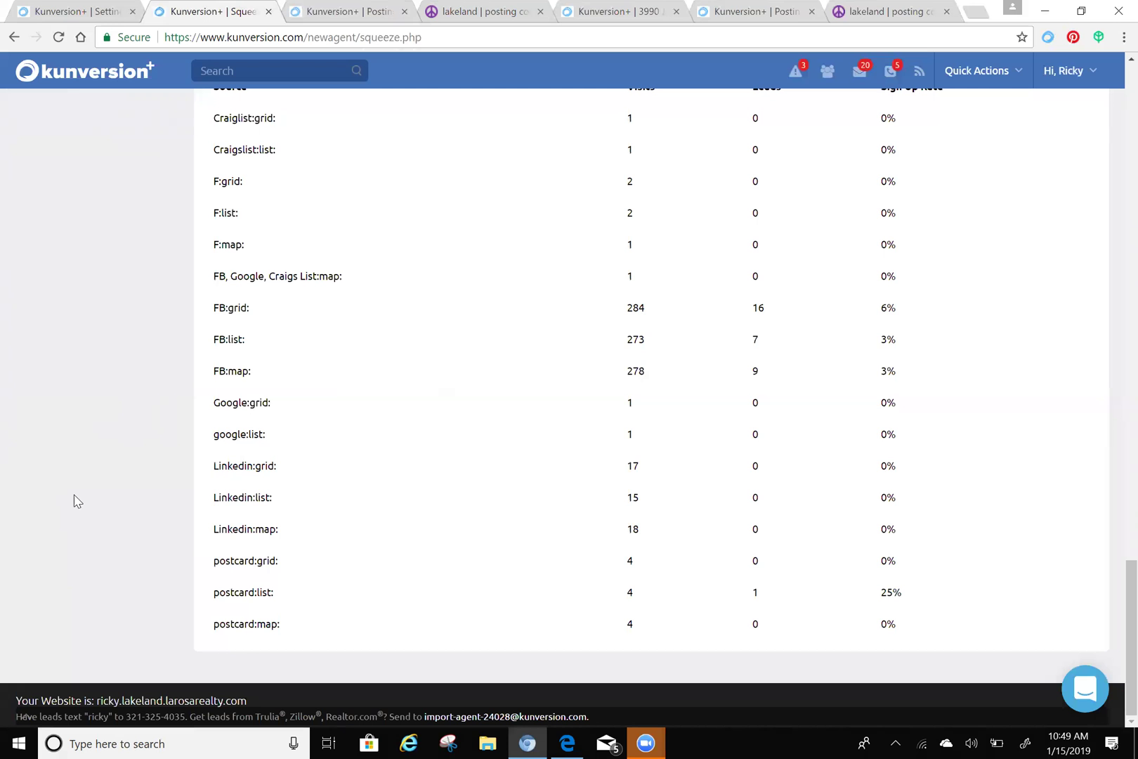
left_click_drag(103, 700, 255, 700)
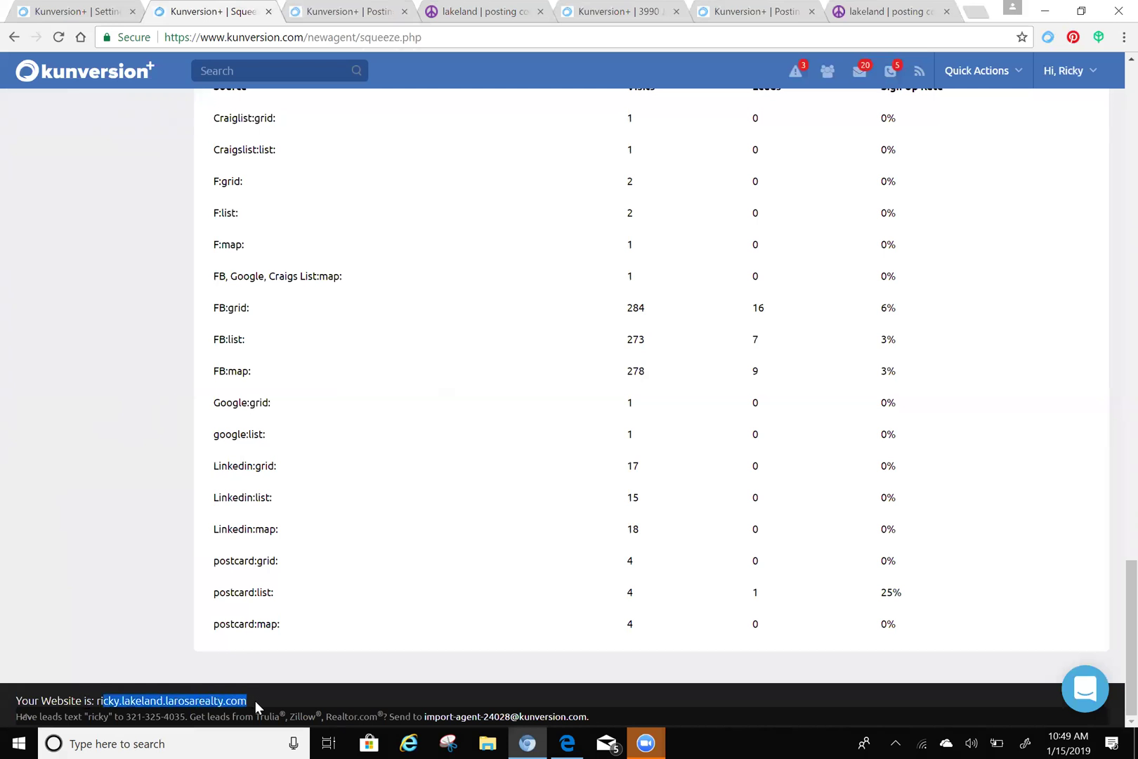
left_click(260, 701)
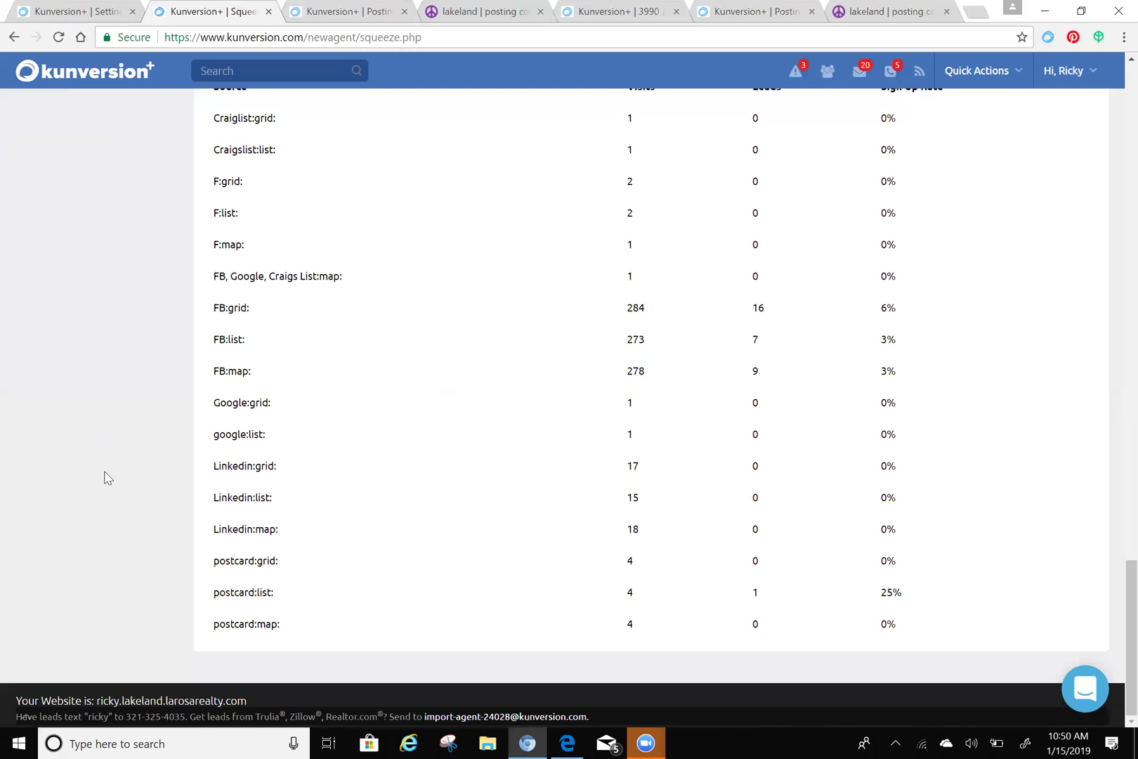
scroll(108, 477, "up", 15)
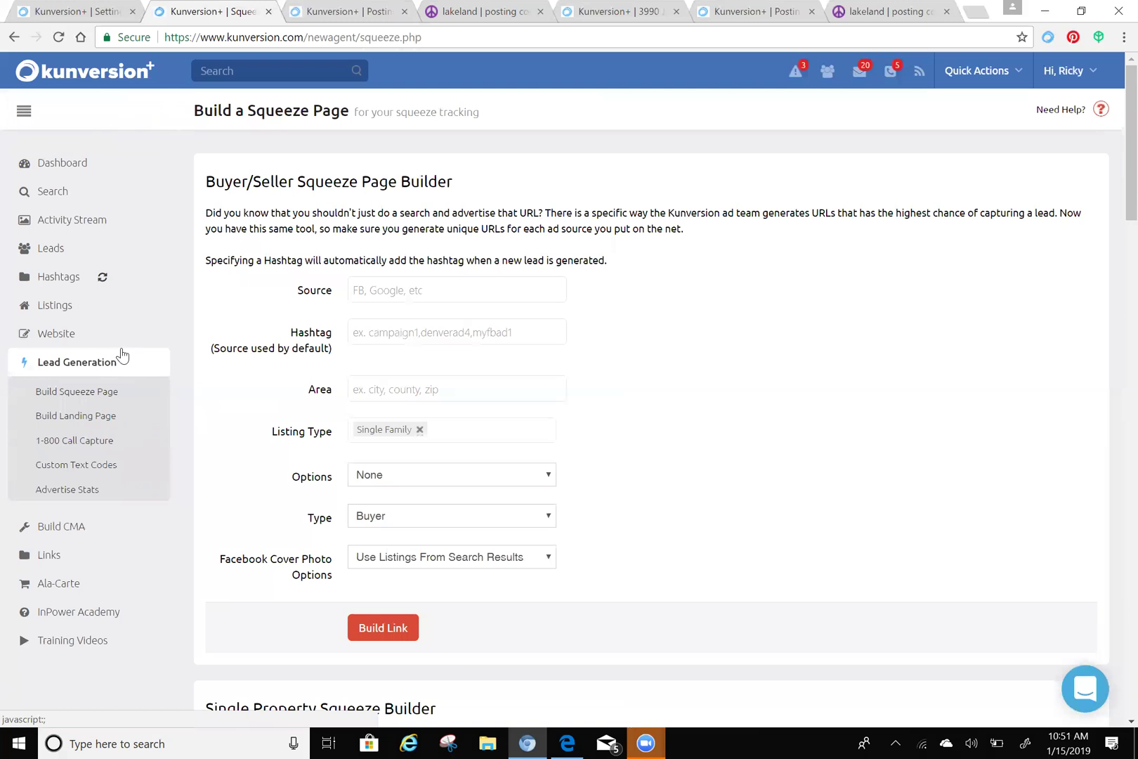
- Reopen the squeeze page builder form and set its Source to 'fb'
left_click(122, 355)
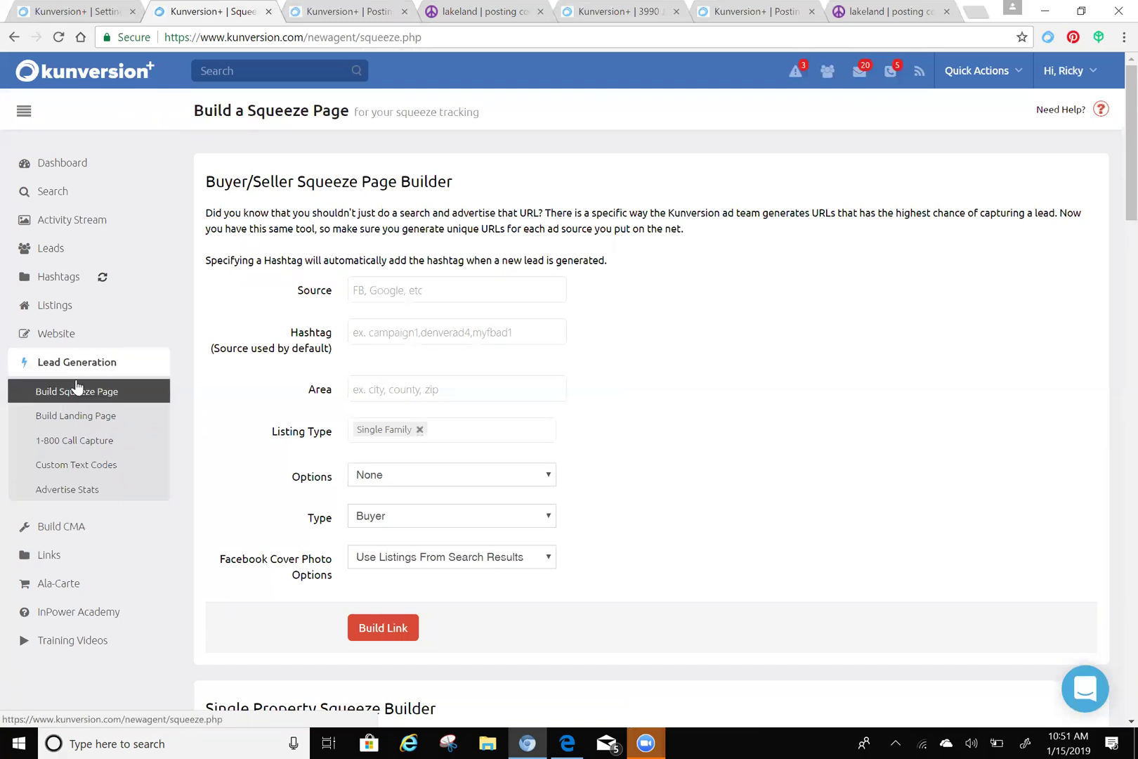
left_click(449, 289)
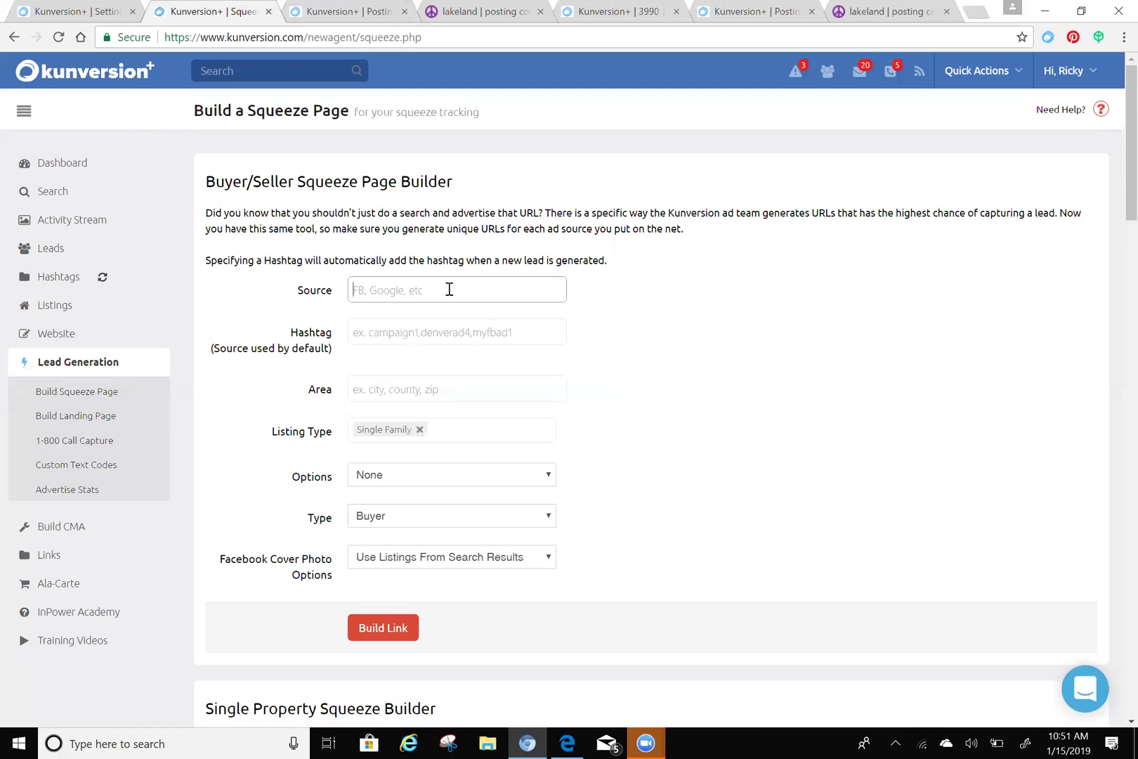
type("fb")
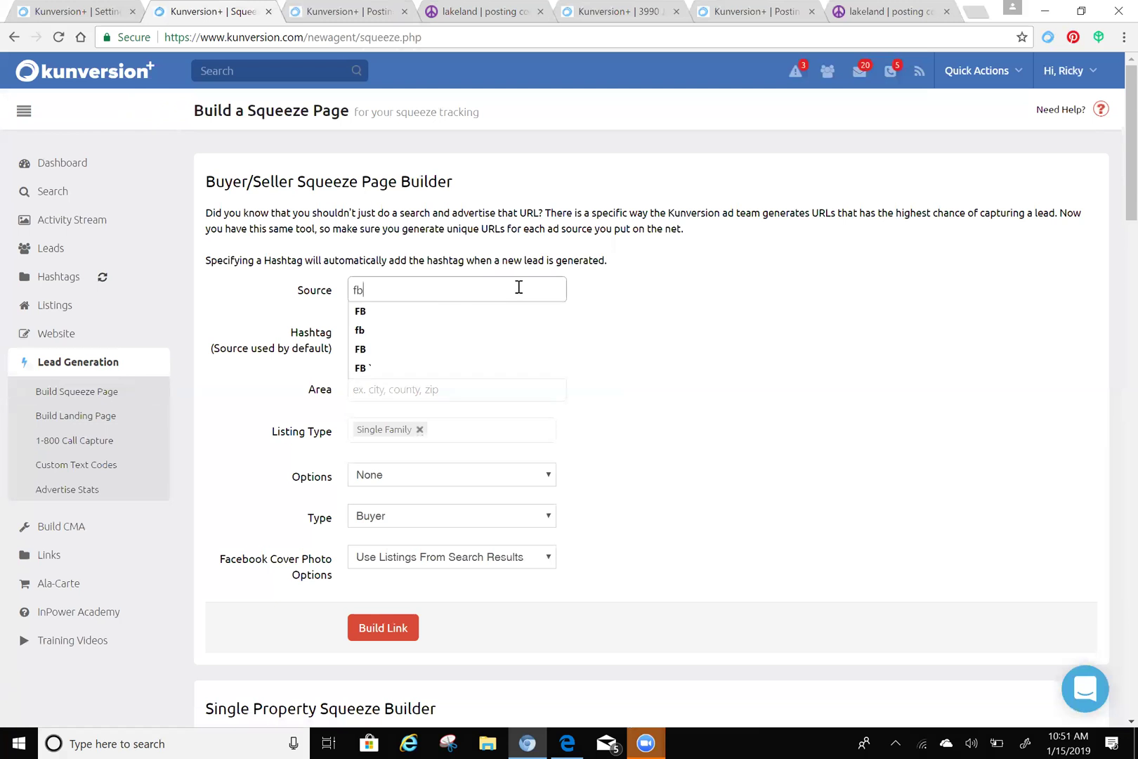
left_click(631, 280)
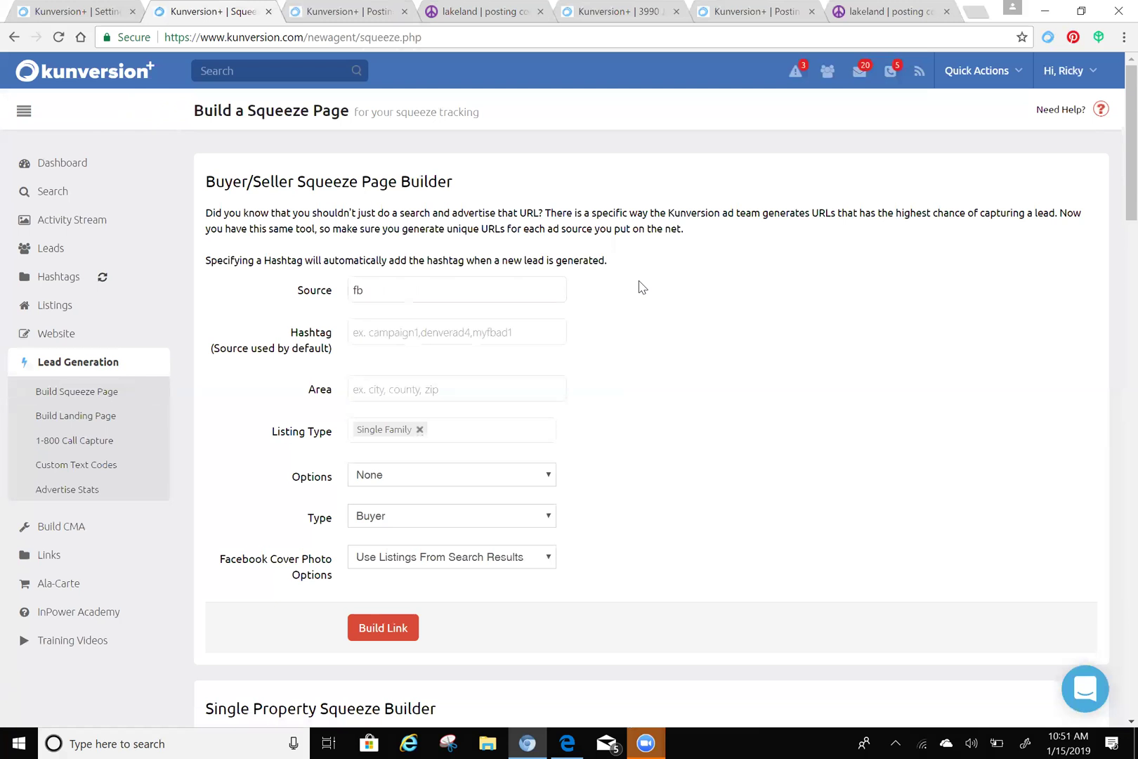
- Enter 'pool' as the Hashtag, then bring up the Quick Actions list
left_click(417, 321)
type("pool")
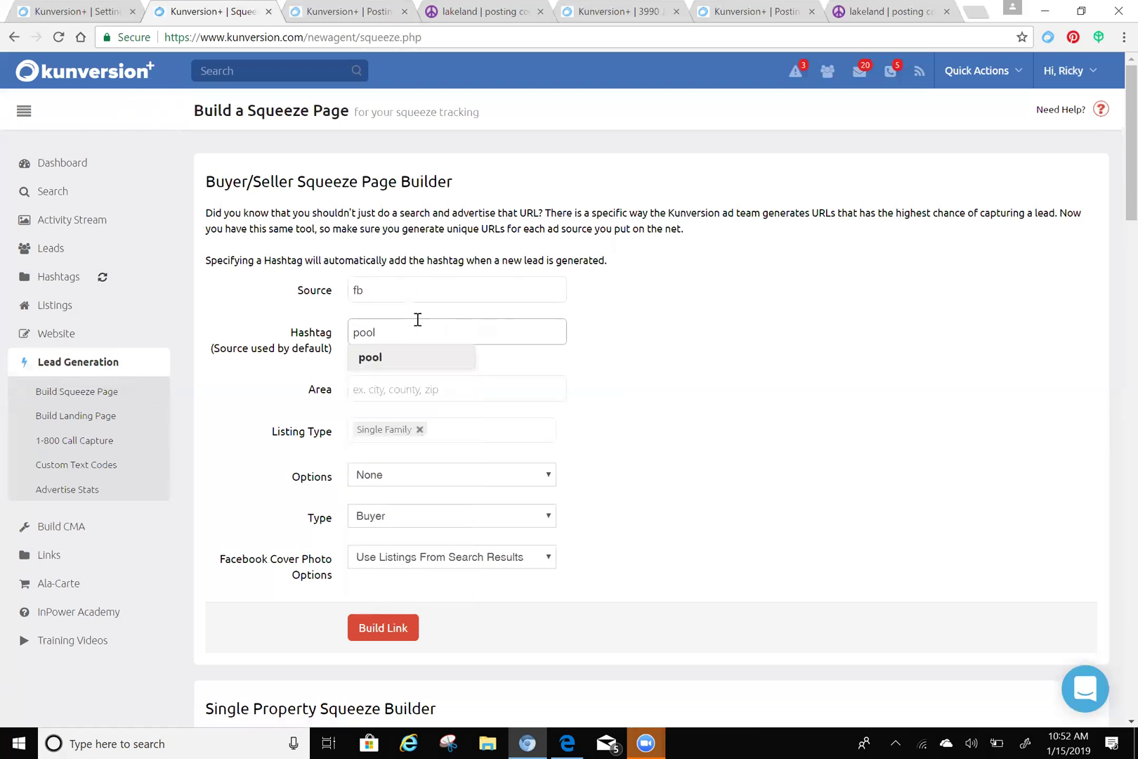
left_click(393, 358)
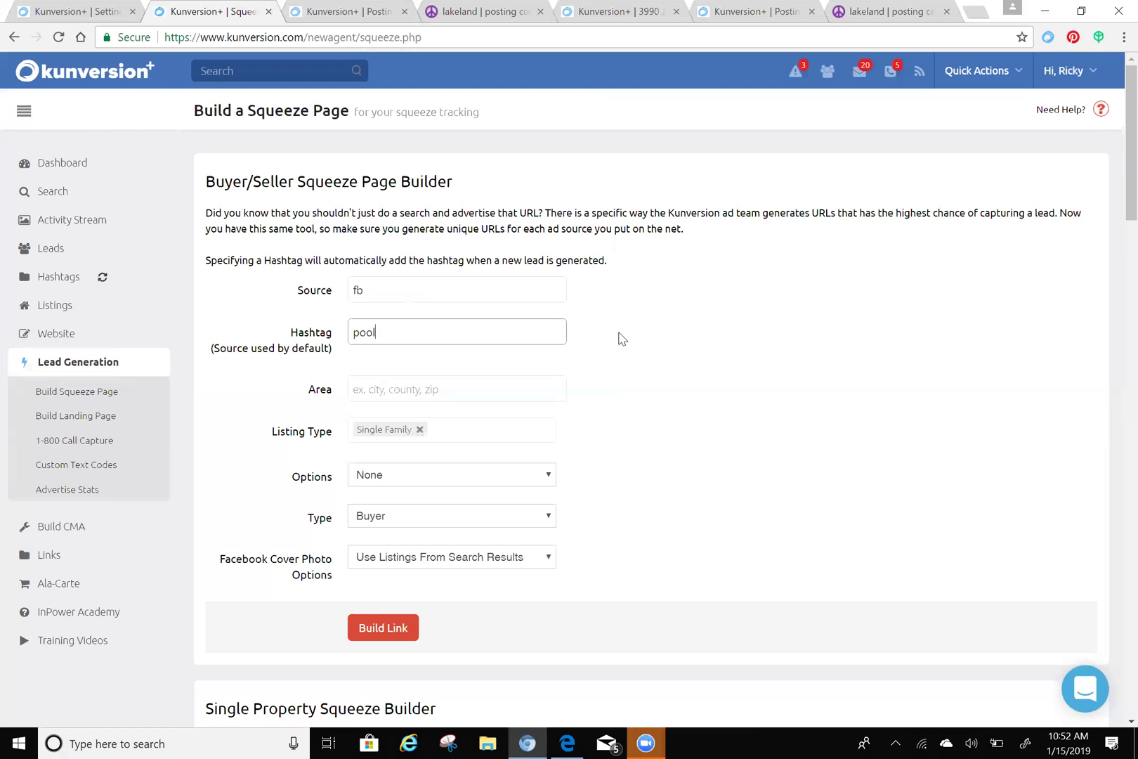
left_click(984, 73)
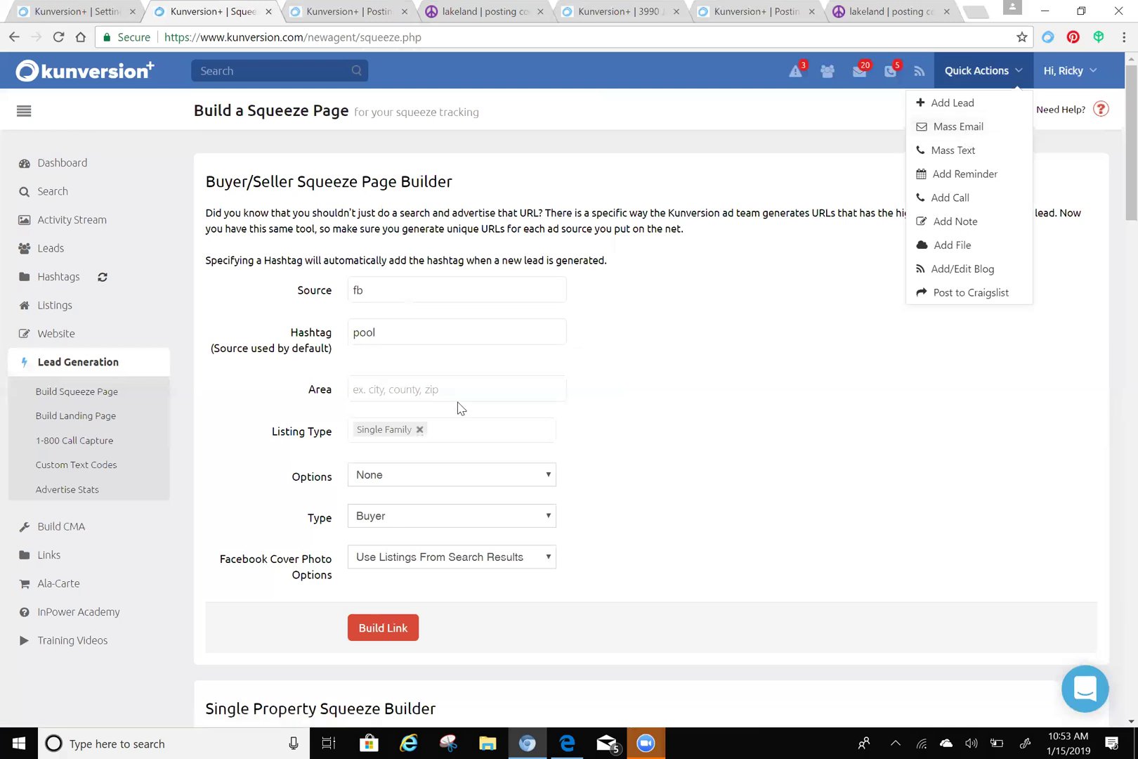
- Put the caret in the empty Area field, dismissing the Quick Actions menu
left_click(434, 387)
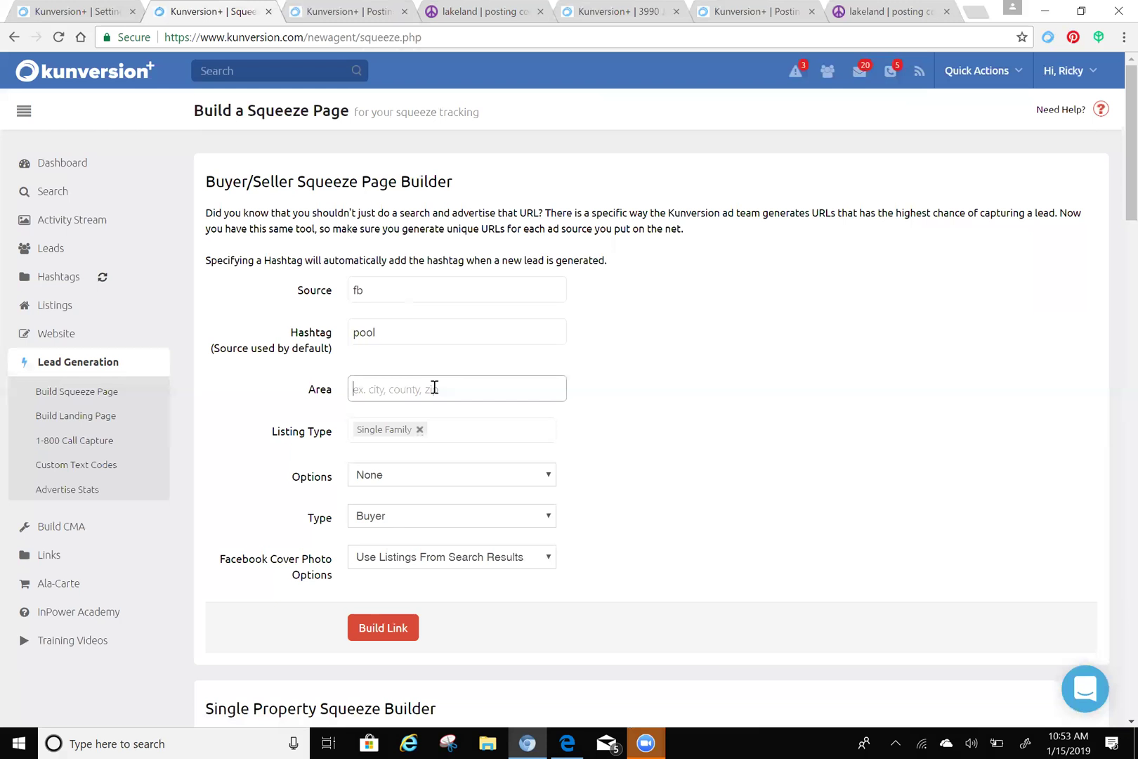
- Enter 'polk' in Area and choose the county:POLK suggestion
type("polk")
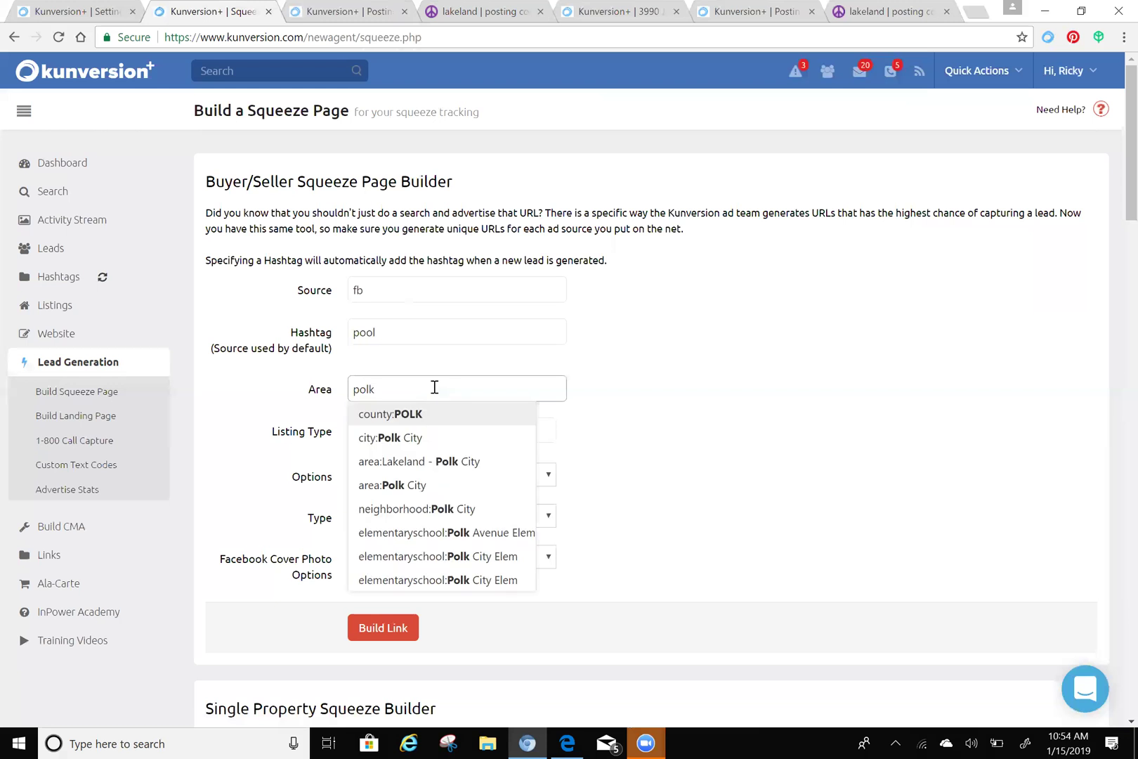
left_click(406, 416)
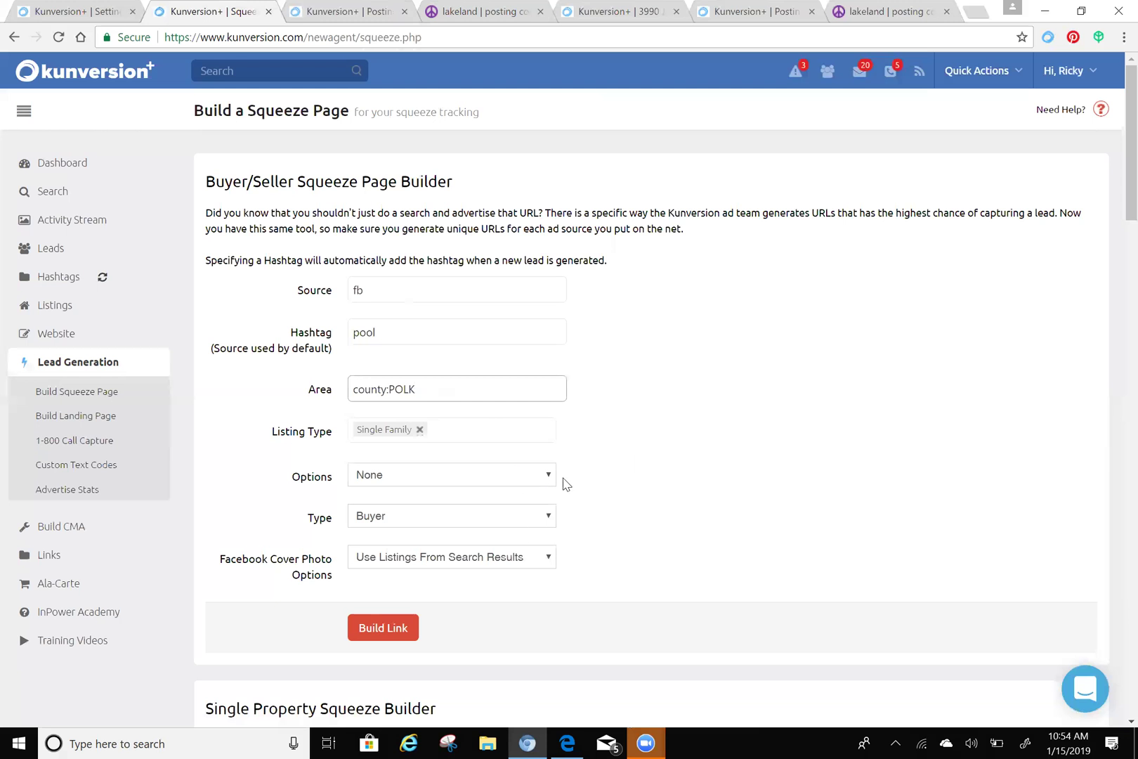
left_click(541, 481)
scroll(526, 436, "down", 1)
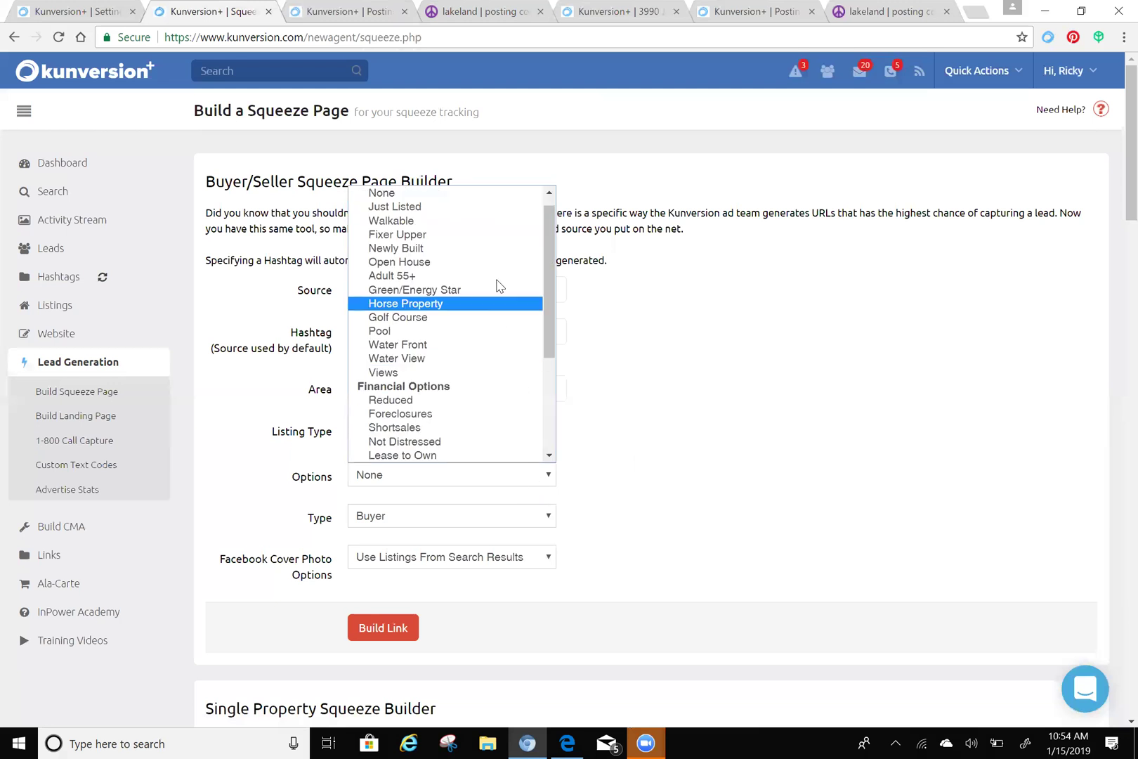
scroll(486, 271, "up", 1)
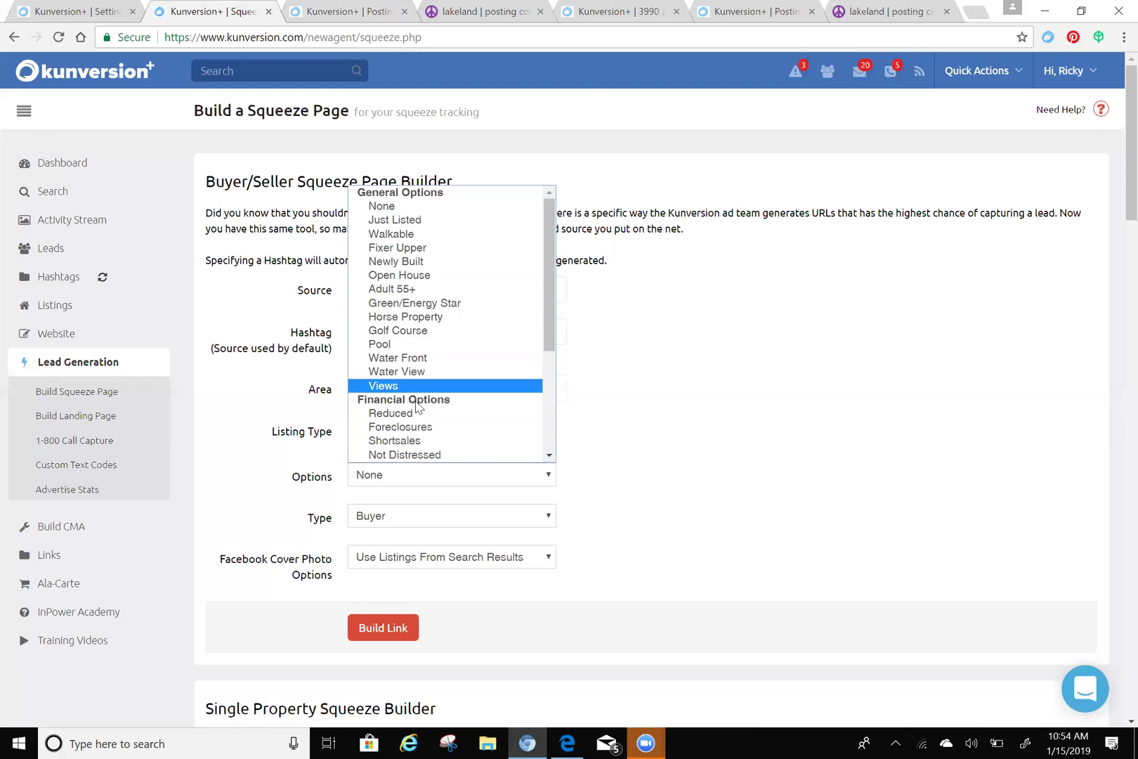
scroll(431, 414, "down", 3)
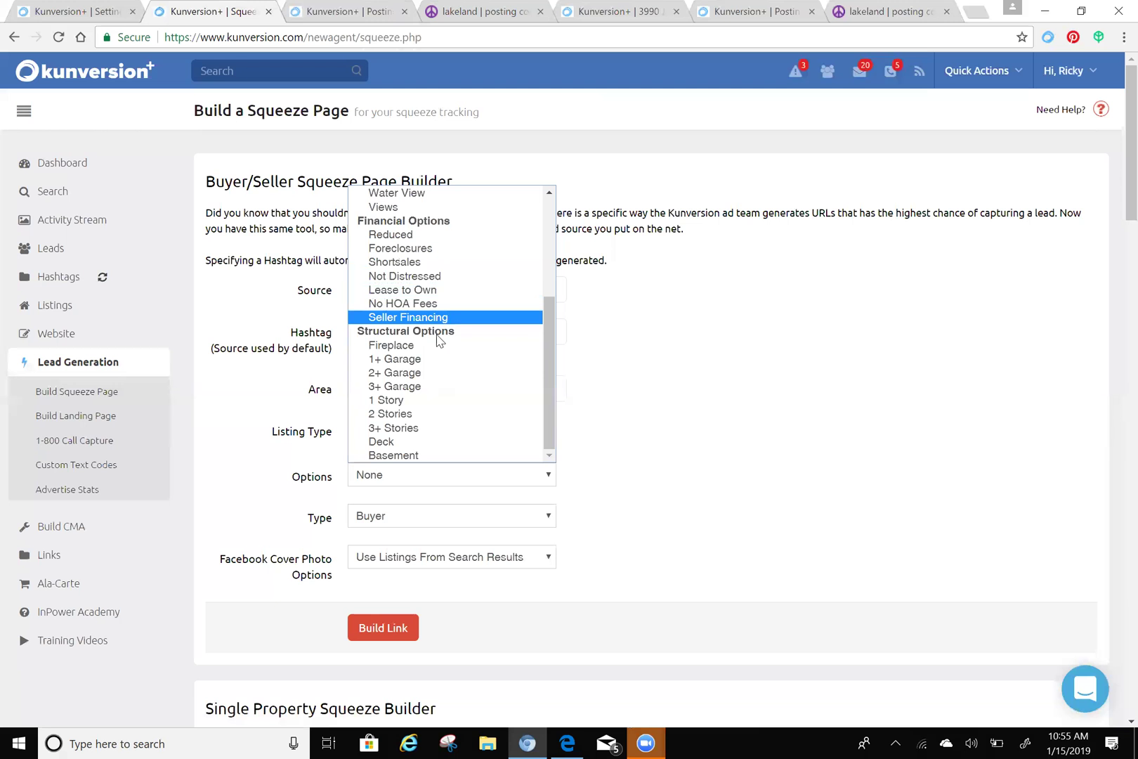
left_click(656, 465)
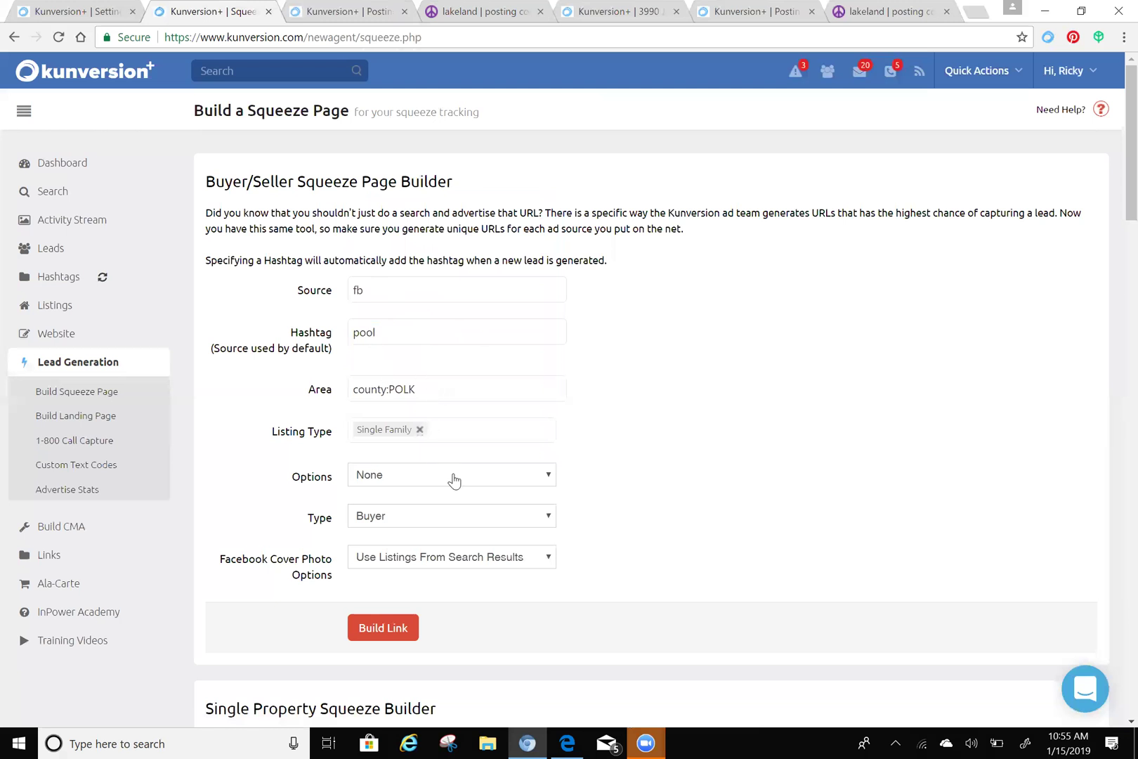
- Set Options to Pool, keeping Type as Buyer and cover photos from search results
left_click(457, 484)
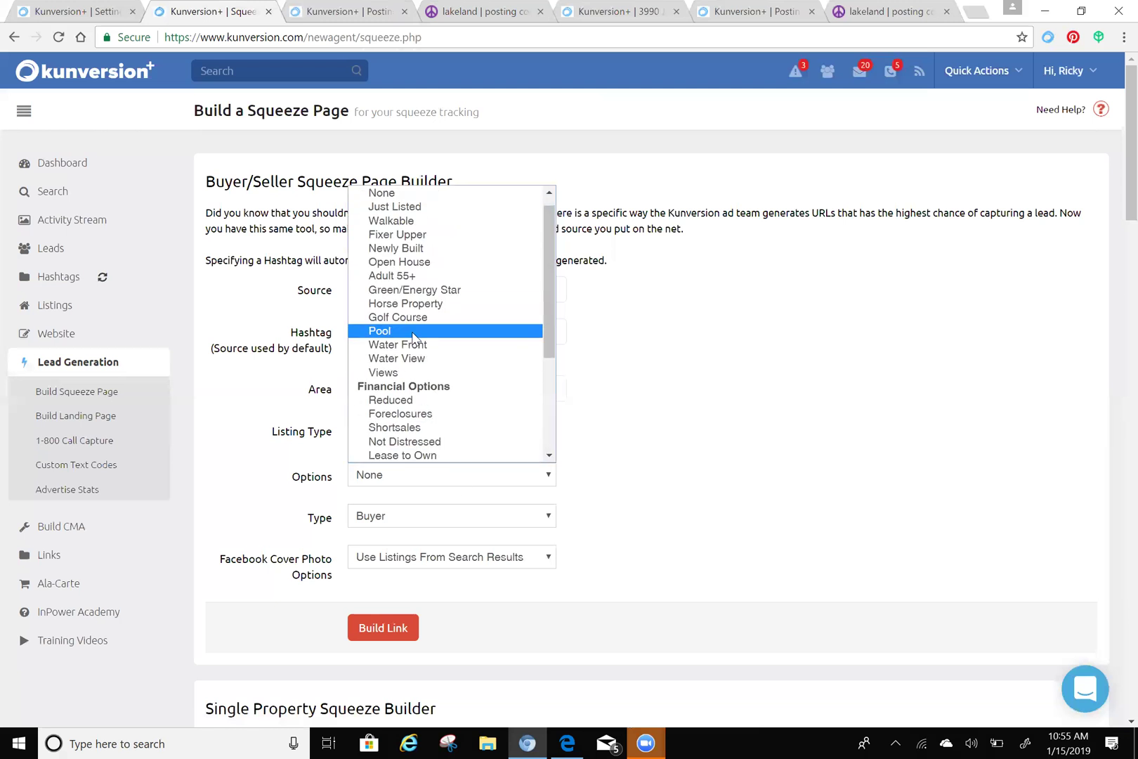
left_click(414, 331)
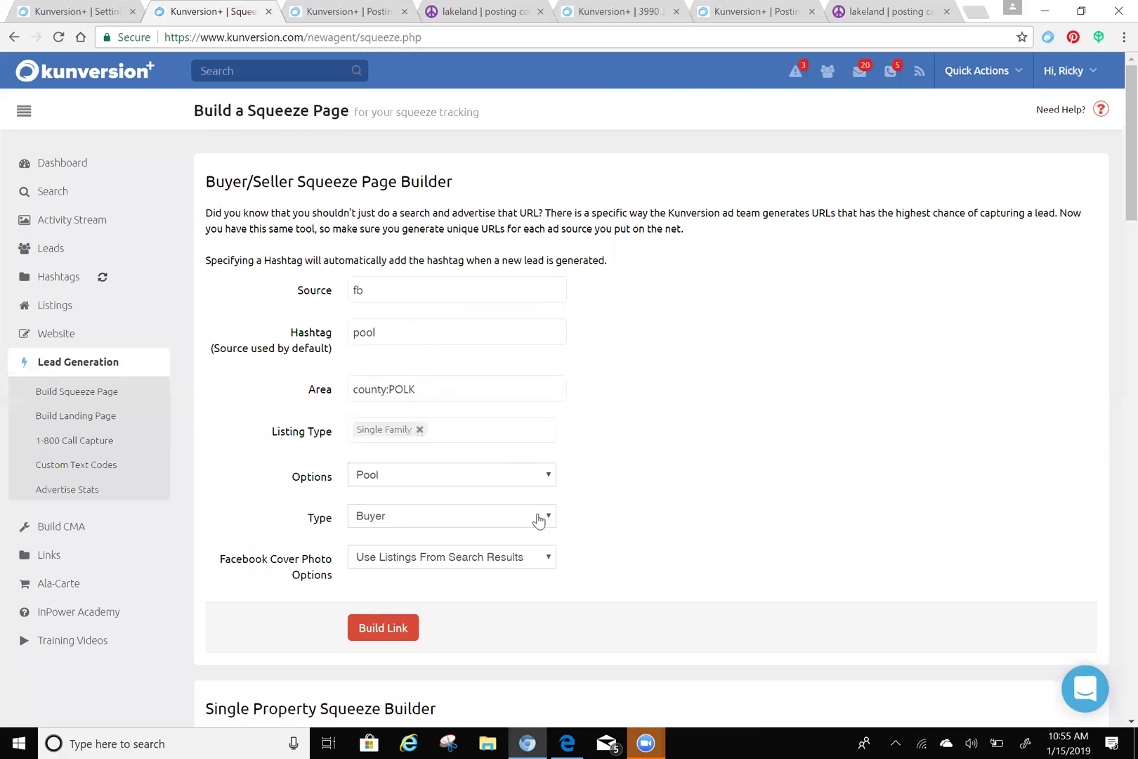
left_click(536, 522)
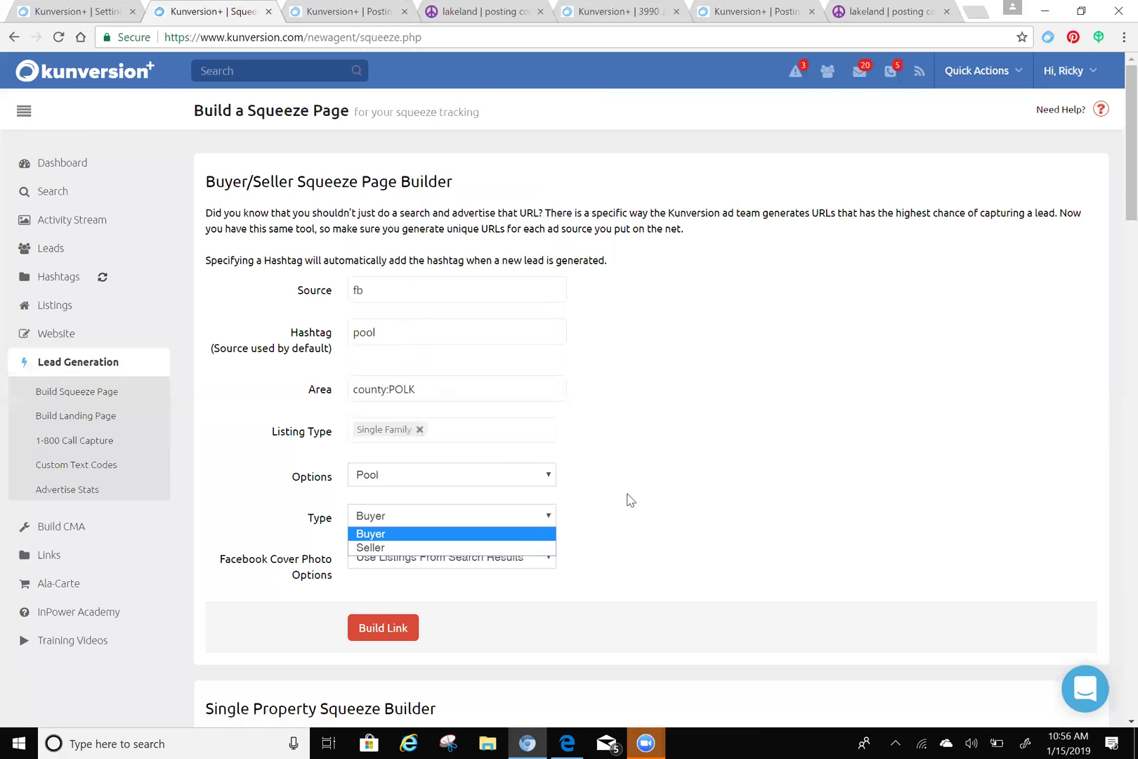
left_click(660, 496)
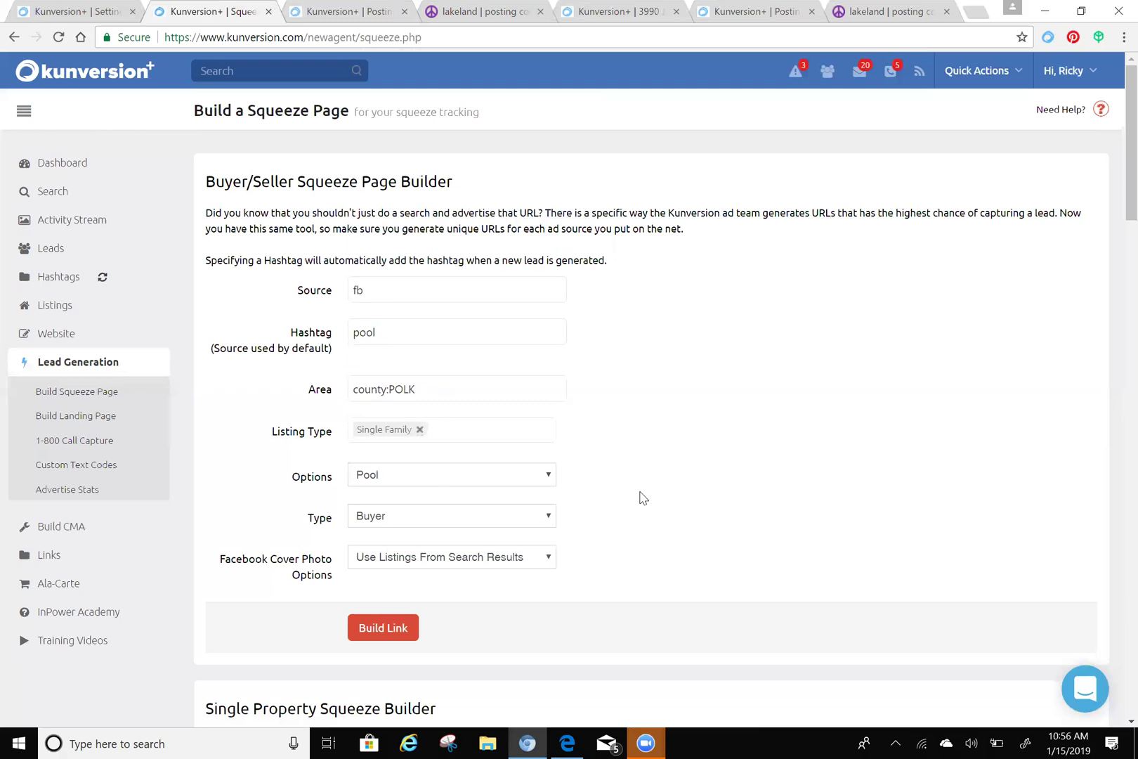
left_click(549, 560)
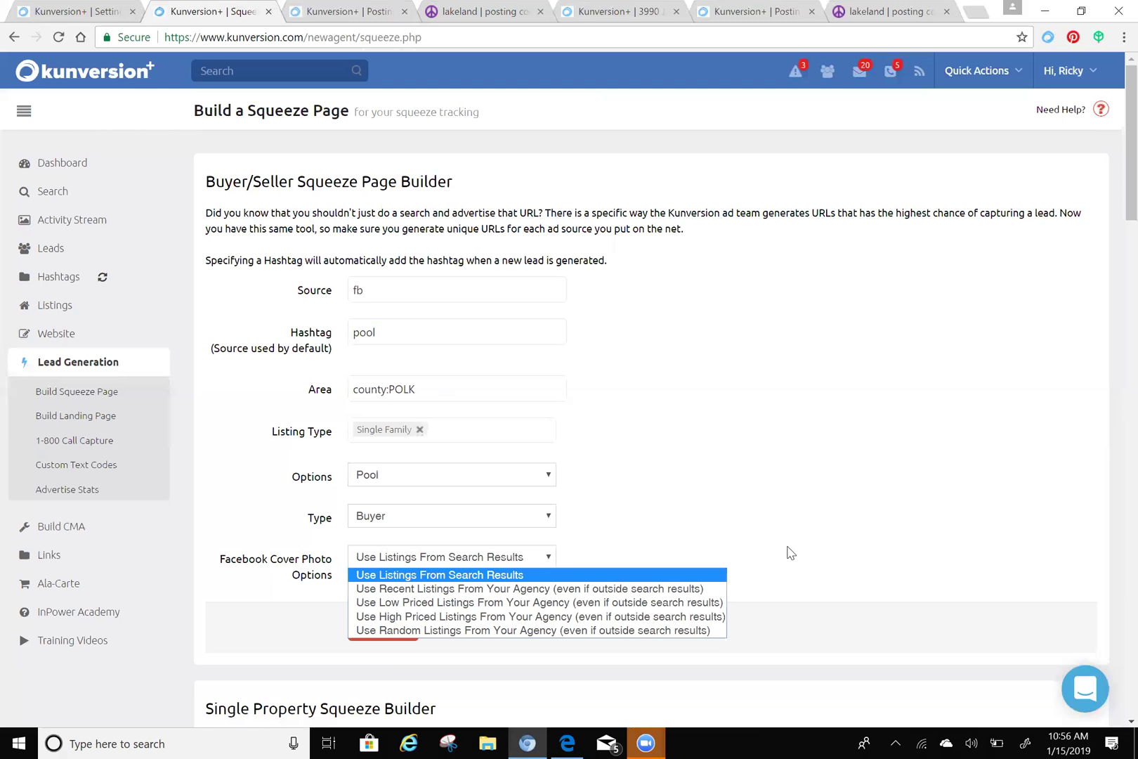
left_click(789, 554)
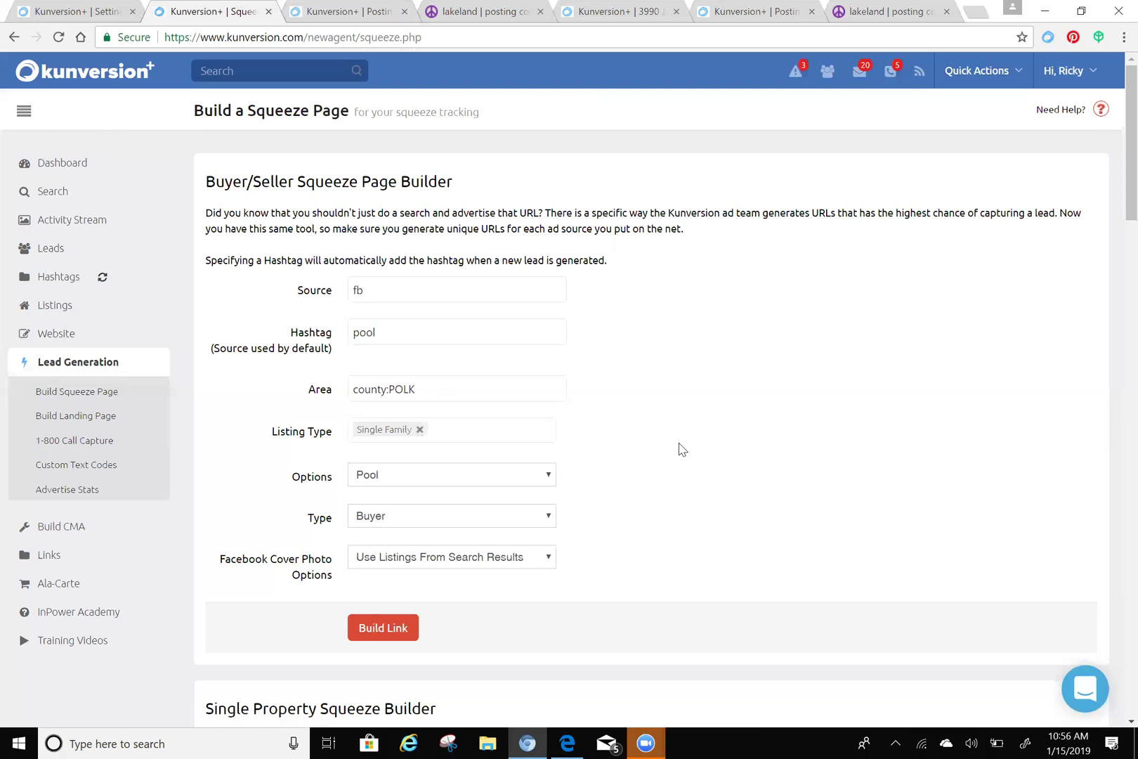
scroll(705, 431, "down", 2)
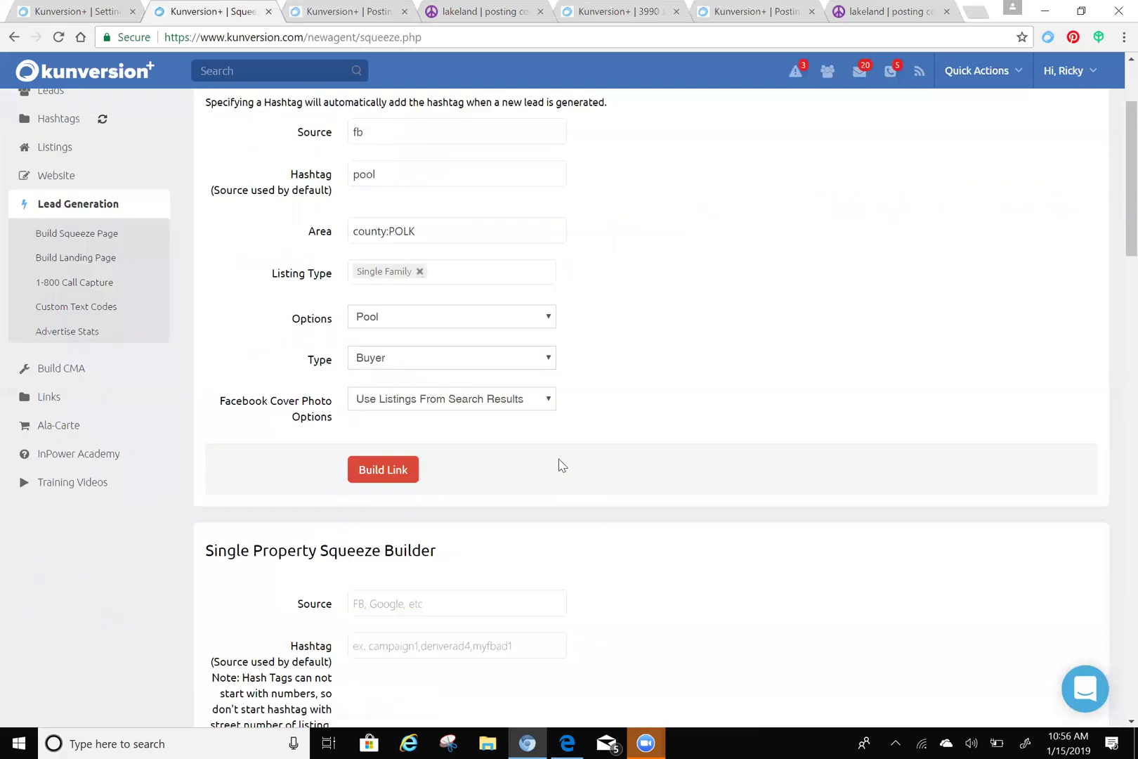
- Build the Polk County pool squeeze link for 1217 listings, copy it, and switch to Edge
left_click(380, 477)
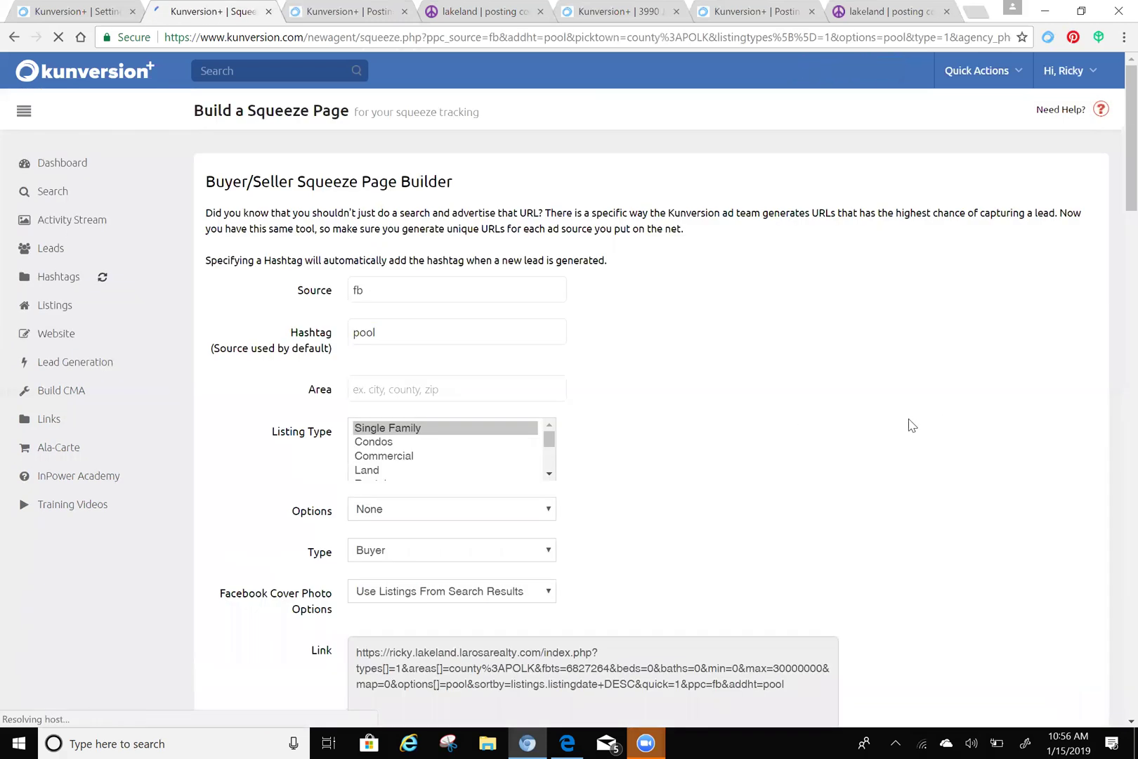
scroll(757, 469, "down", 2)
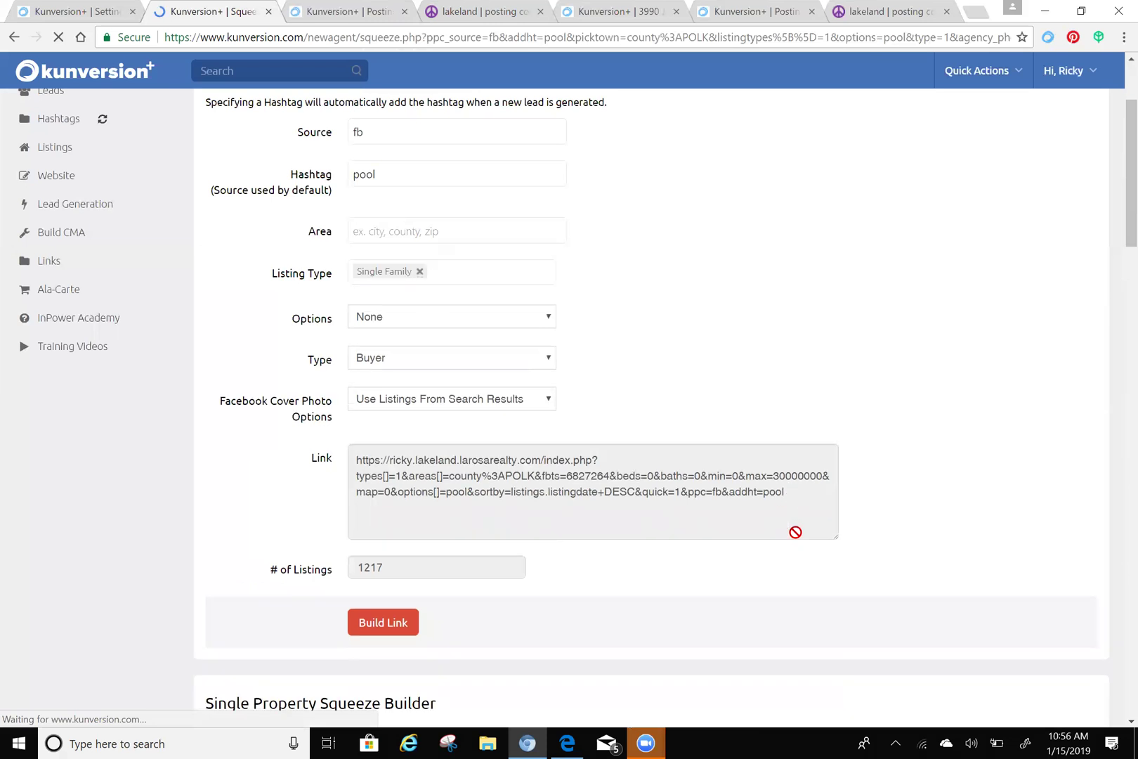
left_click_drag(801, 500, 375, 463)
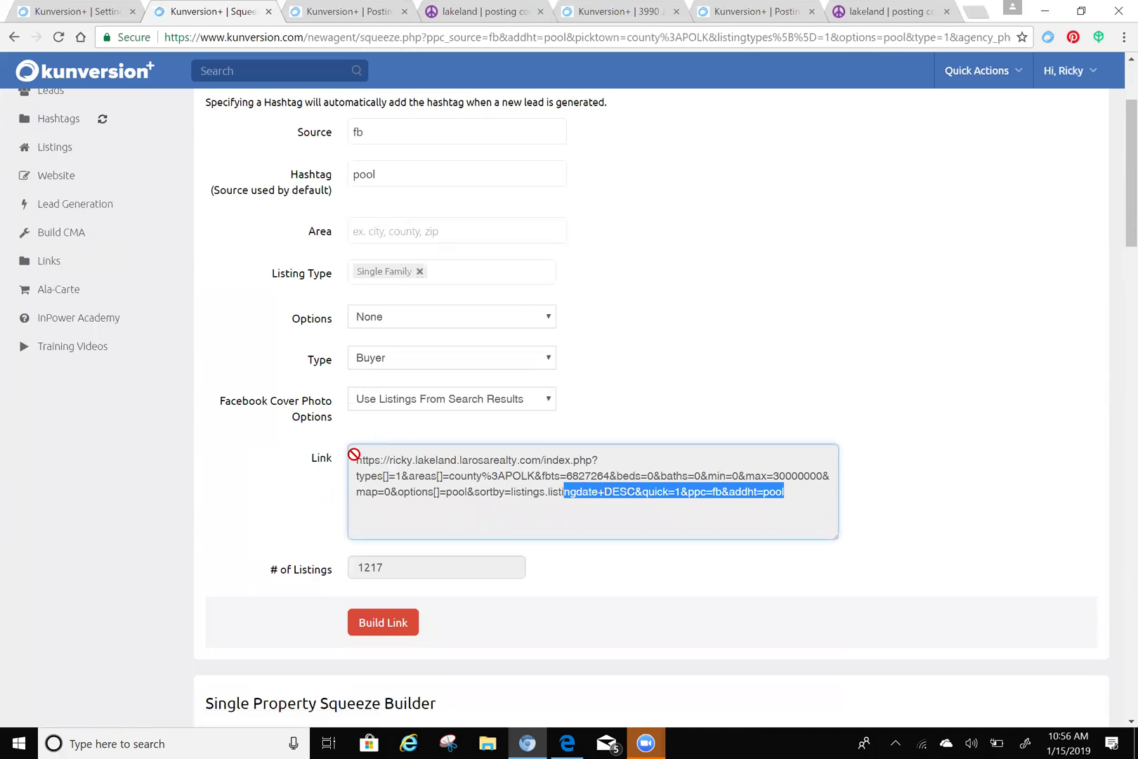
key("ctrl+a")
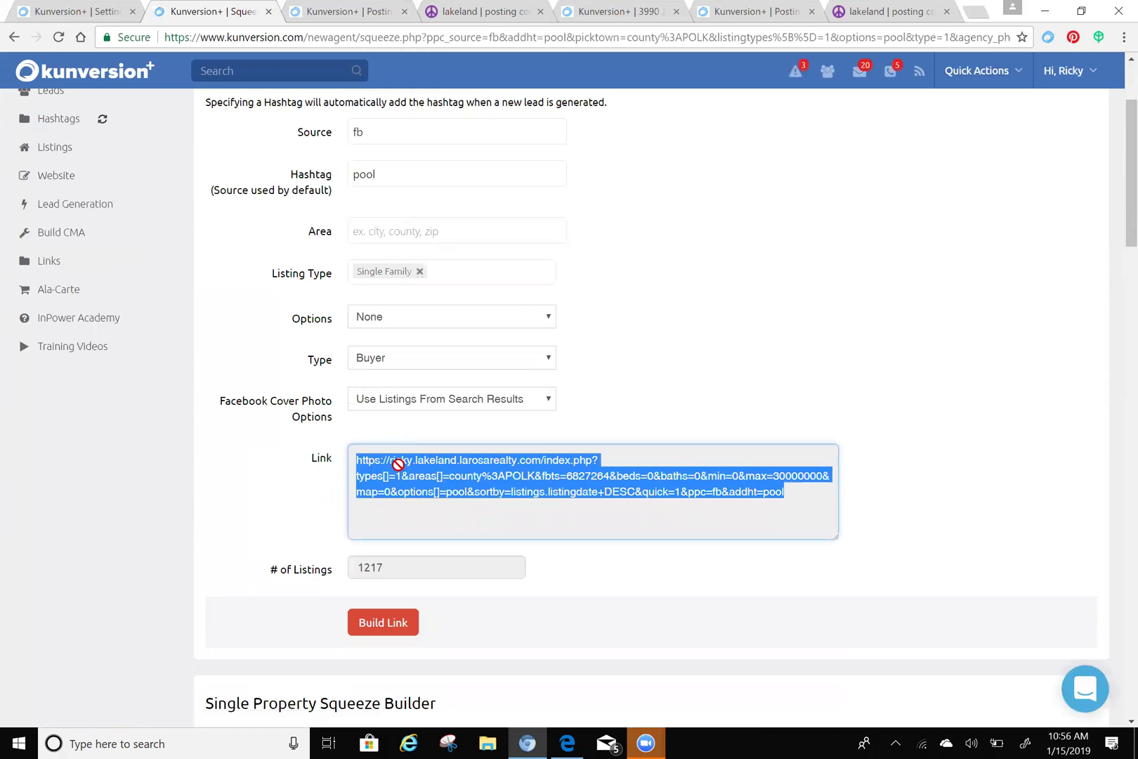
right_click(404, 474)
left_click(441, 481)
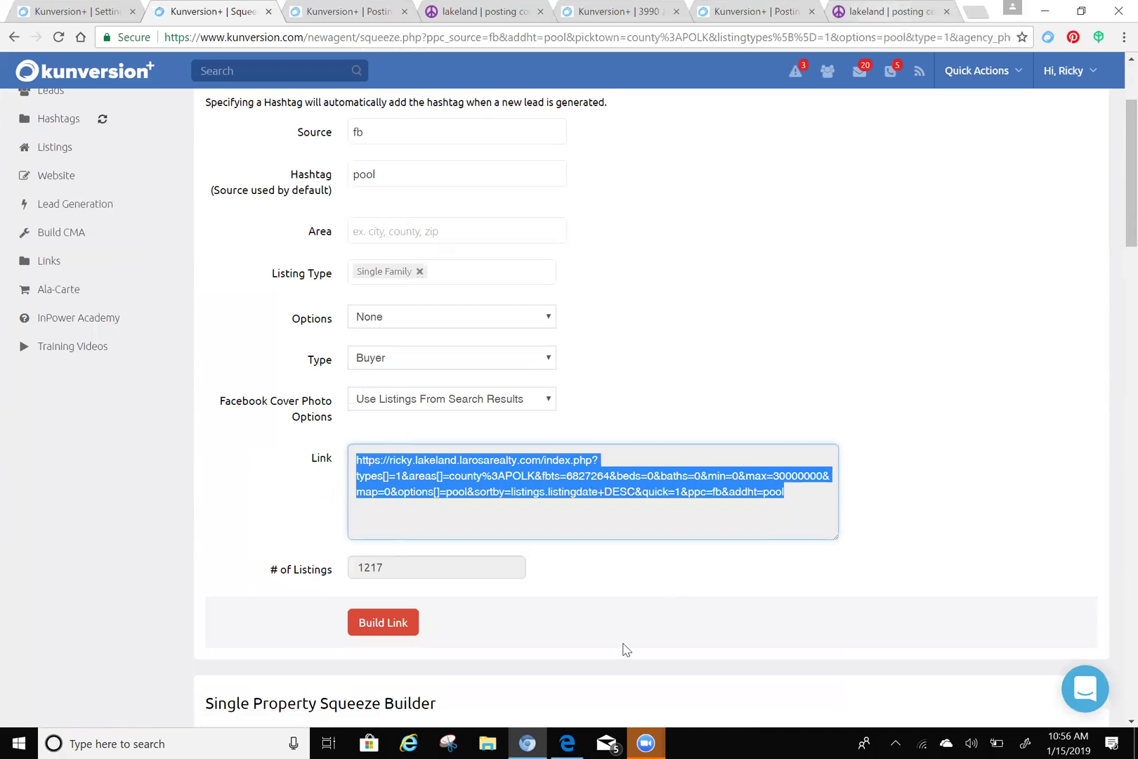
left_click(567, 741)
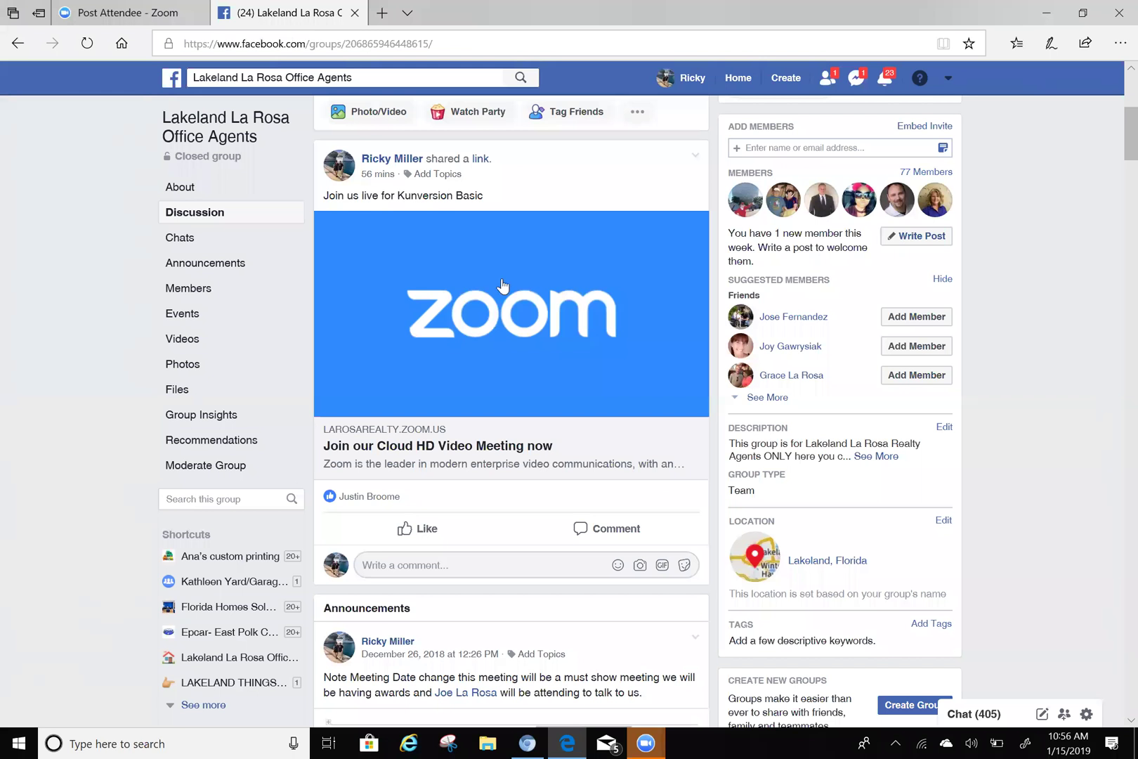
- Go from the Facebook group to the Florida Homes Solutions page and scroll to its post box
scroll(305, 261, "down", 3)
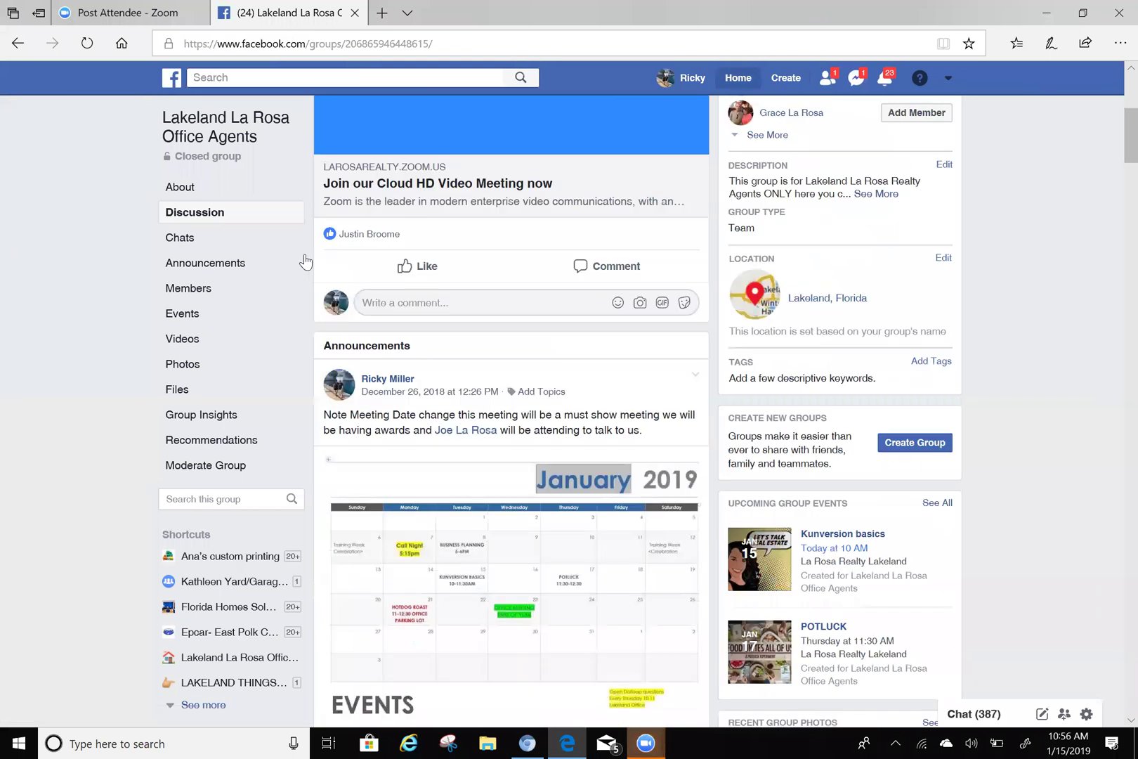
left_click(305, 262)
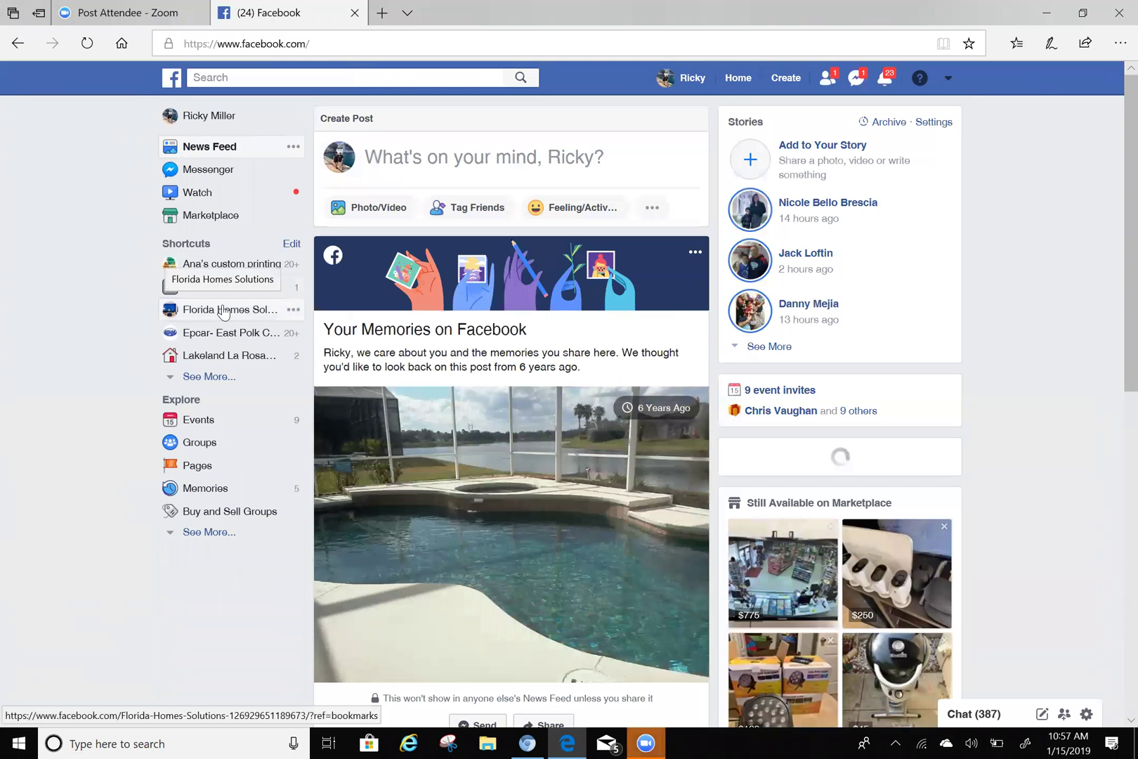
left_click(223, 311)
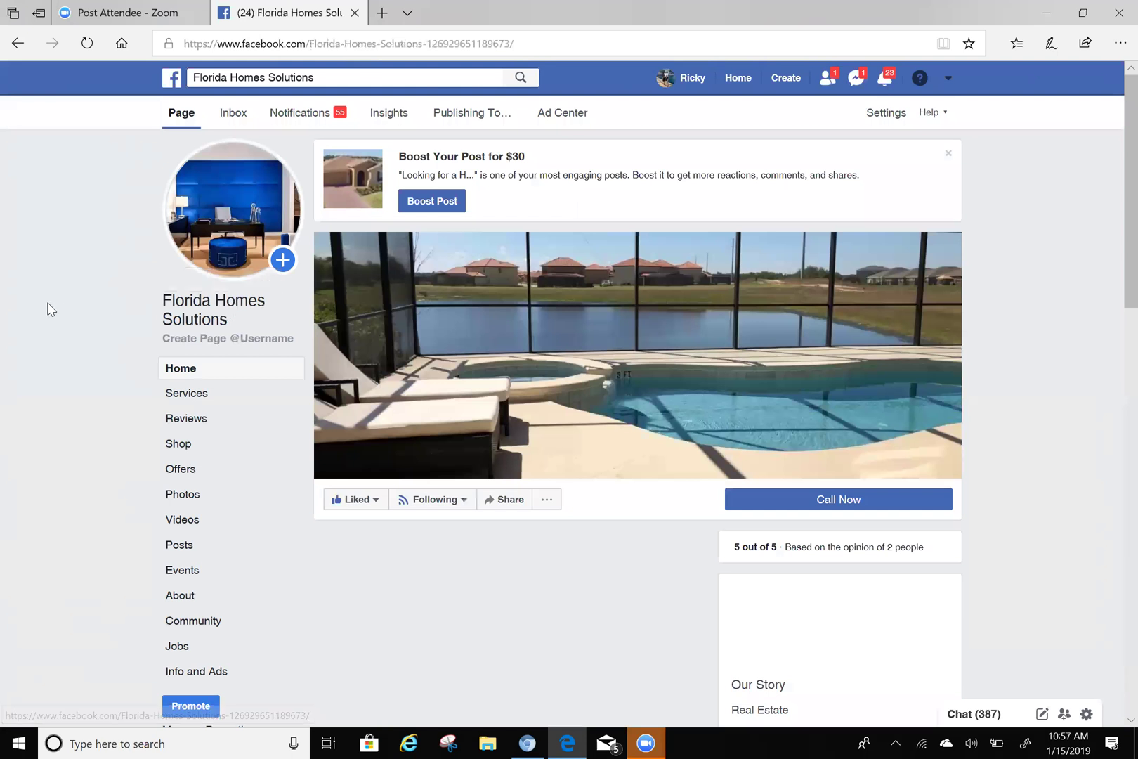
scroll(48, 305, "down", 3)
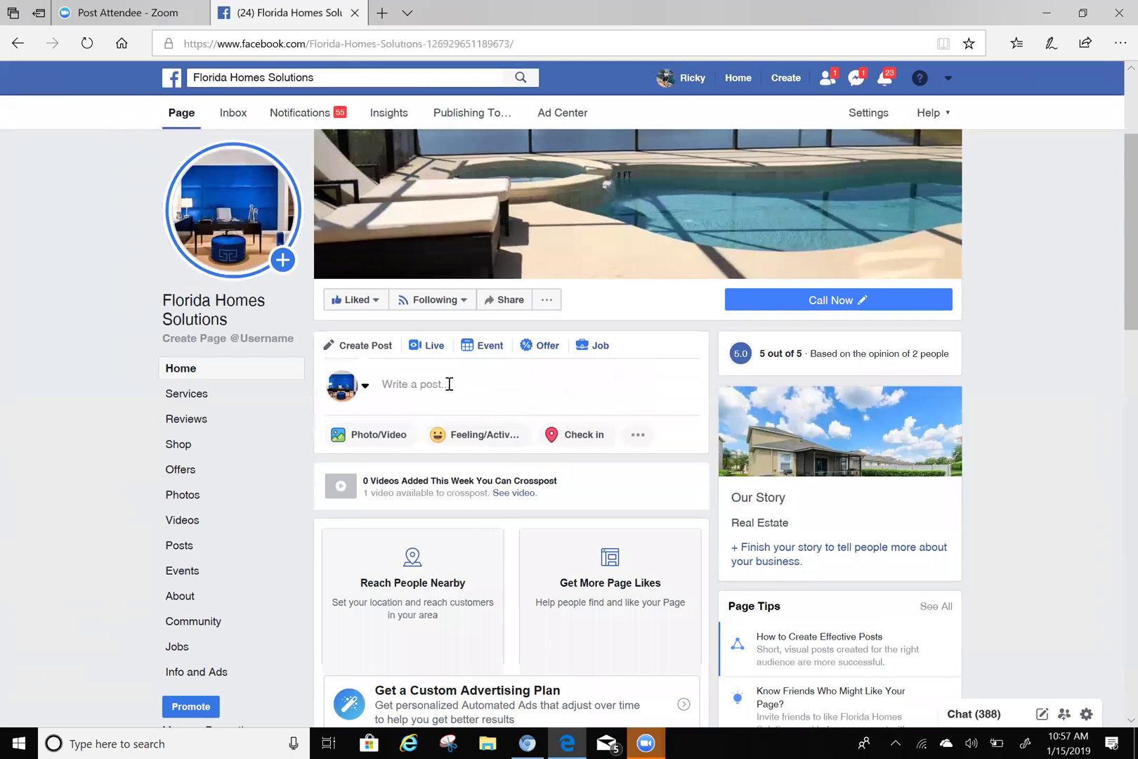
- Paste the squeeze link into a new page post, delete the URL text, and caption it 'Check all the Pool homes in Polk County!'
left_click(449, 384)
right_click(449, 384)
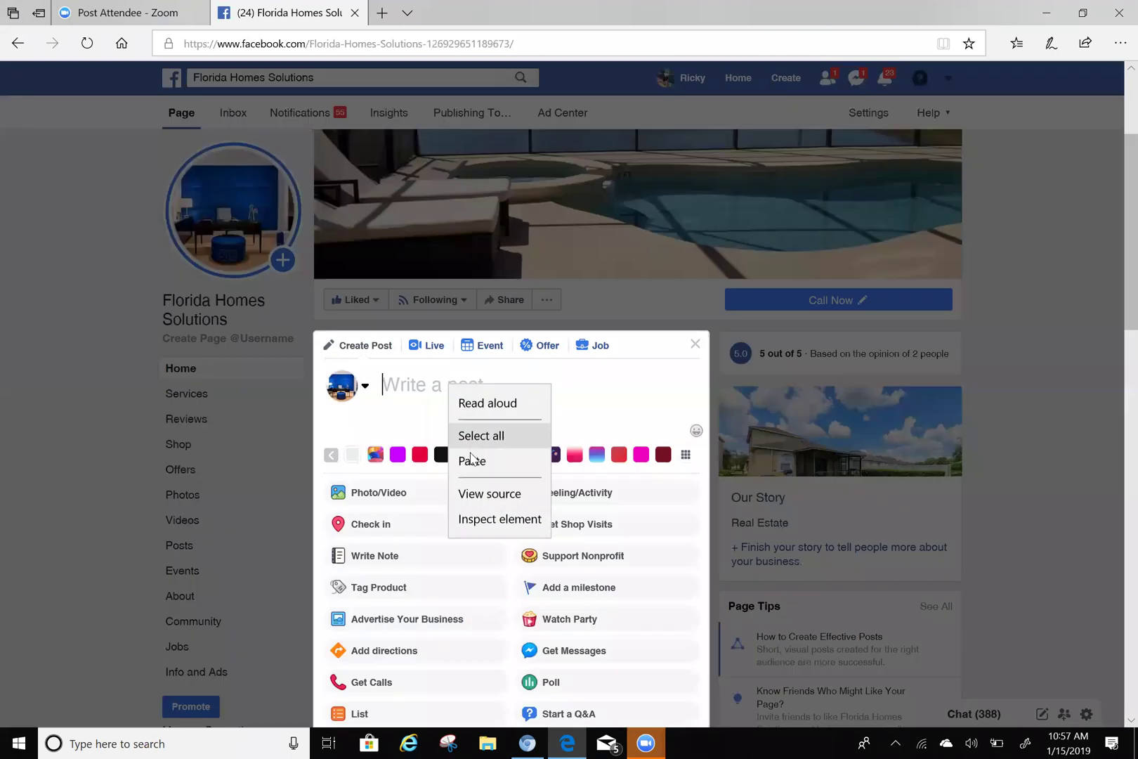
left_click(472, 461)
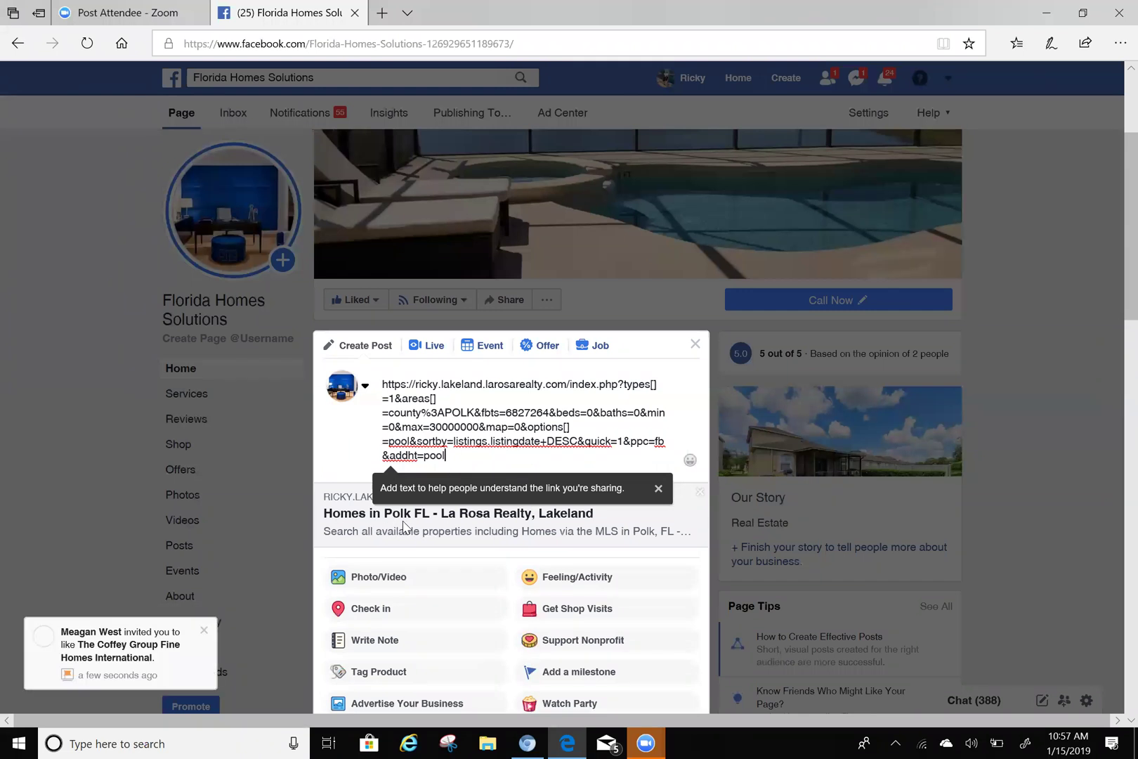
left_click_drag(466, 457, 380, 378)
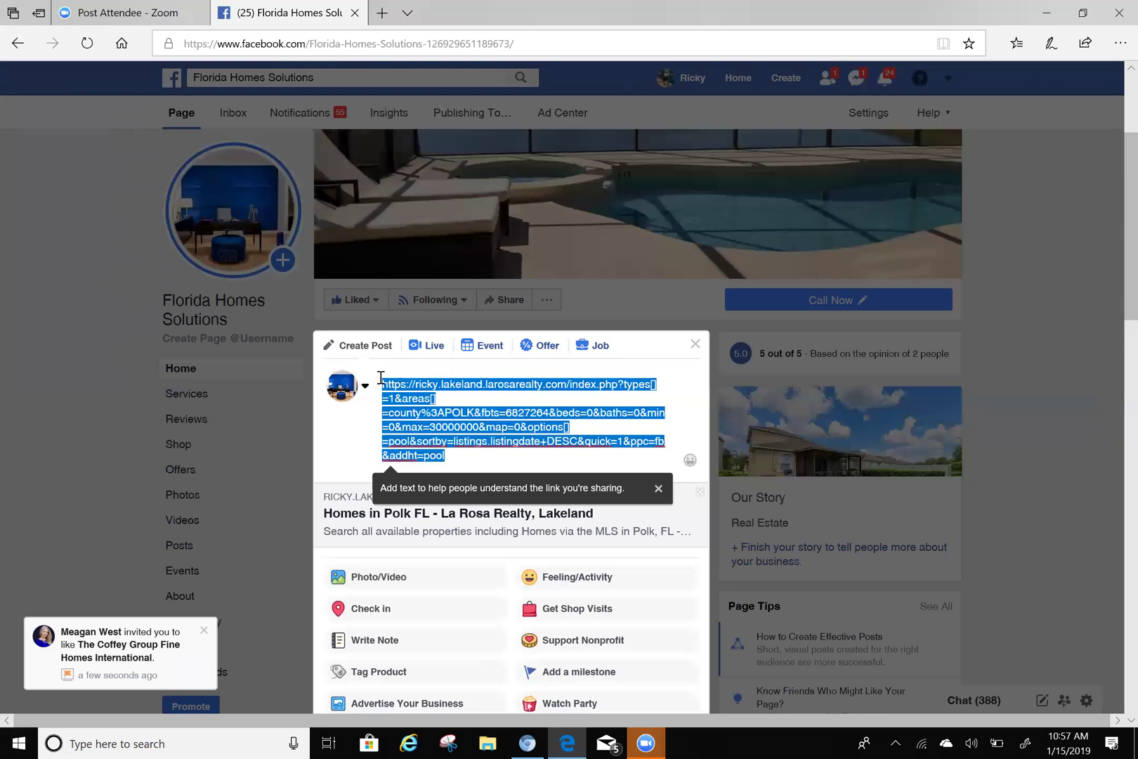
key("BackSpace")
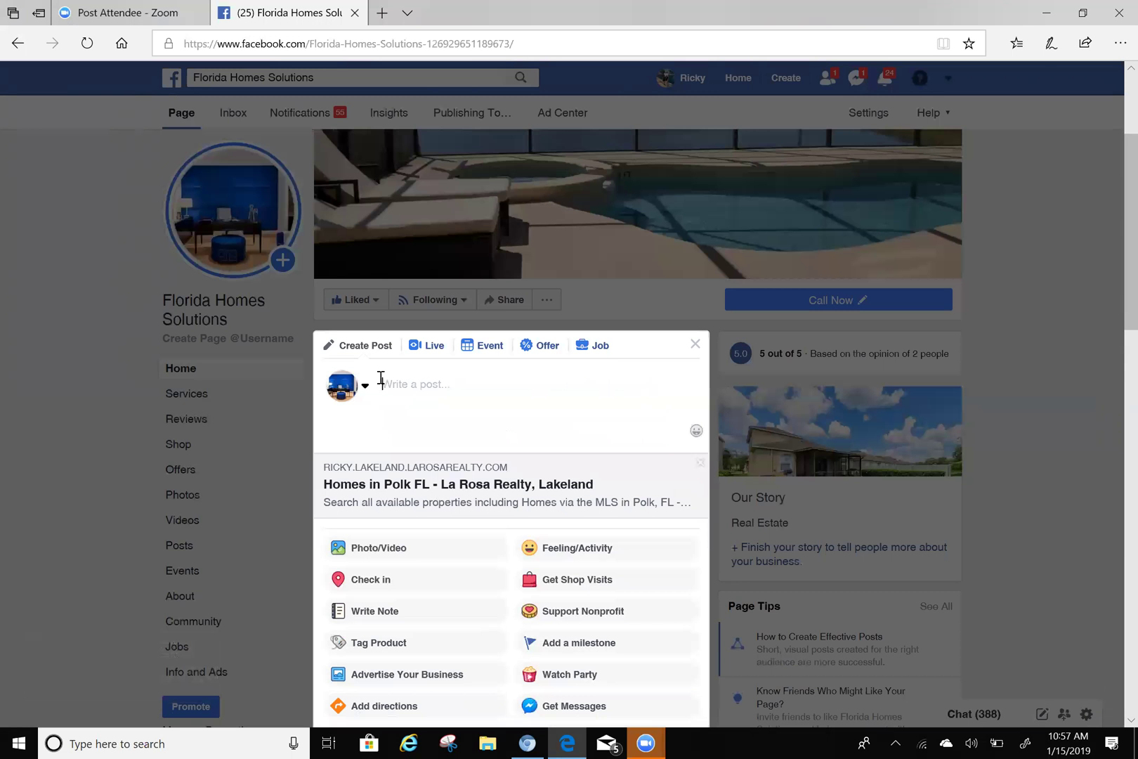
type("Check all the Pool homes in")
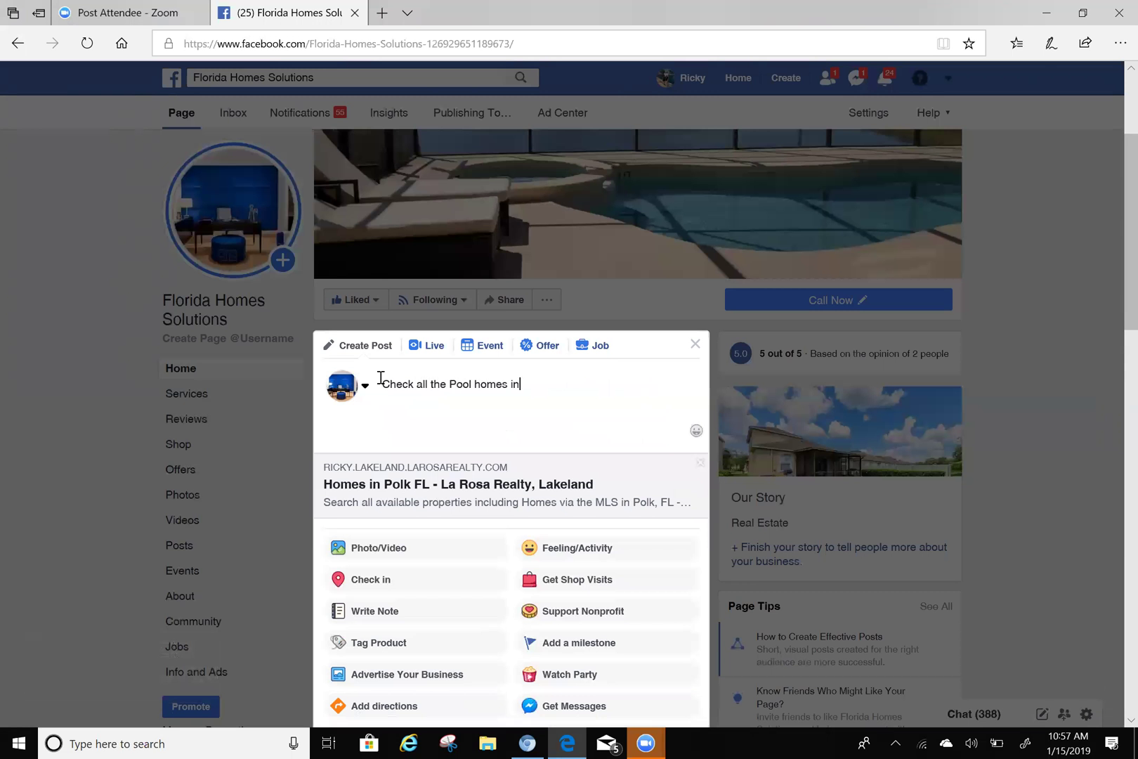
type(" Polk County!")
scroll(632, 411, "down", 3)
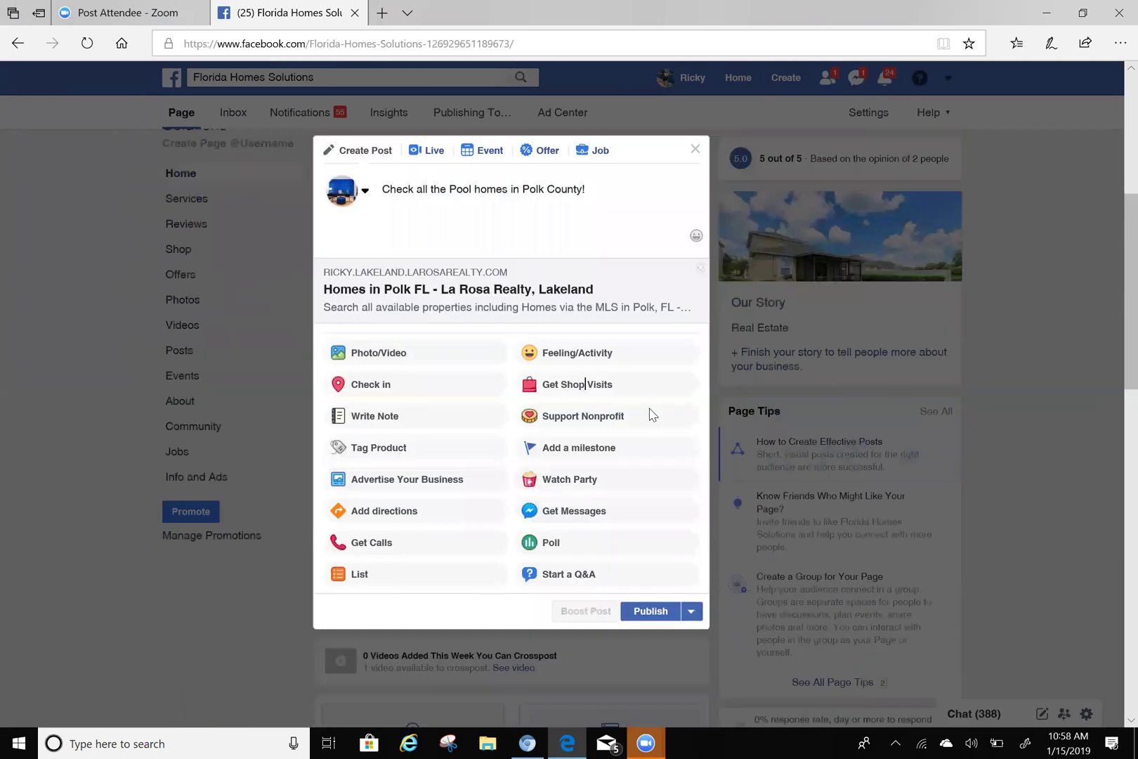
scroll(649, 410, "down", 3)
- Publish the 'Check all the Pool homes in Polk County!' post and scroll down to it in Posts
left_click(650, 398)
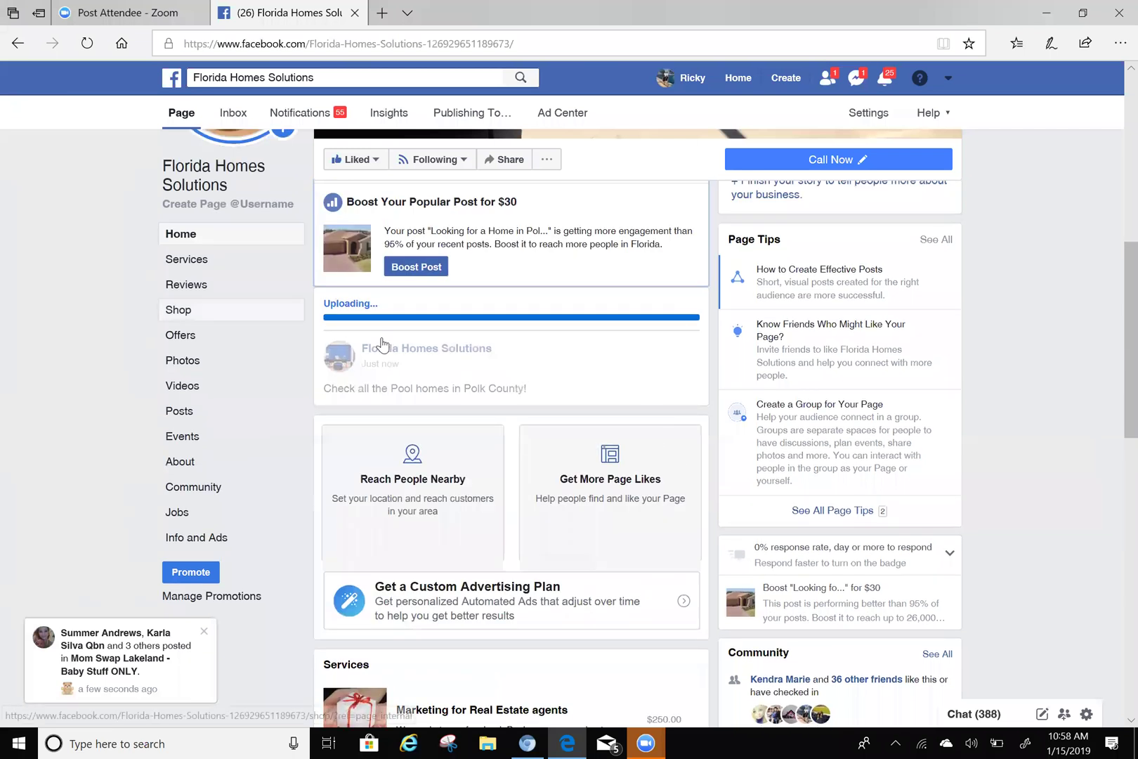
scroll(389, 347, "down", 15)
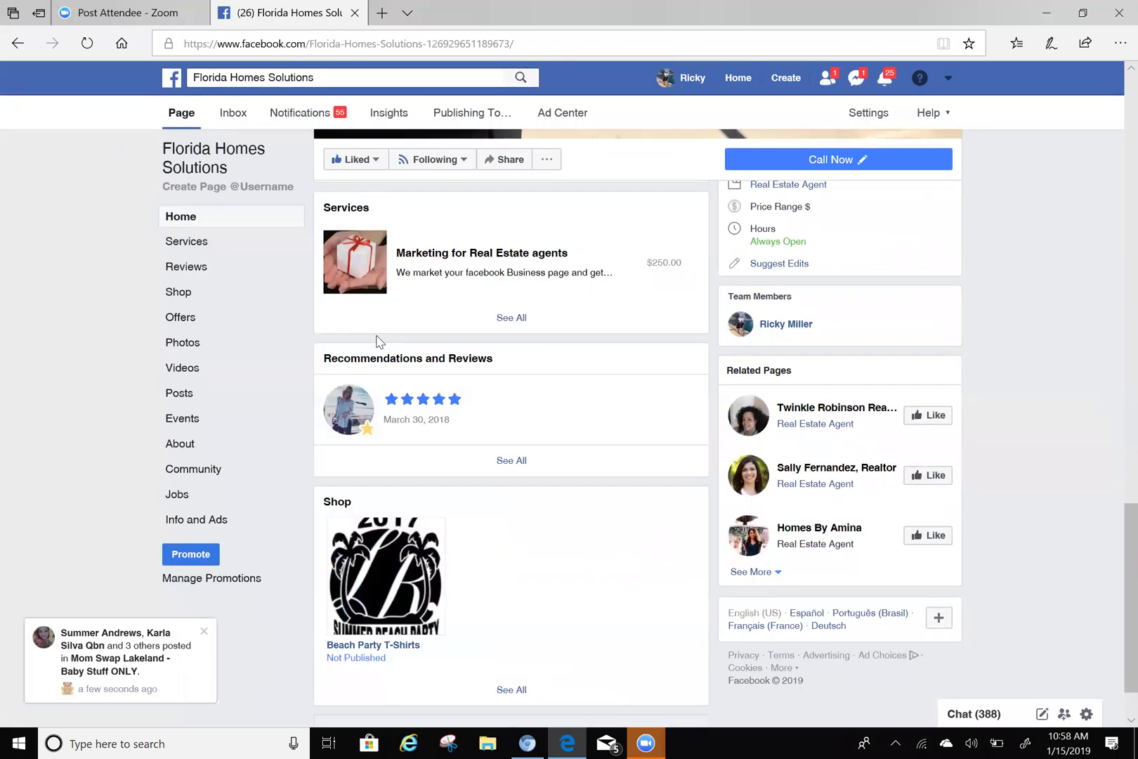
scroll(376, 343, "down", 1)
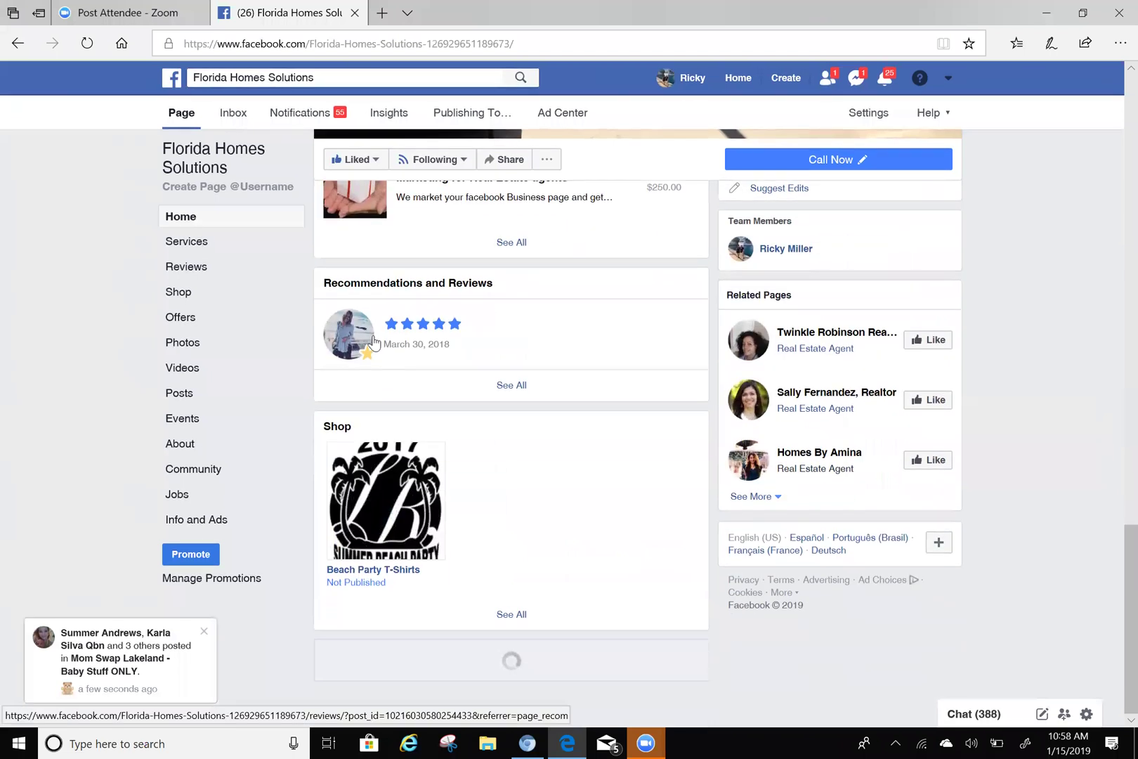
scroll(467, 368, "down", 2)
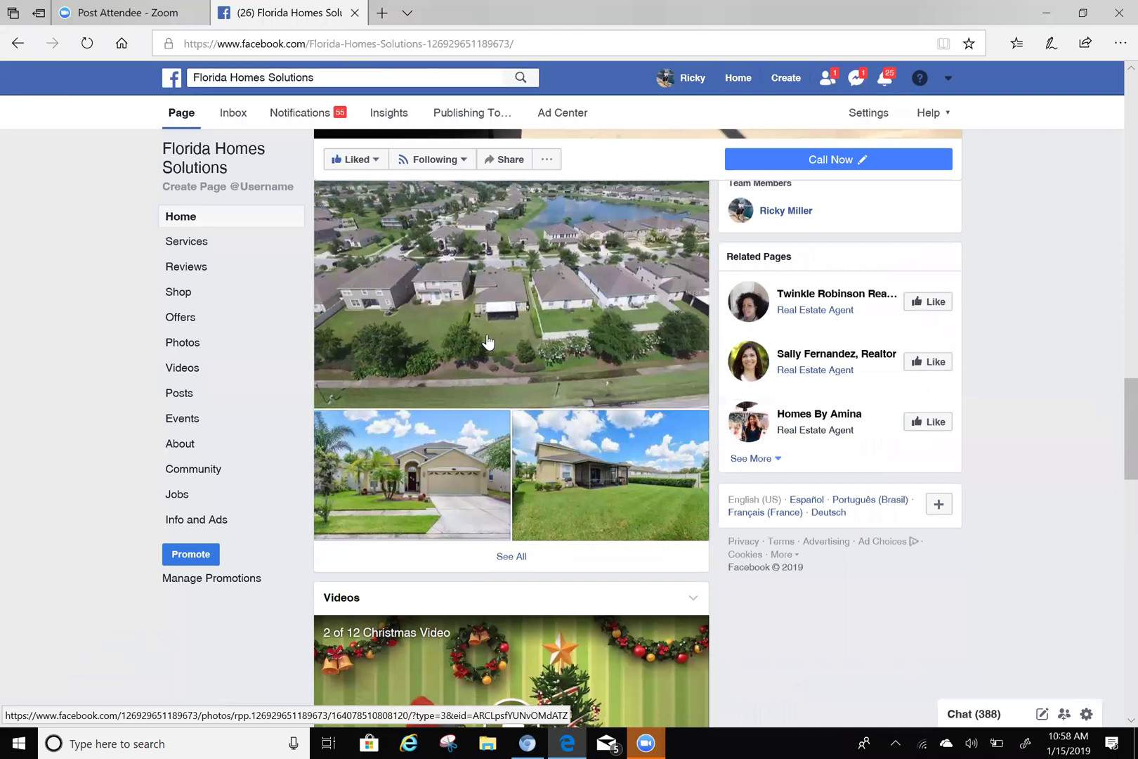
scroll(464, 344, "down", 8)
scroll(463, 344, "down", 3)
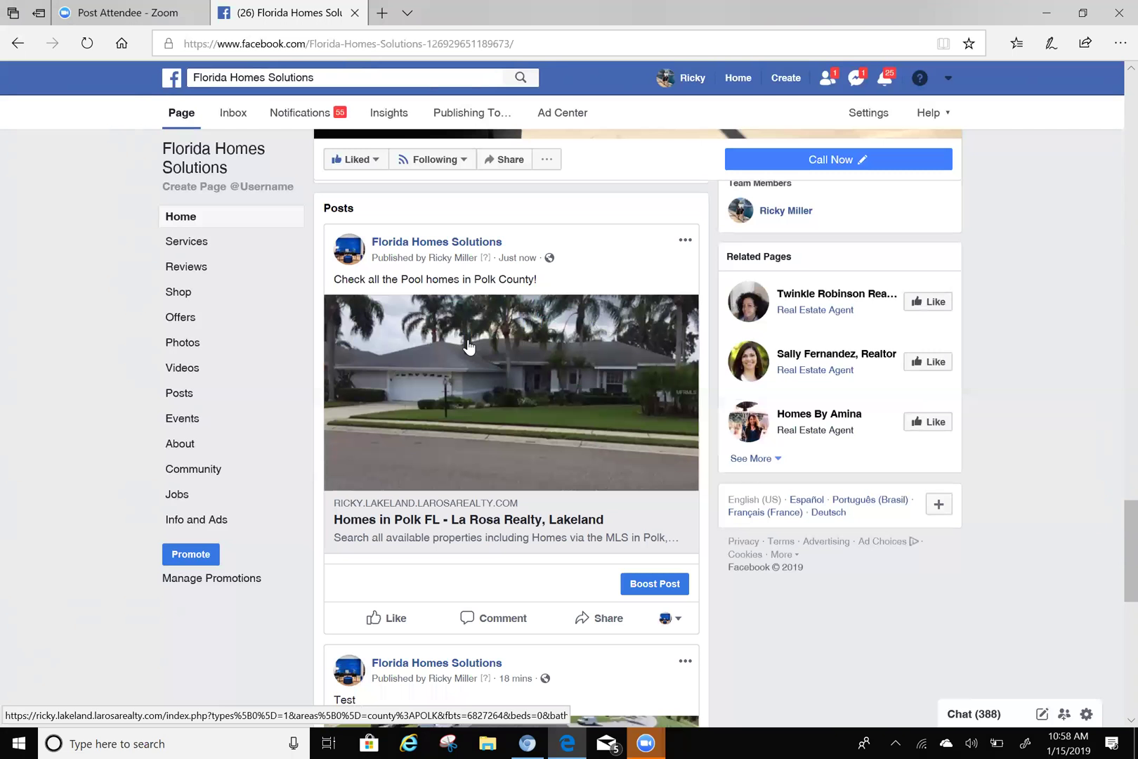
- Switch the interacting identity to the personal profile and like the pool-homes post
left_click(671, 620)
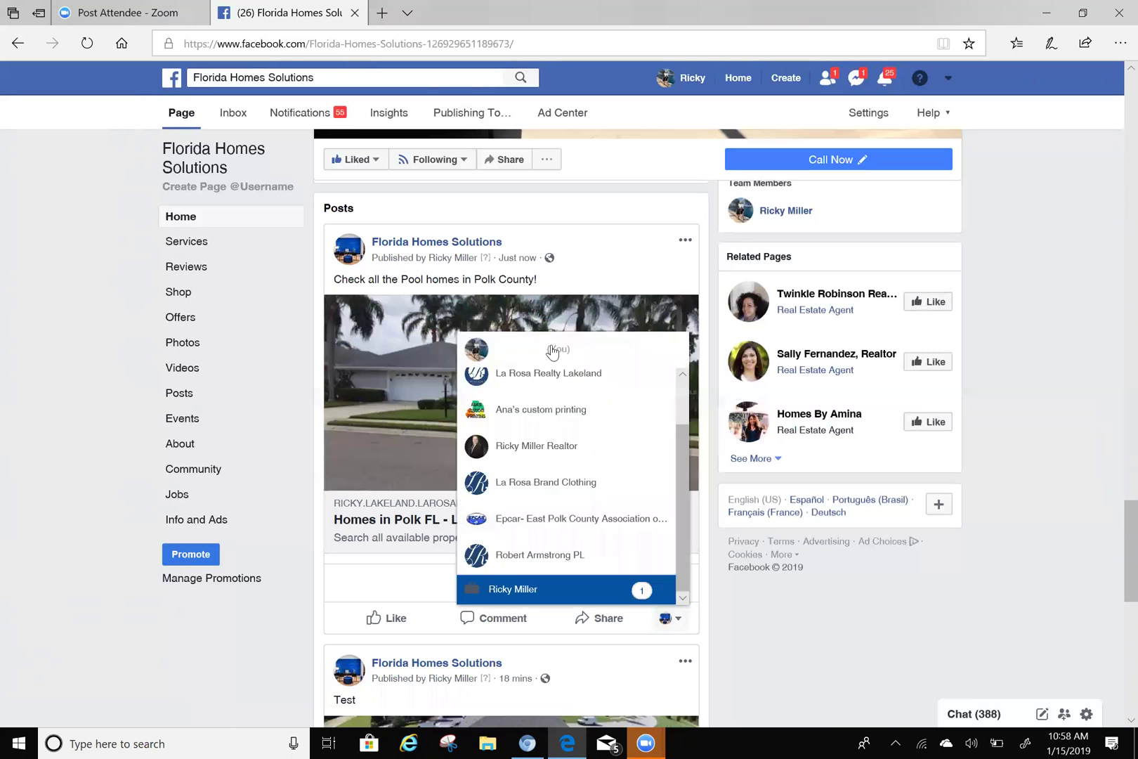
left_click(552, 355)
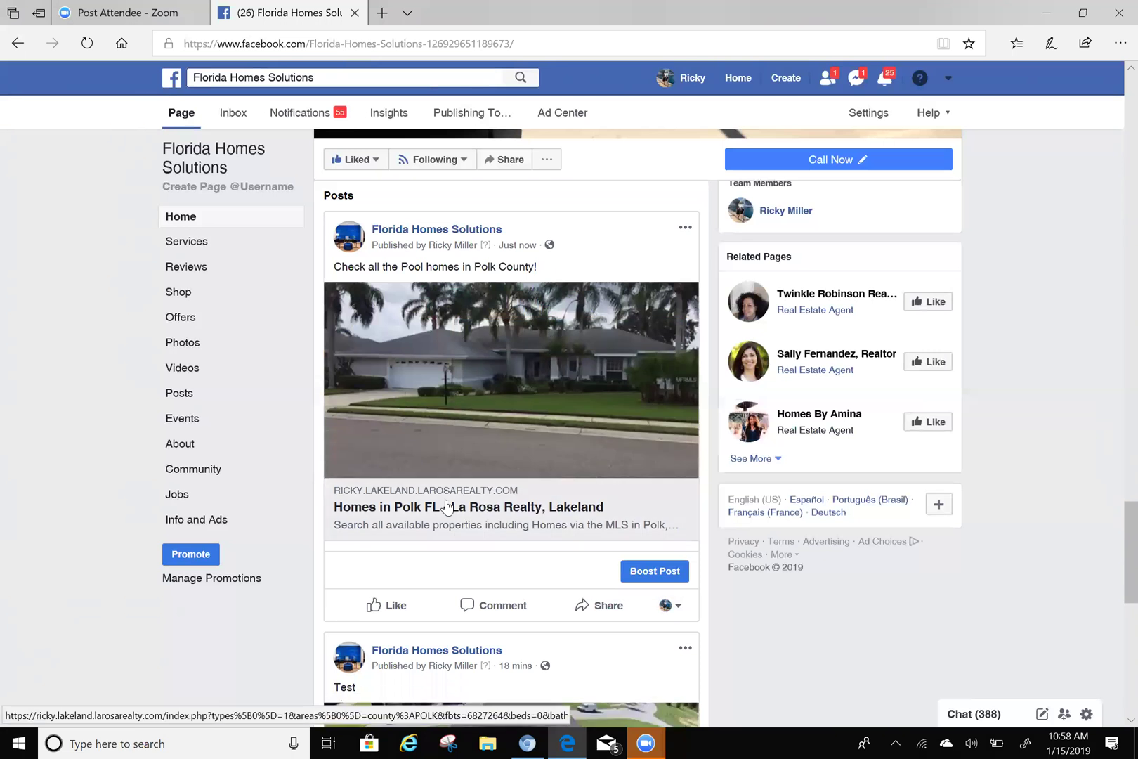
left_click(391, 597)
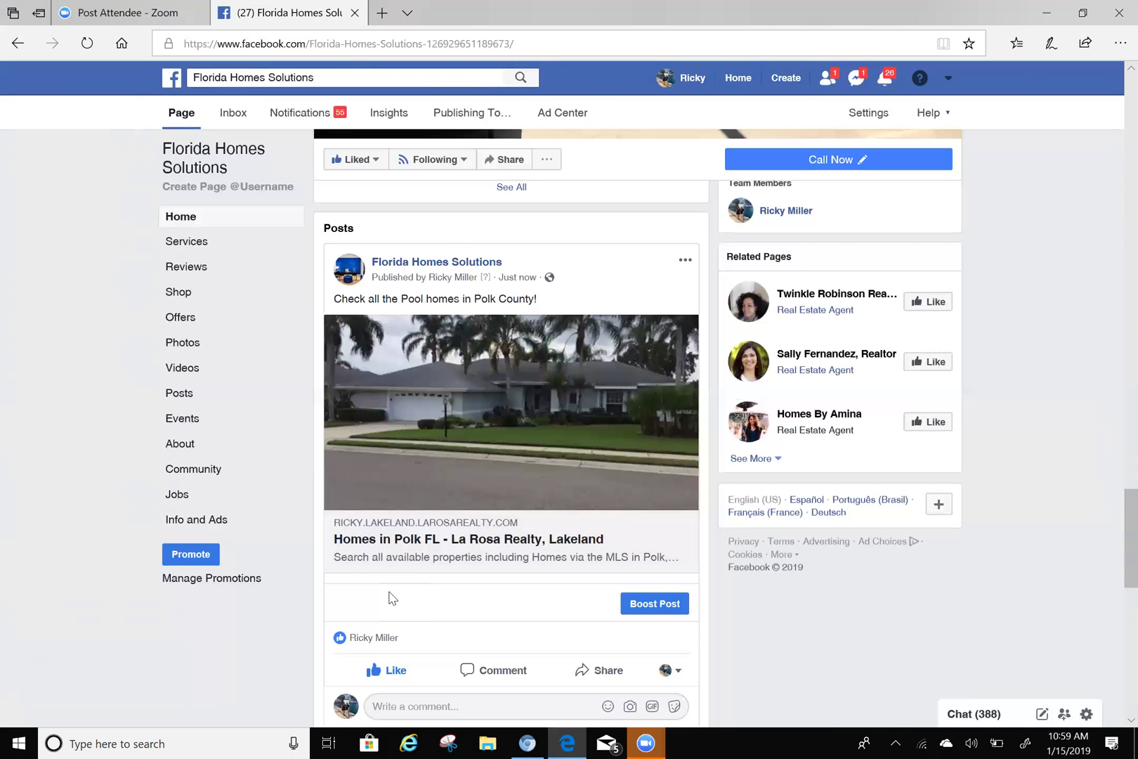
- Open the Homes in Polk FL link preview, browse the 1,218 Polk County listings, then return to Facebook
left_click(484, 495)
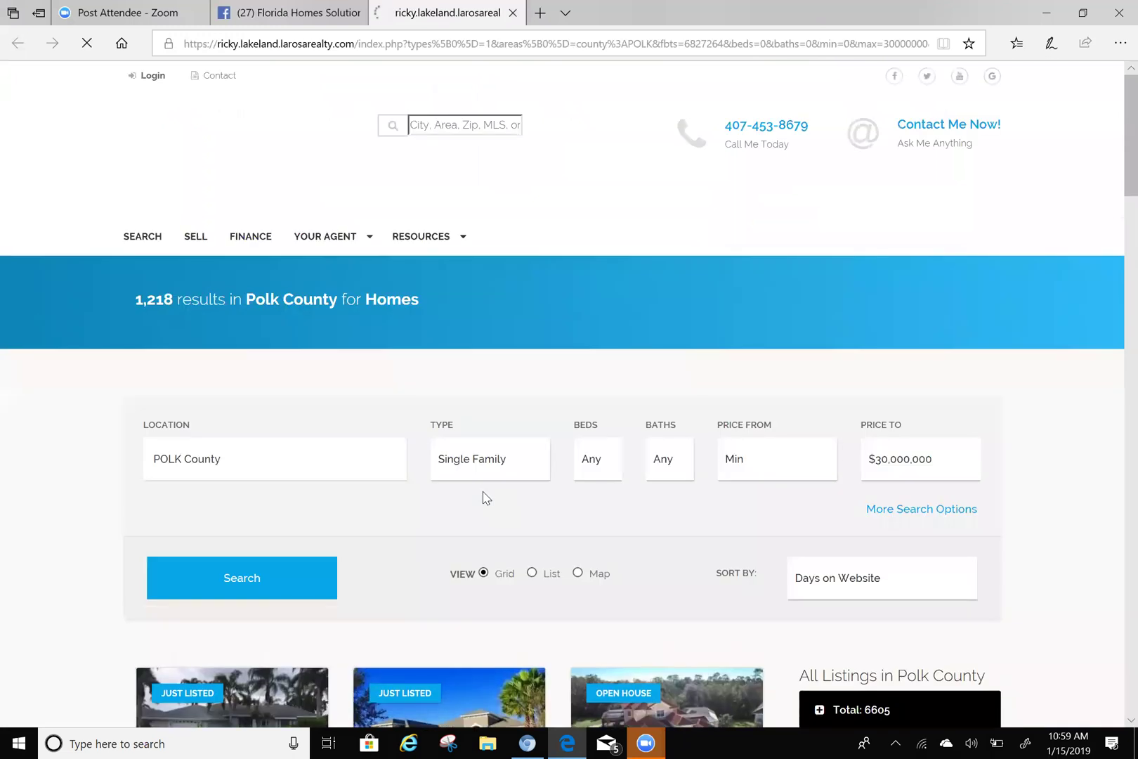
scroll(482, 370, "down", 8)
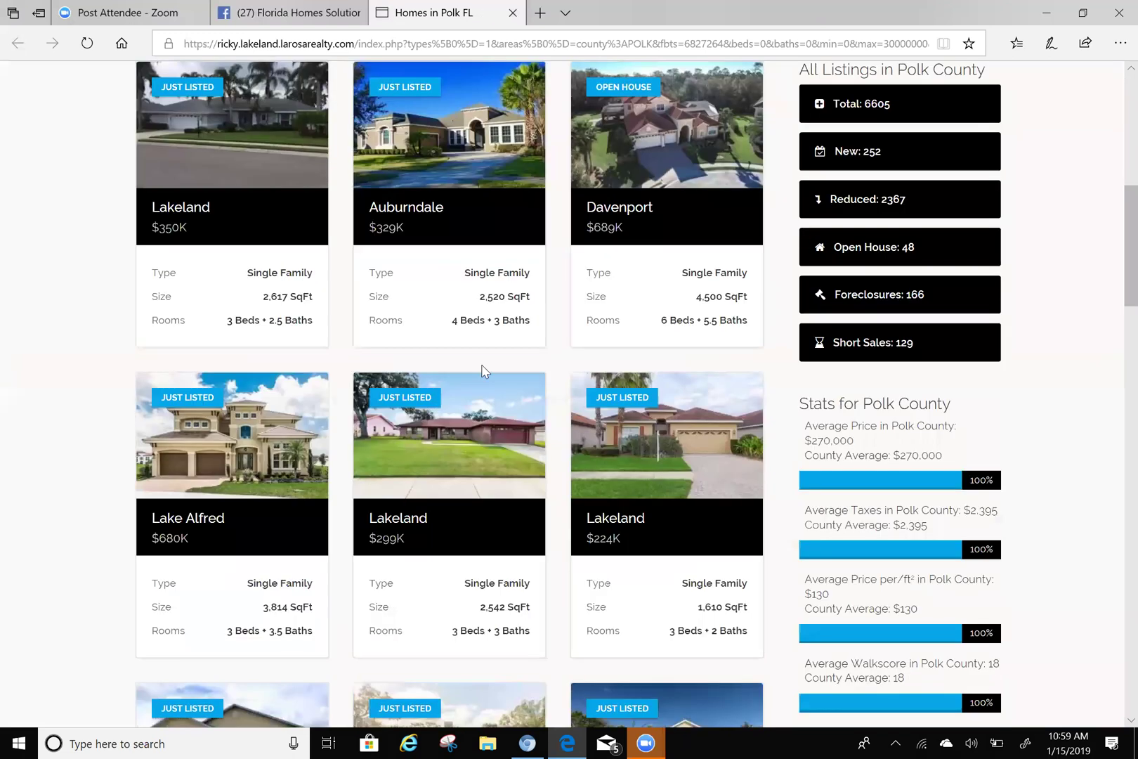
scroll(488, 377, "up", 3)
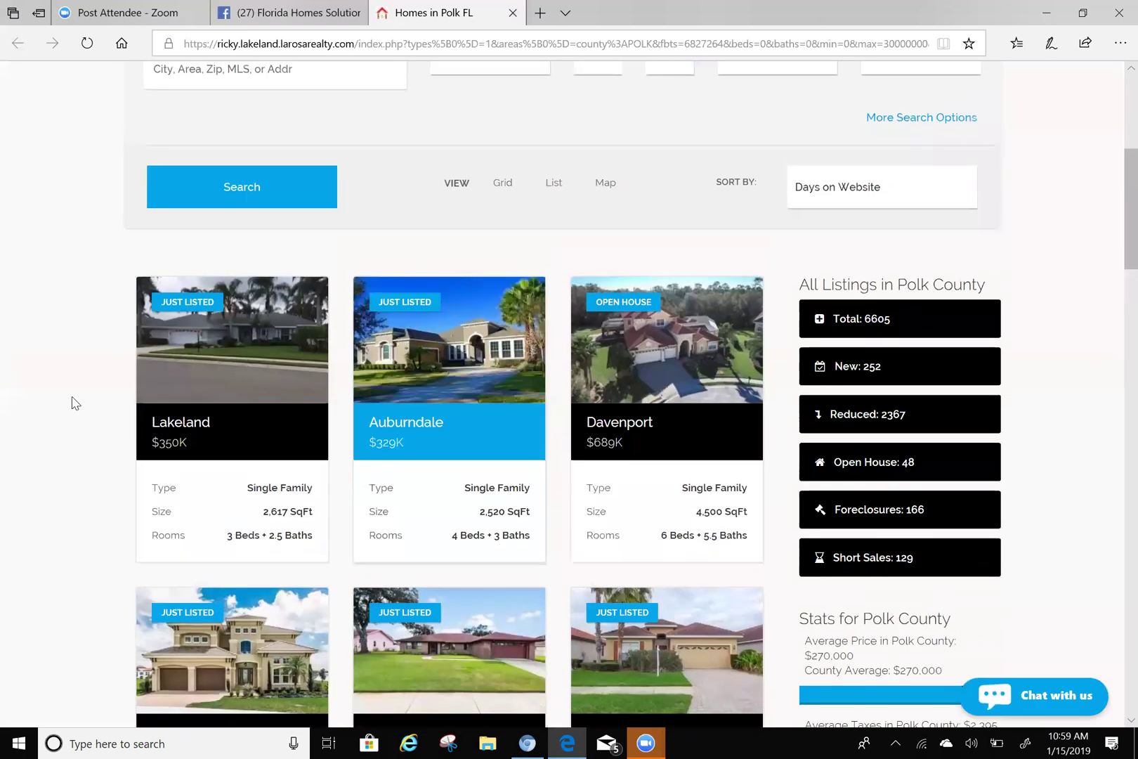
scroll(75, 402, "down", 5)
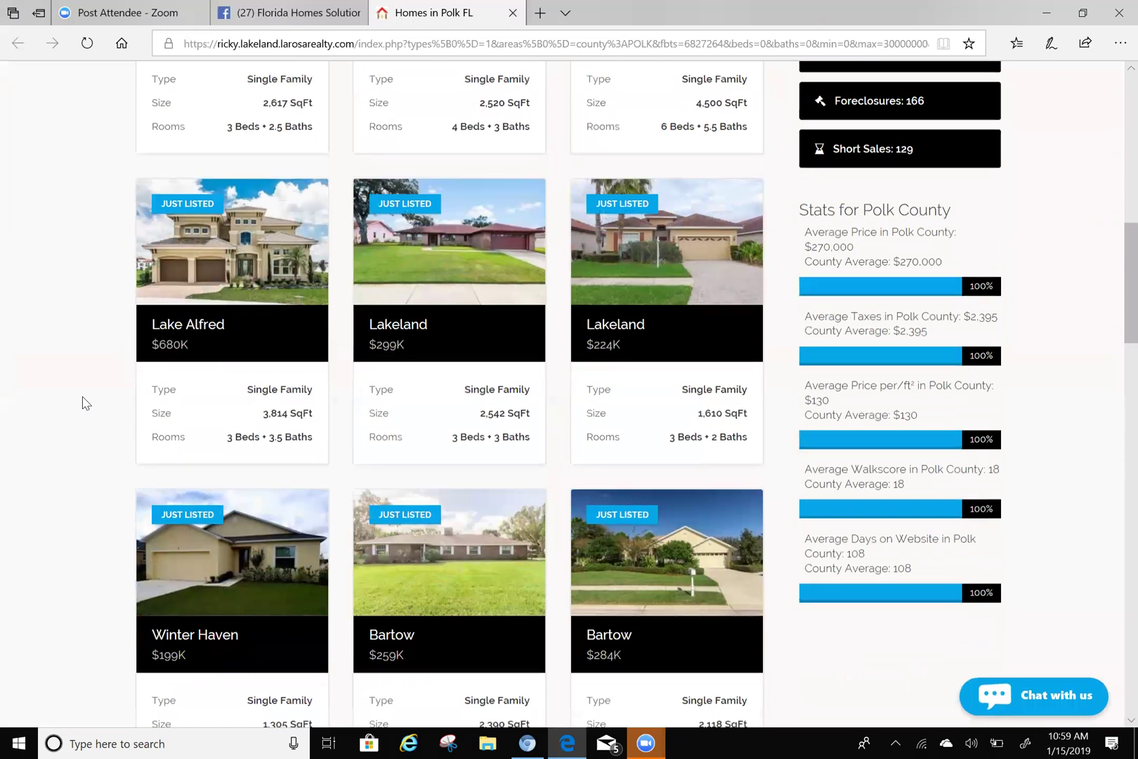
scroll(83, 403, "down", 3)
scroll(86, 403, "down", 6)
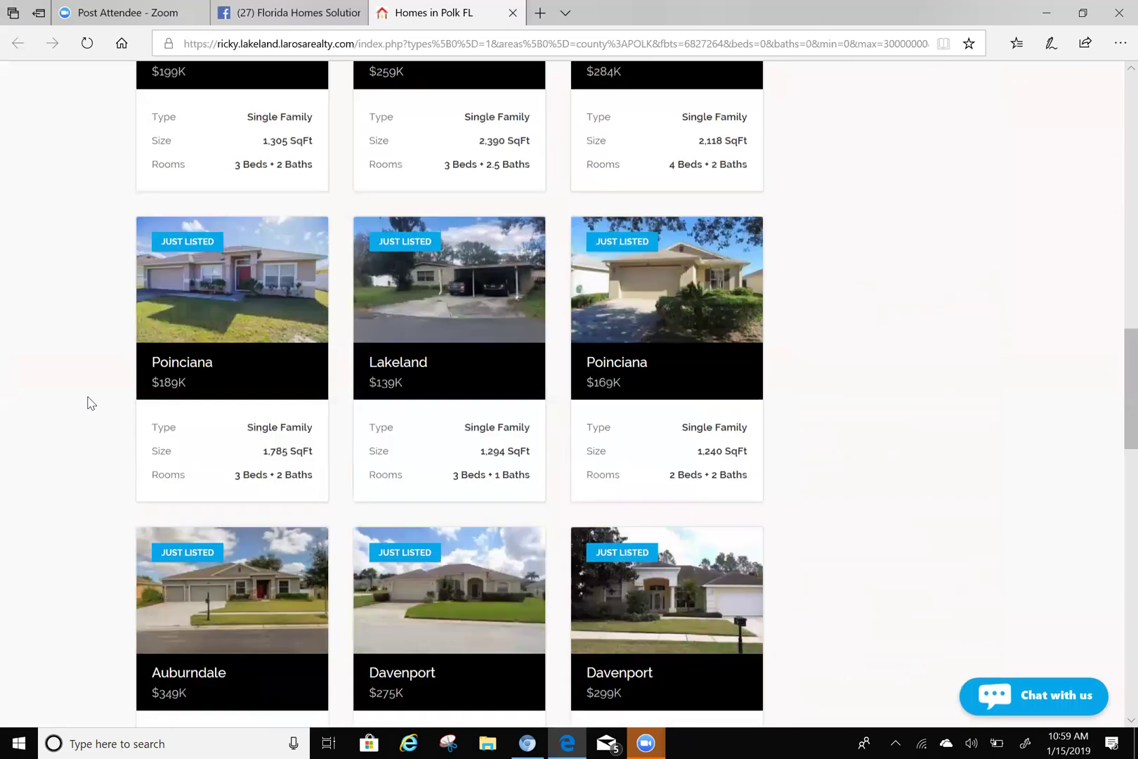
scroll(89, 403, "down", 8)
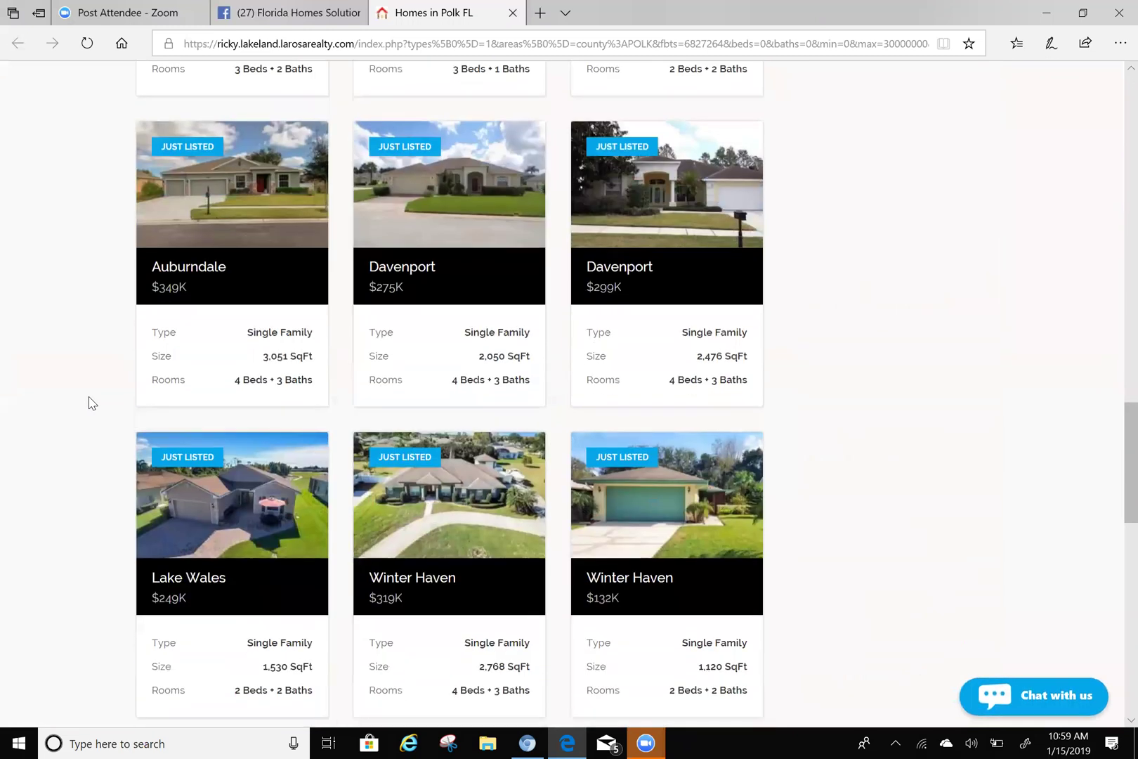
scroll(94, 401, "down", 3)
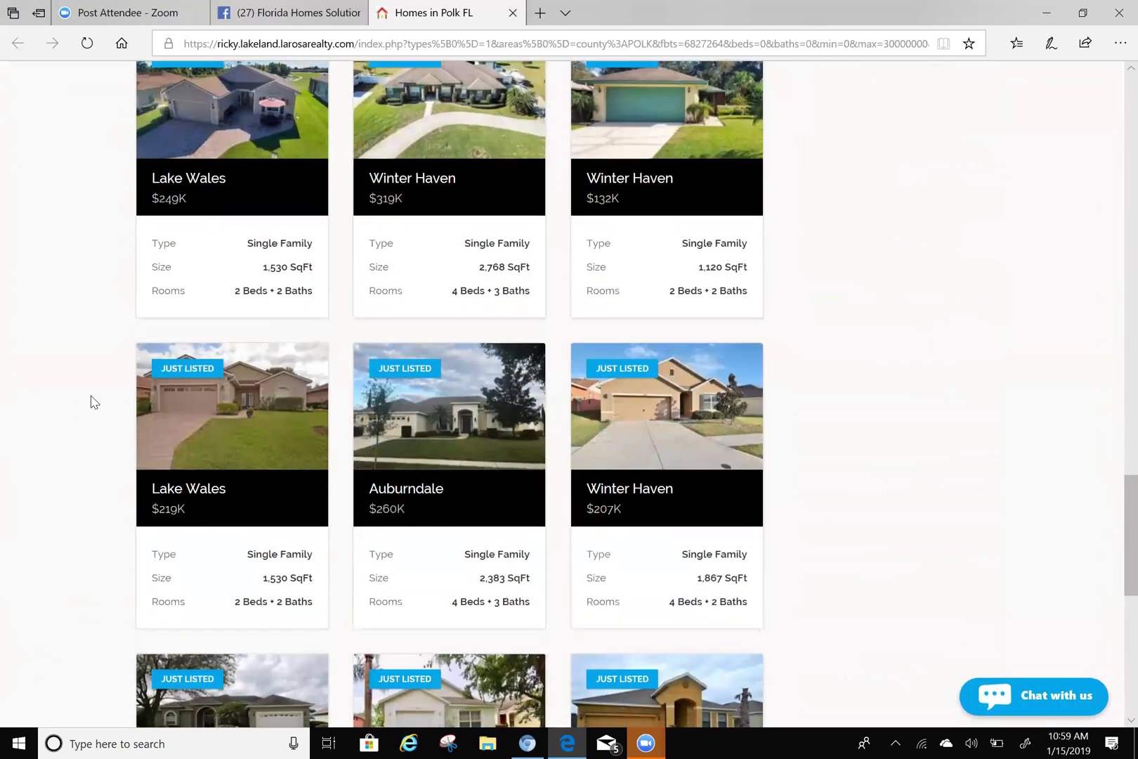
scroll(91, 405, "down", 3)
scroll(89, 406, "up", 20)
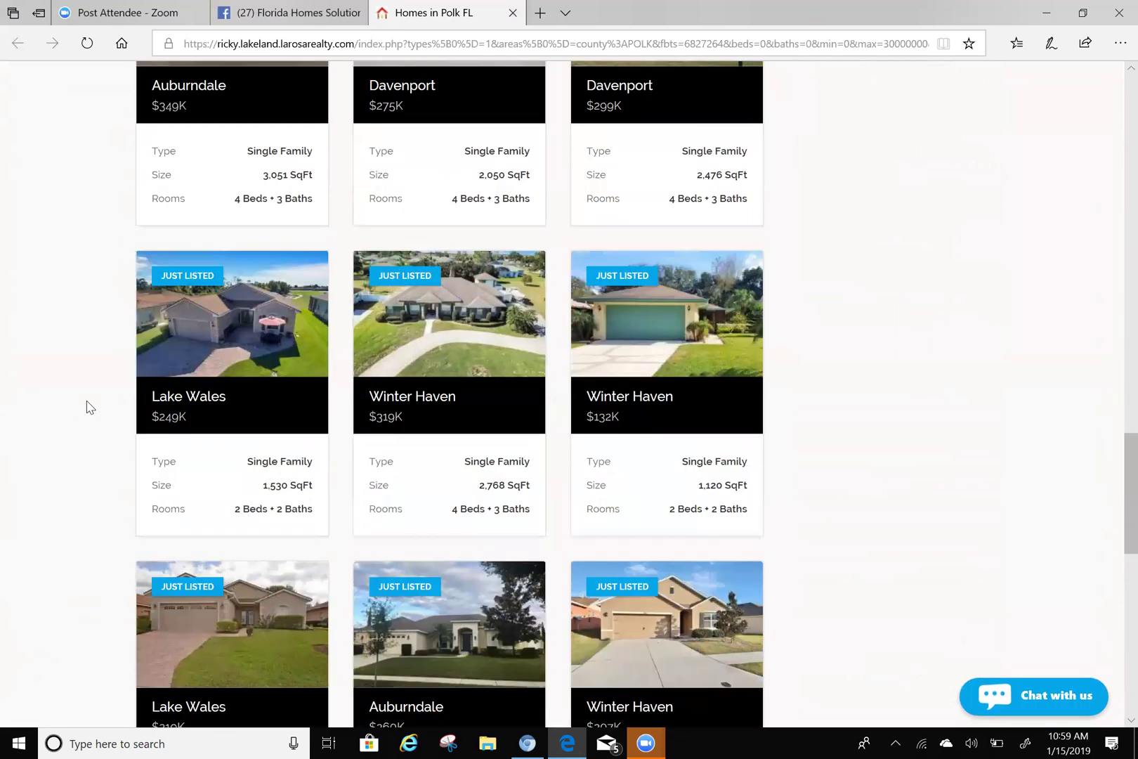
scroll(90, 408, "down", 8)
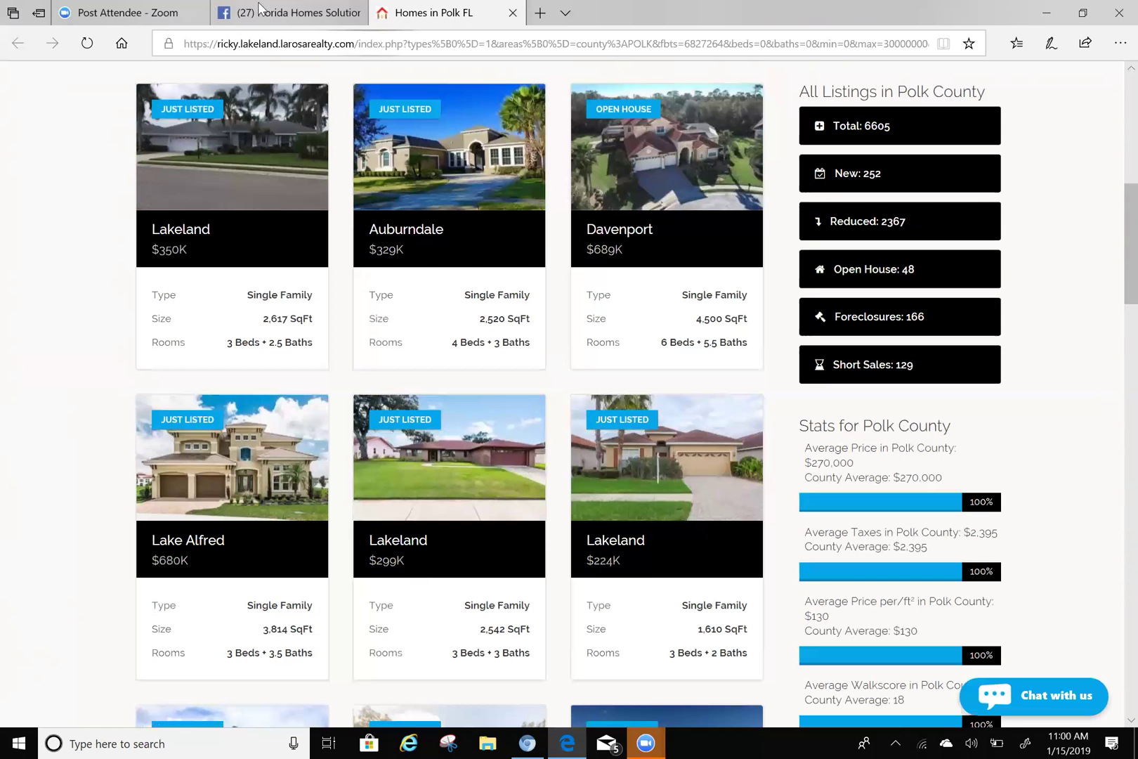
scroll(346, 204, "up", 8)
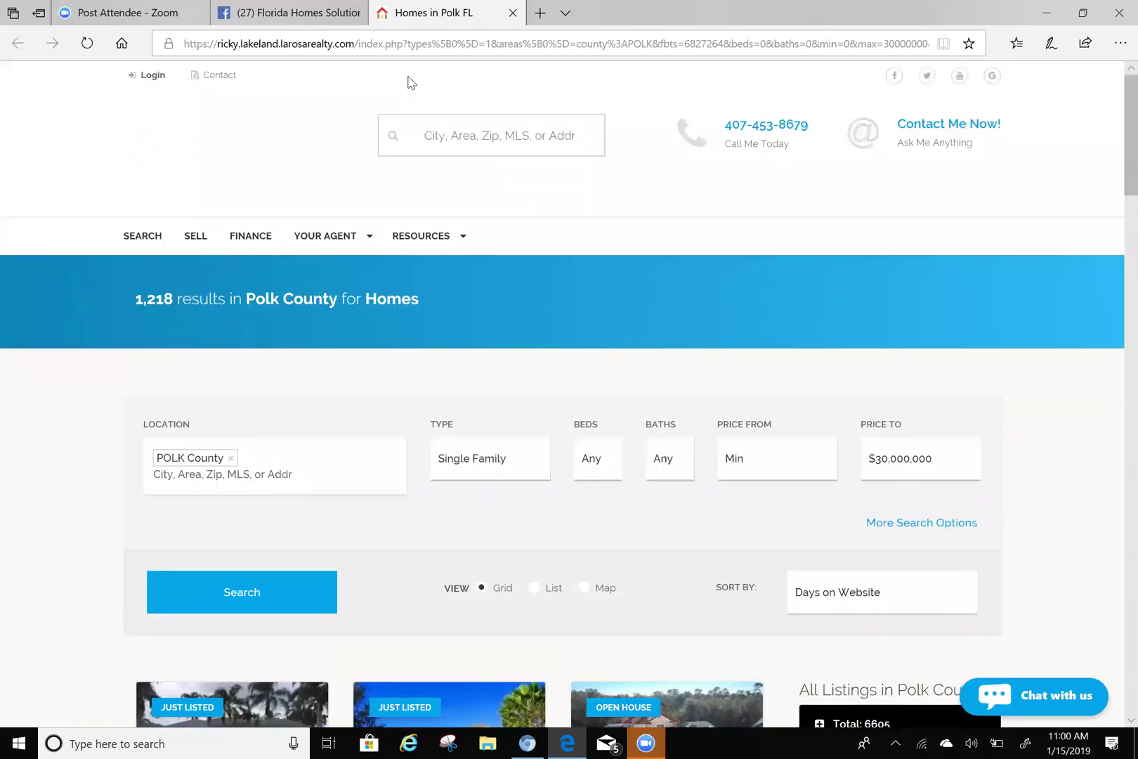
left_click(278, 25)
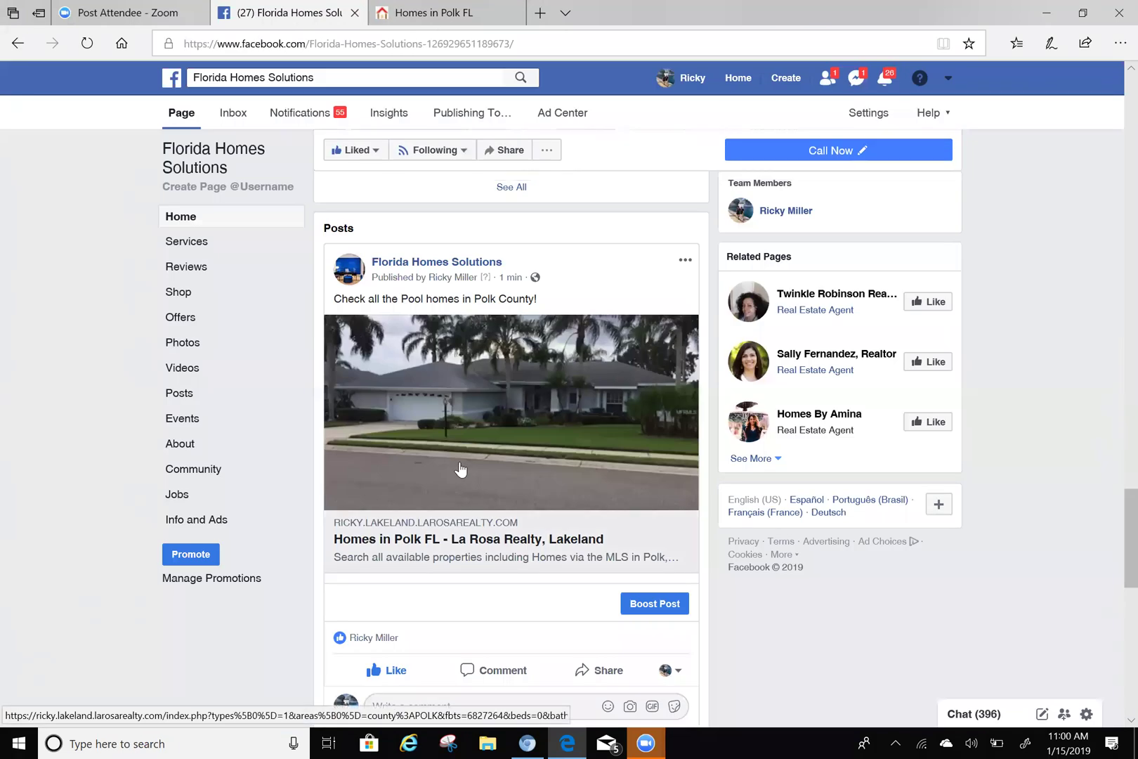
scroll(492, 440, "down", 3)
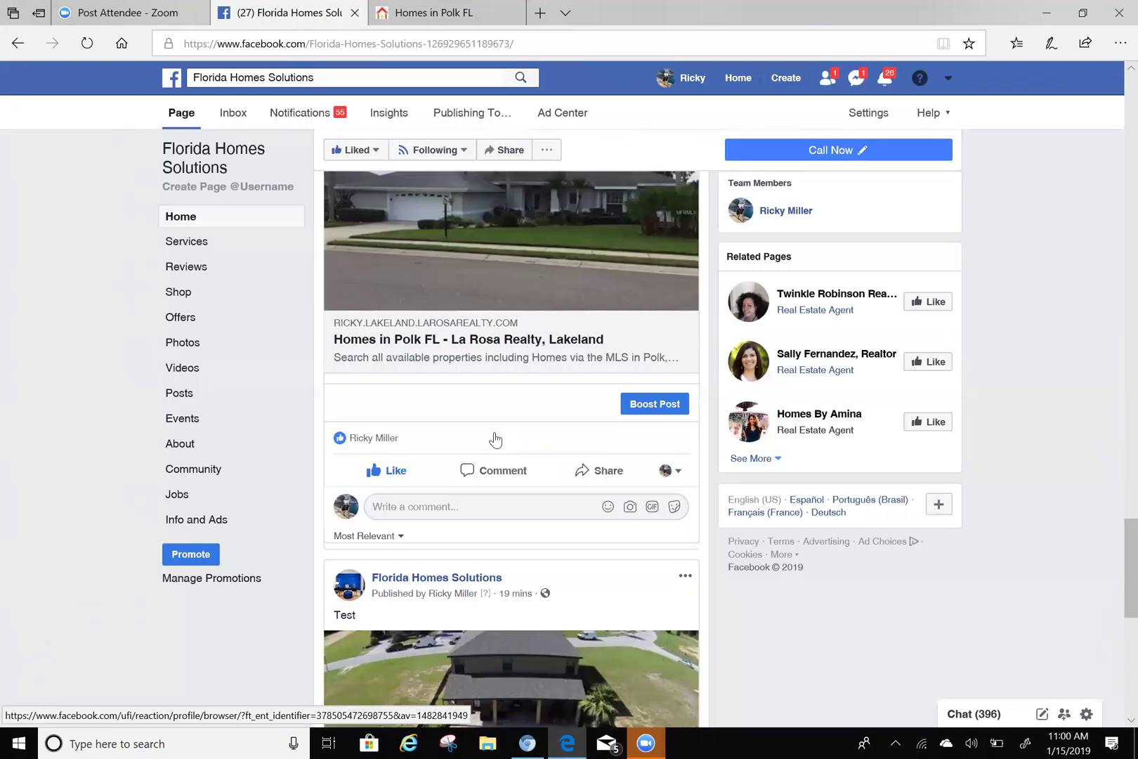
scroll(496, 435, "up", 3)
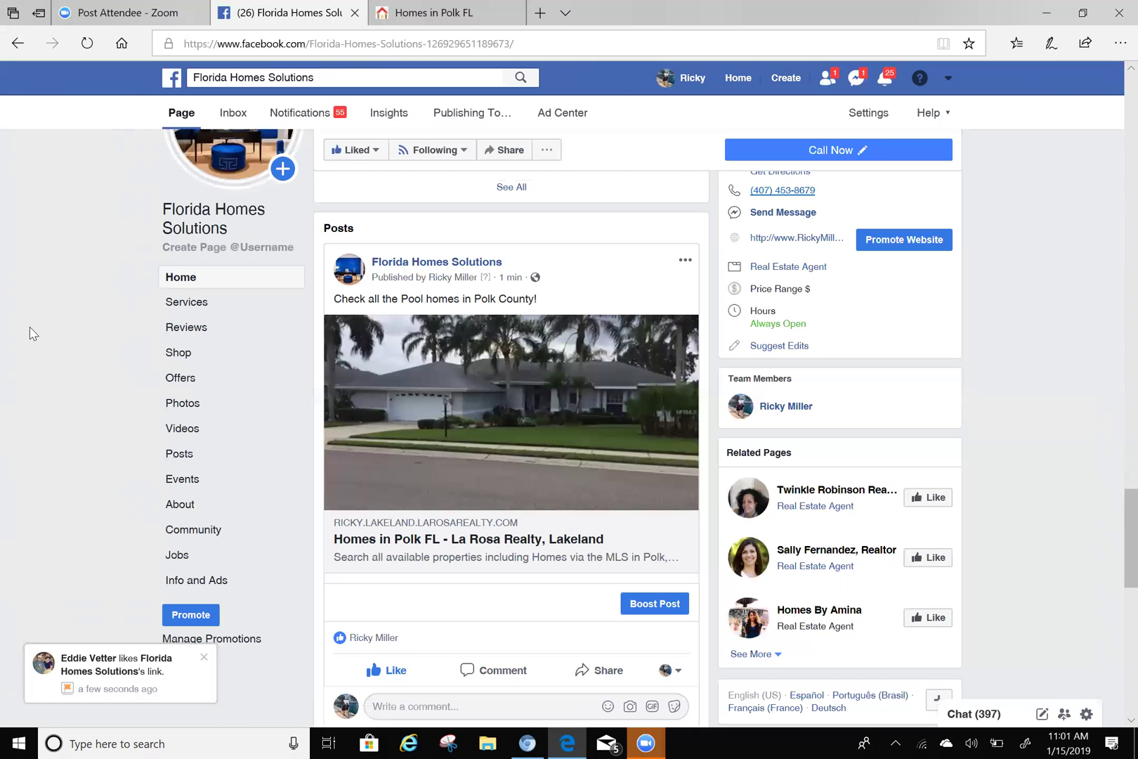
- Dismiss the pool-homes post's options menu unchanged, then go to the Facebook Home News Feed
left_click(685, 261)
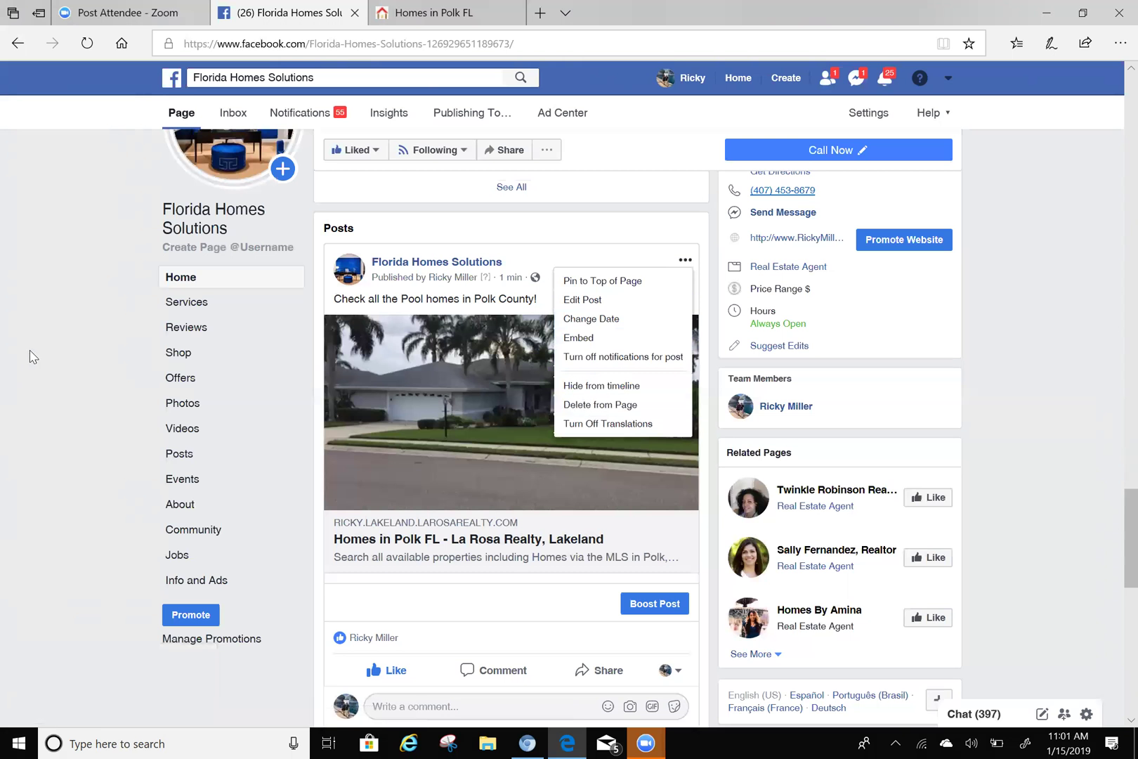
left_click(68, 310)
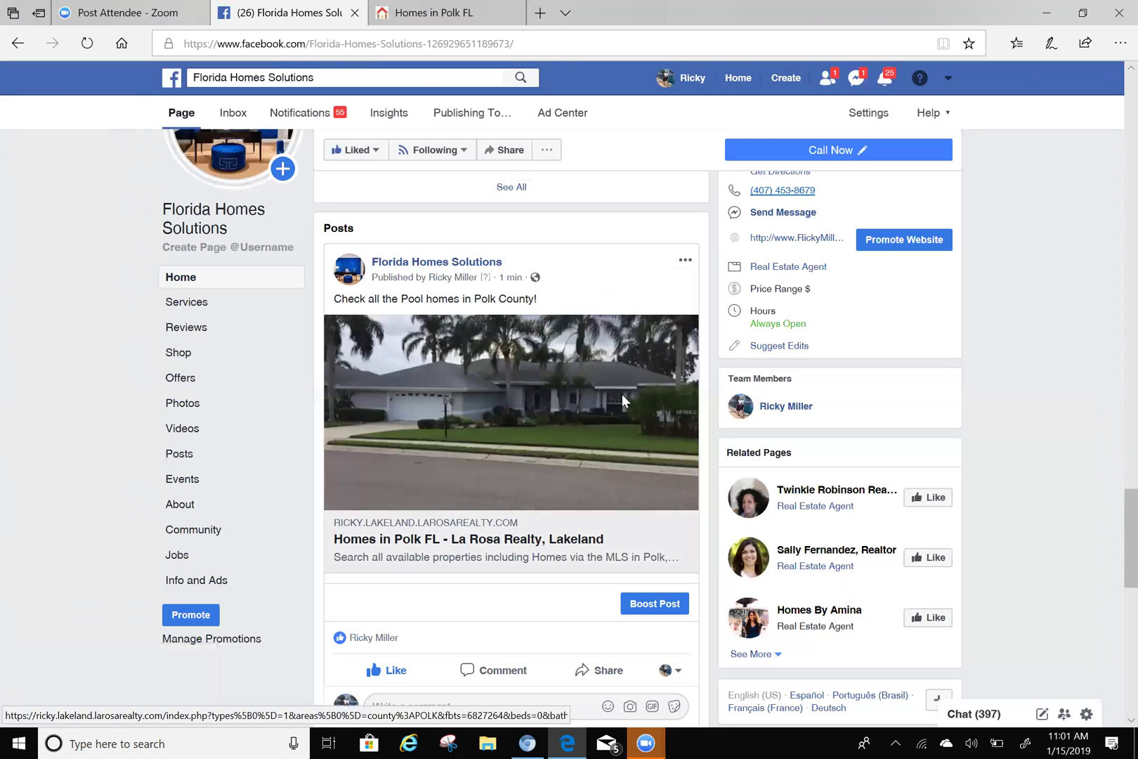
scroll(621, 394, "down", 2)
scroll(550, 373, "down", 1)
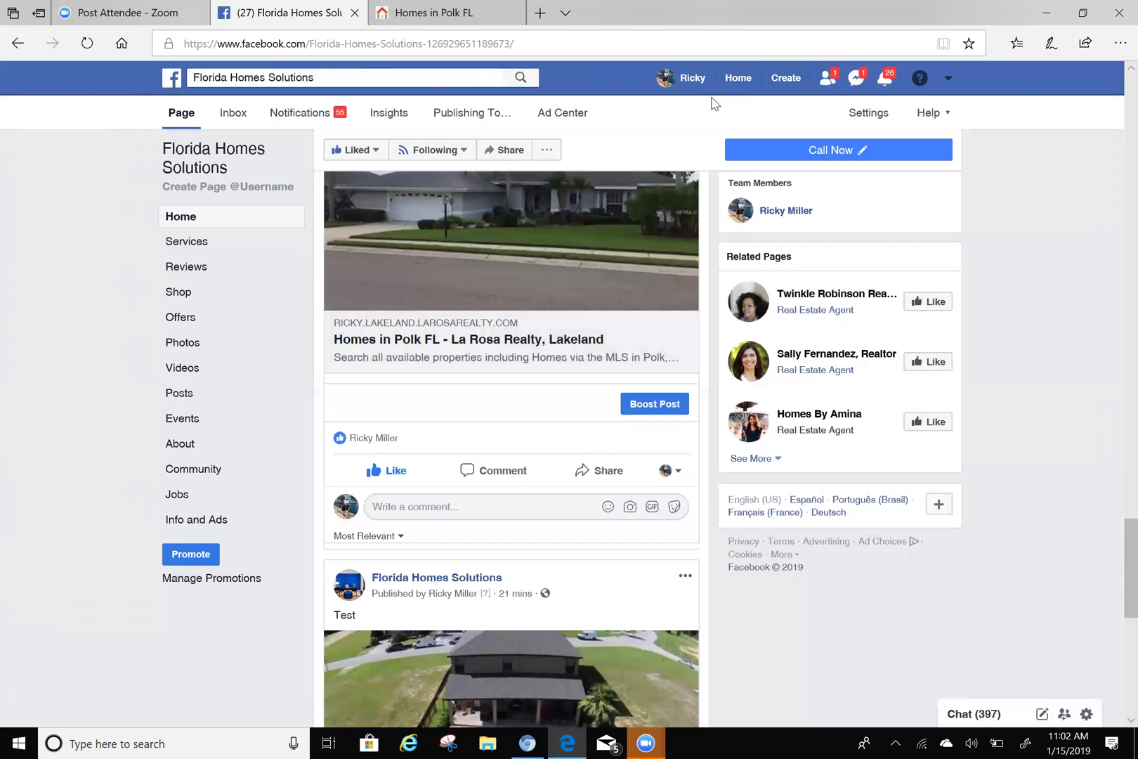
left_click(736, 81)
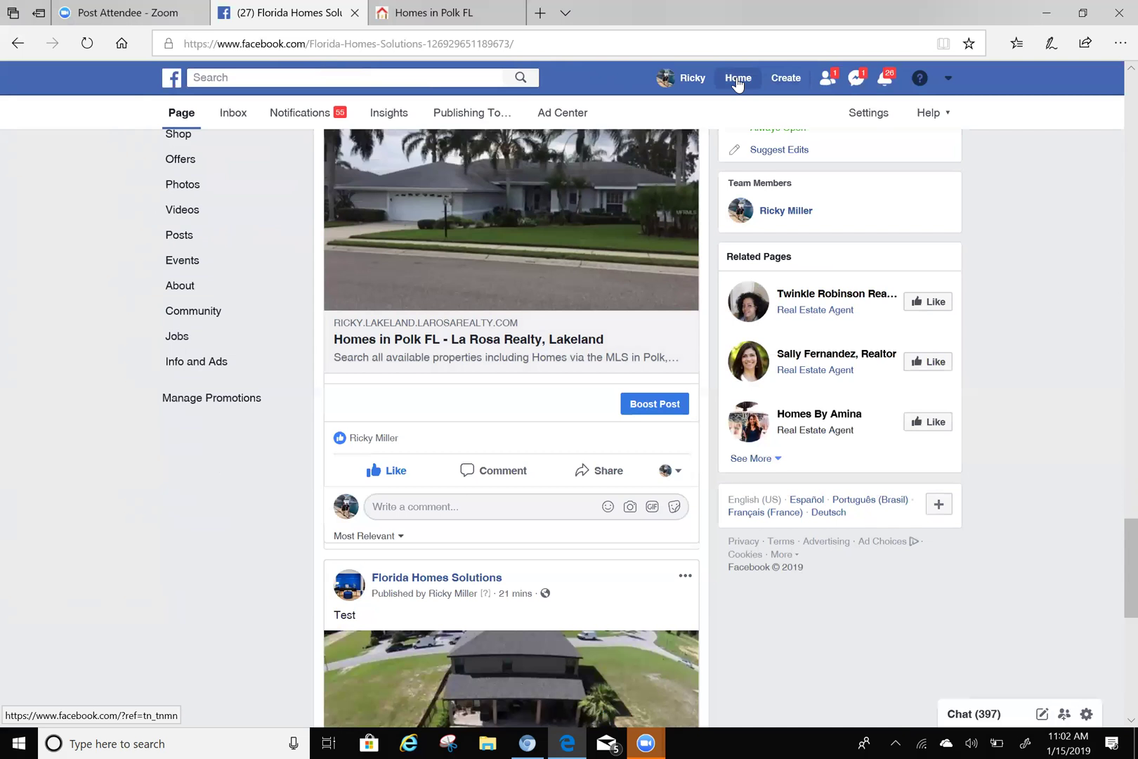
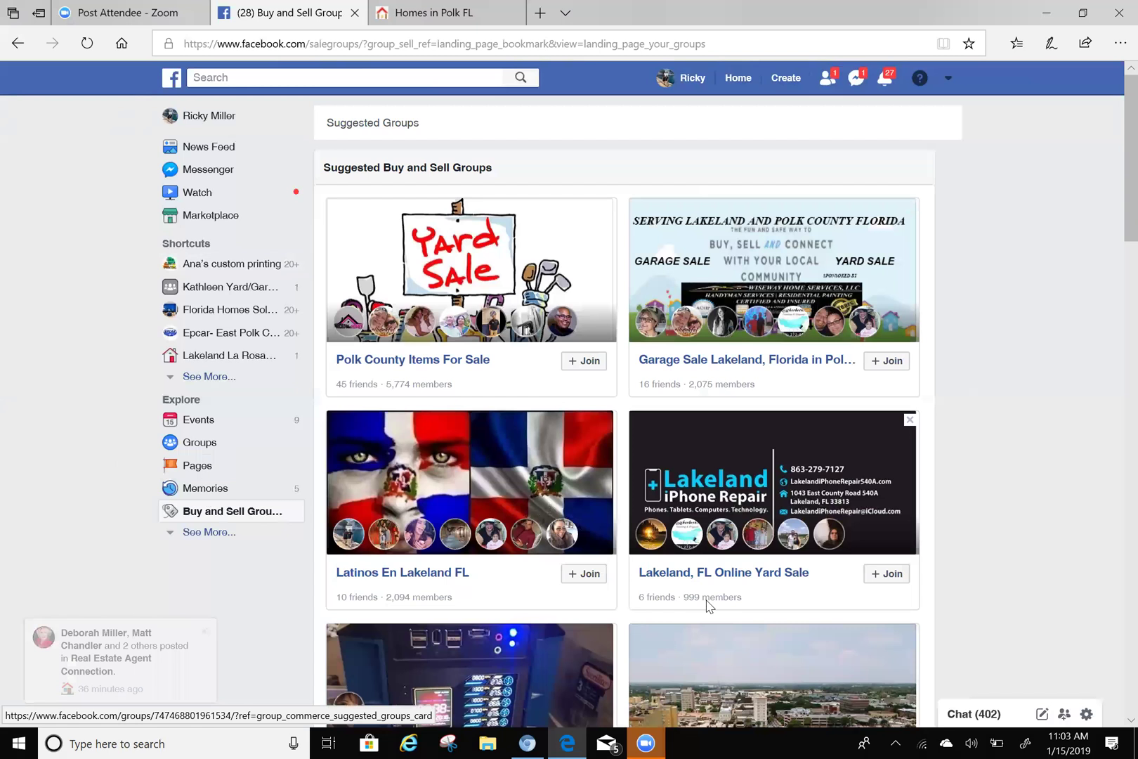
- Scroll up and down through the Facebook News Feed home page
scroll(460, 579, "down", 10)
scroll(519, 505, "up", 10)
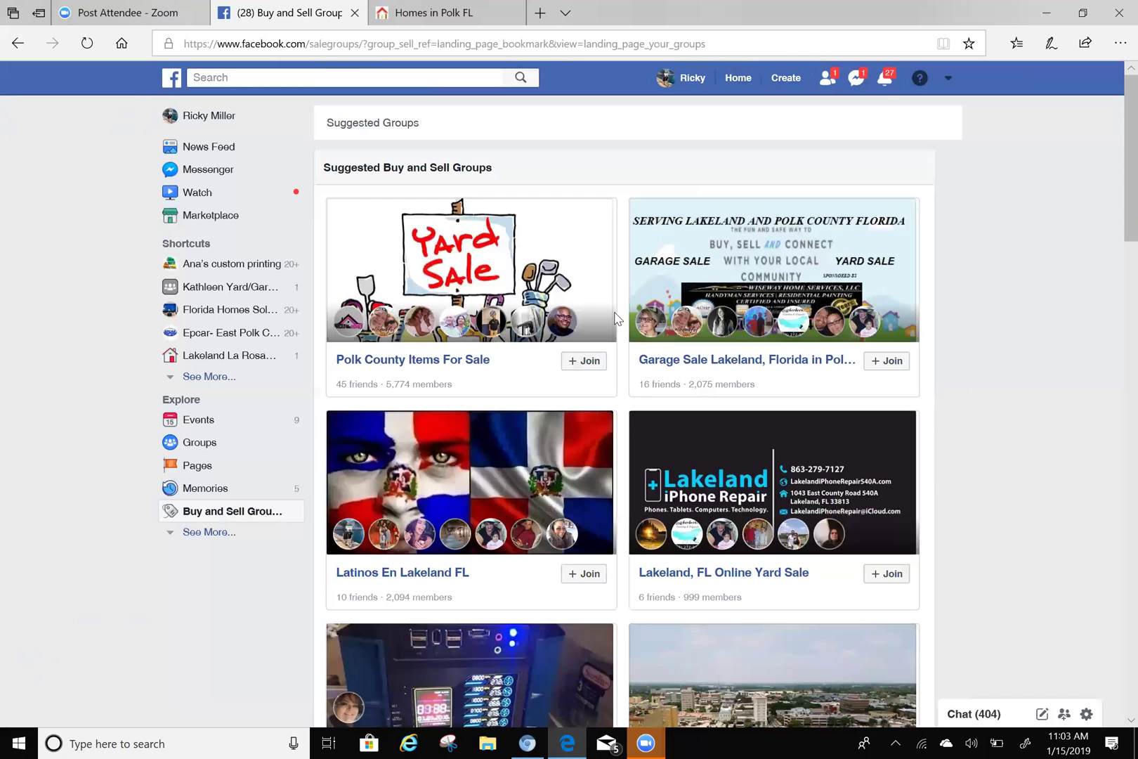
scroll(596, 316, "down", 3)
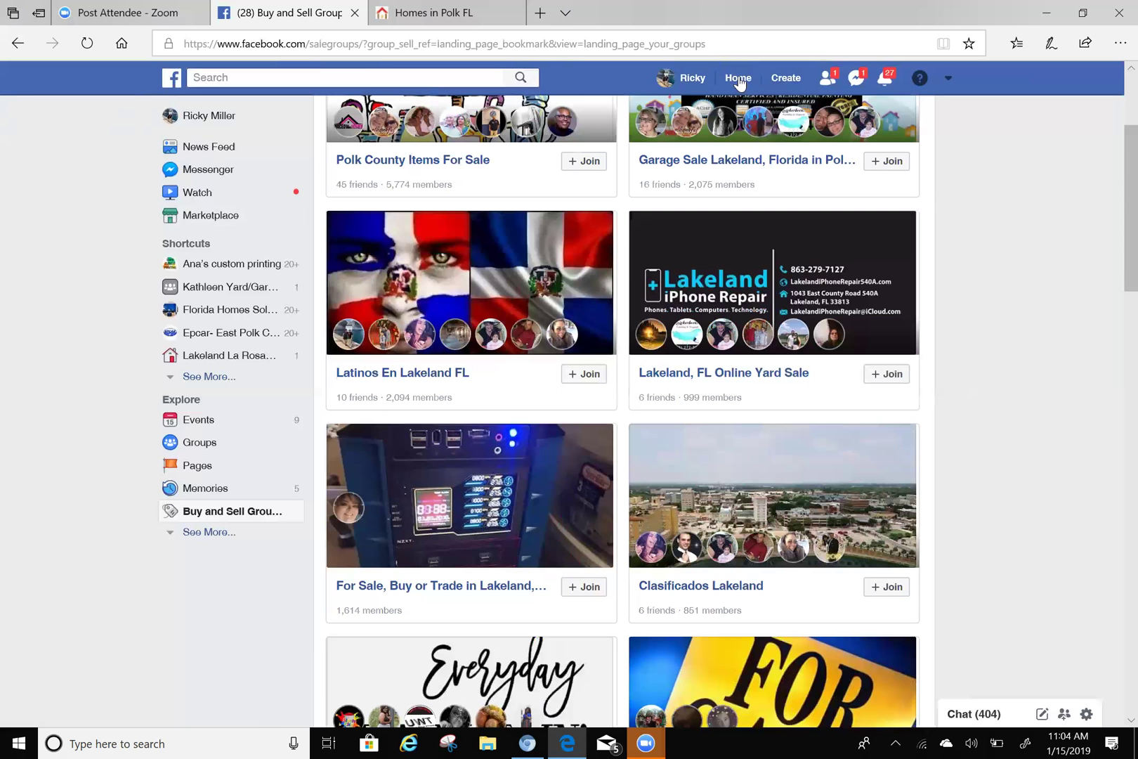
scroll(214, 311, "down", 3)
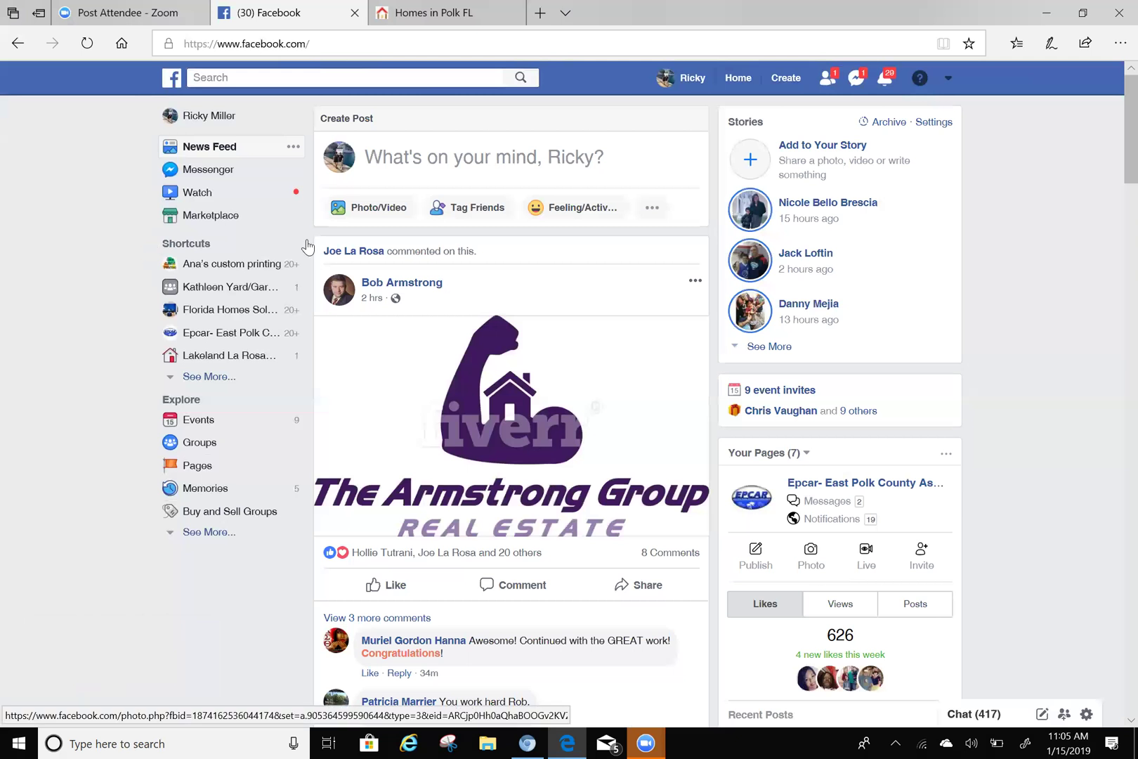
- Open the Florida Homes Solutions page from the sidebar and scroll through its posts
left_click(205, 315)
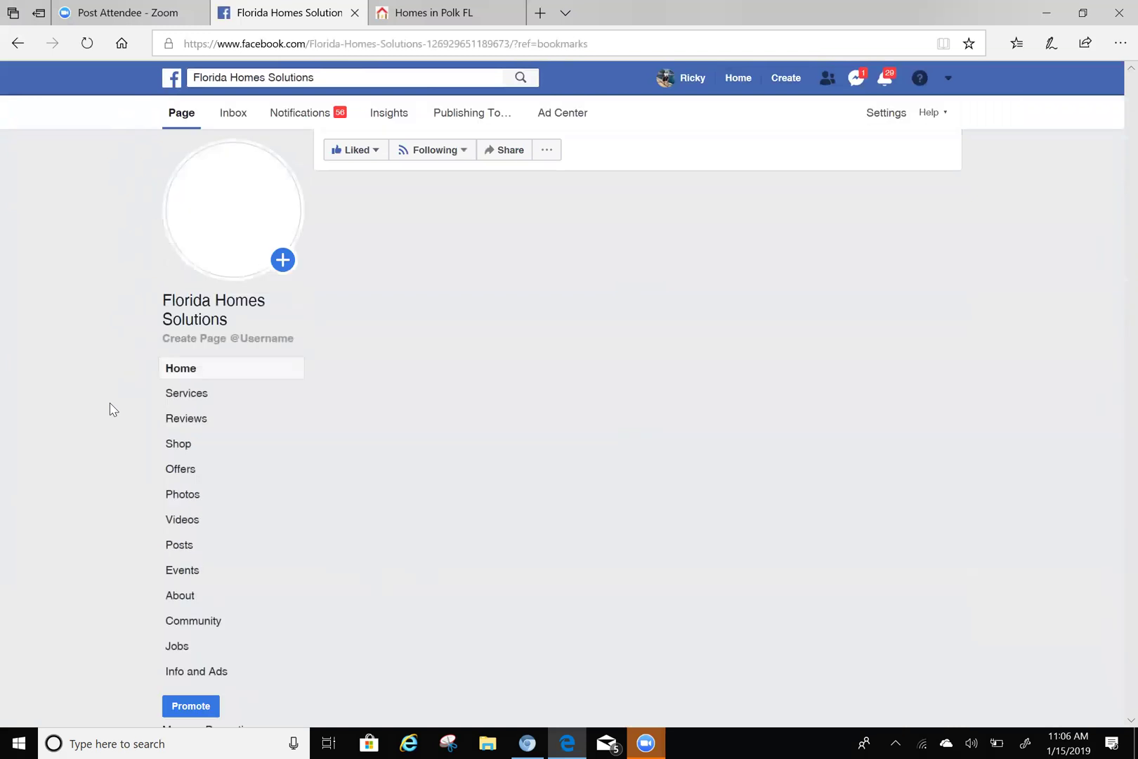
scroll(111, 409, "down", 1)
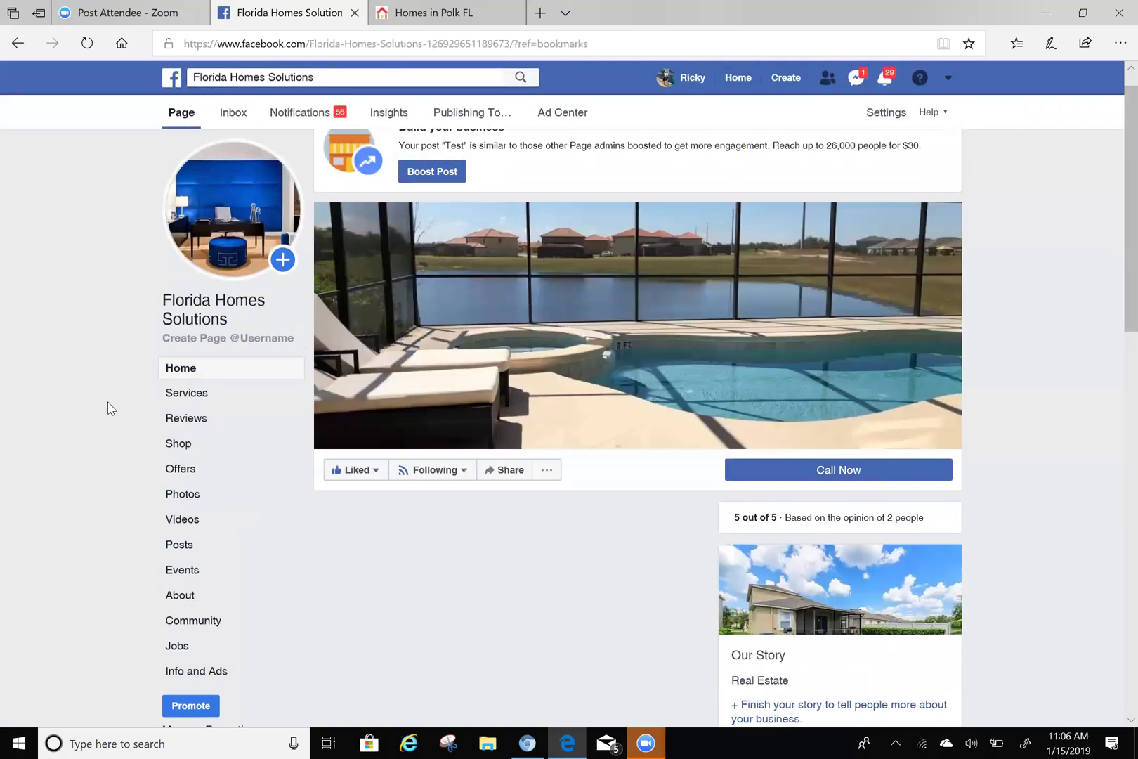
scroll(111, 408, "down", 3)
scroll(111, 409, "down", 3)
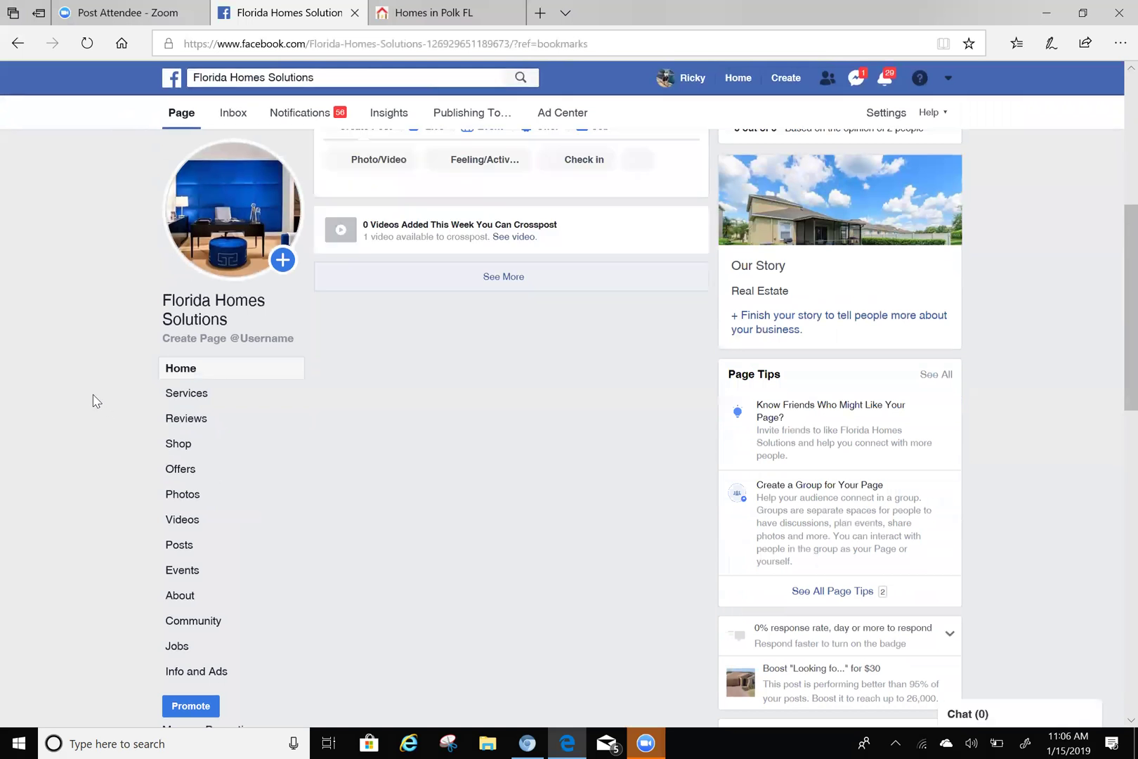
scroll(93, 400, "down", 3)
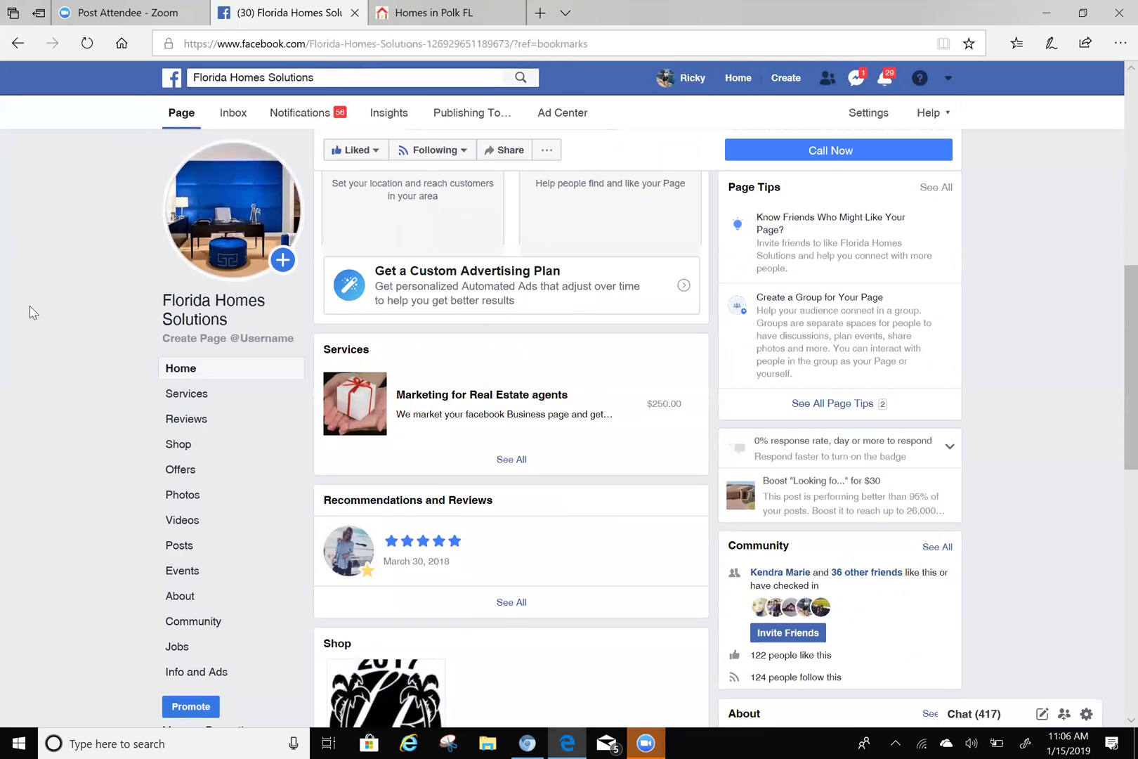
scroll(68, 347, "down", 3)
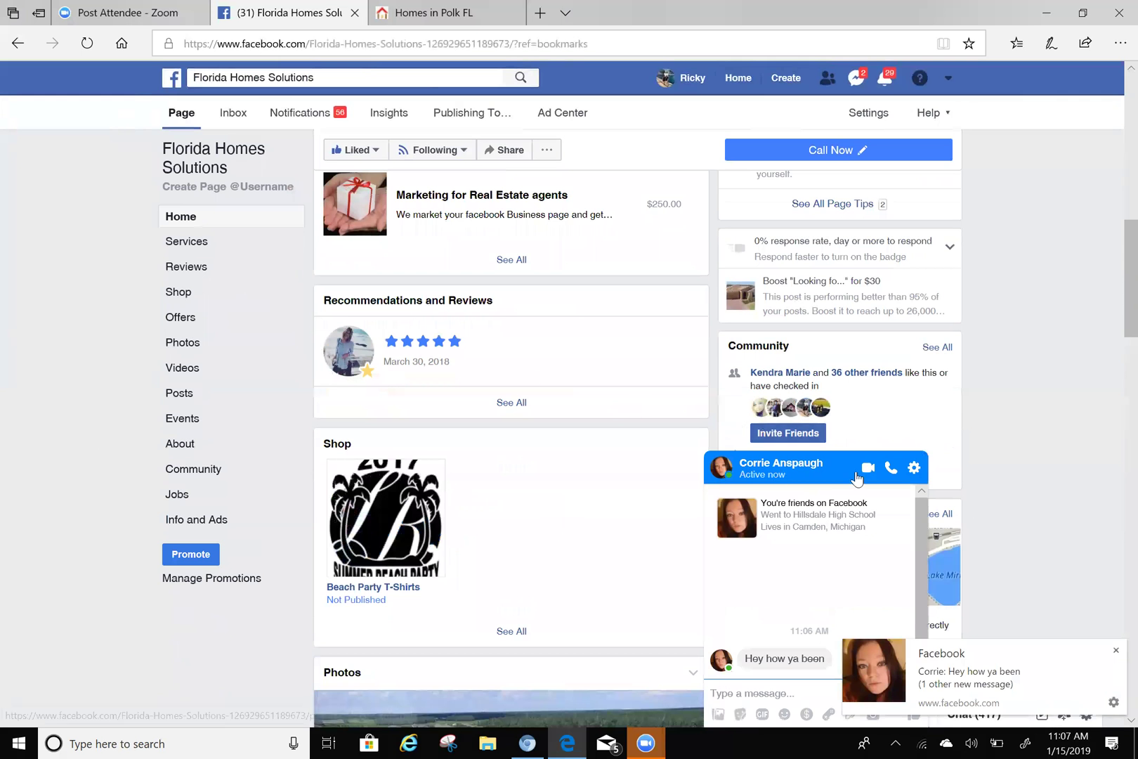
- Close the chat popup and scroll to the 'Check all the Pool homes in Polk County!' post
left_click(928, 453)
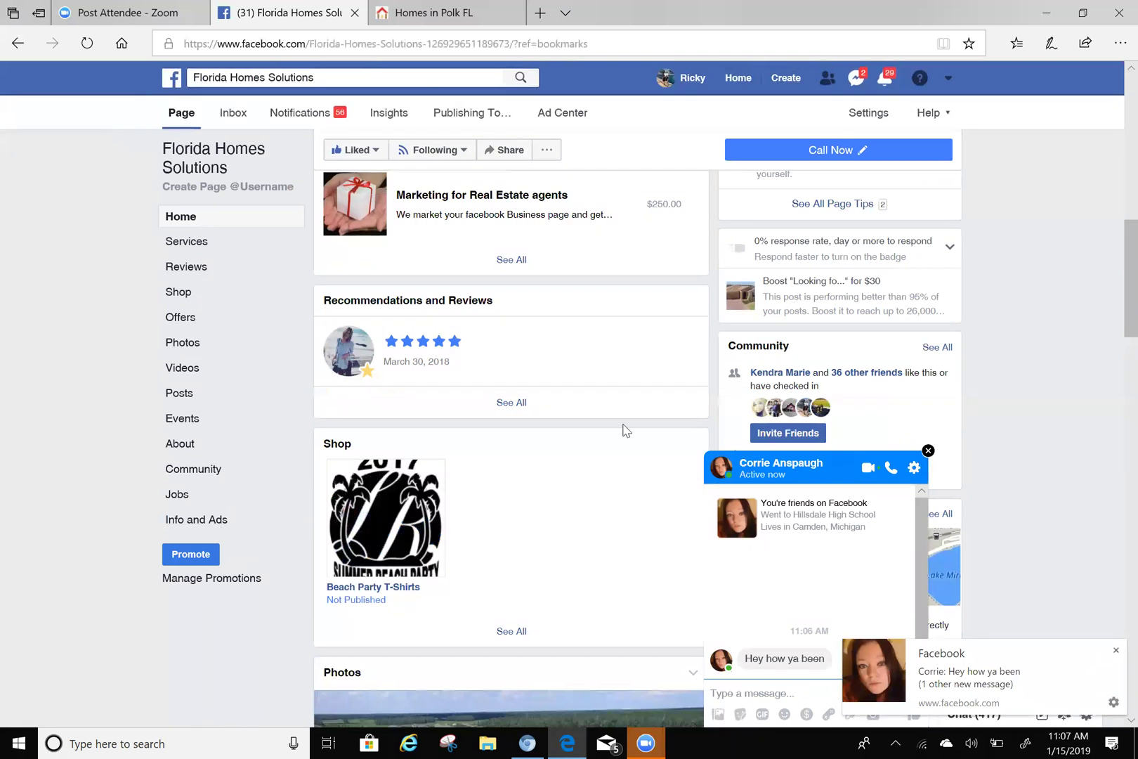
scroll(565, 385, "down", 10)
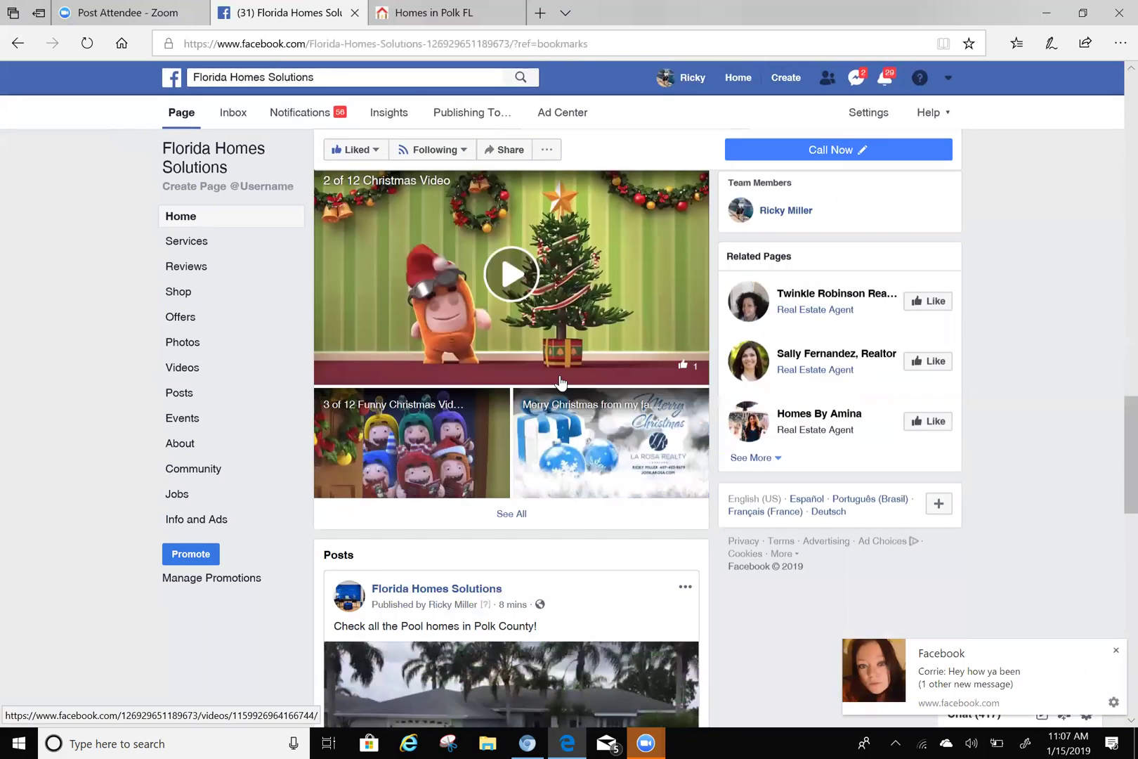
scroll(559, 386, "down", 5)
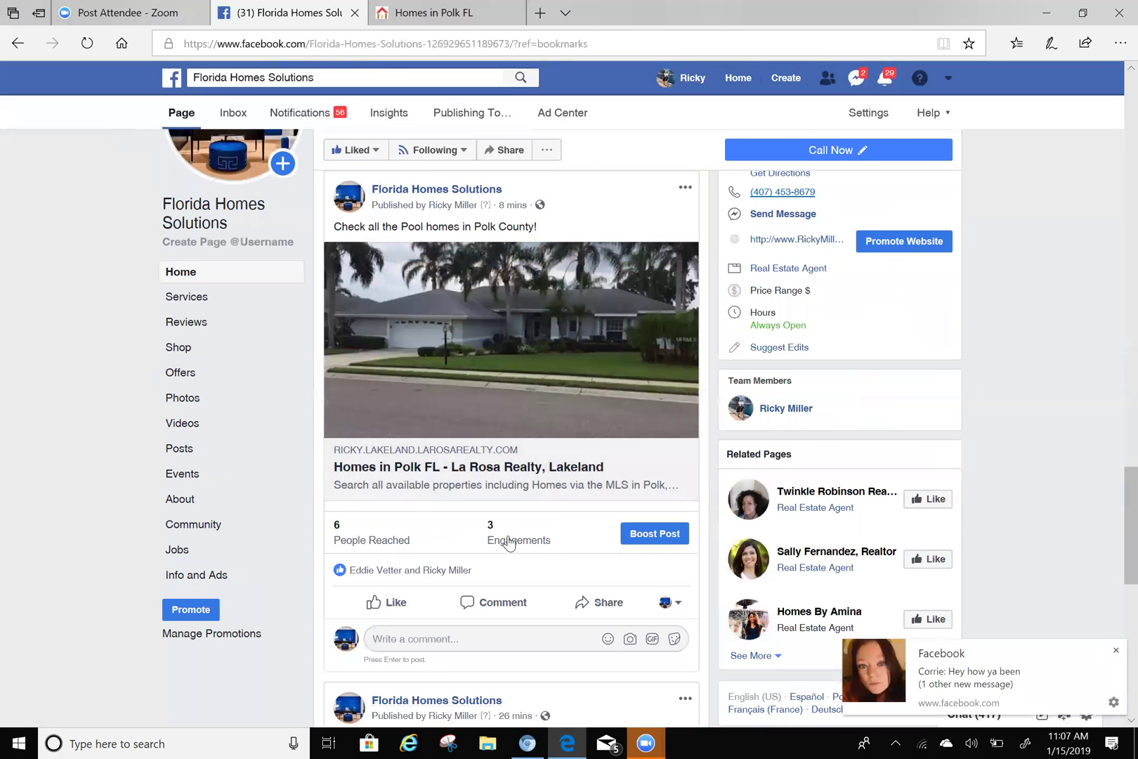
- Try sharing the pool-homes post, with original post, to Winter haven / polk county yard sale #2, then dismiss the errors
left_click(602, 604)
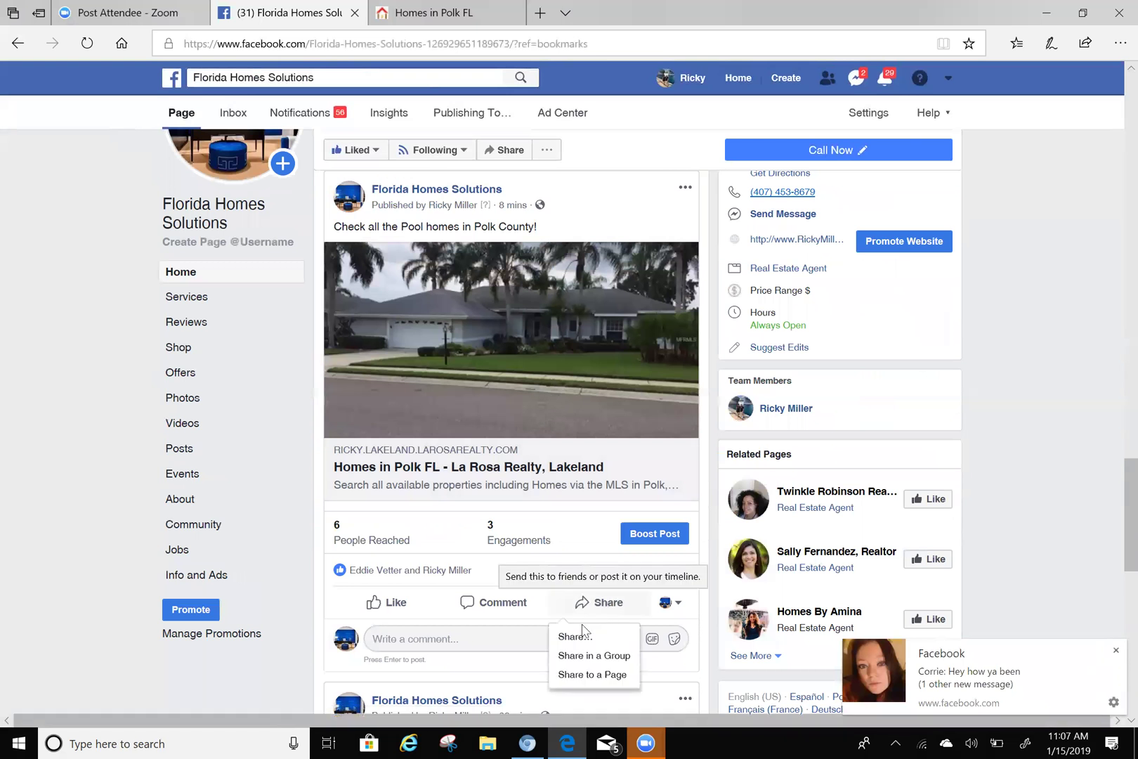
left_click(594, 663)
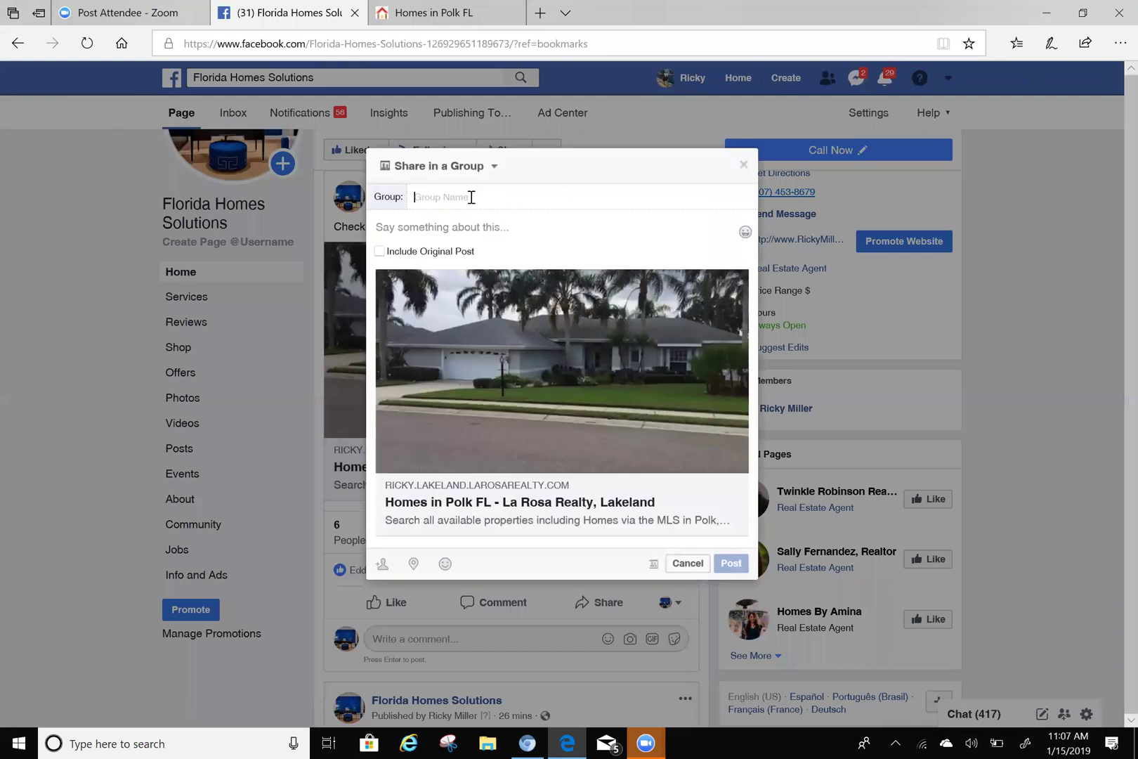
type("w")
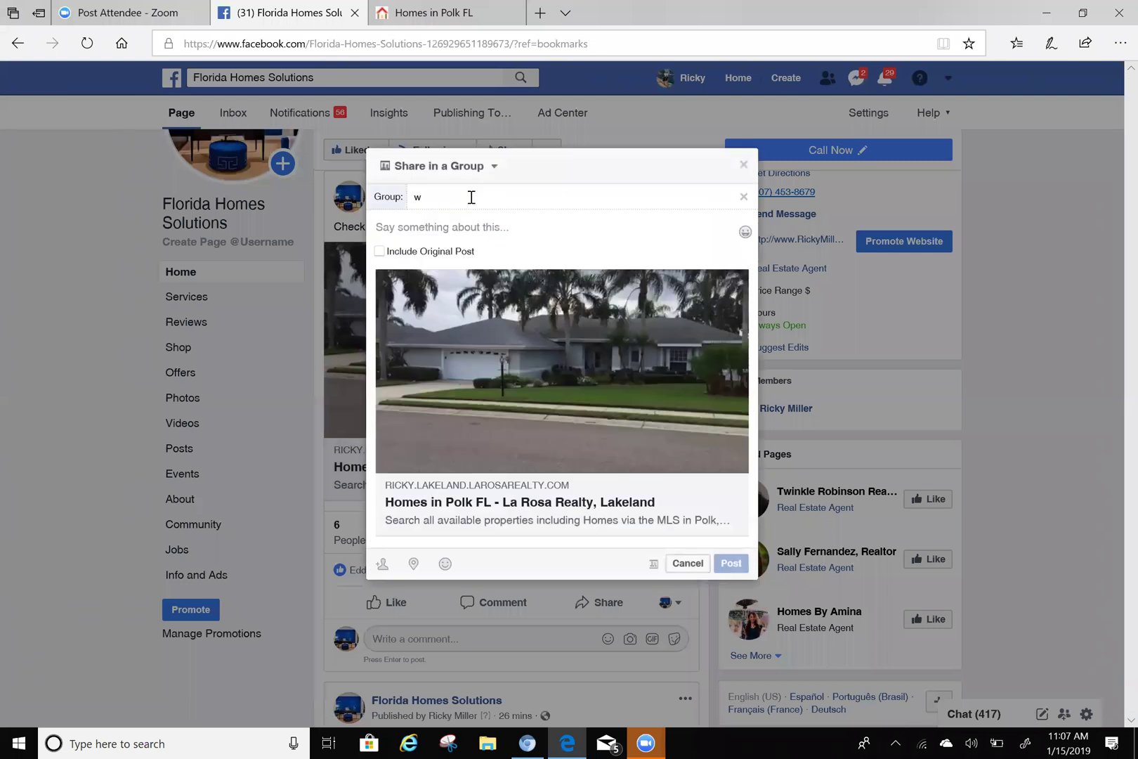
type("int")
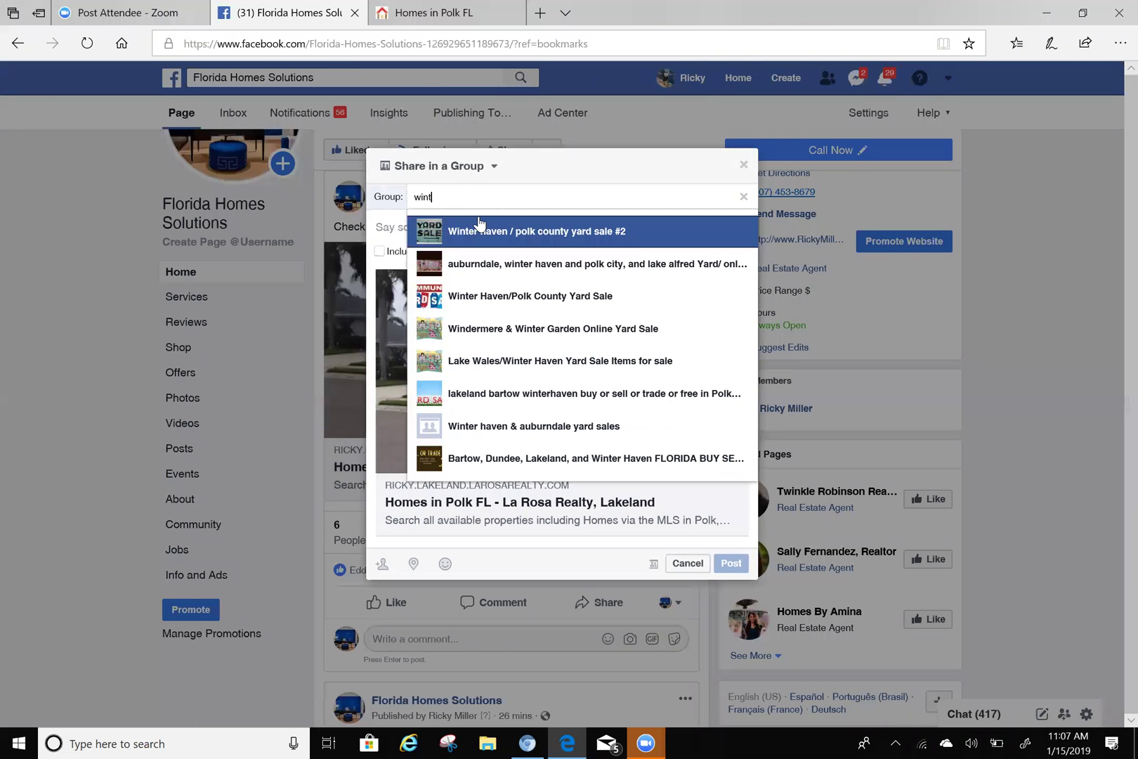
left_click(530, 235)
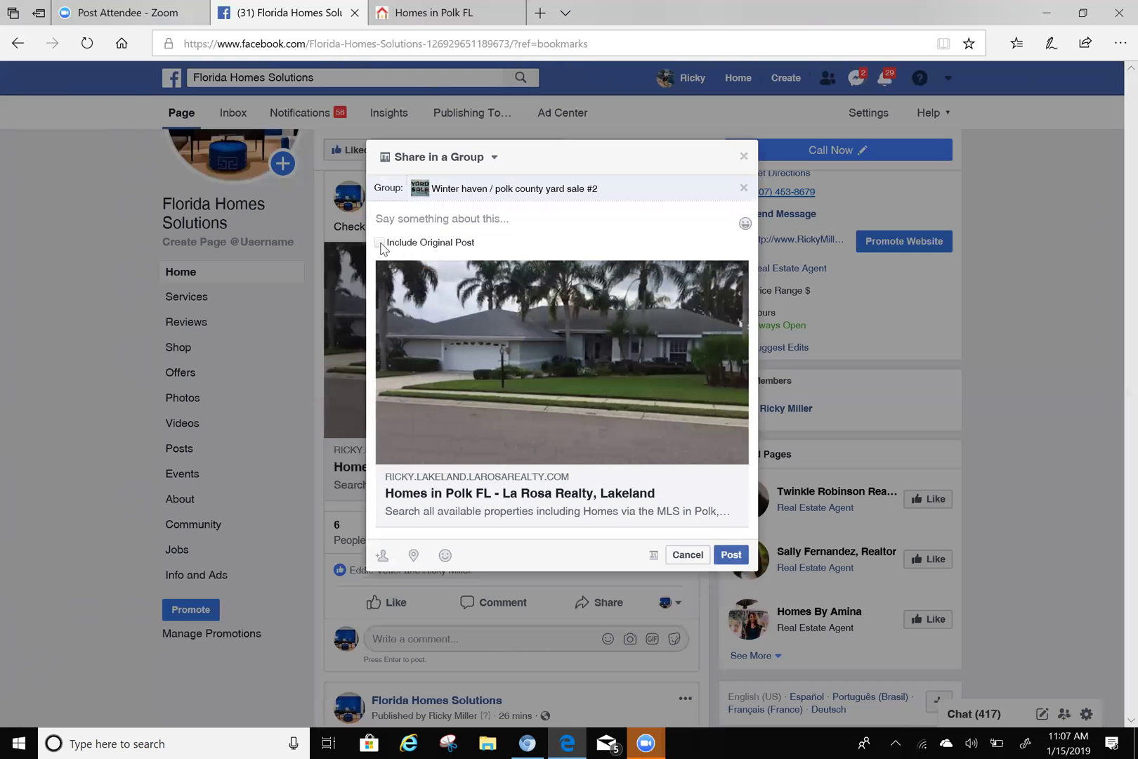
left_click(380, 243)
left_click(724, 631)
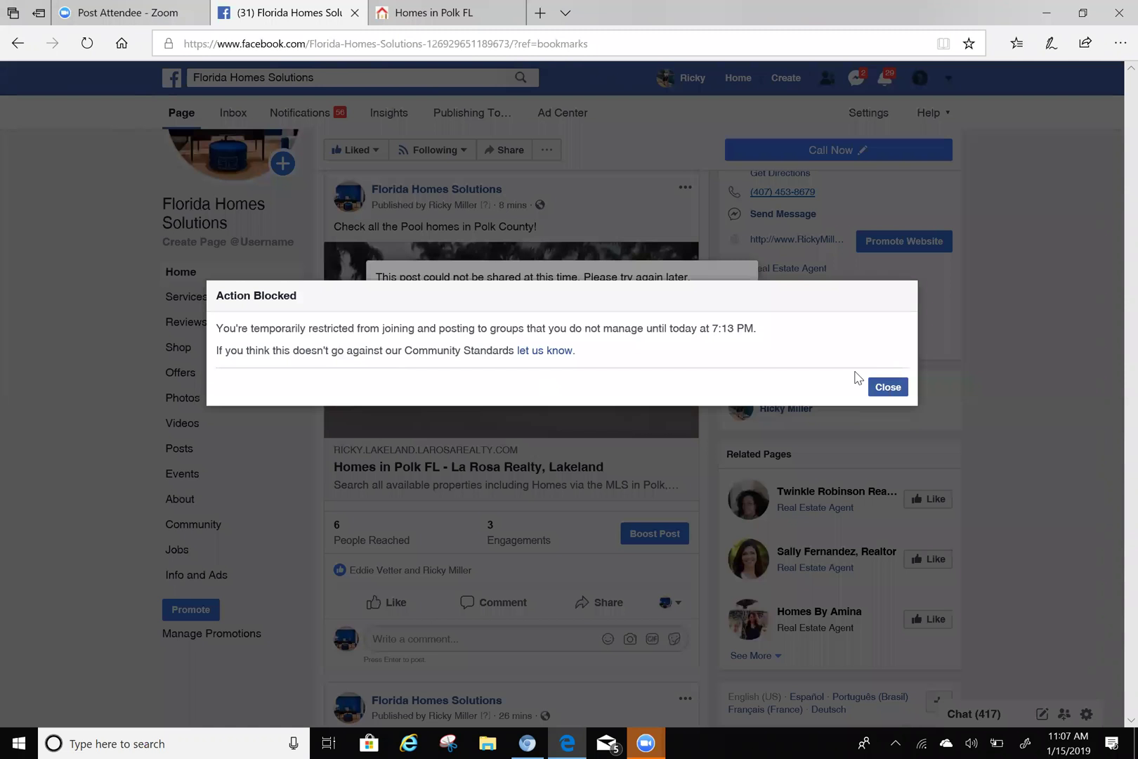
key("Escape")
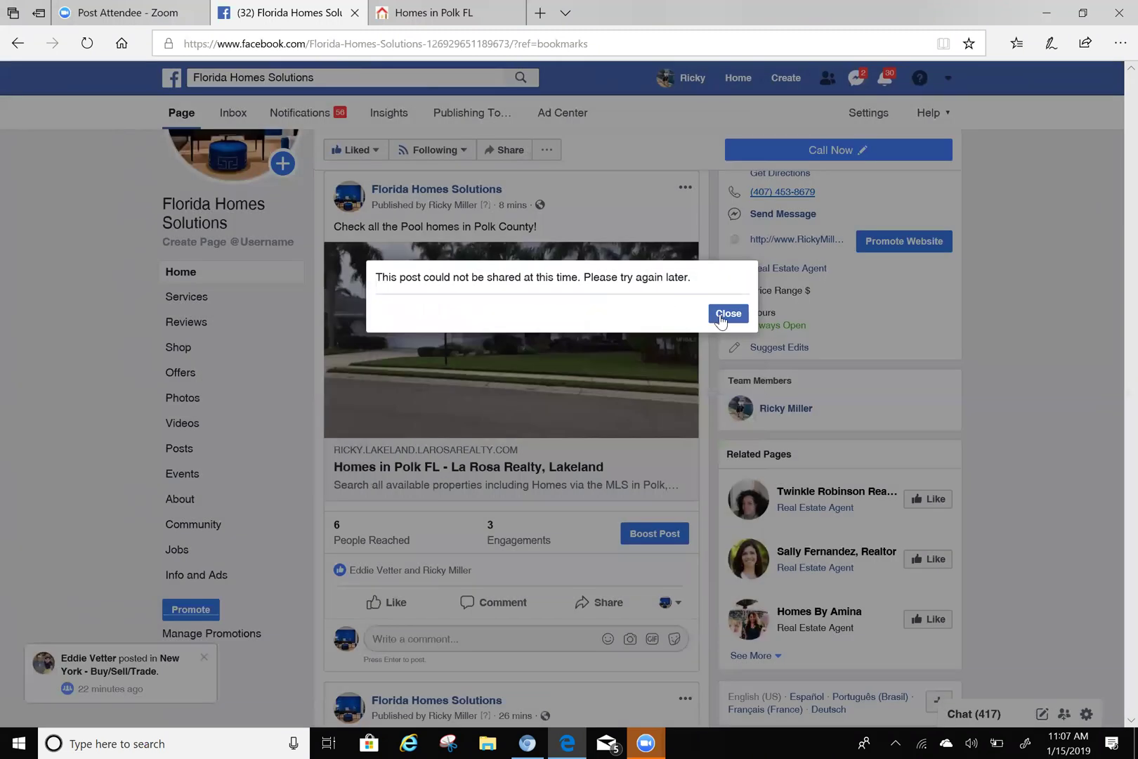
left_click(727, 314)
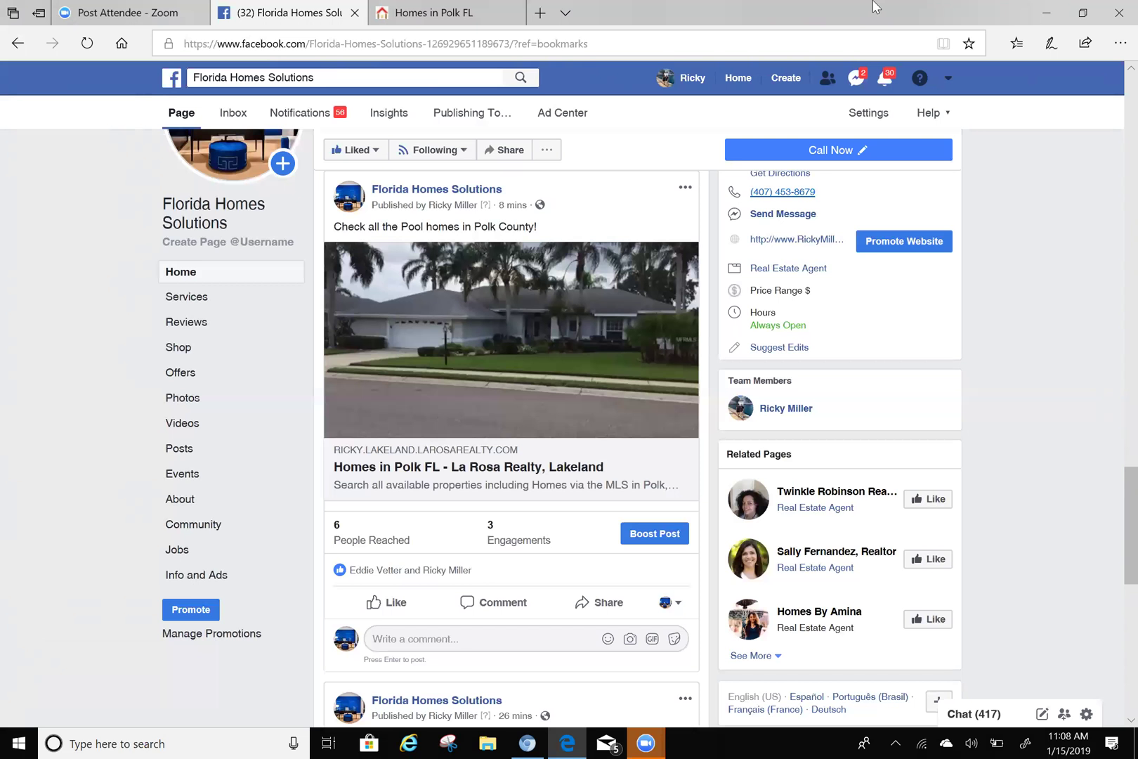
- Switch to Chrome and go to the Kunversion+ Settings tab with the buyer follow-up campaign
key("alt+Tab")
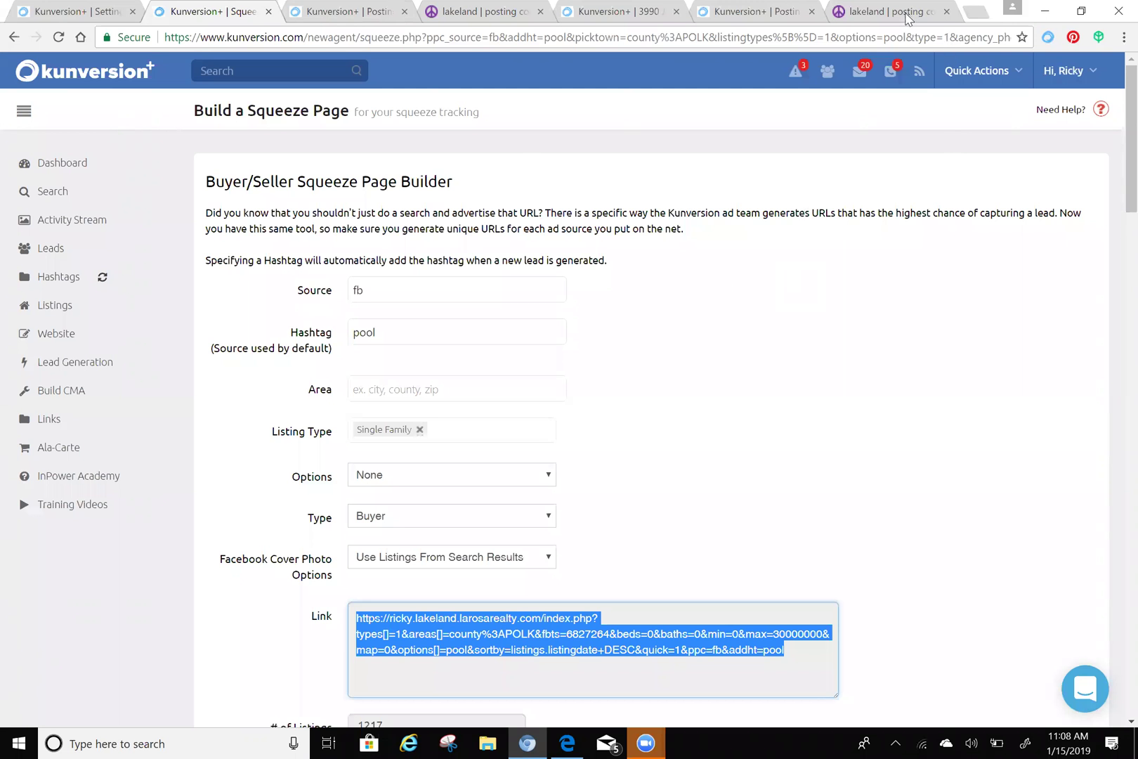
left_click(942, 12)
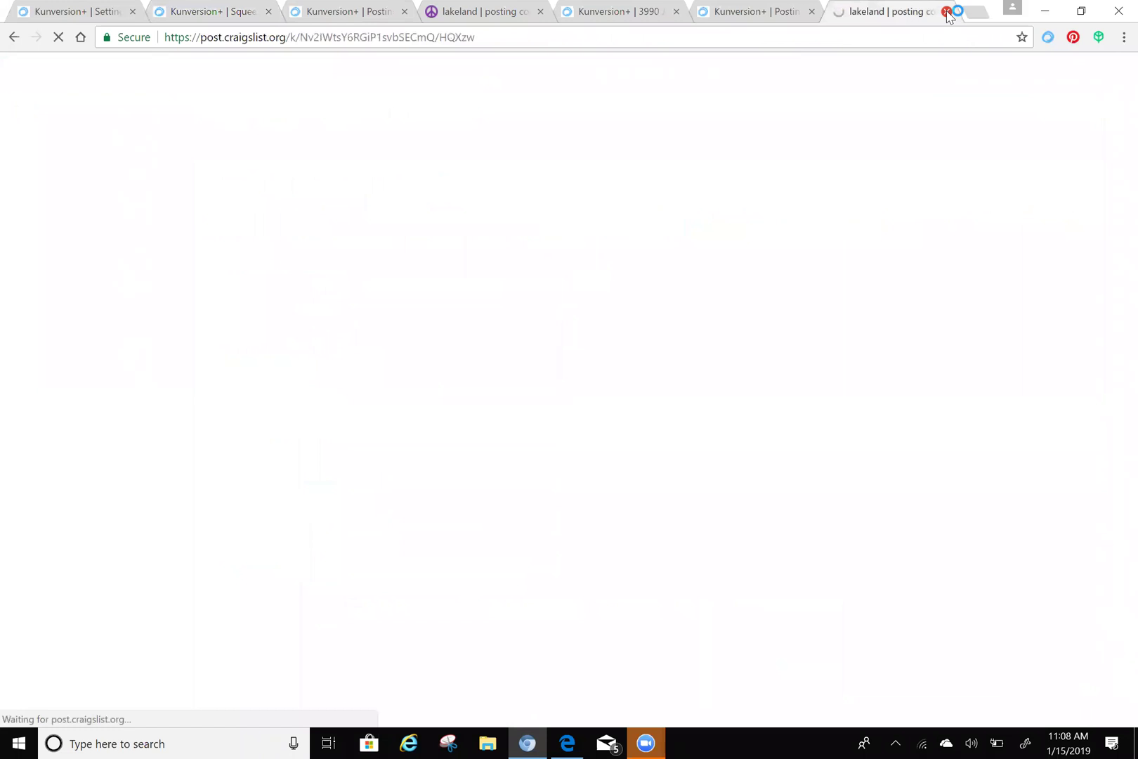
key("ctrl+1")
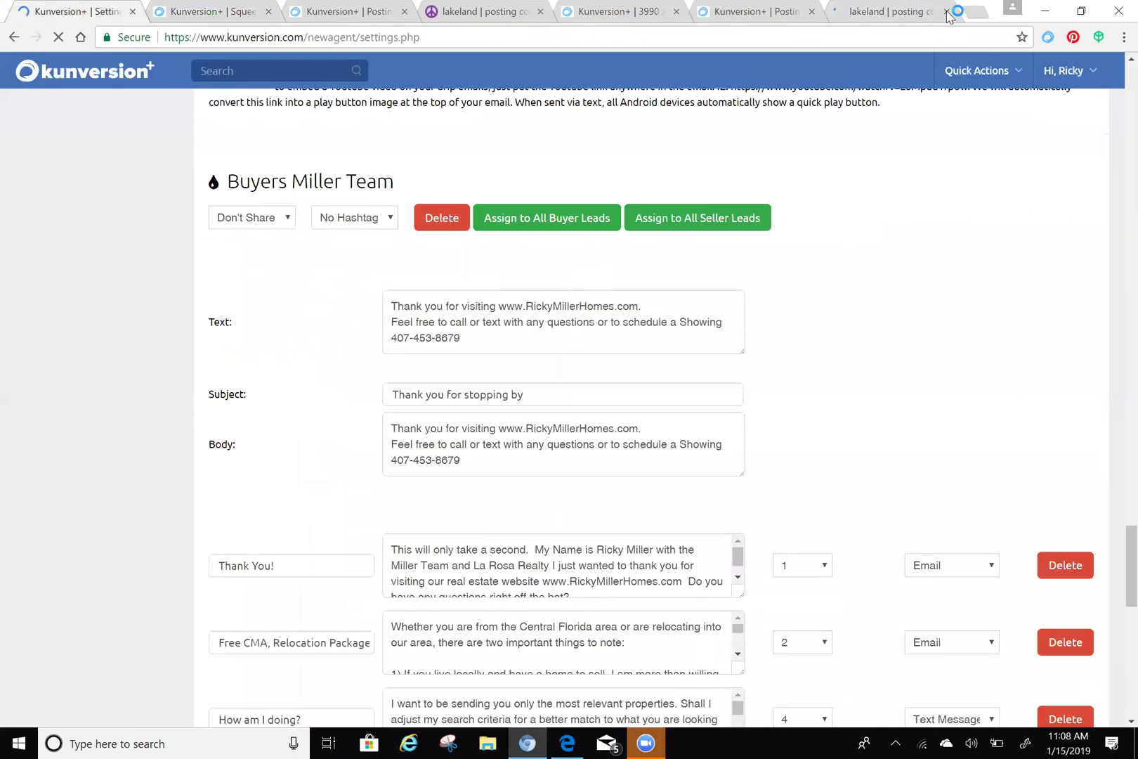